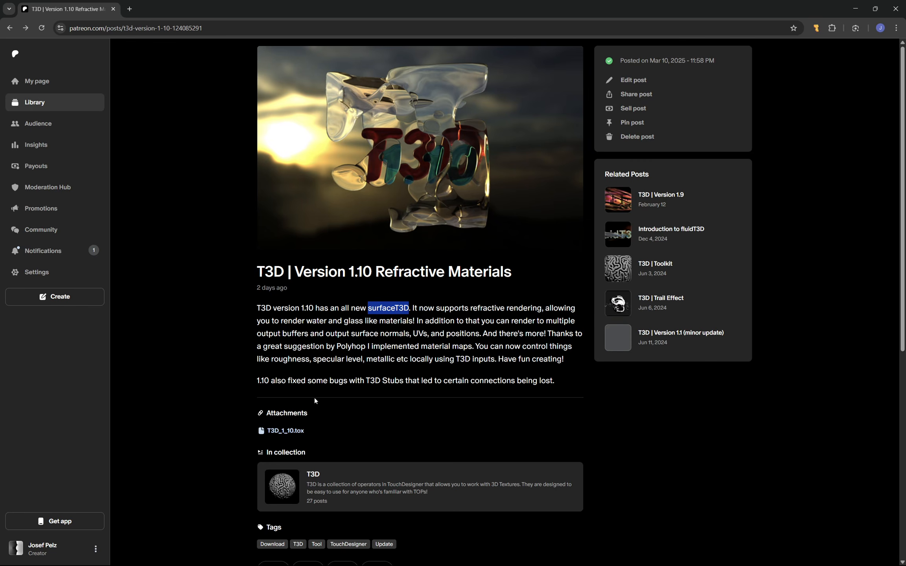
Step: Download T3D_1_10.tox from the Patreon post and load it from the Downloads folder into the TouchDesigner project's network
click(288, 431)
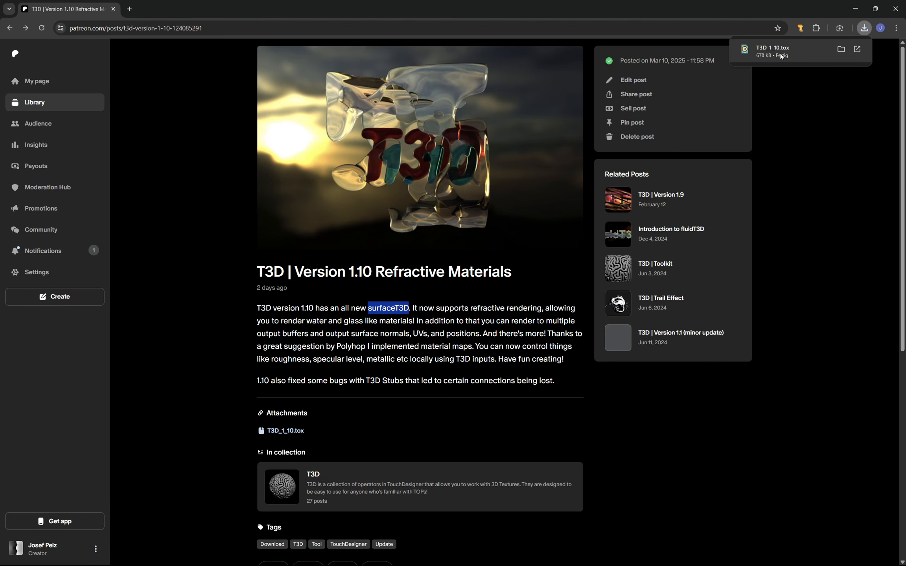
click(840, 48)
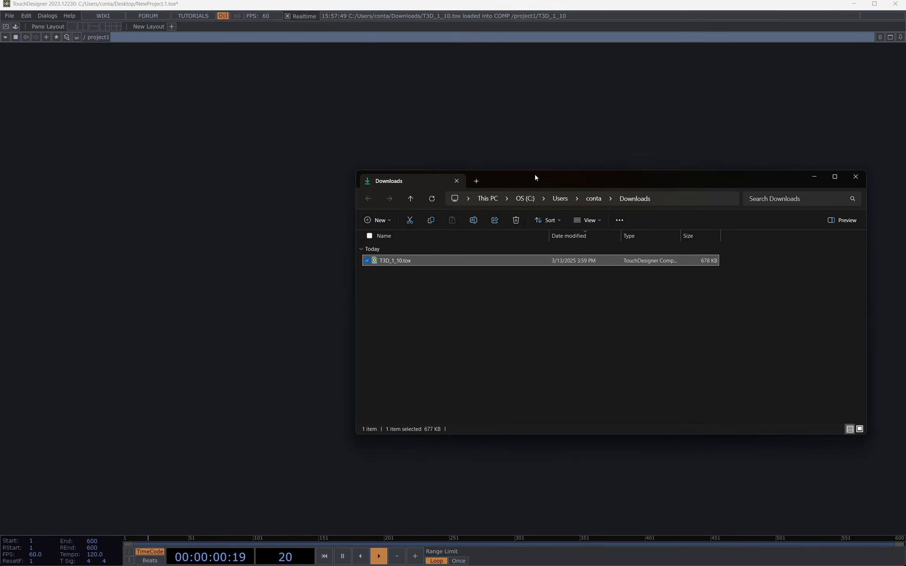
drag(535, 176, 645, 175)
drag(500, 260, 397, 296)
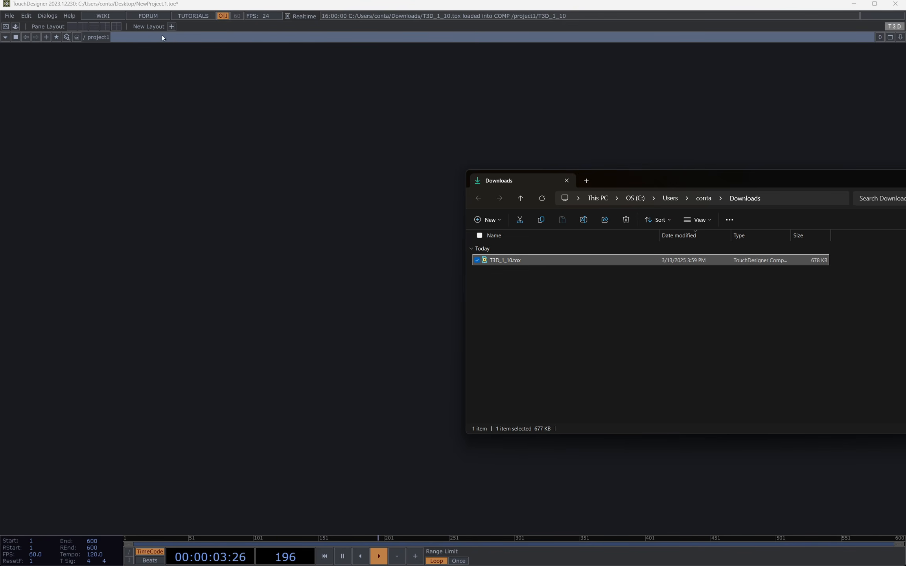
Step: View the T3D operator family in the OP Create Dialog, and close the dialog without adding an operator
click(352, 91)
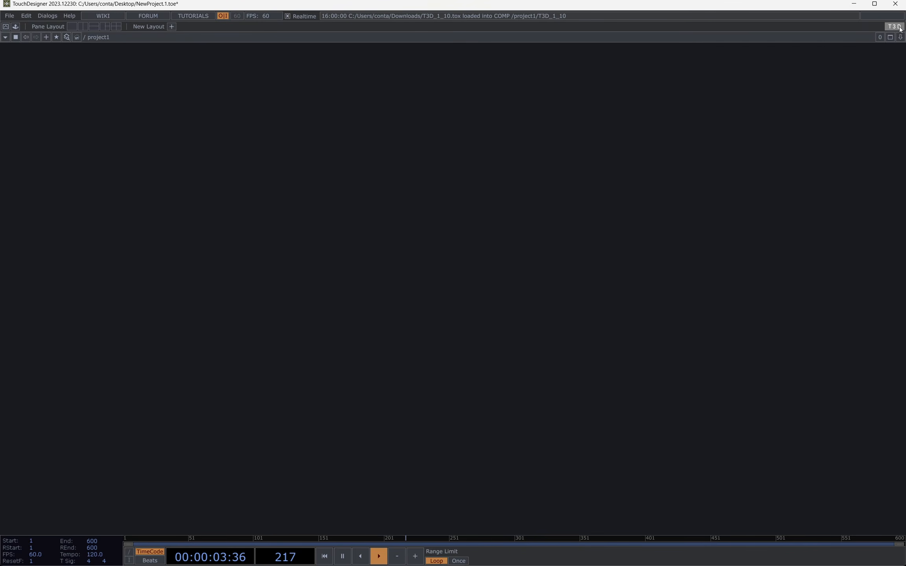
key(Tab)
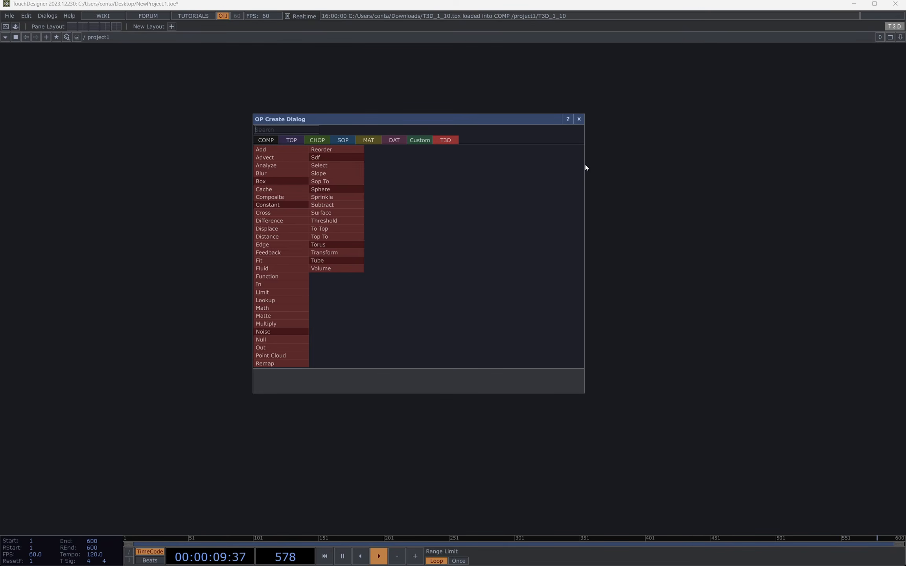
click(604, 219)
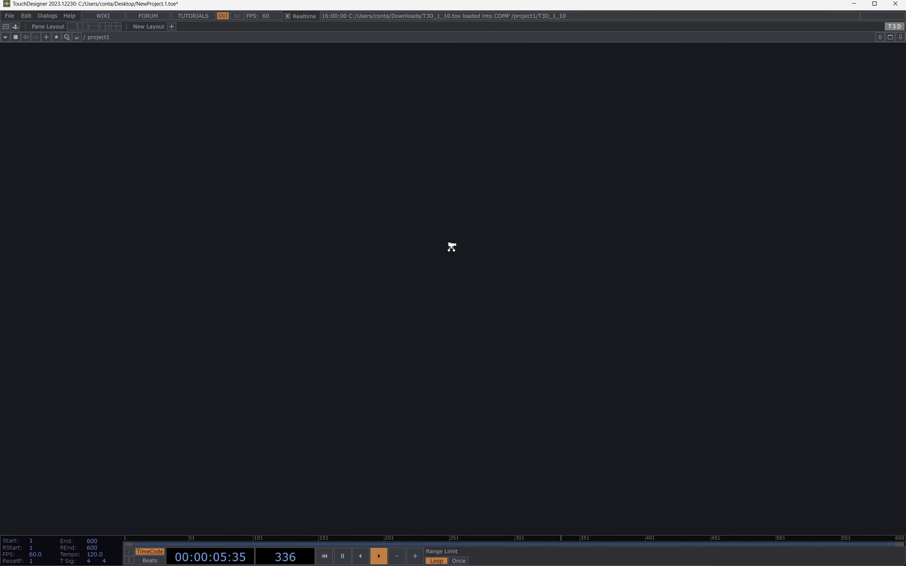
Step: Go up to the root network and turn on Expose Main T3D Component in the advanced T3D settings
scroll(451, 246, down, 3)
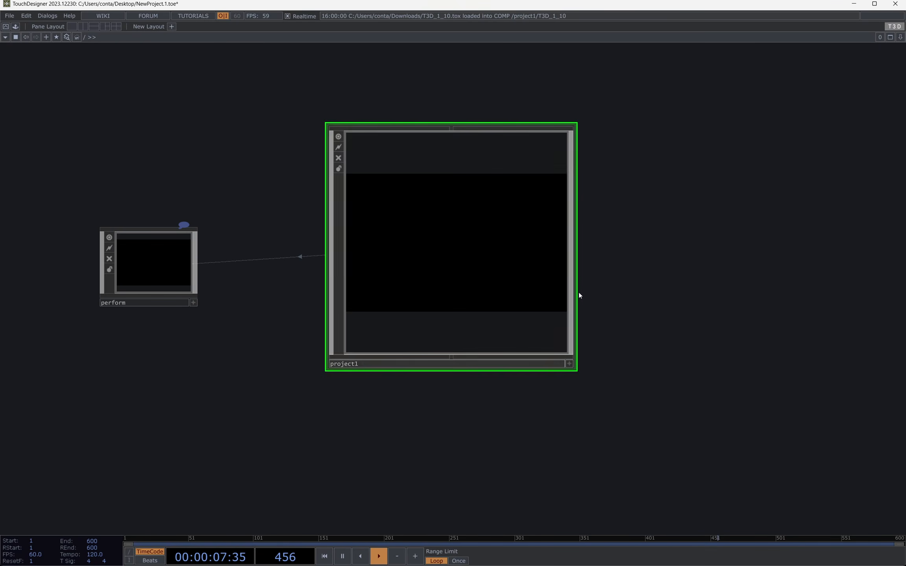
drag(656, 309, 663, 217)
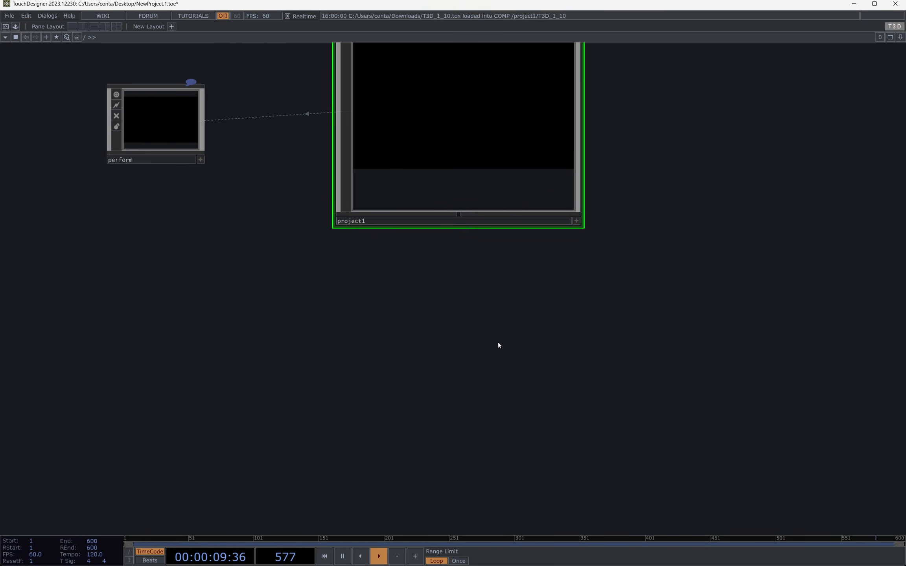
drag(499, 346, 511, 255)
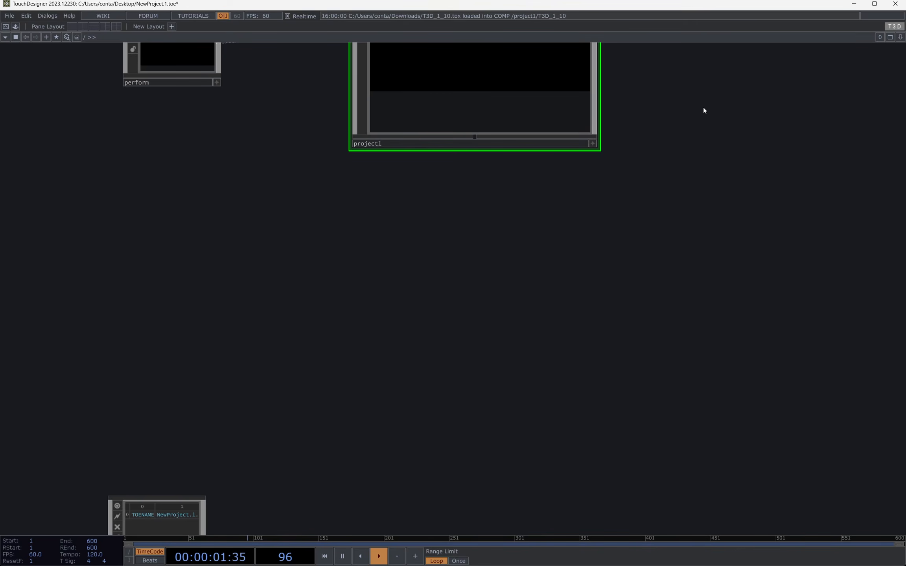
drag(704, 110, 749, 227)
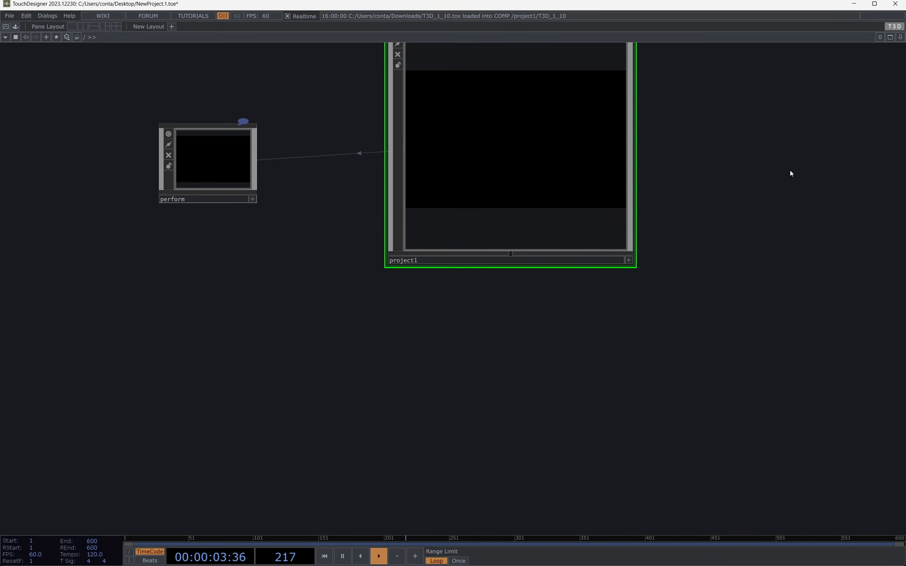
click(891, 27)
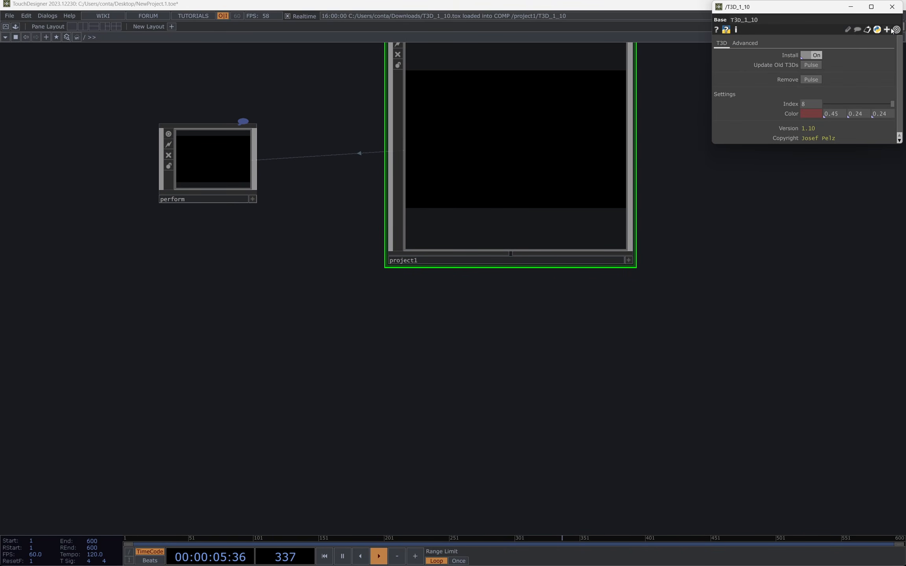
click(739, 46)
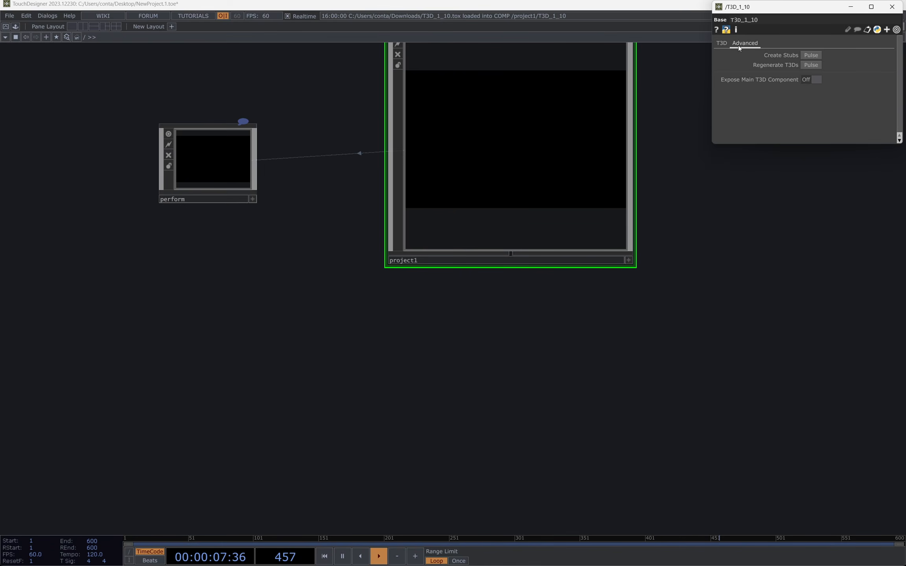
click(817, 79)
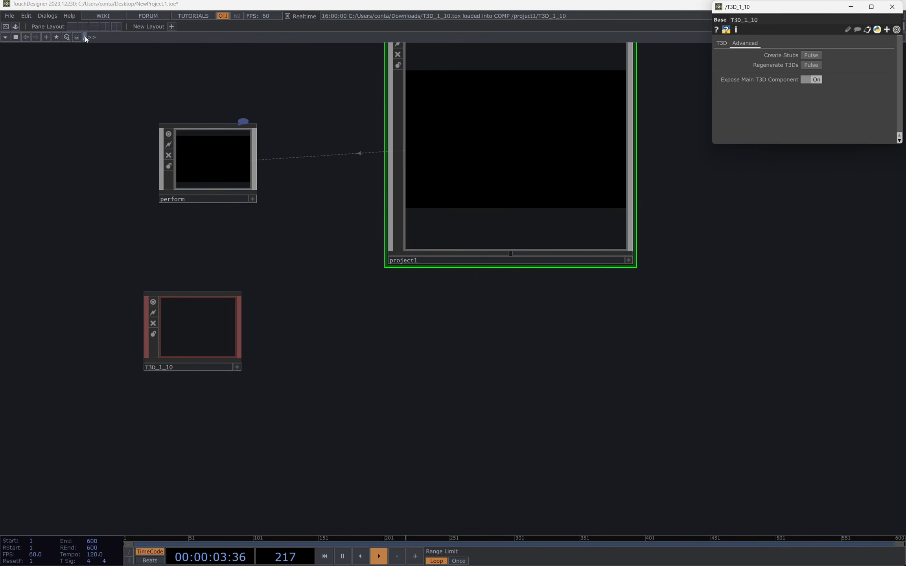
drag(201, 237, 400, 227)
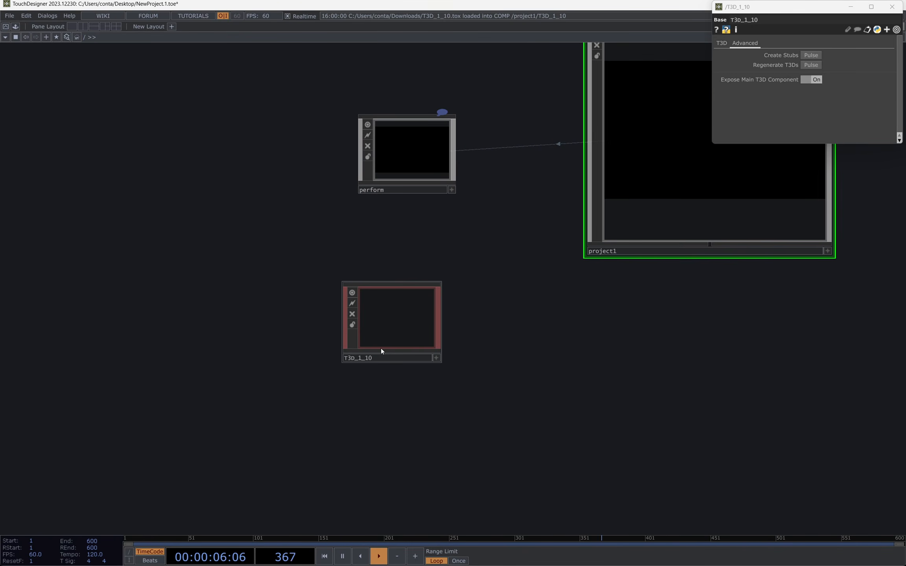
click(802, 82)
click(802, 81)
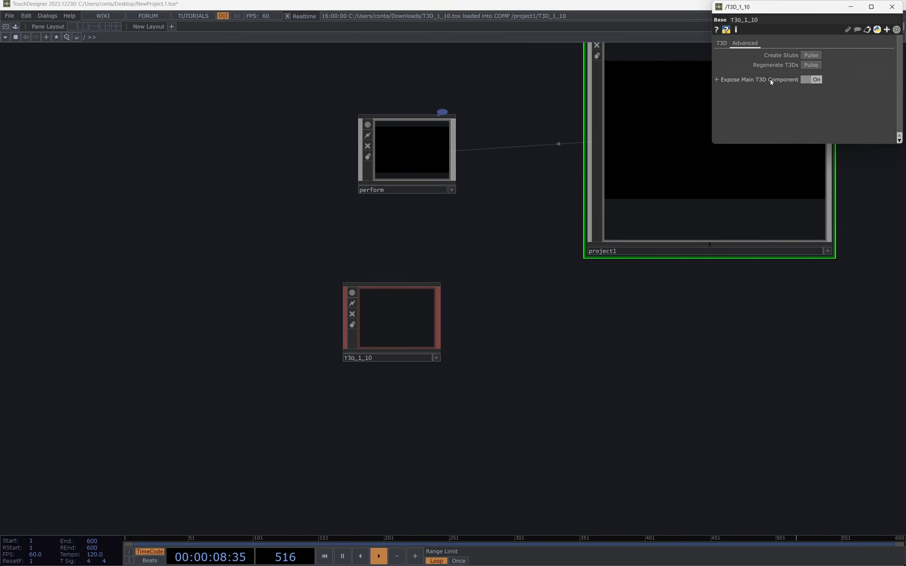
Step: Look inside the T3D_1_10 component's network and return to the root network
click(409, 310)
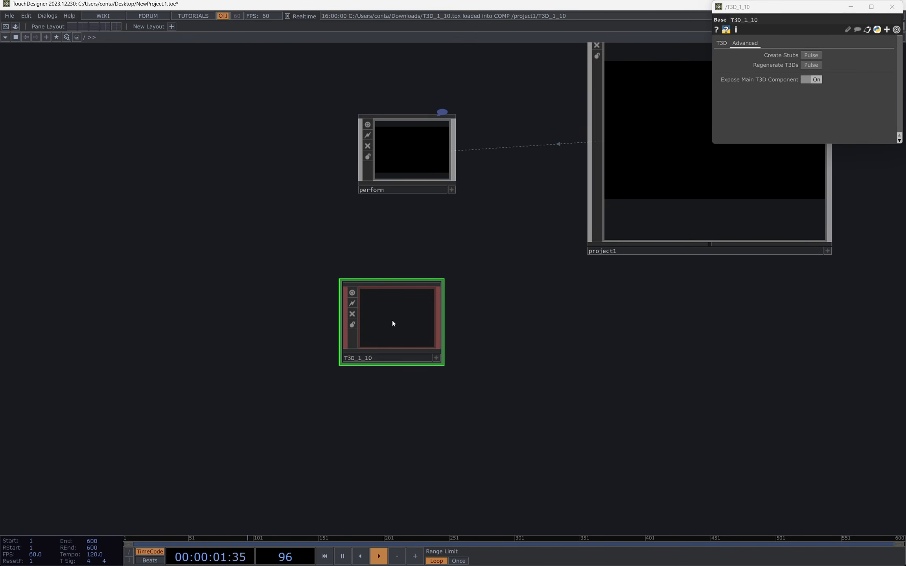
key(i)
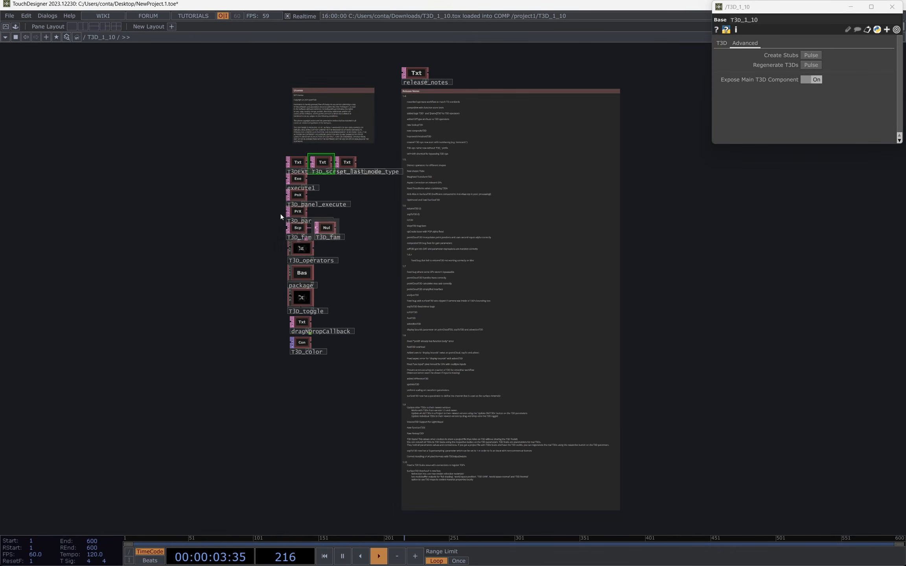
key(u)
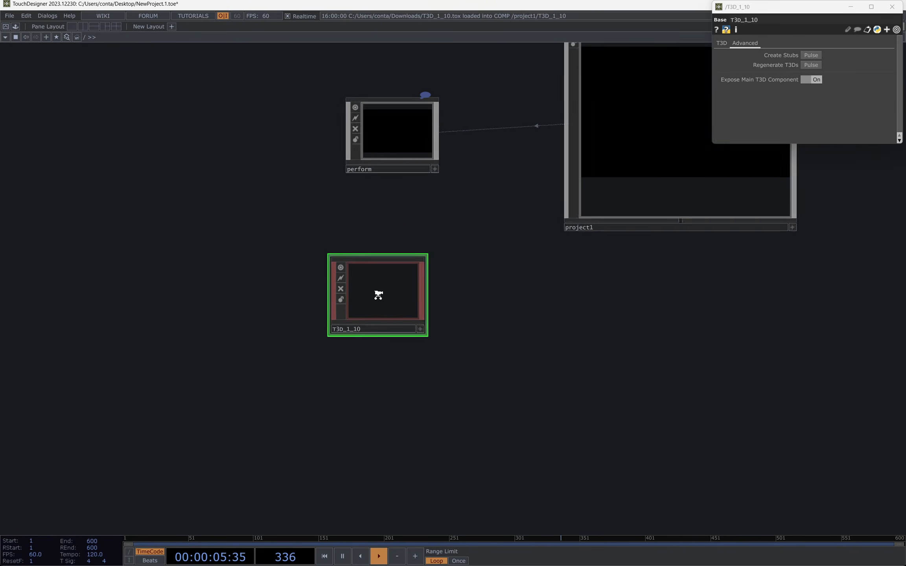
Step: Show the palette and add a folder named T3D under My Components, keeping the main T3D component exposed
key(ctrl+b)
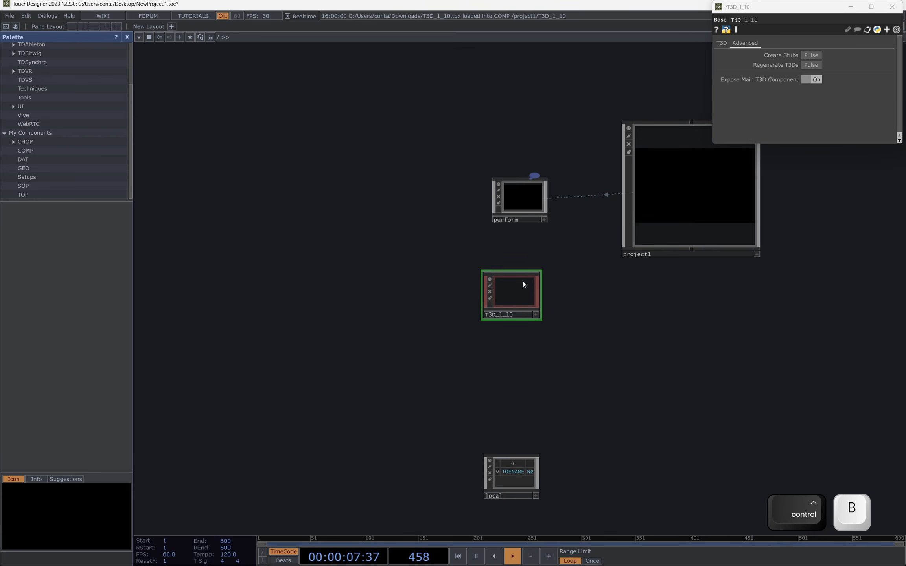
click(817, 79)
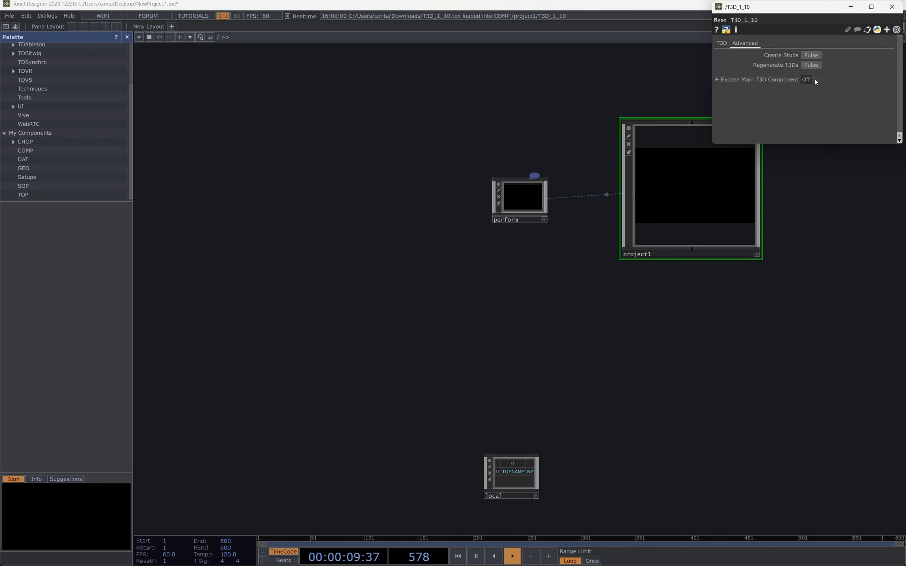
click(815, 79)
scroll(529, 294, up, 3)
scroll(529, 293, up, 2)
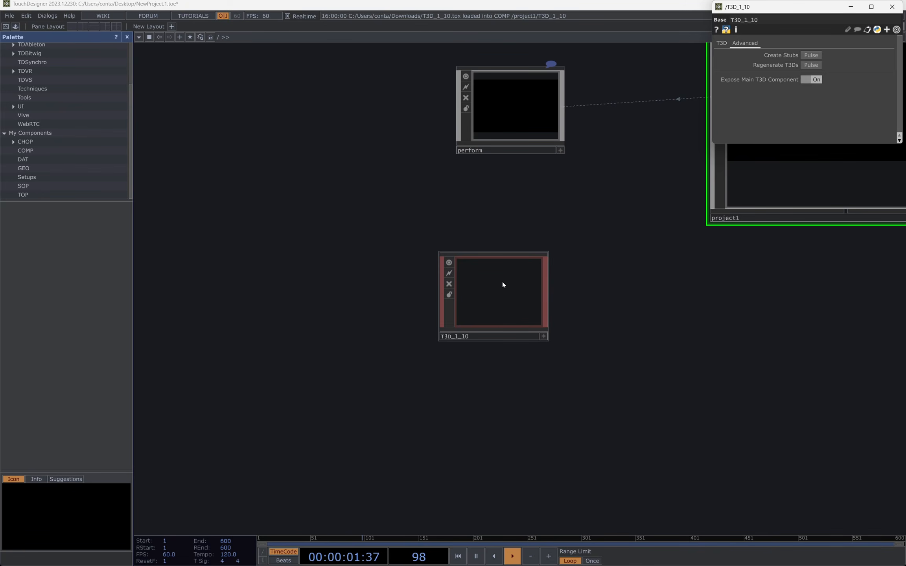
click(35, 134)
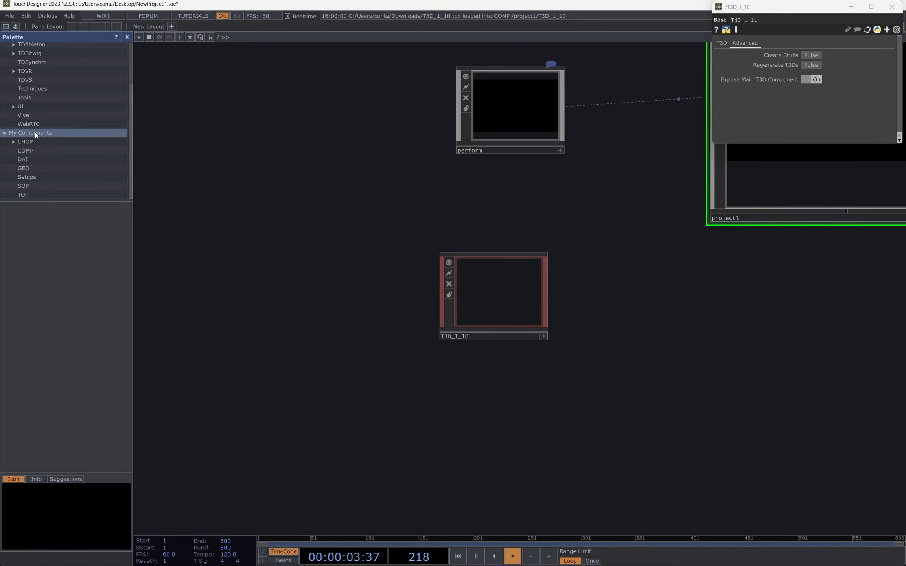
right_click(35, 132)
click(52, 143)
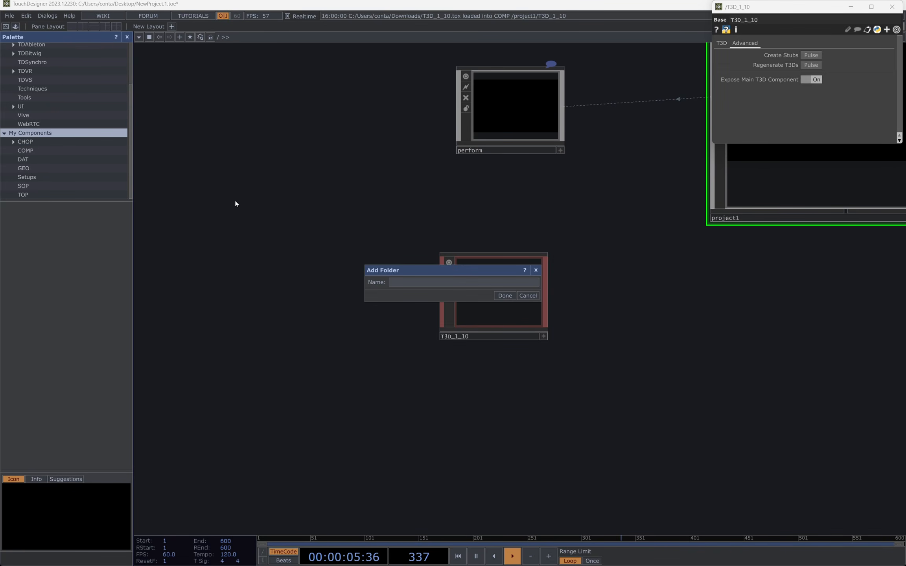
click(398, 282)
text(T3D)
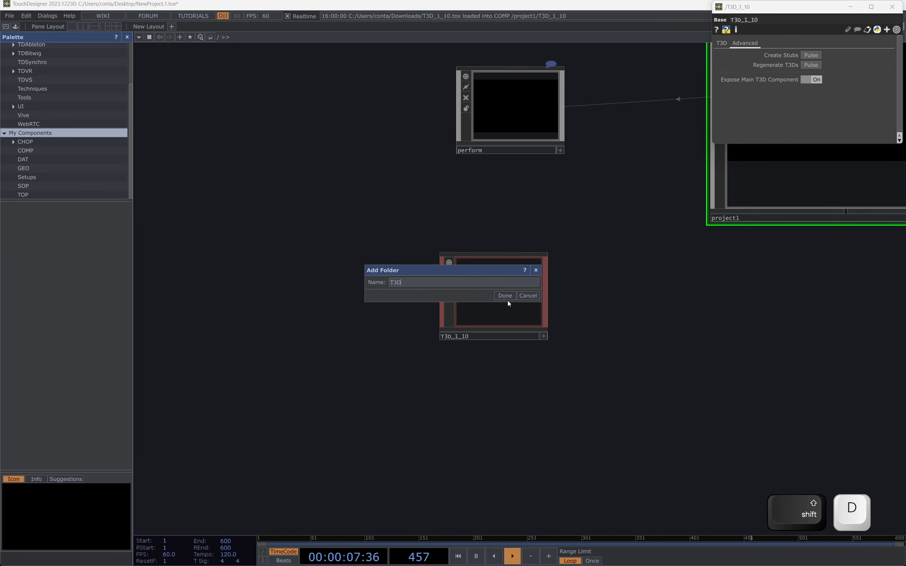
click(507, 297)
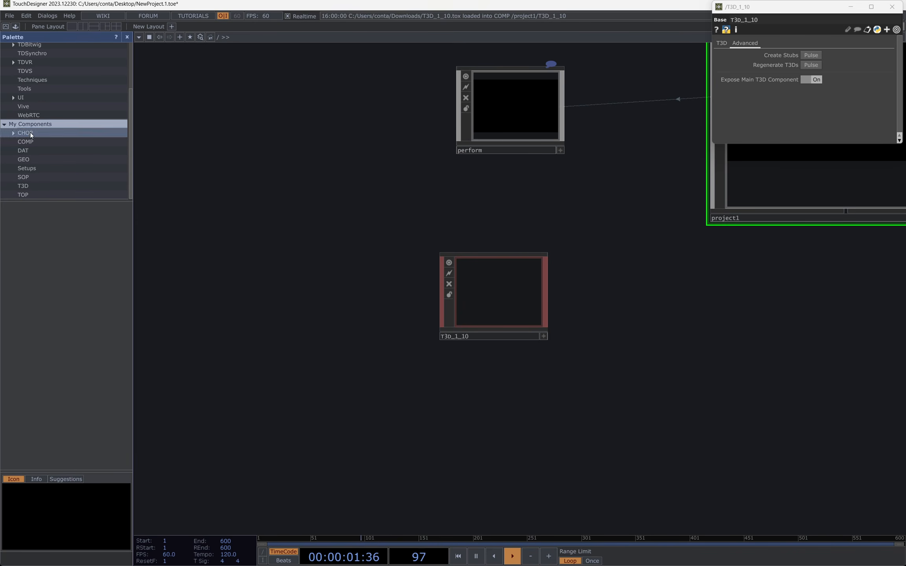
Step: Store the T3D_1_10 component in the palette's T3D folder and turn off Expose Main T3D Component
click(26, 187)
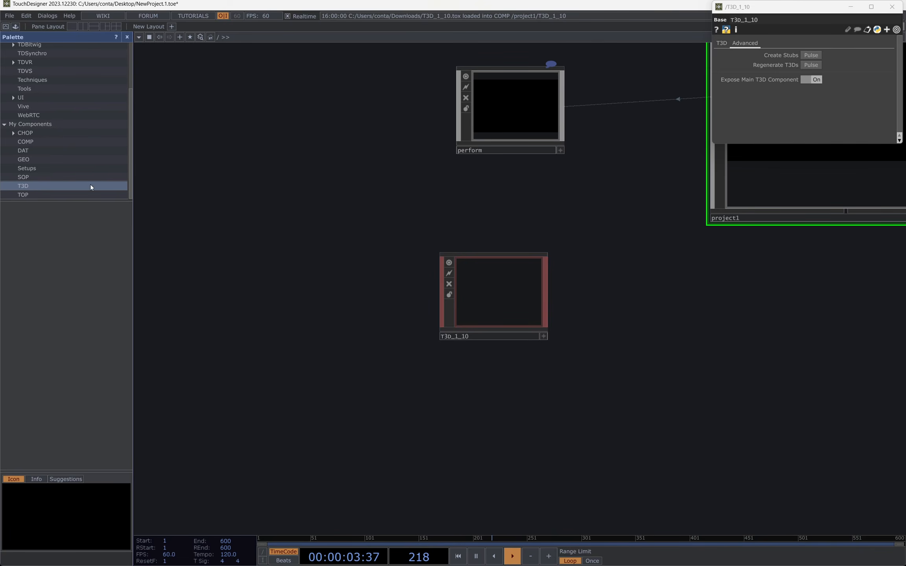
drag(501, 295, 123, 242)
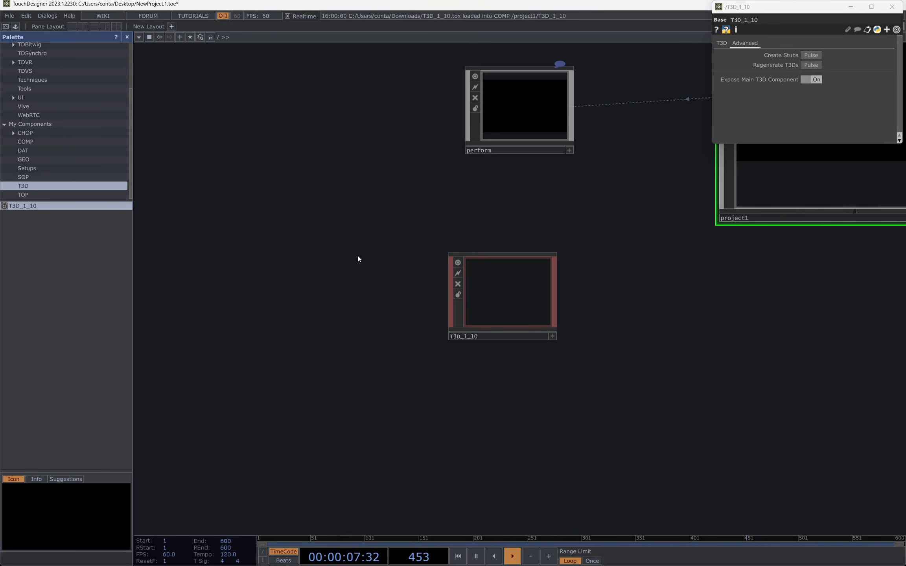
click(813, 81)
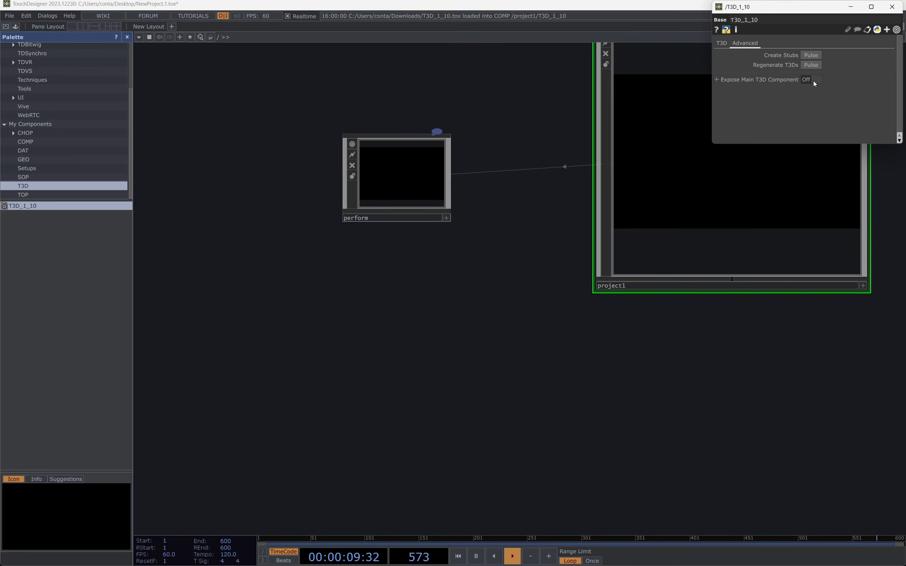
drag(19, 207, 52, 208)
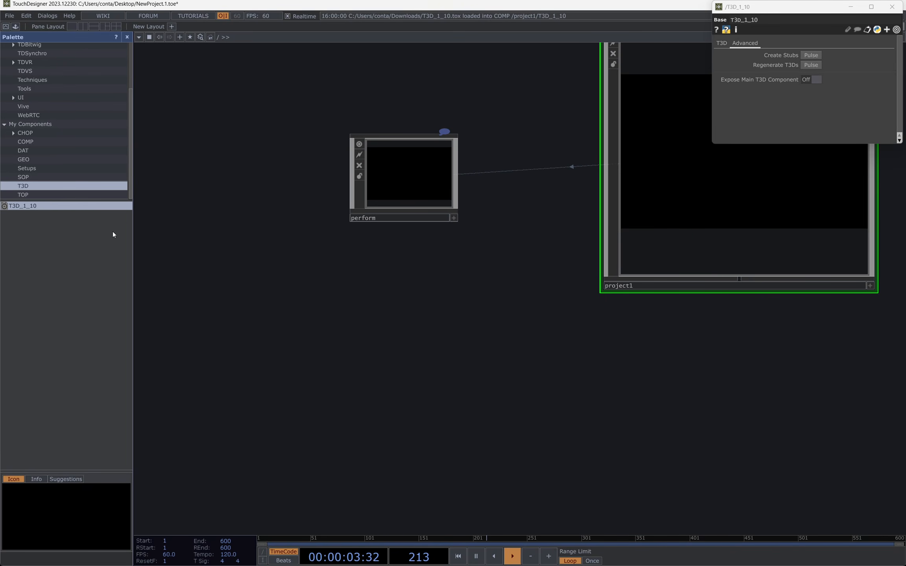
Step: Go back into the project1 network, display the main T3D settings page and hide the palette
drag(554, 370, 396, 443)
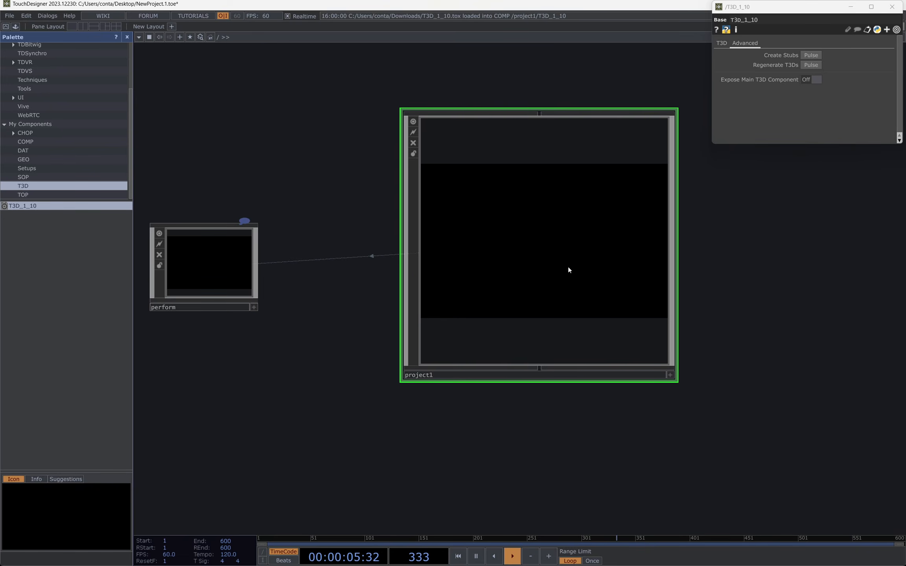
scroll(568, 267, up, 5)
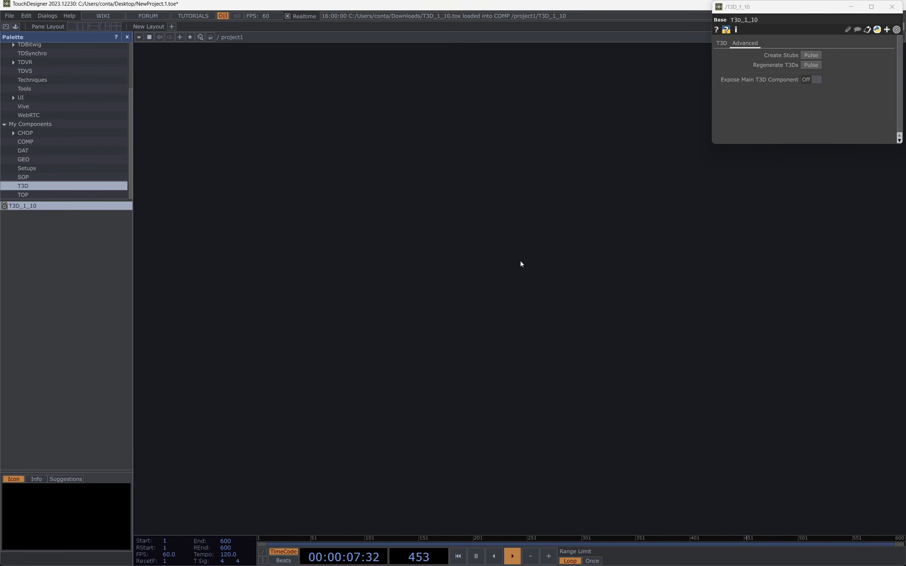
click(723, 43)
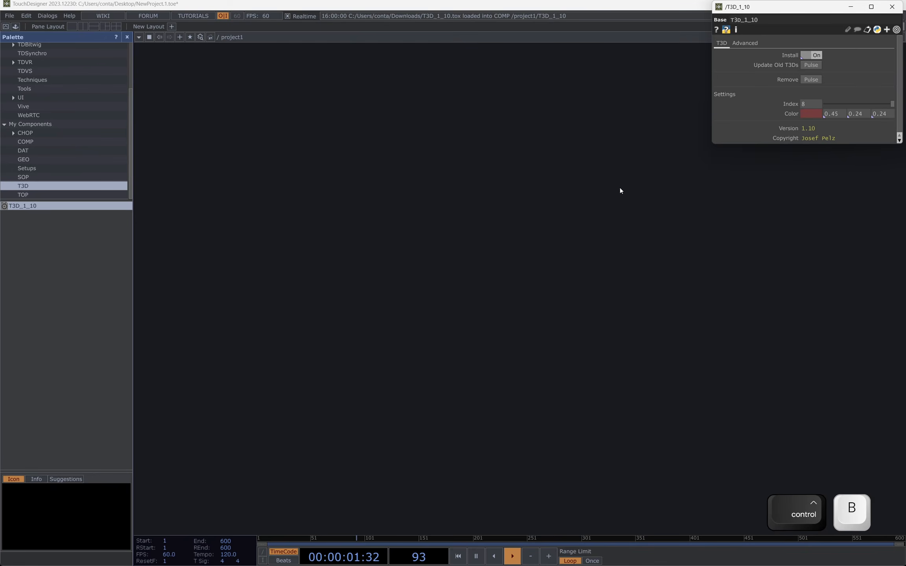
key(ctrl+b)
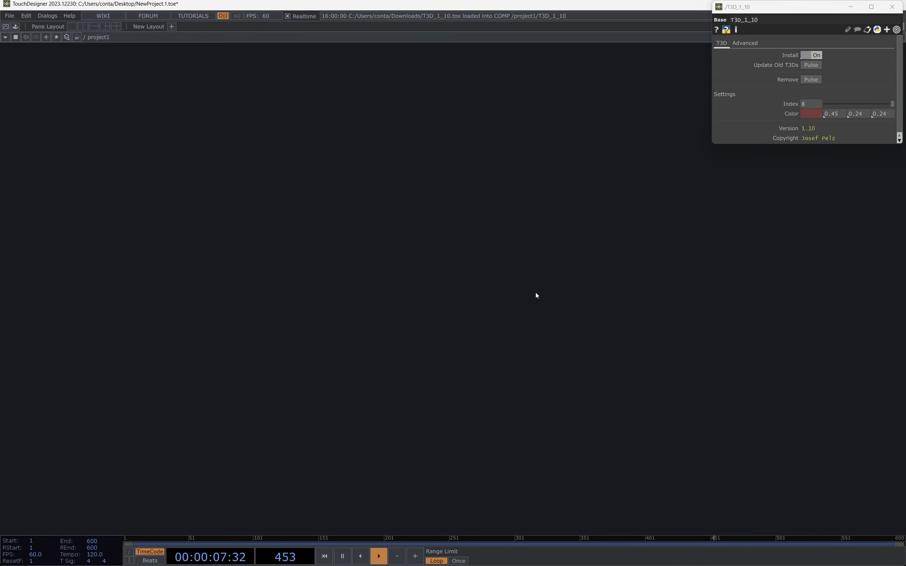
Step: Switch to the open T3D1.44.toe project and check the version of its sphere1 operator
key(ctrl+super+Right)
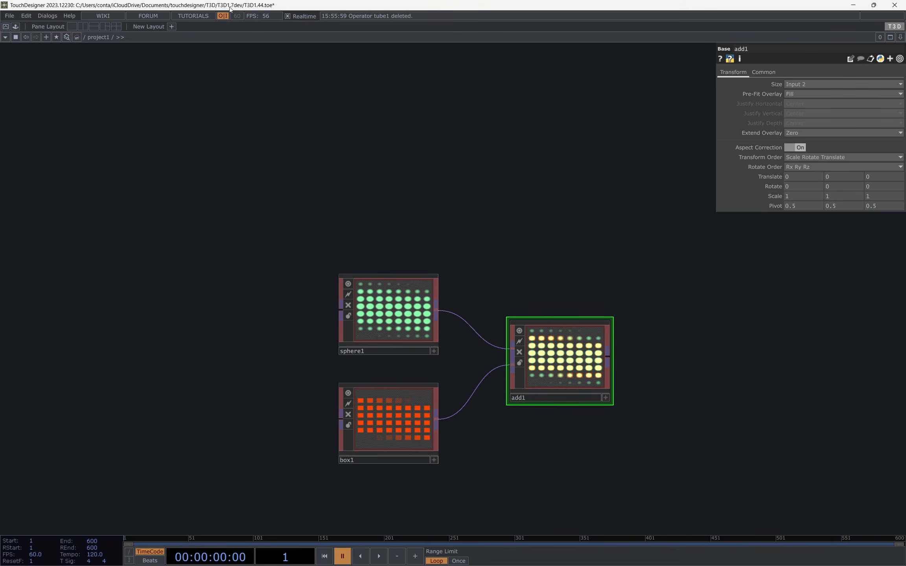
click(389, 311)
click(778, 72)
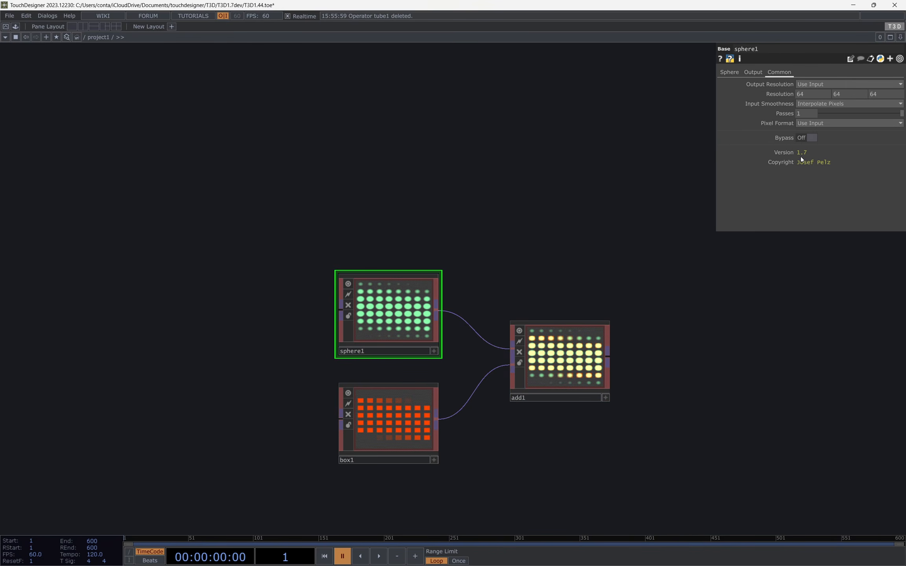
Step: Copy sphere1, box1 and add1 from the T3D1.44.toe project and paste them into the project1 network of NewProject.1.toe
click(731, 73)
drag(248, 258, 693, 493)
key(ctrl+c)
key(ctrl+super+Left)
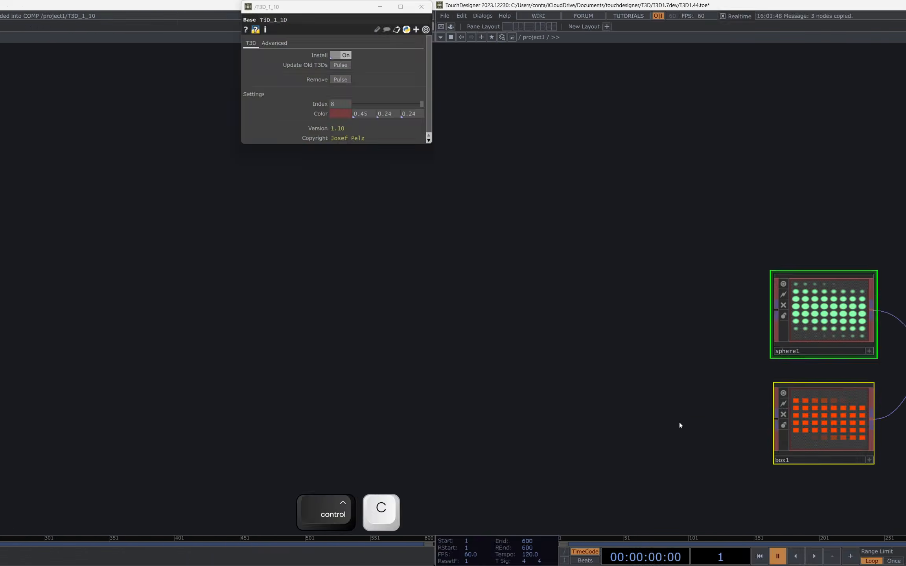
key(ctrl+v)
scroll(441, 317, up, 10)
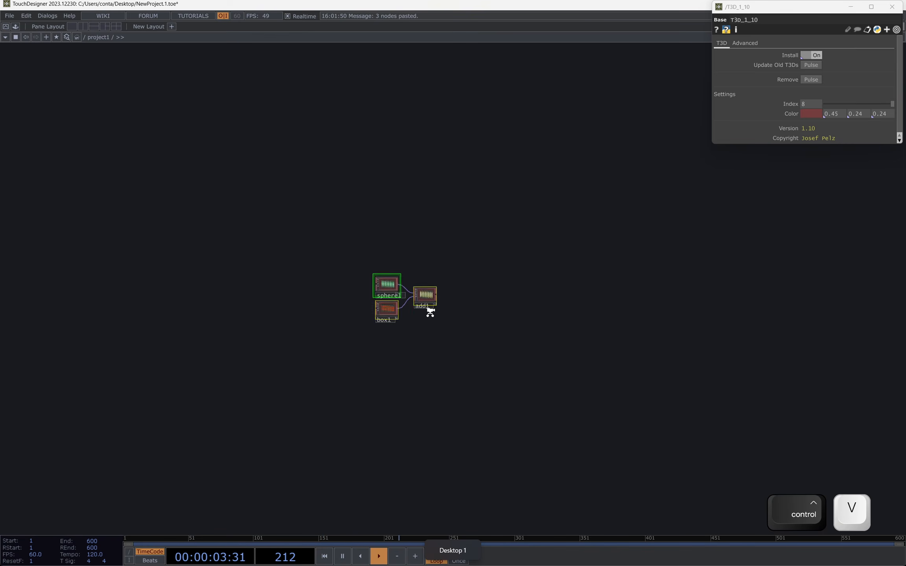
drag(451, 279, 445, 357)
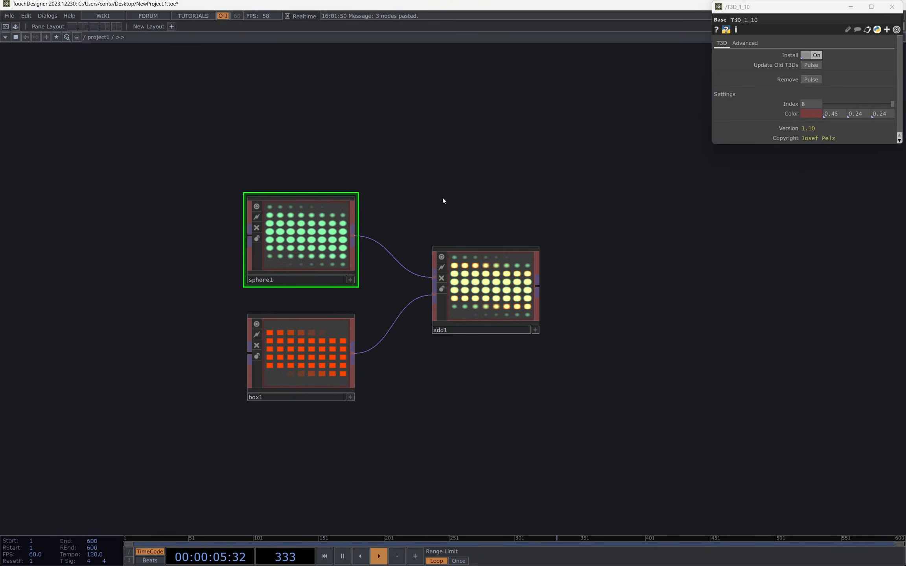
Step: Compare the version of the pasted sphere1 operator with the version in the main T3D settings
click(891, 6)
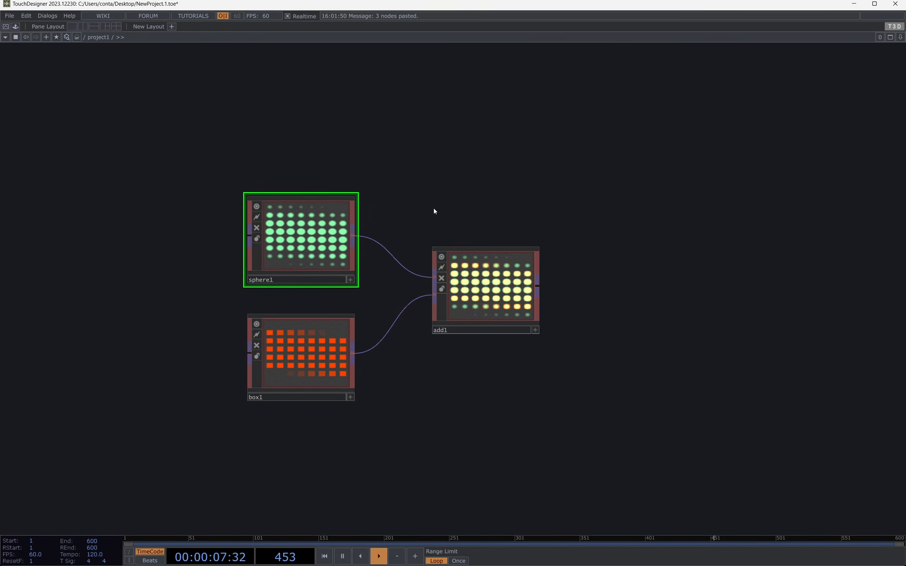
key(p)
click(777, 73)
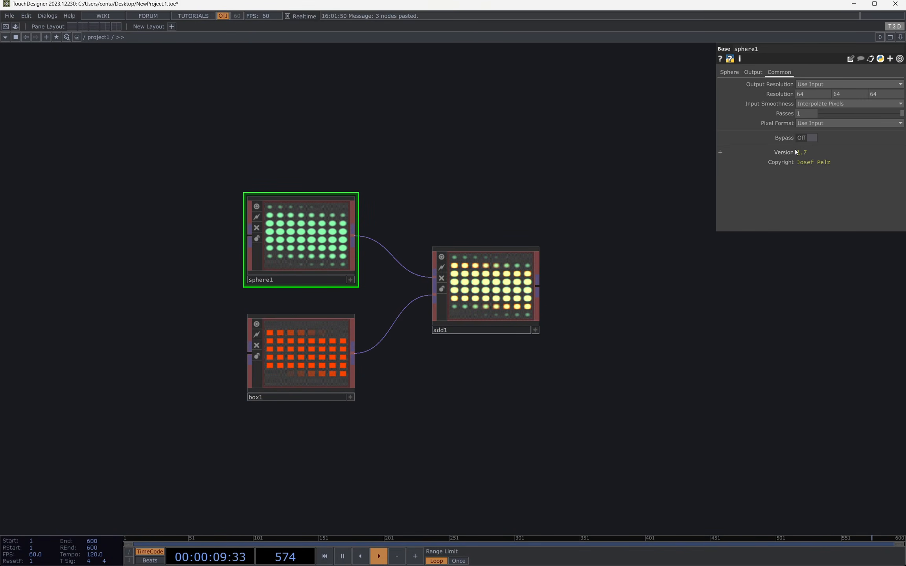
click(894, 27)
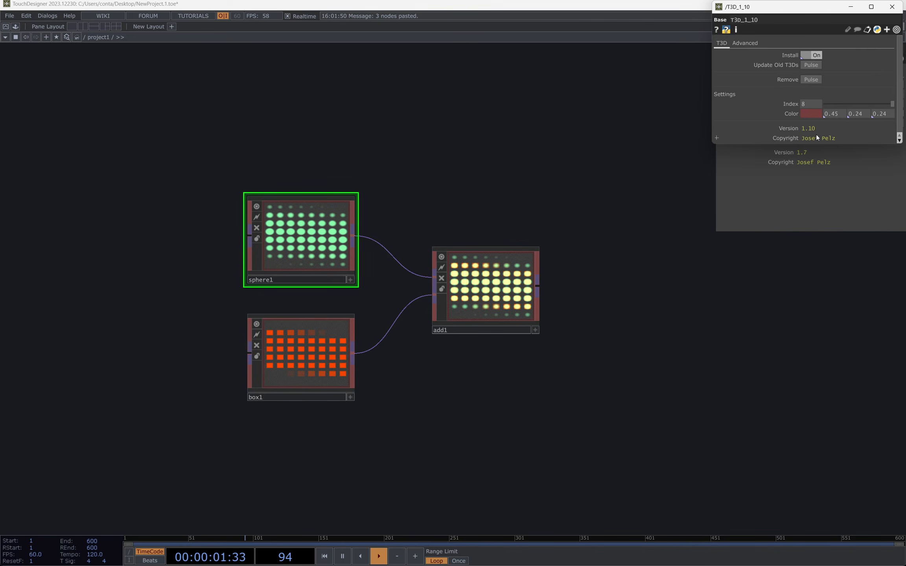
click(892, 9)
Step: Add a new T3D Sphere operator above sphere1
key(Tab)
text(s)
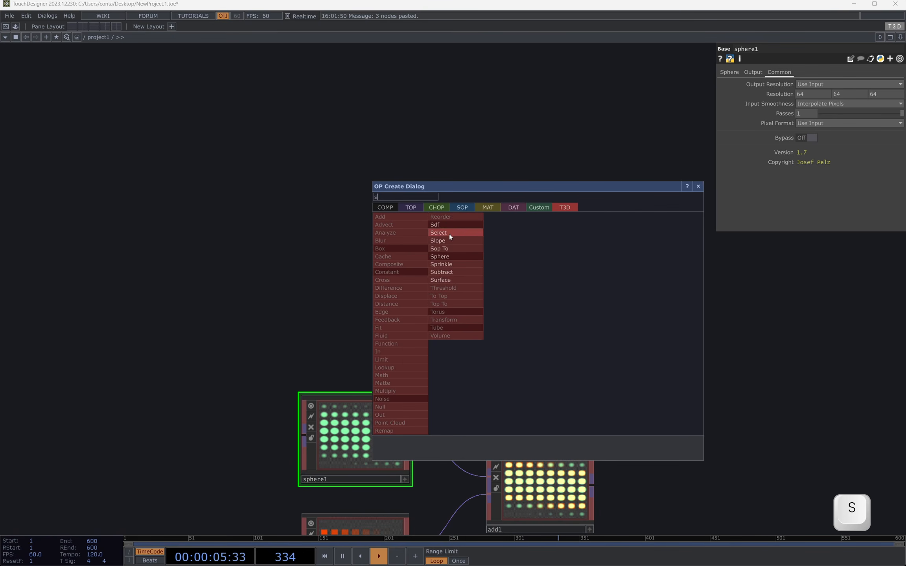
click(442, 257)
click(335, 312)
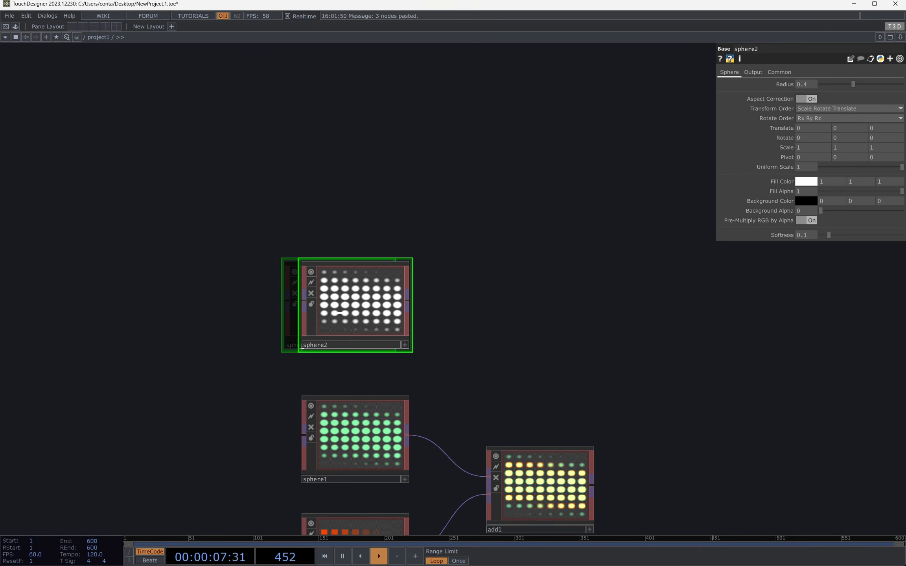
drag(530, 324, 551, 278)
Step: Compare the Sphere parameters of the old sphere1 with those of the new sphere2
click(389, 372)
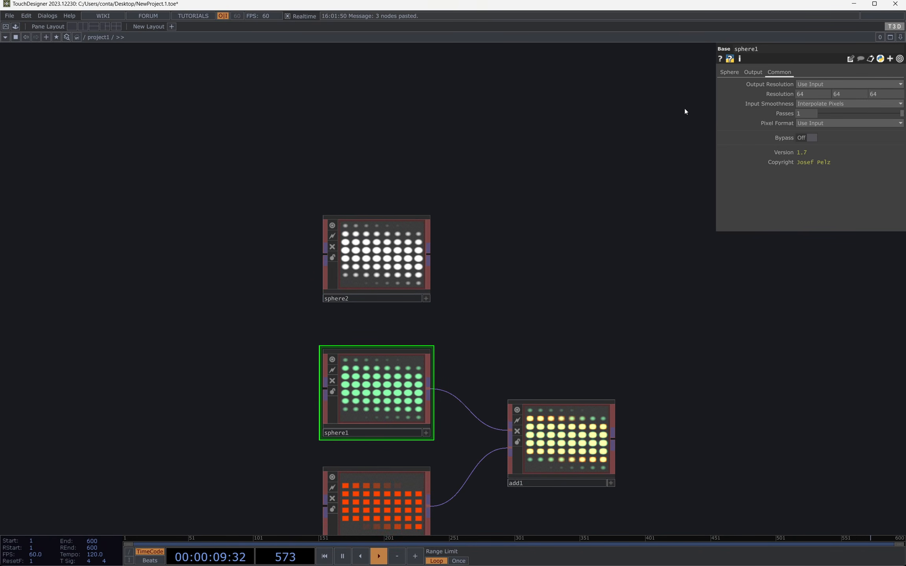
click(725, 75)
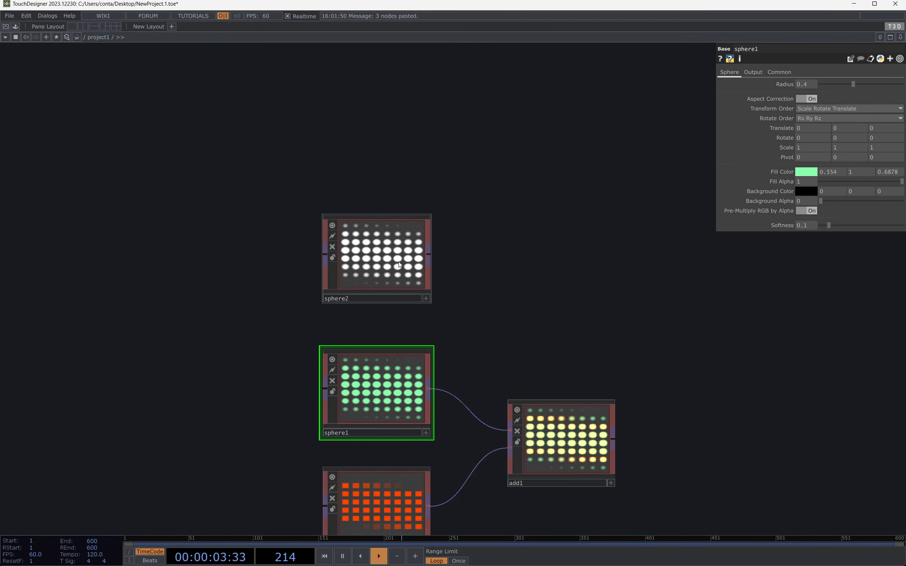
click(397, 260)
click(365, 374)
click(388, 245)
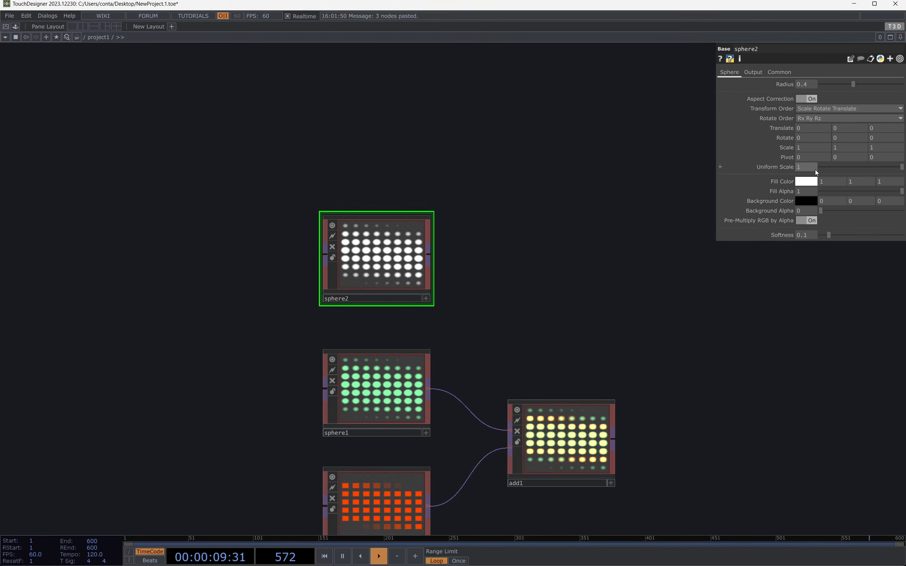
click(393, 393)
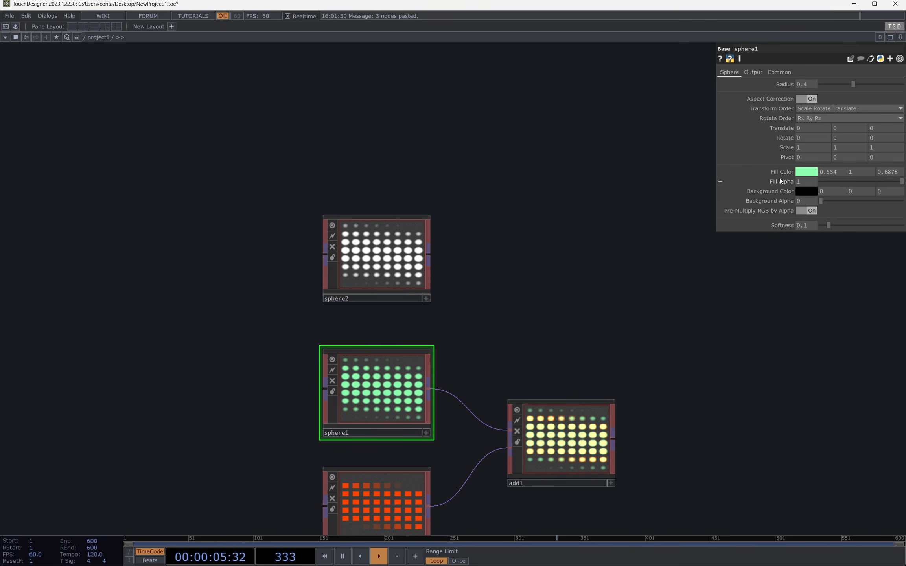
drag(245, 442, 223, 407)
drag(224, 436, 210, 449)
drag(477, 301, 513, 262)
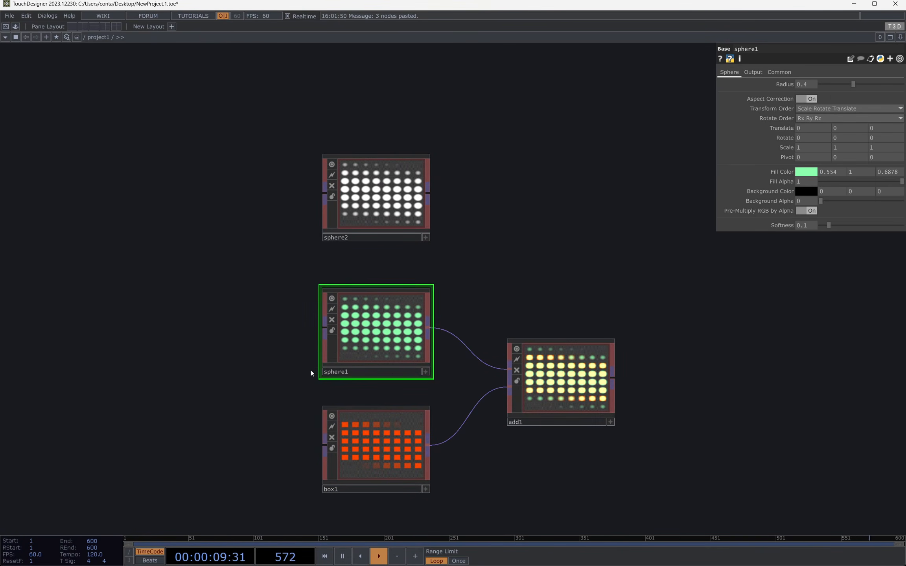
Step: Open the main T3D settings, move their window beside the parameters, and run Update Old T3Ds on the project
click(894, 27)
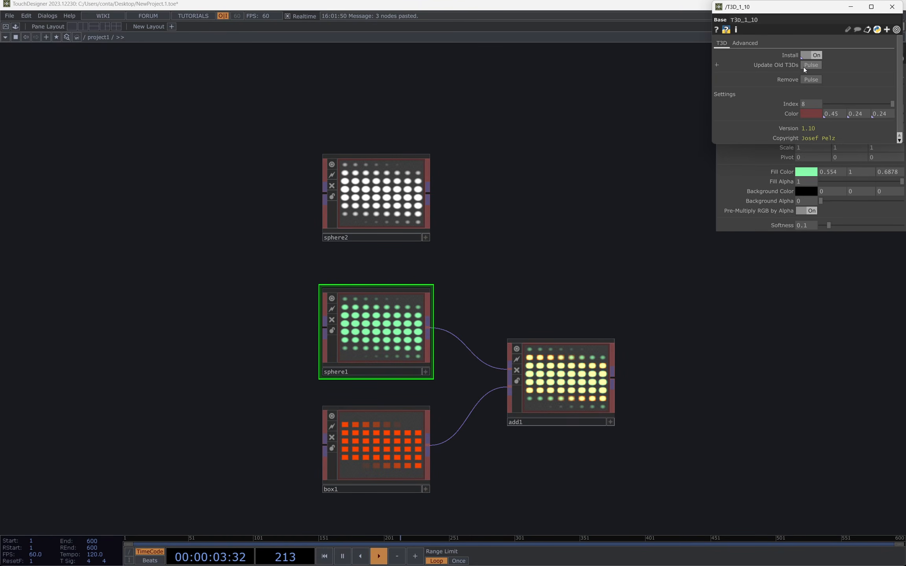
click(805, 66)
drag(811, 12, 622, 100)
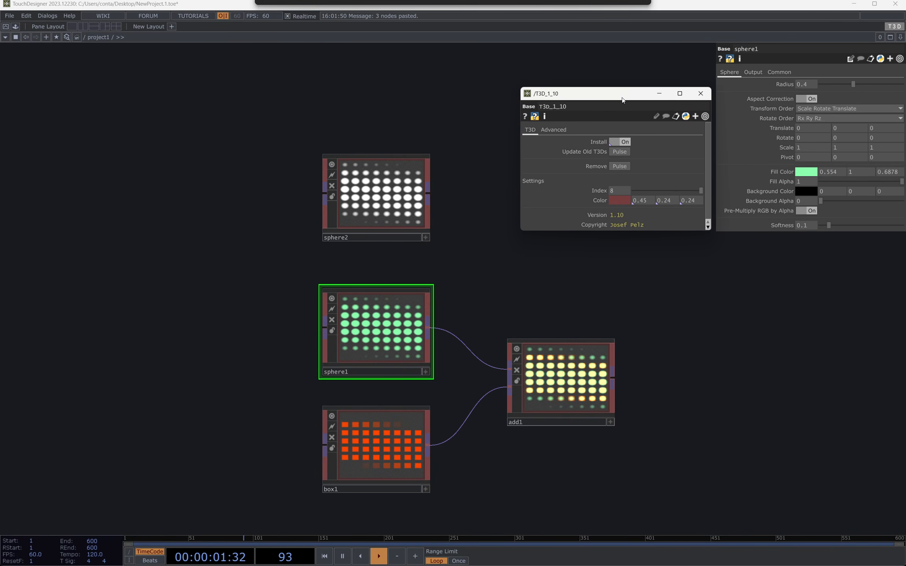
click(620, 152)
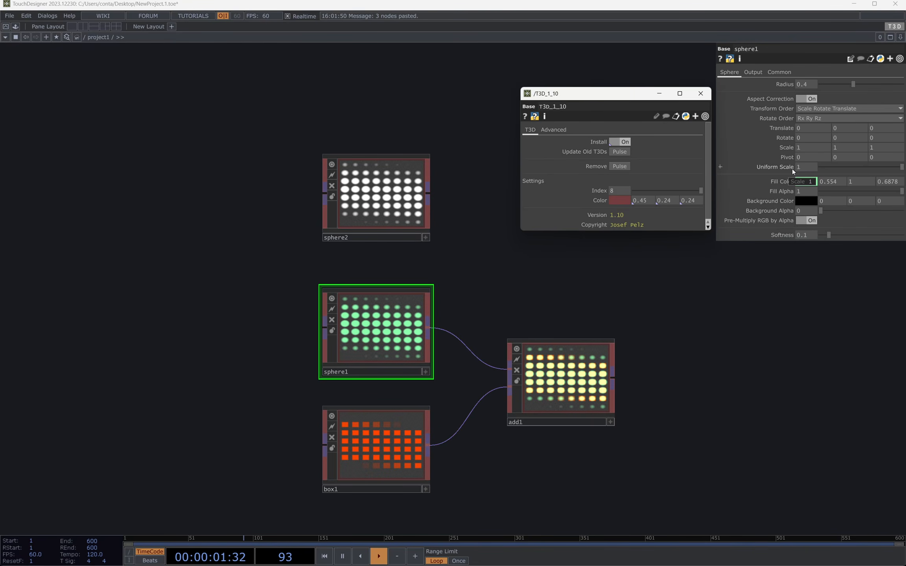
Step: Check the version of the updated sphere1 and look over box1 and add1
click(779, 72)
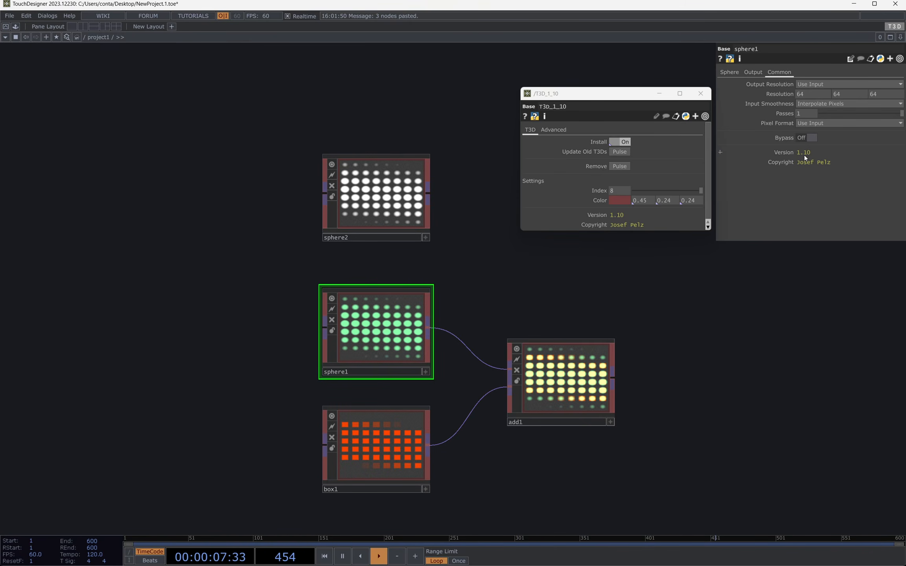
click(411, 443)
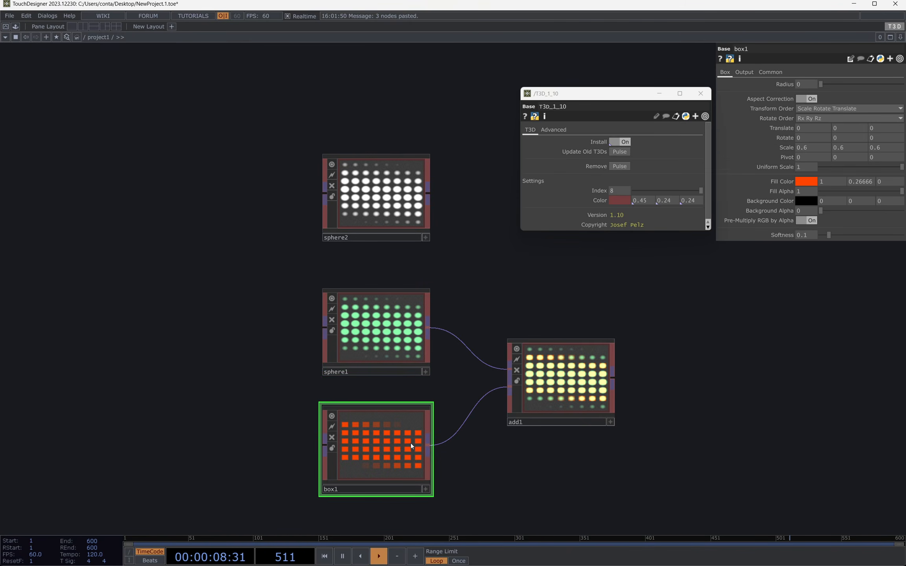
click(571, 380)
drag(265, 302, 659, 486)
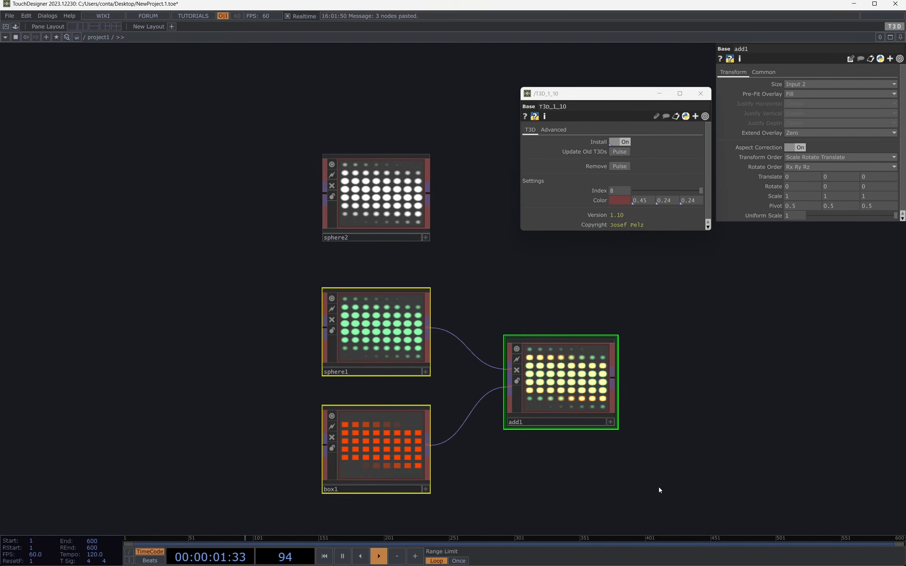
click(667, 472)
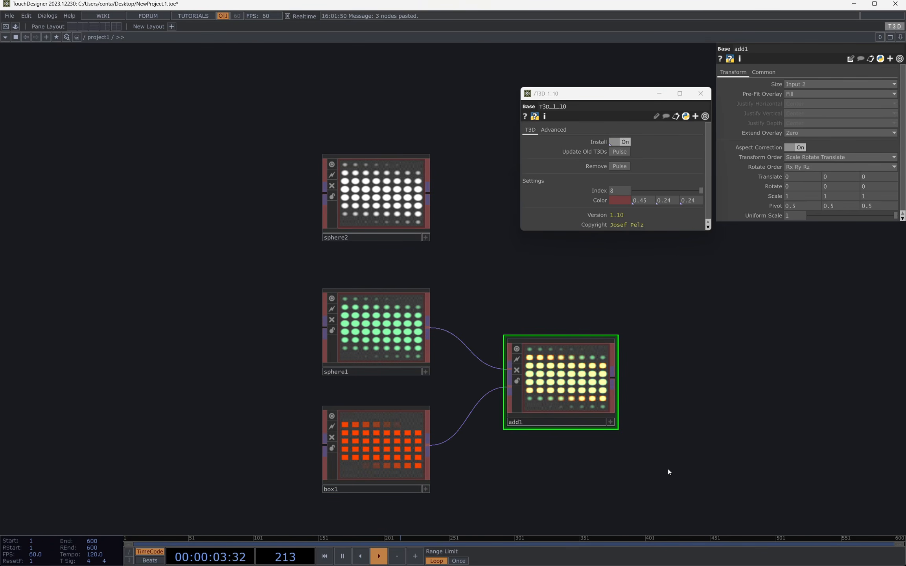
Step: Undo the T3D update of sphere1, box1 and add1, checking the versions of add1 and box1
key(ctrl+z)
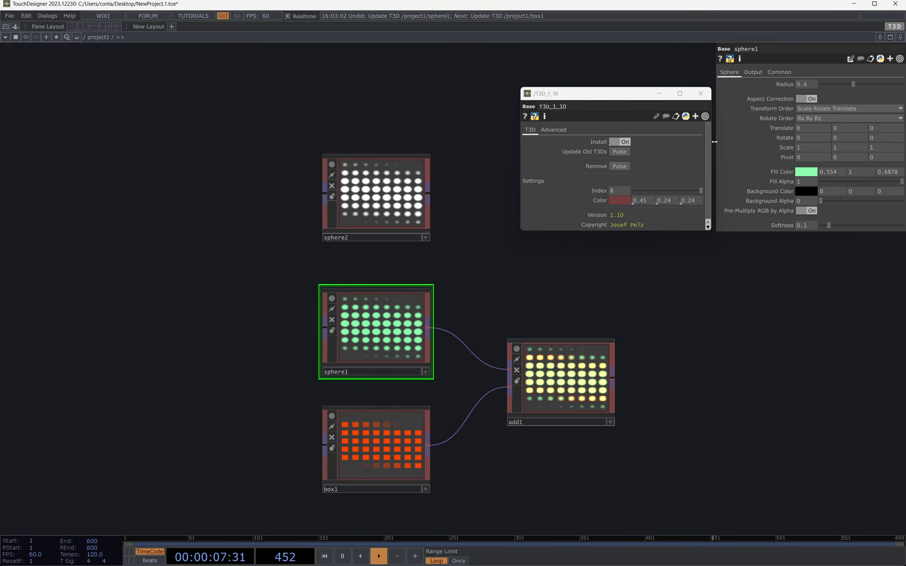
click(553, 400)
click(763, 73)
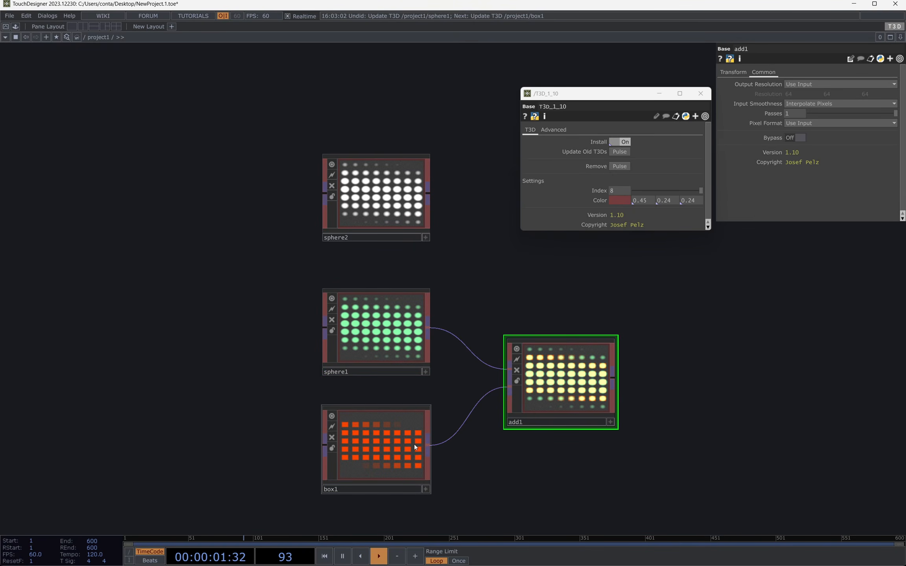
click(374, 444)
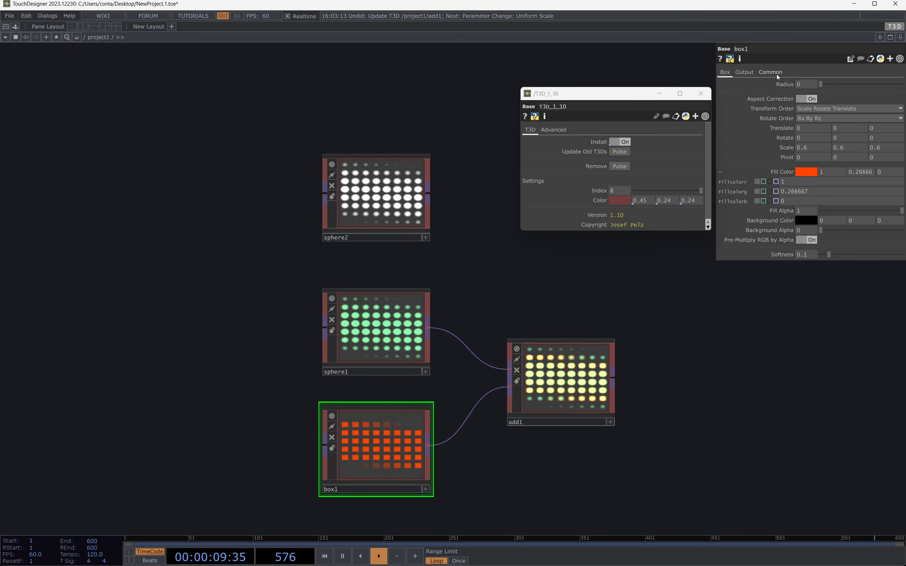
click(770, 72)
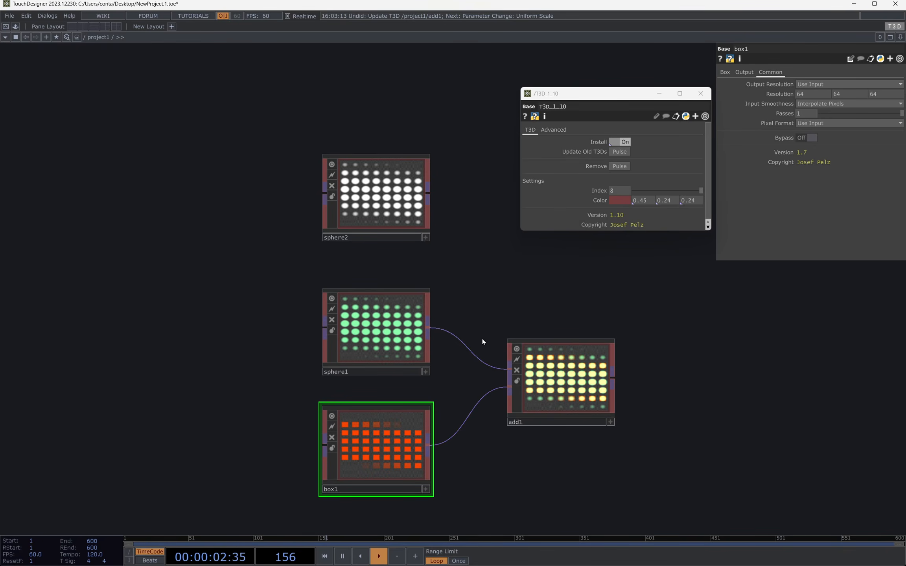
Step: Update only sphere1 and box1 to the installed T3D version, leaving add1 out
click(383, 327)
drag(231, 300, 510, 378)
click(364, 366)
drag(290, 317, 375, 455)
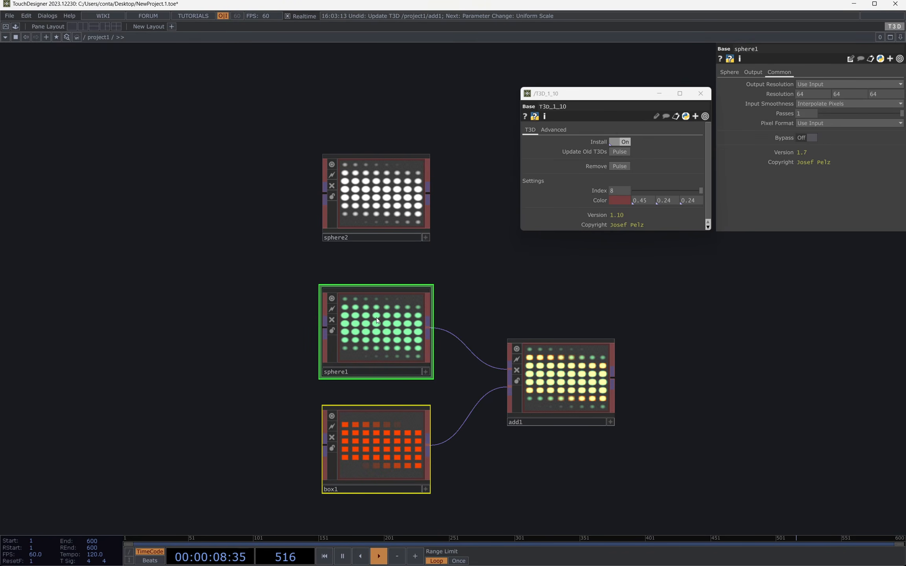
drag(374, 308, 896, 27)
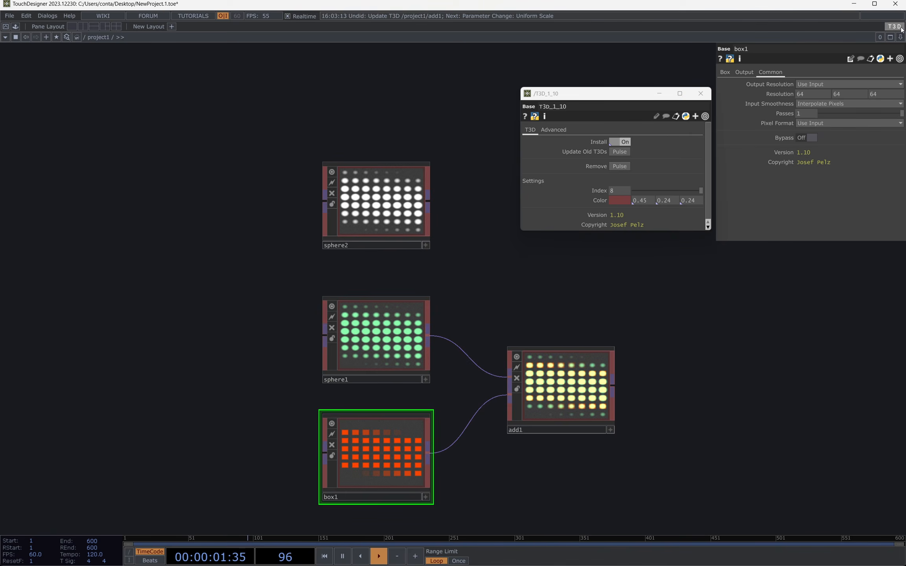
Step: Check the versions of sphere1, box1 and add1 after the selective update
click(415, 338)
click(425, 433)
click(585, 391)
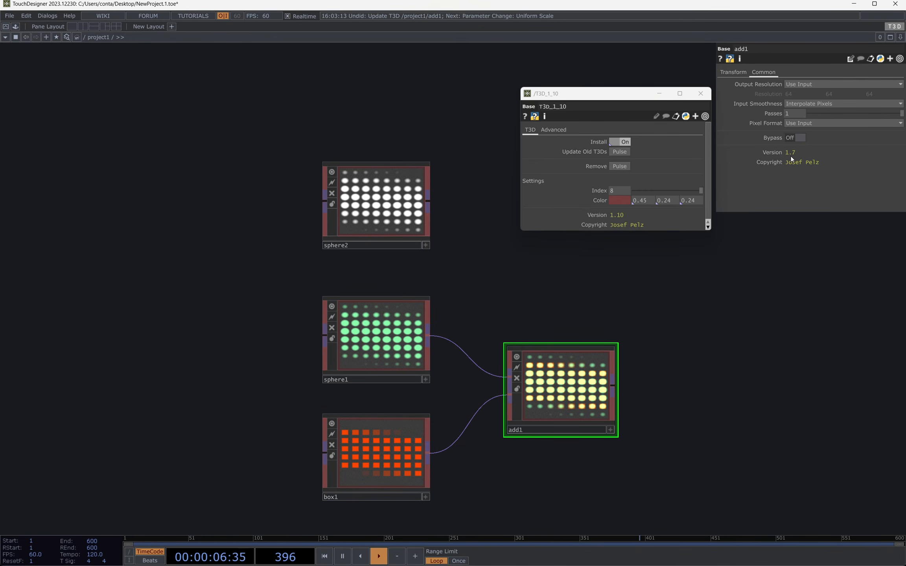
Step: Display the advanced T3D settings and delete all four operators from the project1 network
click(548, 119)
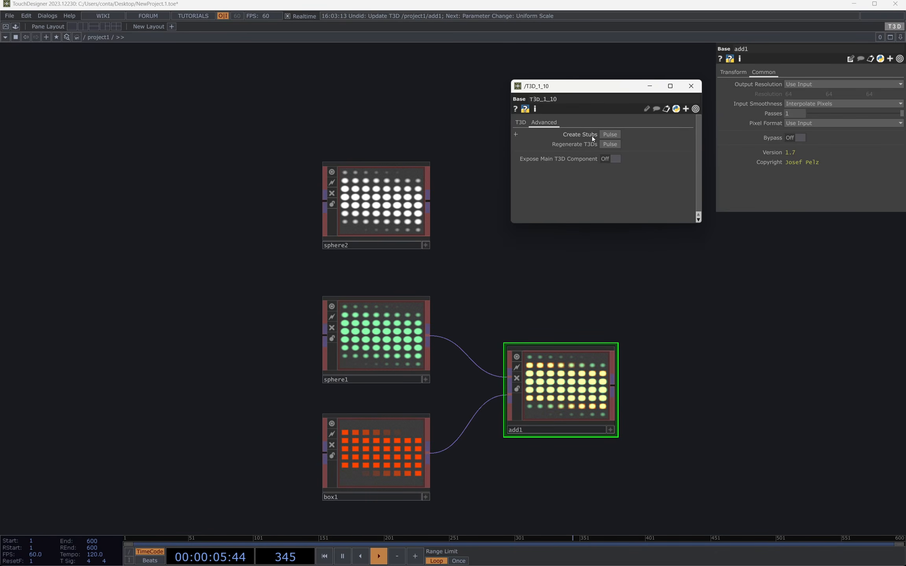
drag(220, 169, 663, 518)
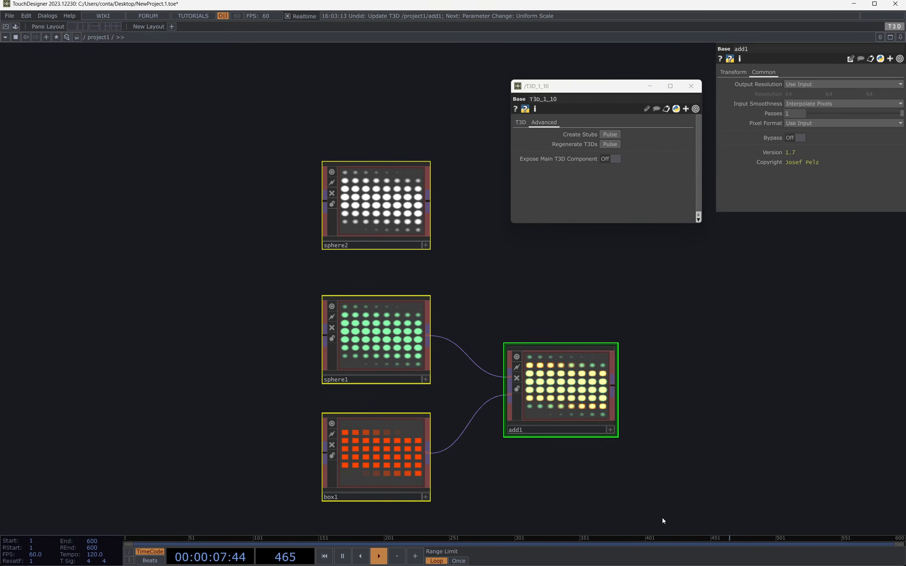
key(Delete)
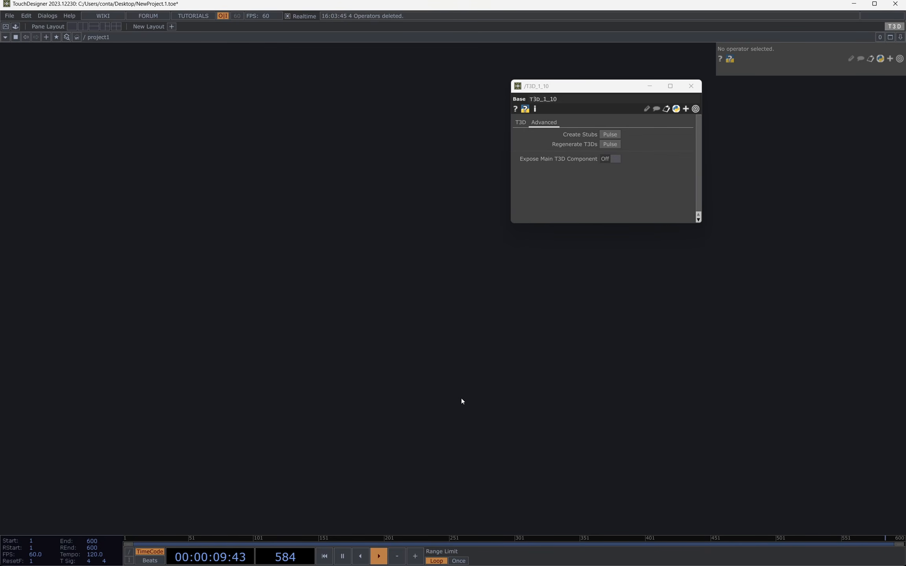
Step: Add a T3D Sphere operator to the empty project1 network
key(Tab)
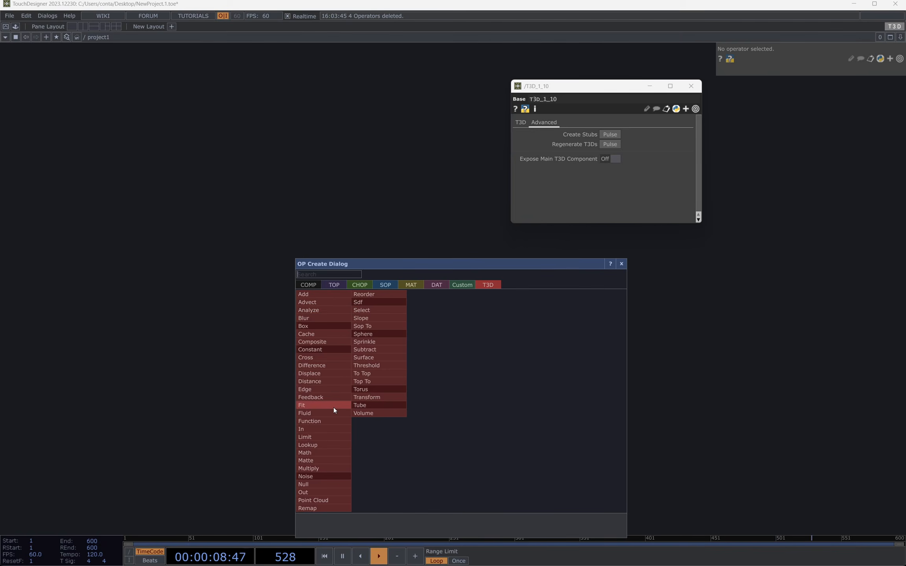
click(257, 407)
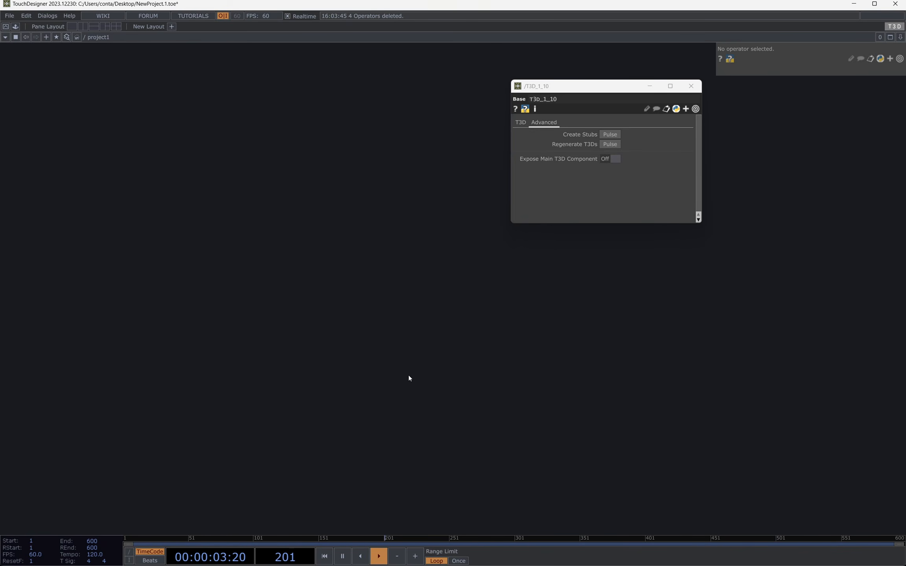
key(Tab)
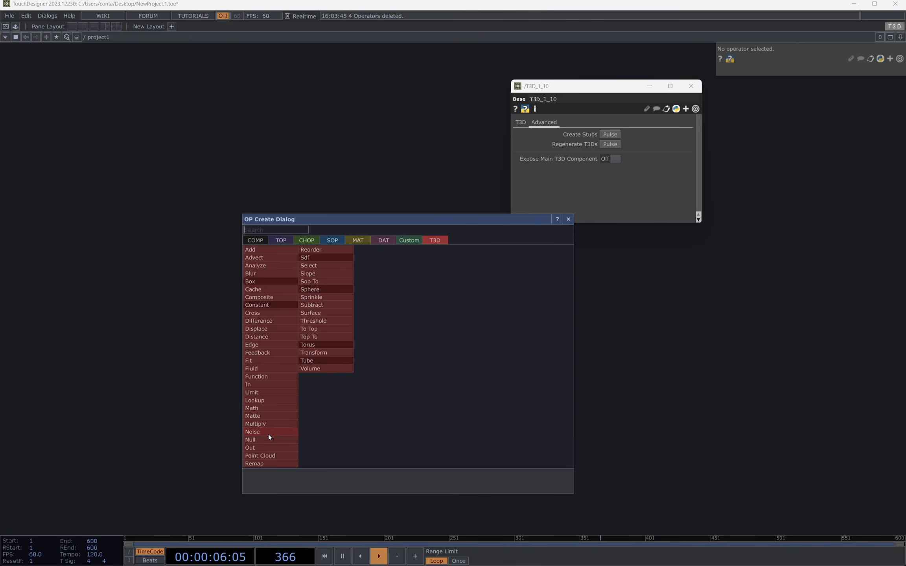
text(ss)
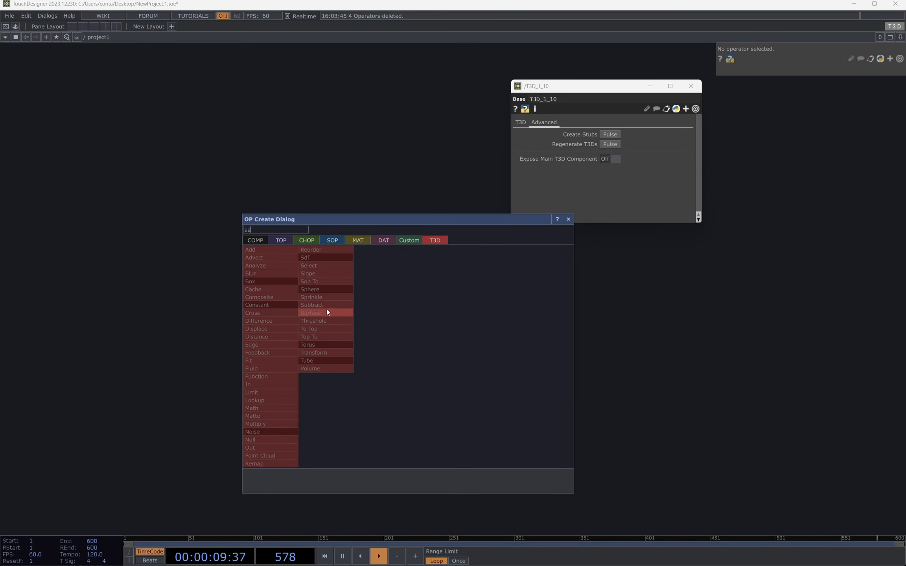
click(321, 291)
click(294, 321)
scroll(313, 367, up, 2)
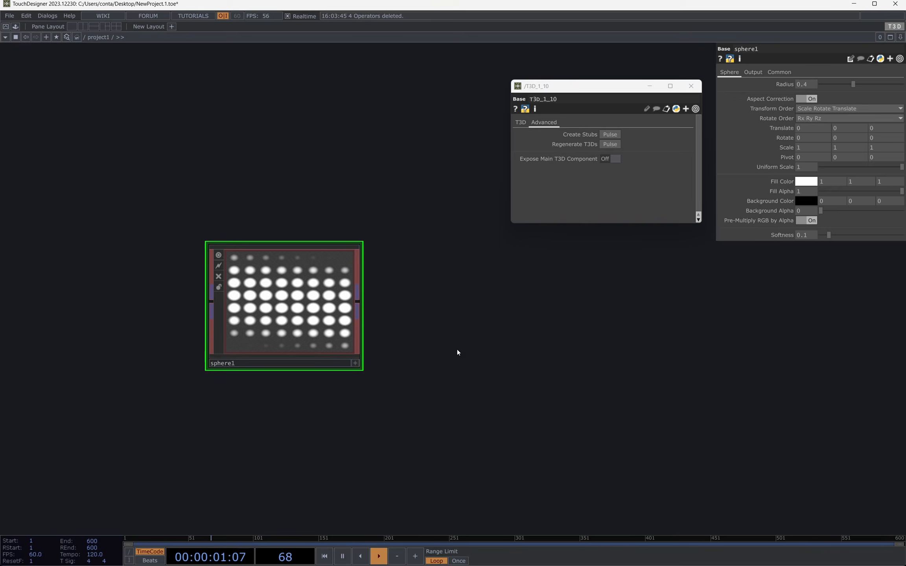
Step: Add a T3D Blur operator connected to the output of sphere1
right_click(359, 302)
text(blu)
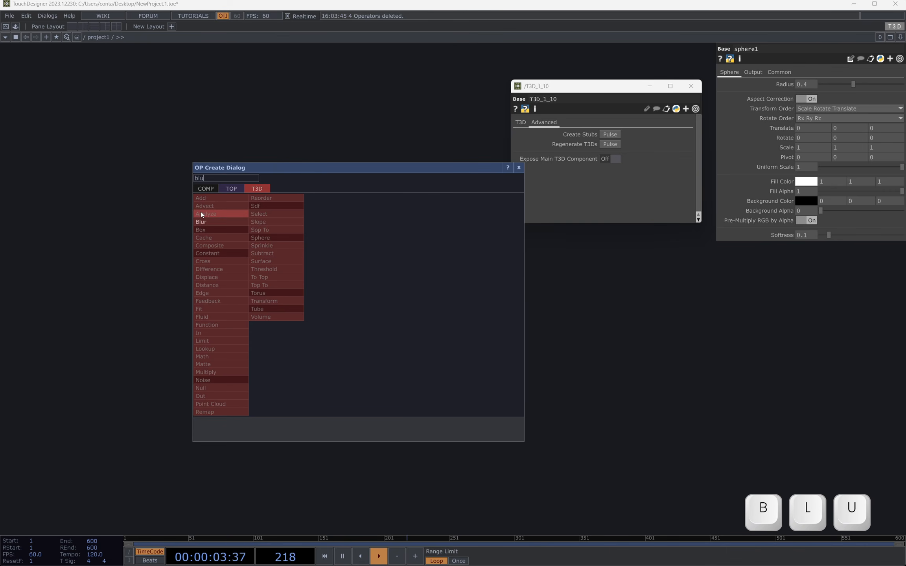
click(203, 221)
click(519, 306)
Step: Add a T3D Transform operator connected to the output of blur1
right_click(593, 300)
text(tra)
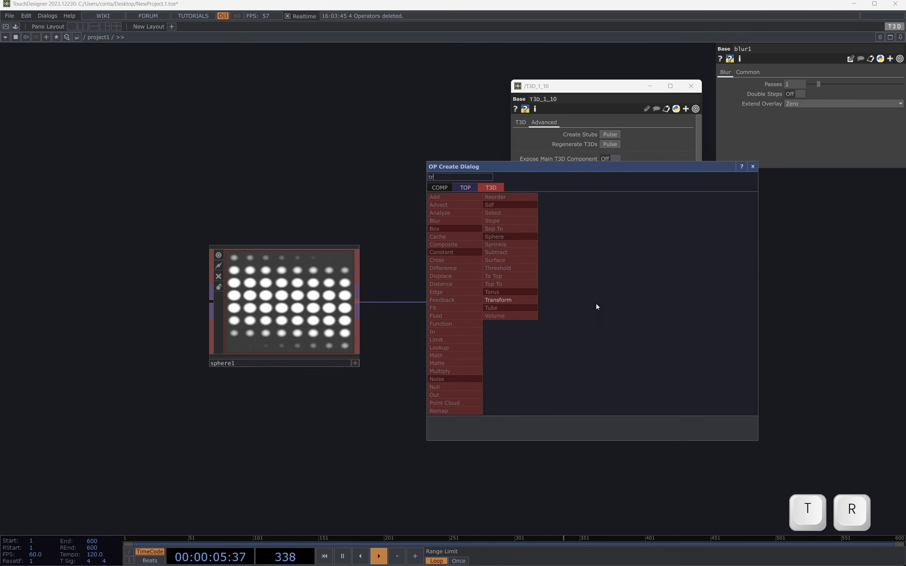
click(499, 301)
click(739, 295)
scroll(614, 444, down, 3)
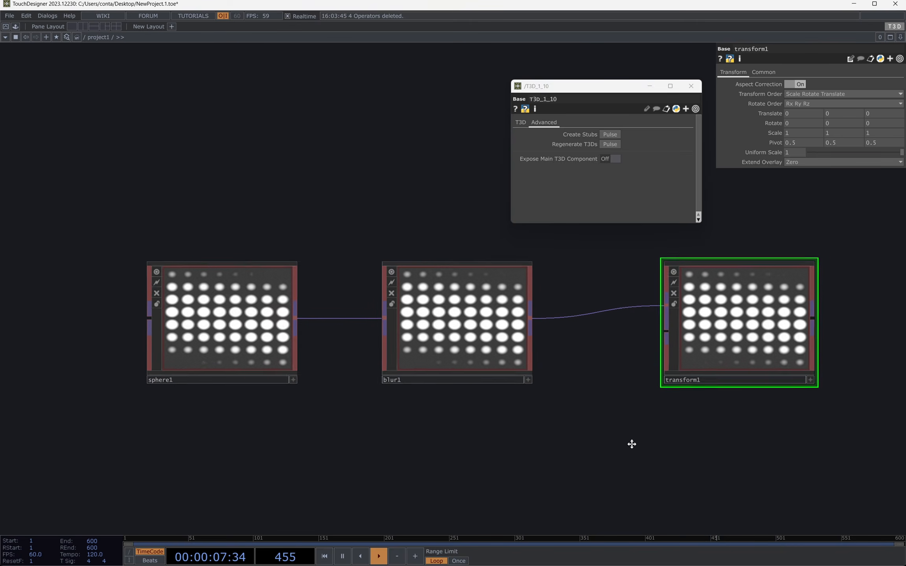
scroll(614, 444, down, 1)
drag(487, 408, 495, 407)
drag(650, 326, 621, 324)
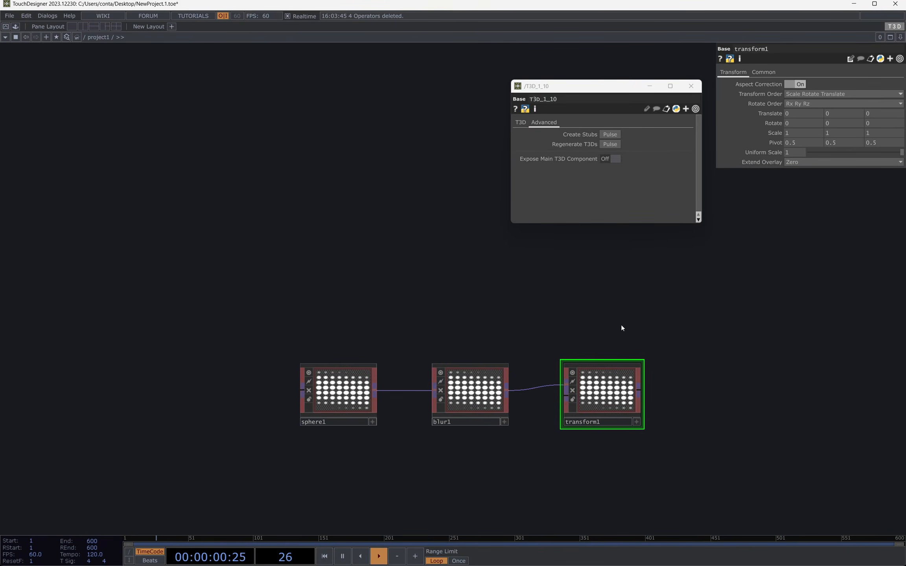
Step: Convert sphere1, blur1 and transform1 into stubs using T3D's advanced settings
drag(588, 90, 478, 149)
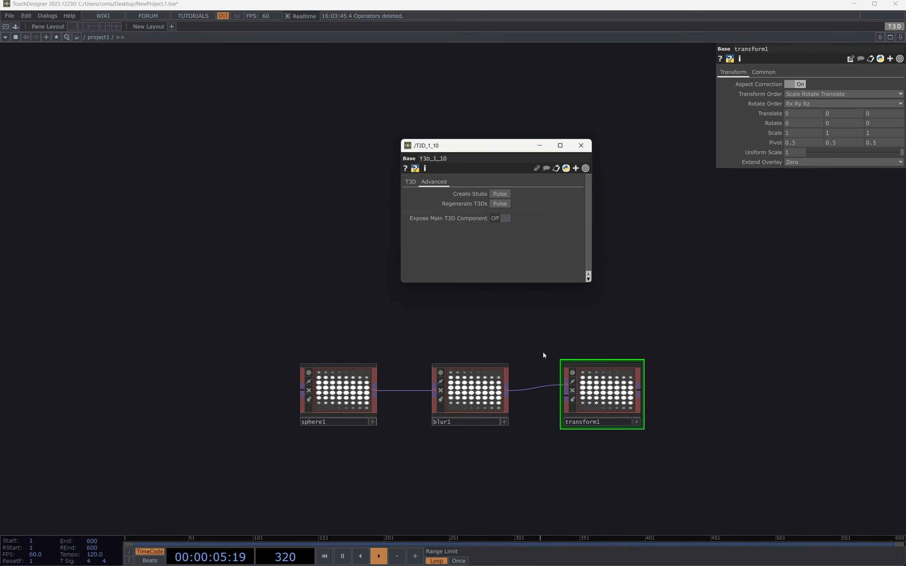
scroll(669, 408, up, 2)
drag(115, 317, 750, 500)
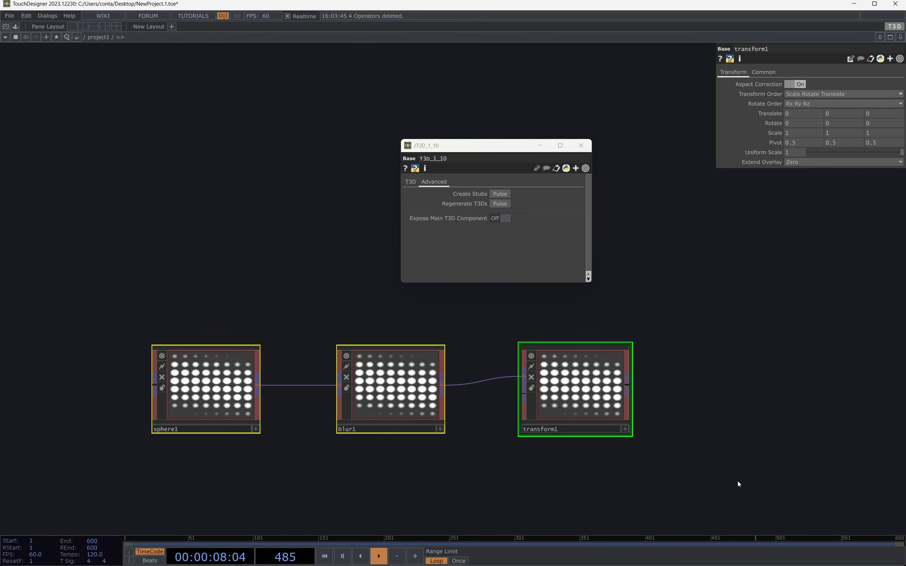
click(615, 372)
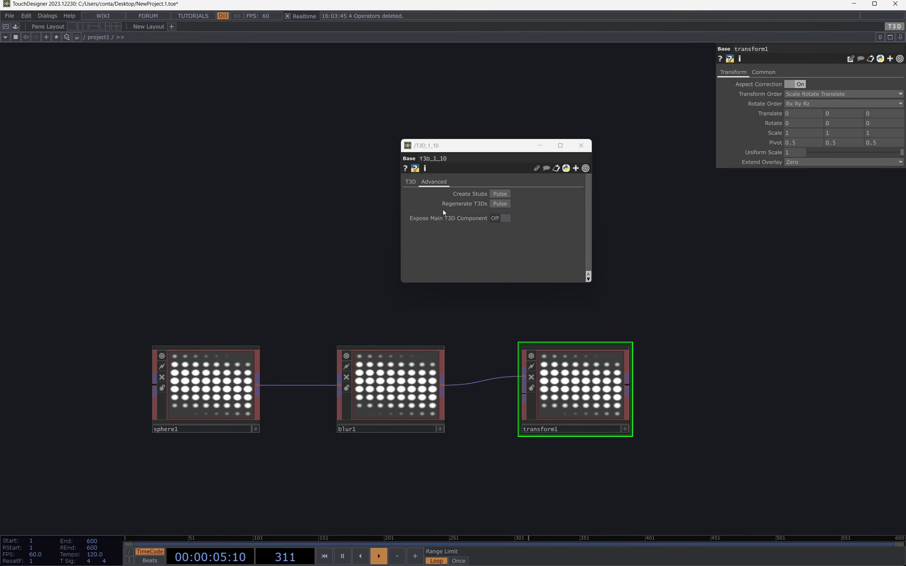
click(500, 196)
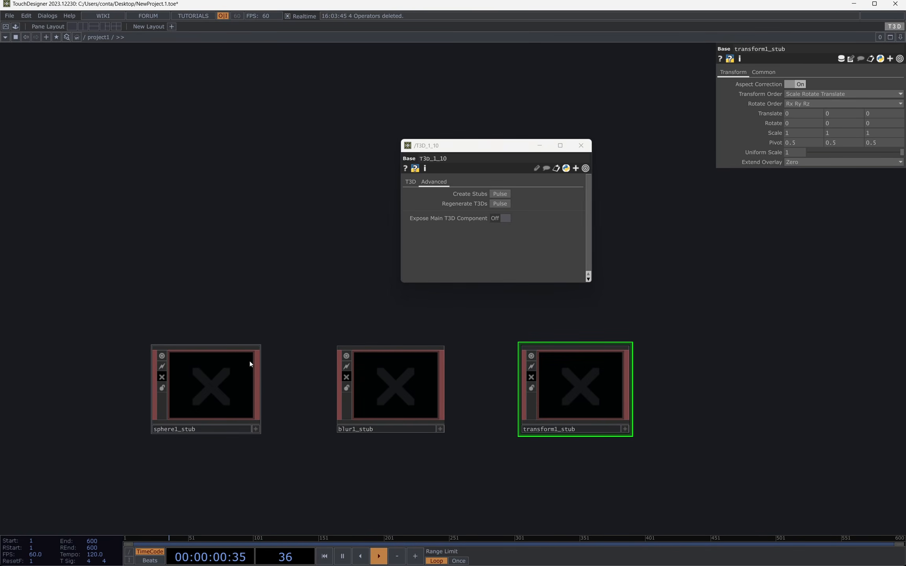
Step: Inspect the parameters of the three stub operators and look inside blur1_stub
click(232, 372)
click(392, 376)
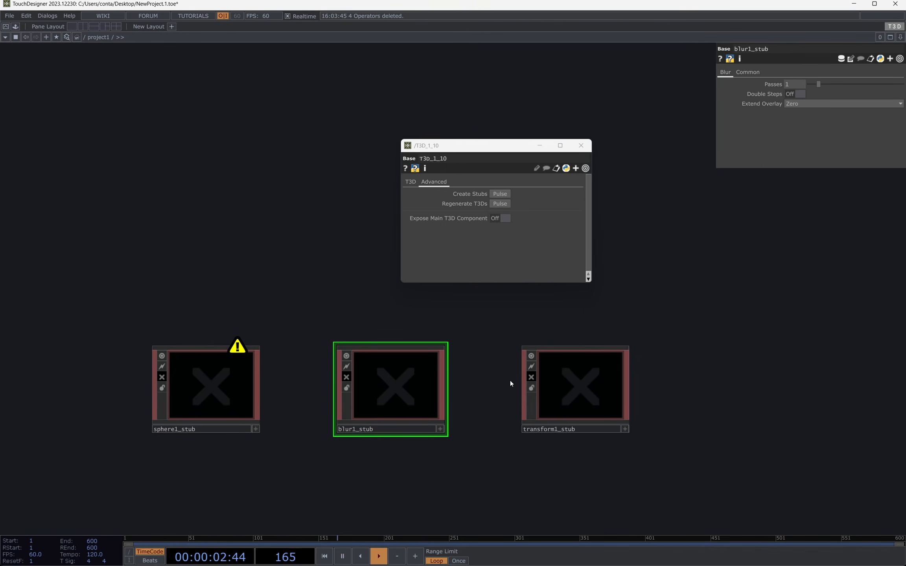
click(583, 374)
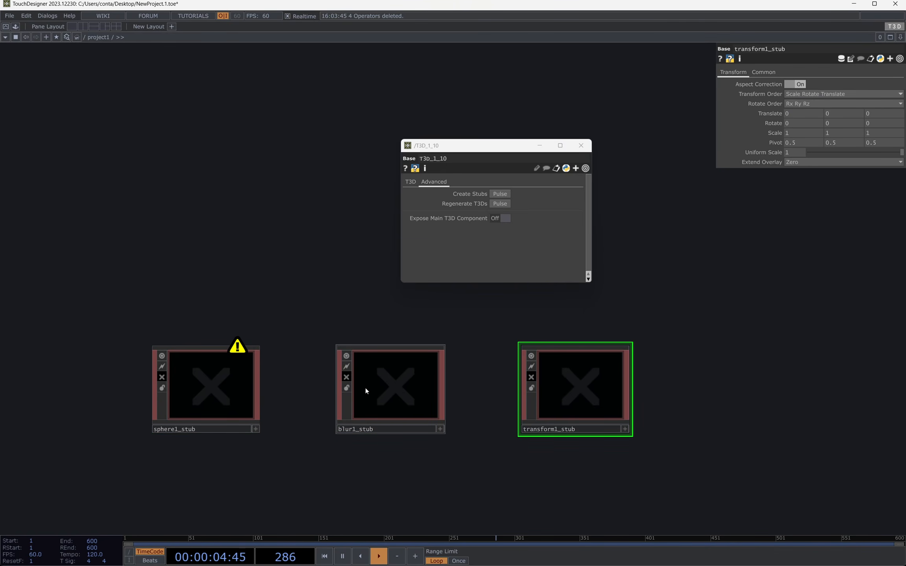
scroll(389, 398, up, 2)
scroll(389, 398, up, 5)
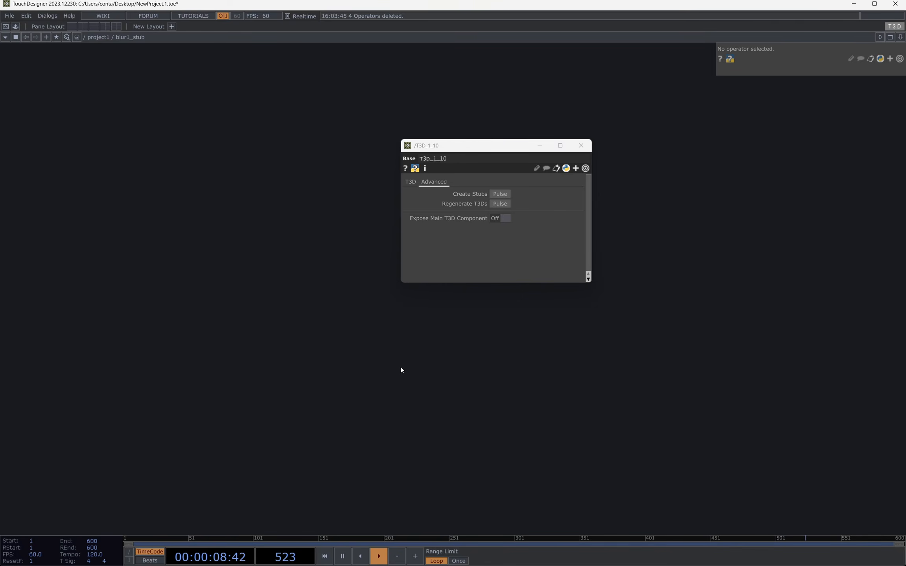
scroll(401, 367, down, 4)
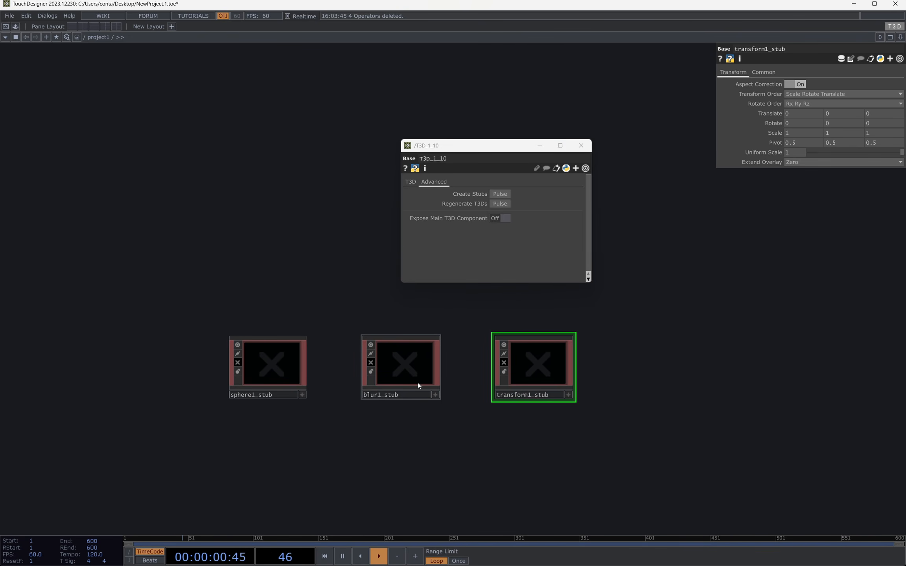
Step: Remove the installed T3D component from the project and reinstall it by placing T3D_1_10 from the palette into the network
click(416, 181)
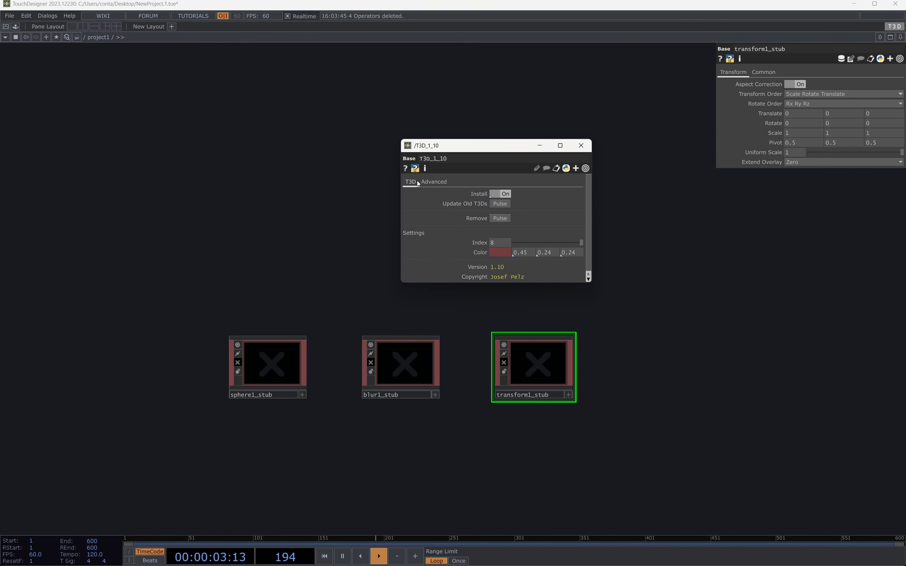
click(501, 219)
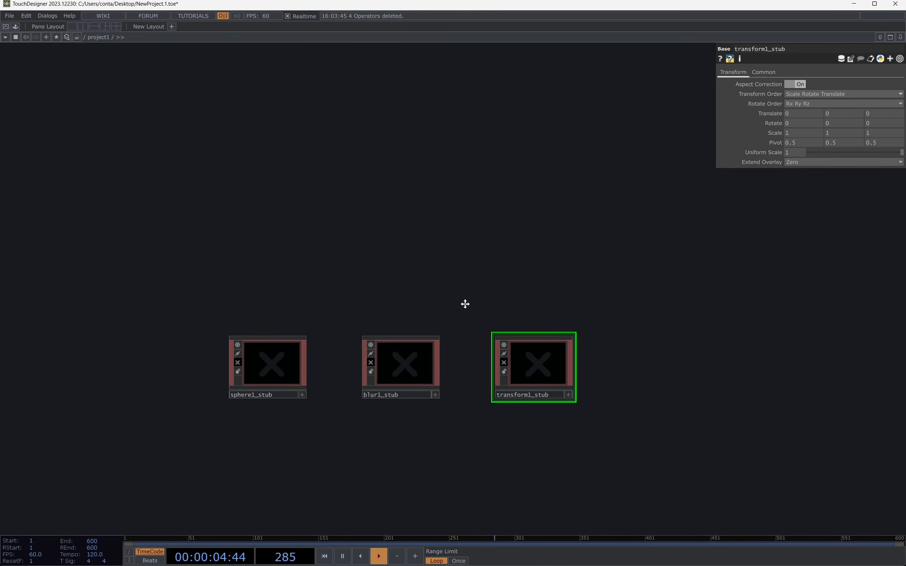
key(ctrl+b)
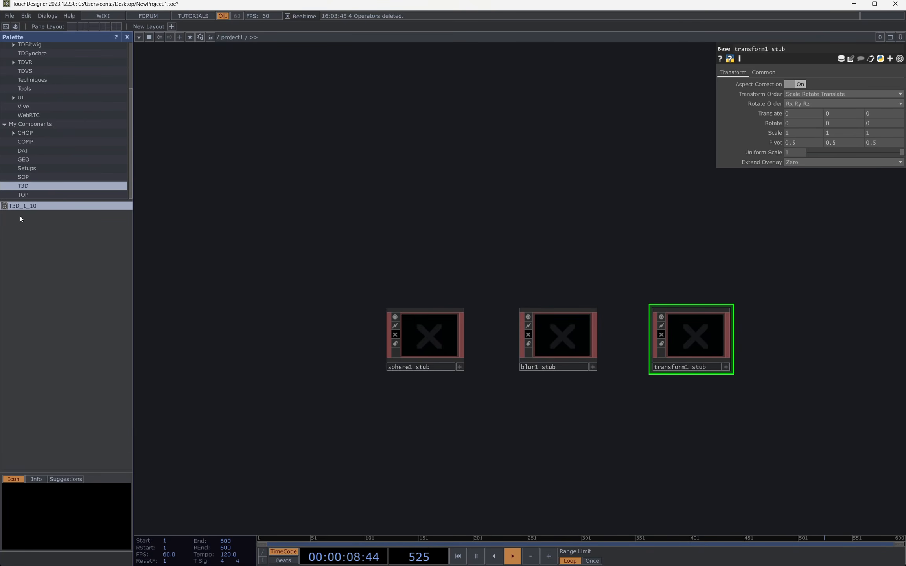
drag(26, 207, 428, 209)
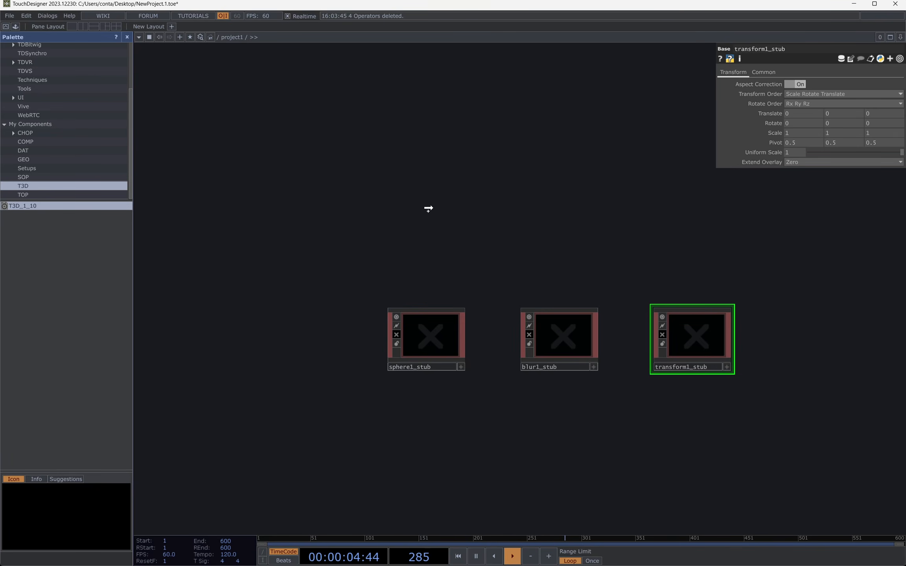
drag(428, 208, 429, 227)
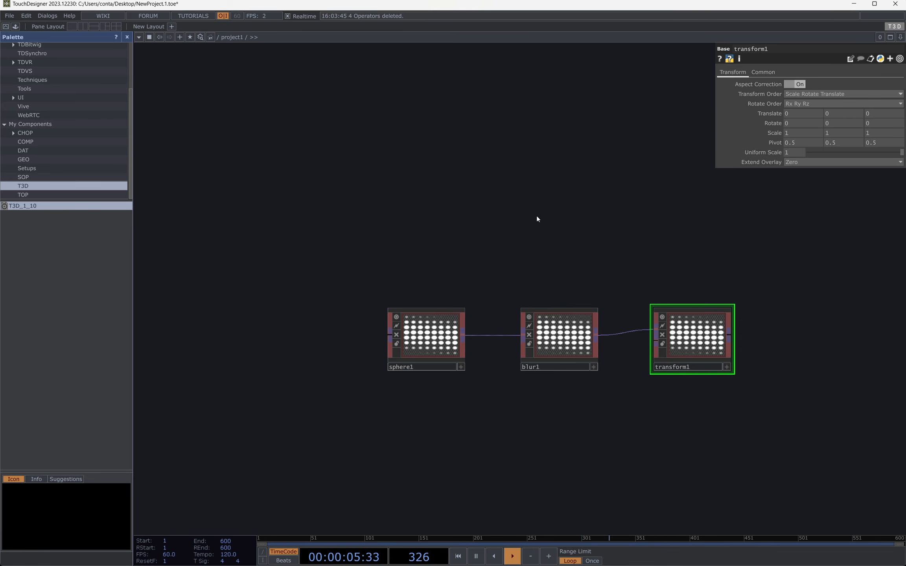
scroll(567, 349, up, 2)
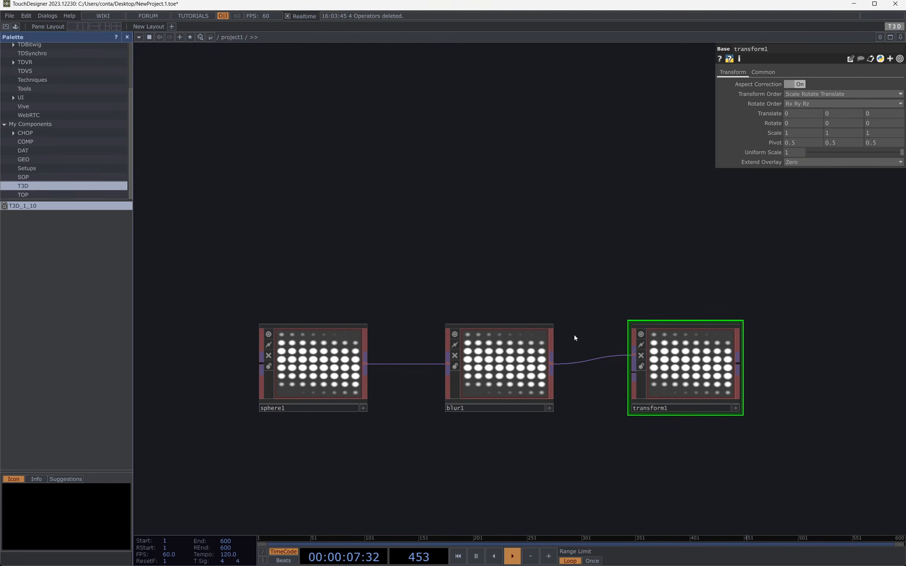
key(ctrl+b)
Step: Check the parameters of sphere1 and blur1 after reinstalling T3D
click(177, 359)
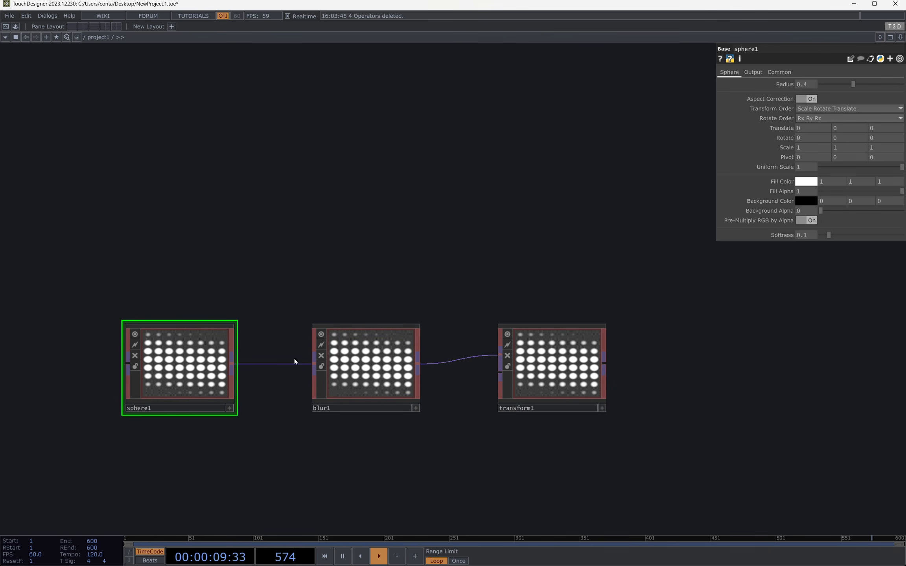
click(391, 373)
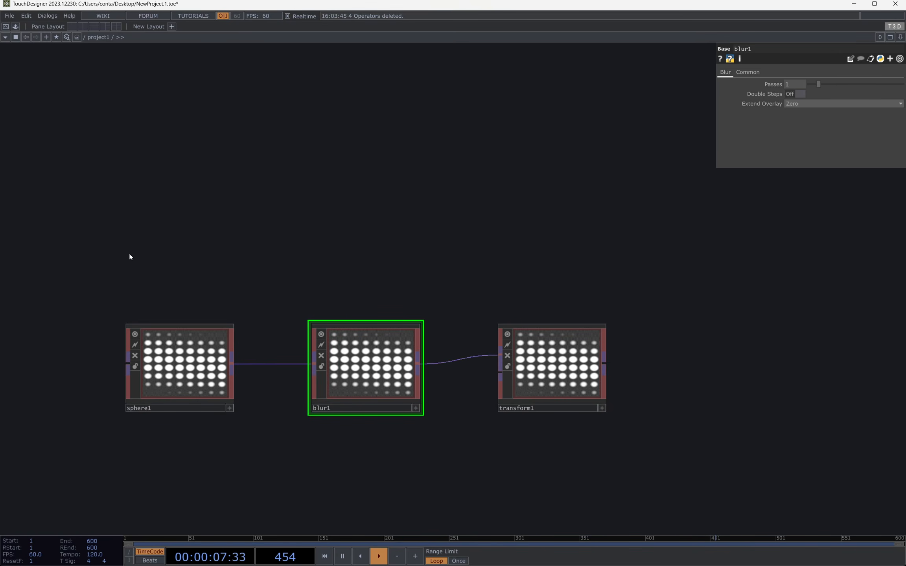
right_drag(96, 267, 635, 471)
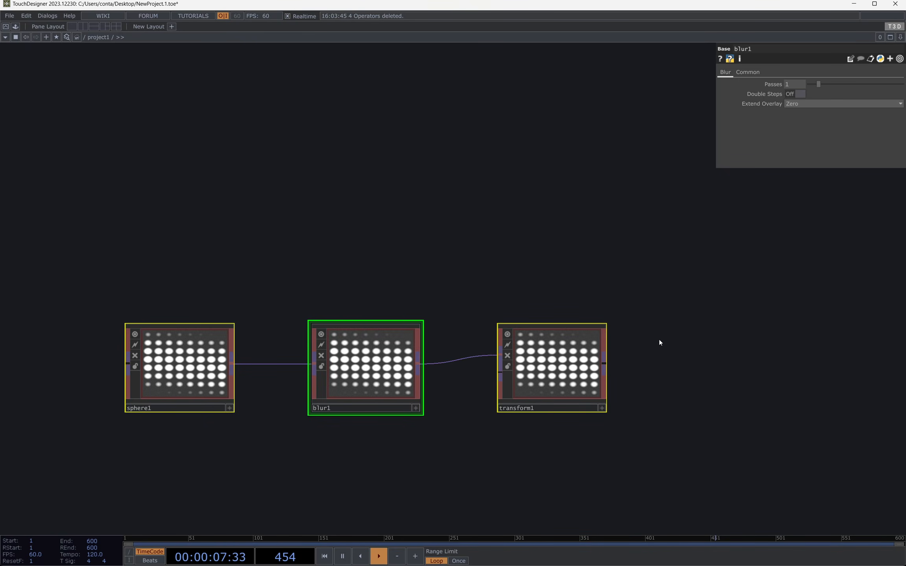
Step: Shift transform1 slightly below the level of sphere1 and blur1
click(572, 371)
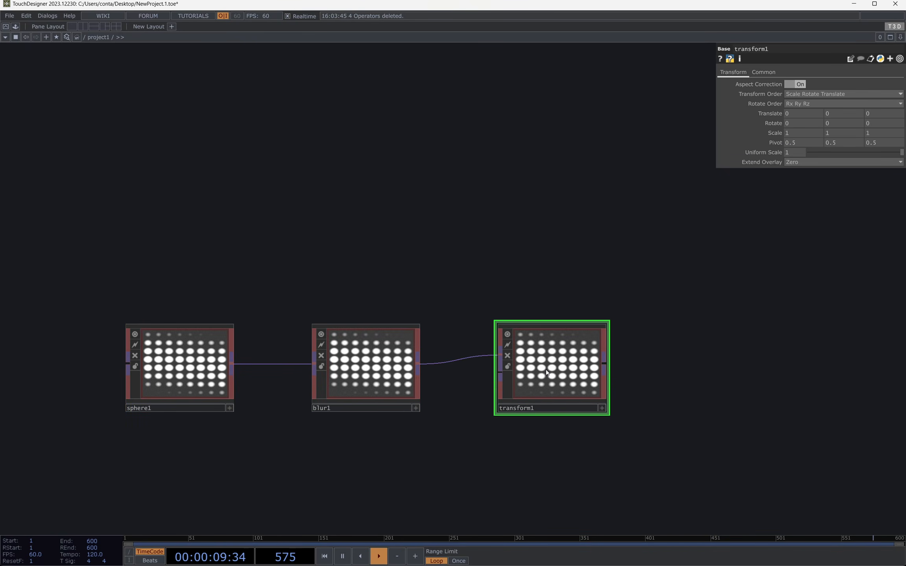
drag(547, 364, 546, 380)
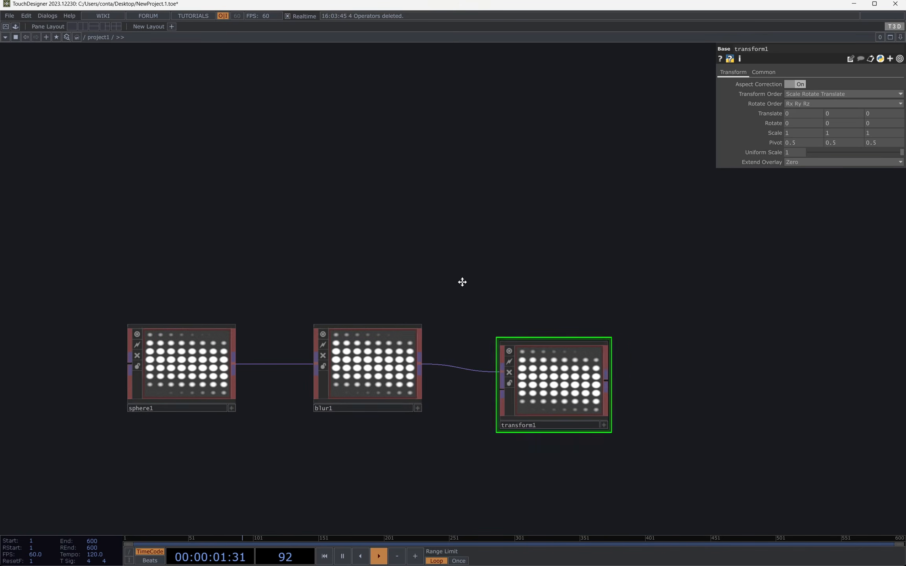
drag(462, 284, 495, 284)
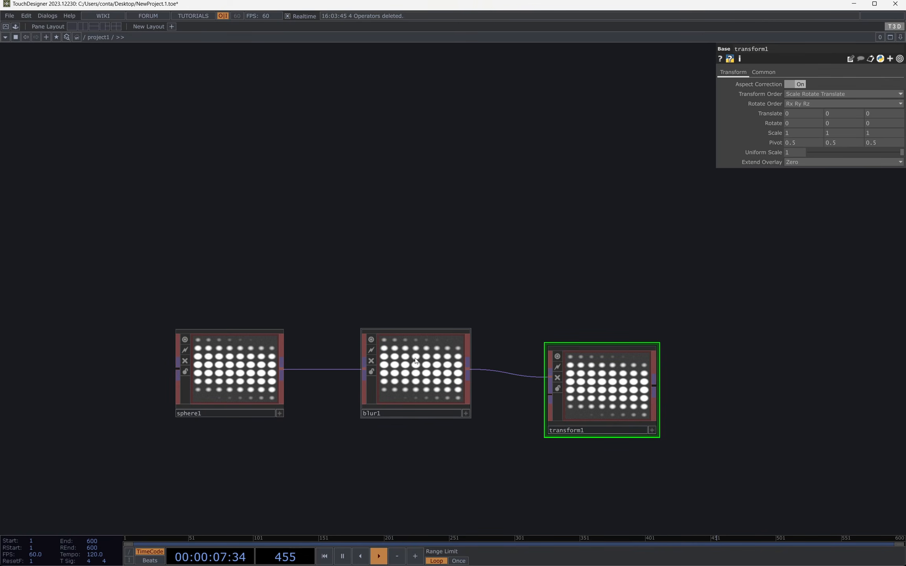
Step: Examine the Regenerate T3Ds and Expose Main T3D Component options in the advanced T3D settings
click(890, 30)
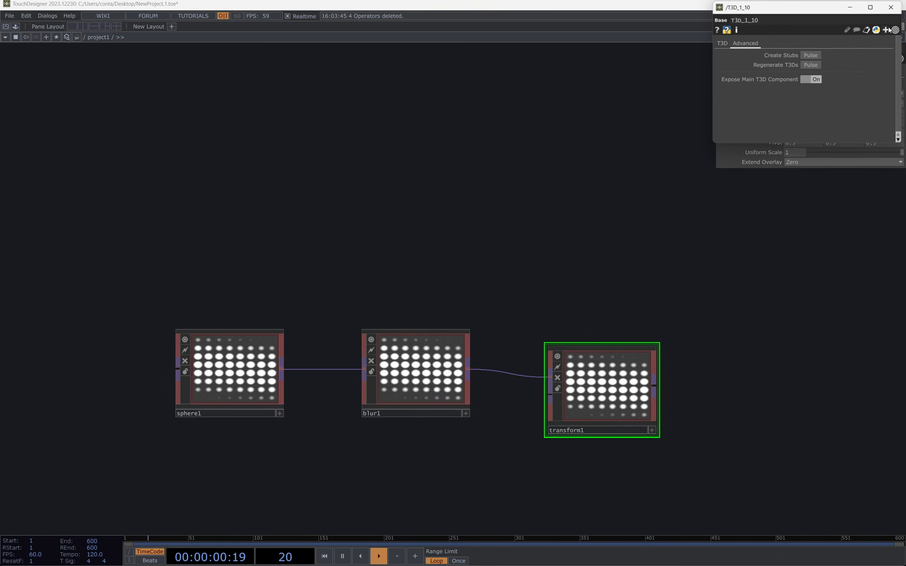
drag(757, 10, 649, 114)
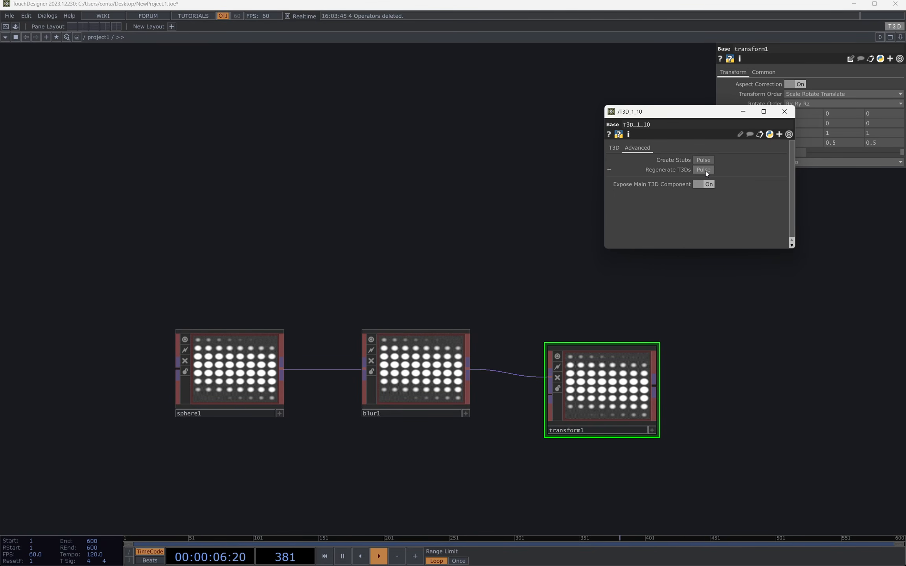
click(785, 112)
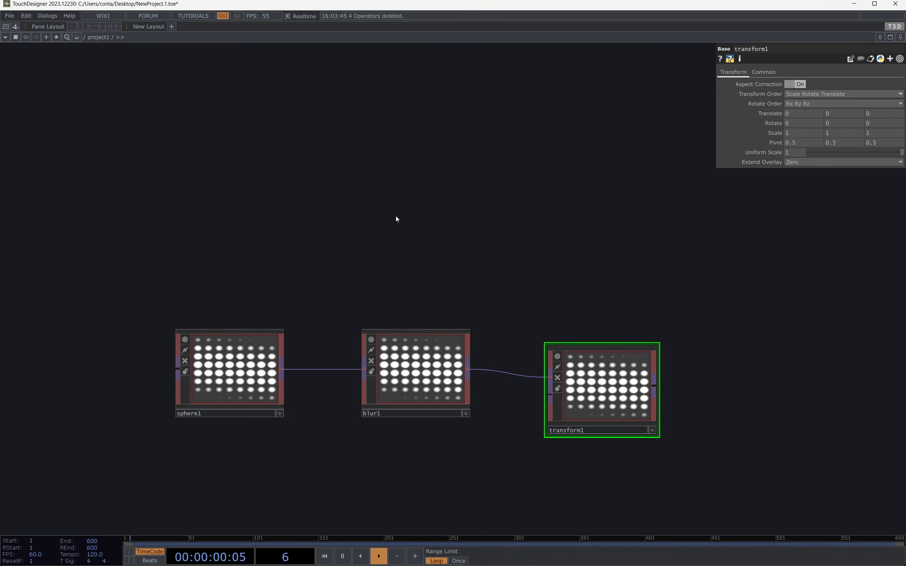
Step: Delete all three operators from project1 and add a T3D Surface operator to the emptied network
drag(97, 230, 765, 471)
key(Delete)
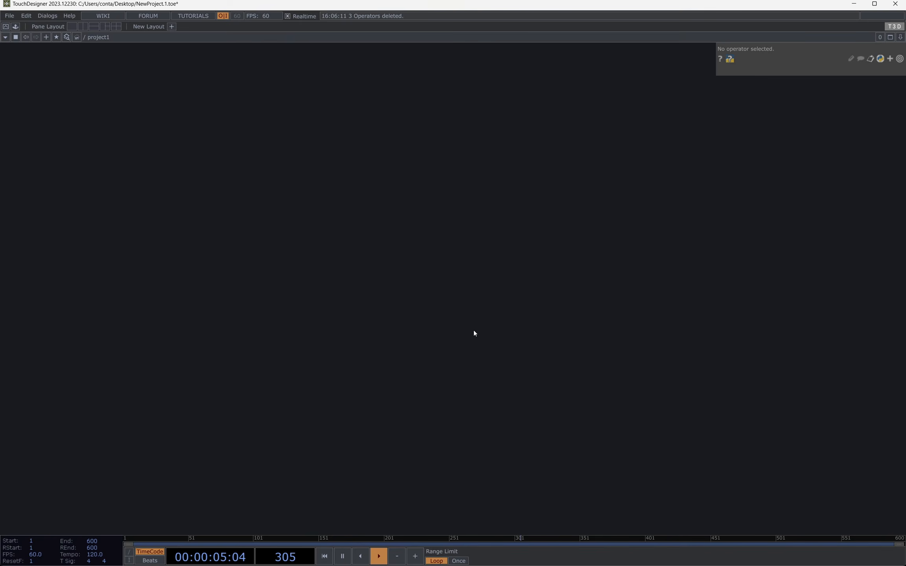
key(Tab)
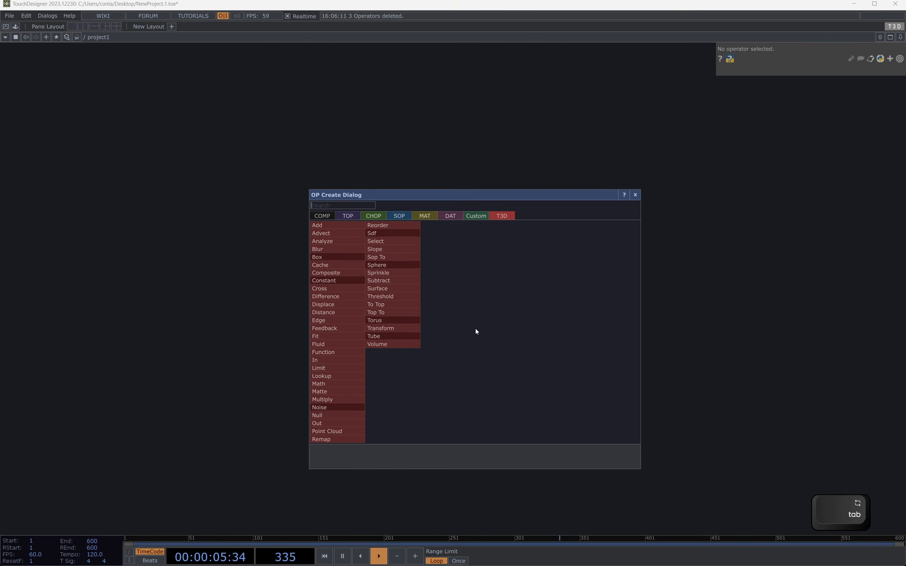
click(387, 288)
click(407, 318)
scroll(397, 319, up, 4)
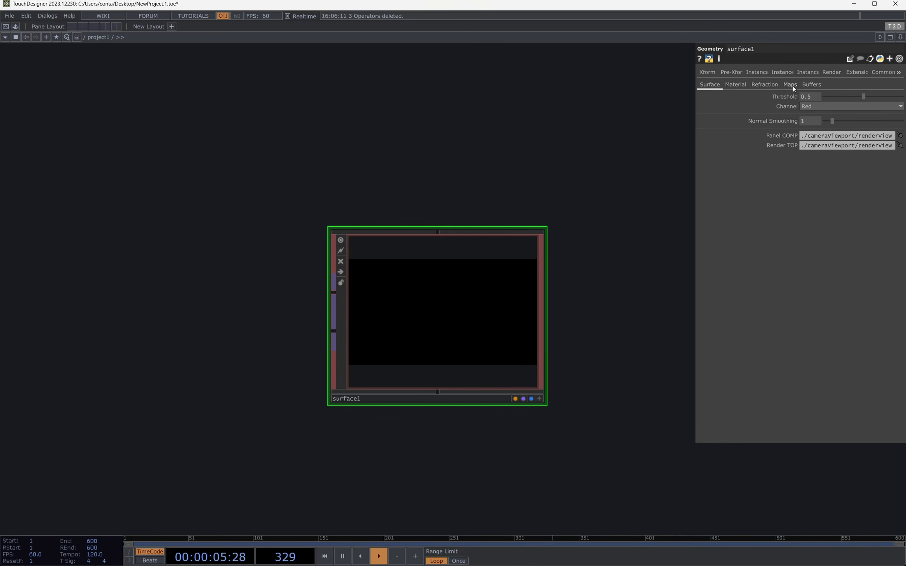
scroll(356, 204, down, 3)
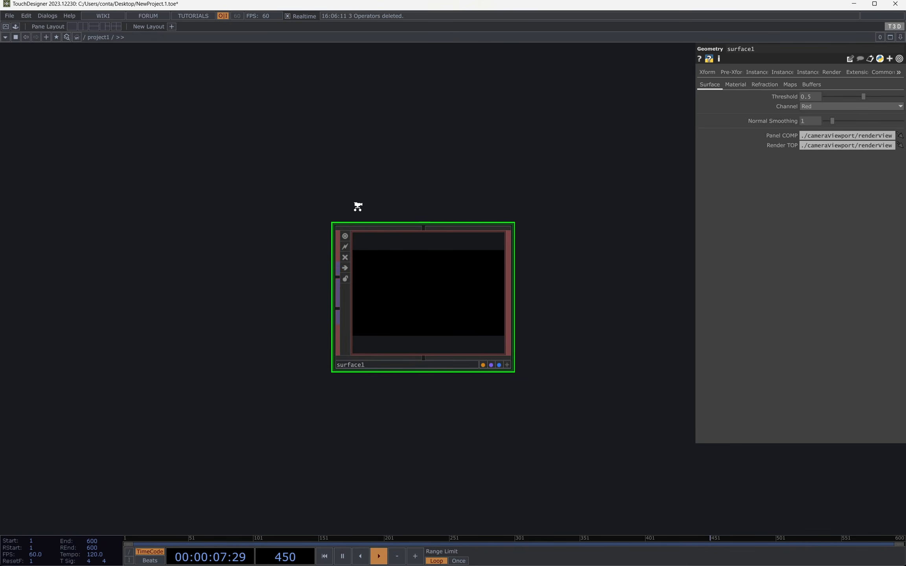
Step: Add a T3D Torus operator on the input side of surface1
key(Tab)
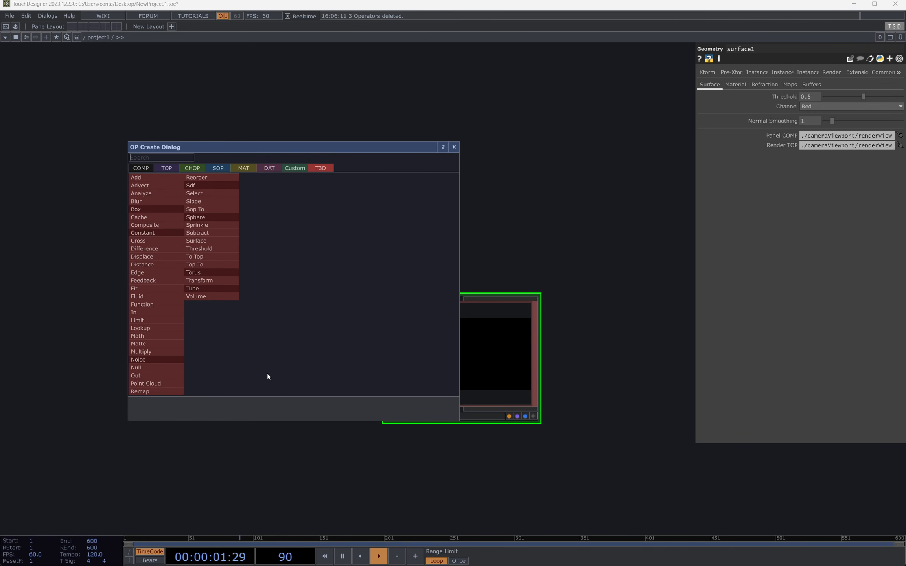
text(t)
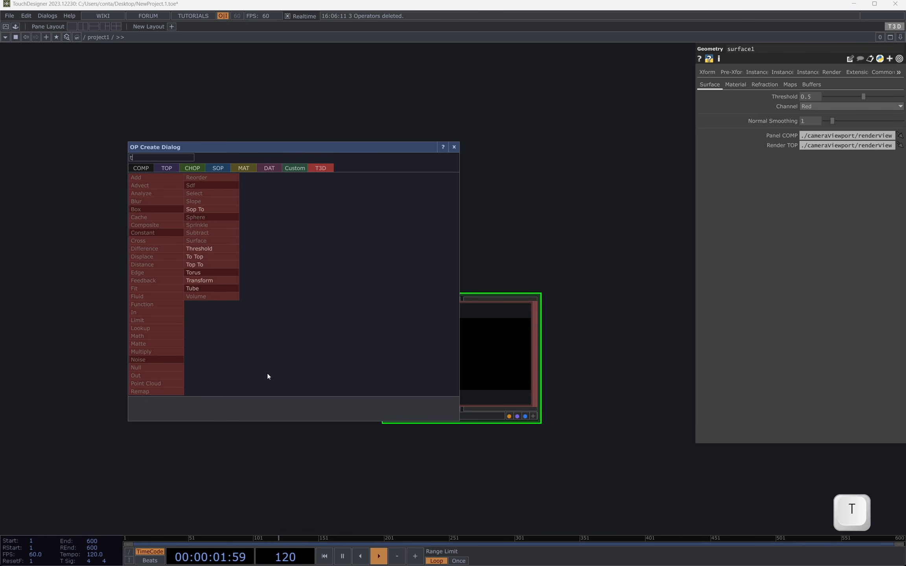
click(212, 273)
click(133, 339)
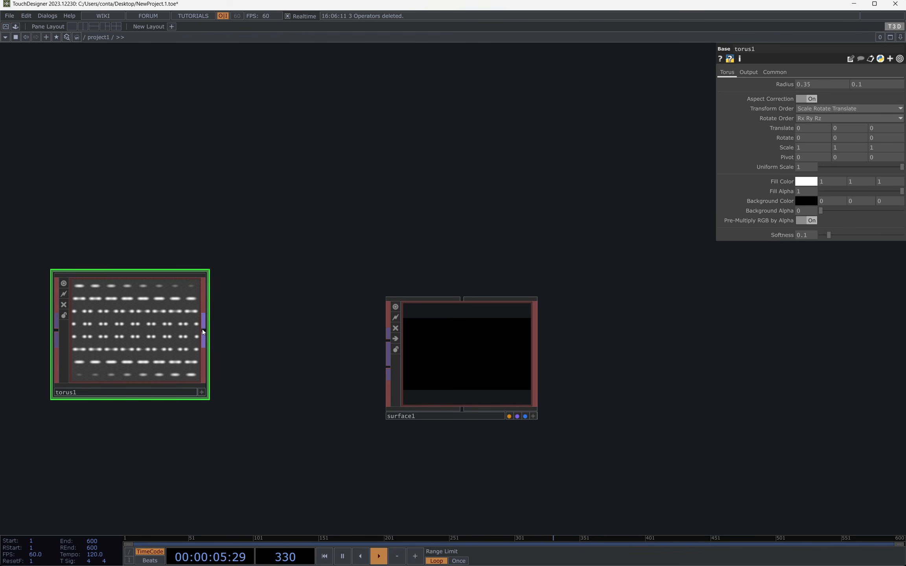
Step: Connect torus1's output to the density input of surface1 and move surface1 slightly farther from the torus
mouse_move(202, 330)
mouse_down()
mouse_move(305, 326)
mouse_move(385, 341)
mouse_up()
drag(511, 355, 535, 331)
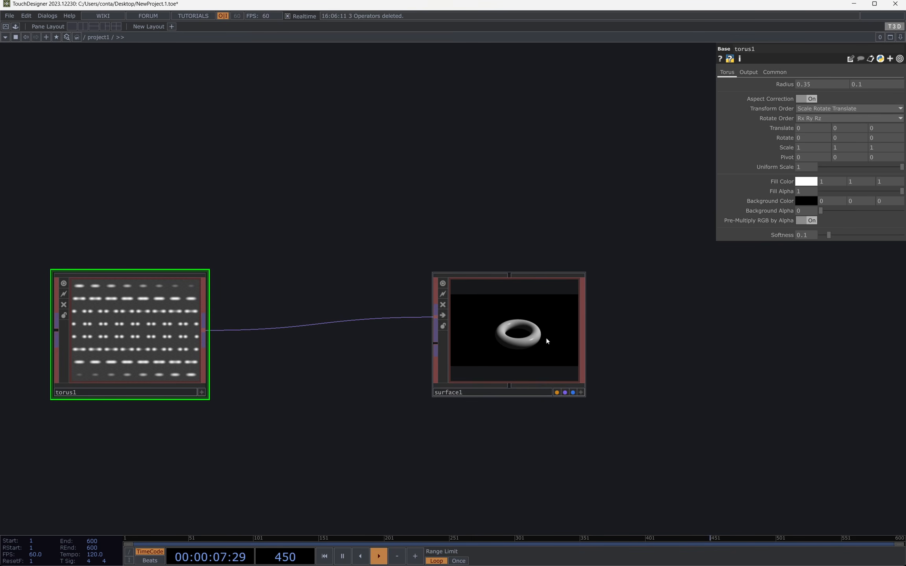
scroll(418, 343, up, 2)
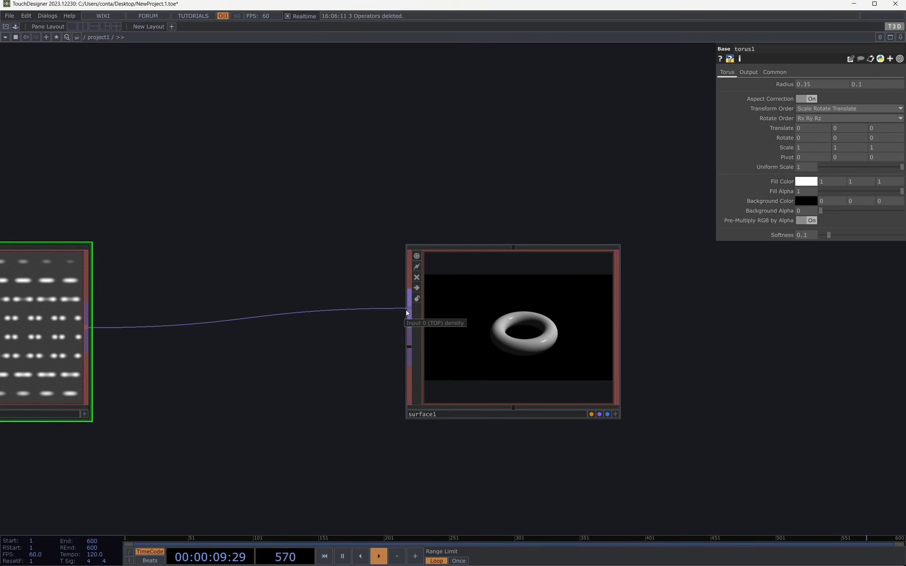
Step: Select surface1, try a slightly lower Threshold, and set the Threshold back to 0.5
scroll(656, 334, up, 4)
scroll(572, 330, up, 1)
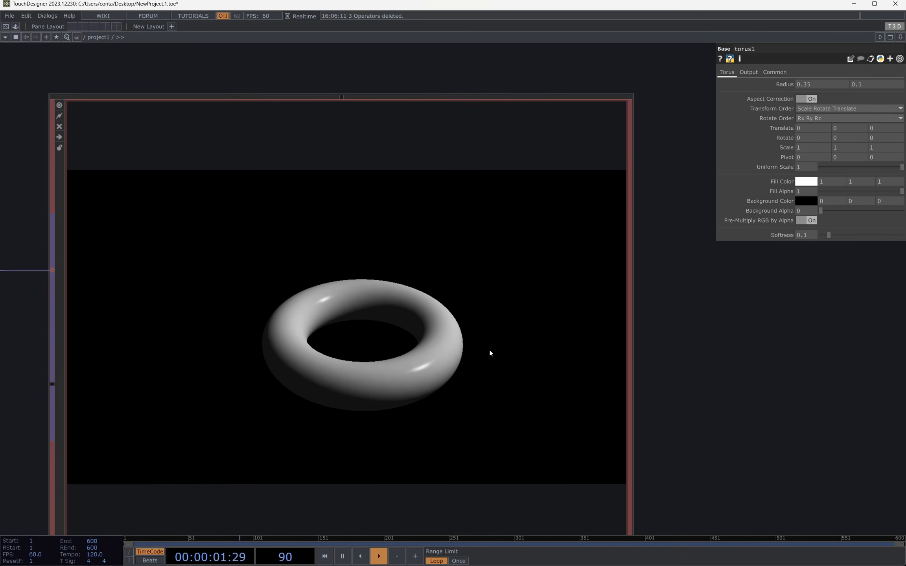
click(489, 349)
scroll(489, 349, down, 3)
mouse_move(863, 98)
mouse_down()
mouse_move(830, 97)
mouse_move(889, 101)
mouse_move(860, 98)
mouse_up()
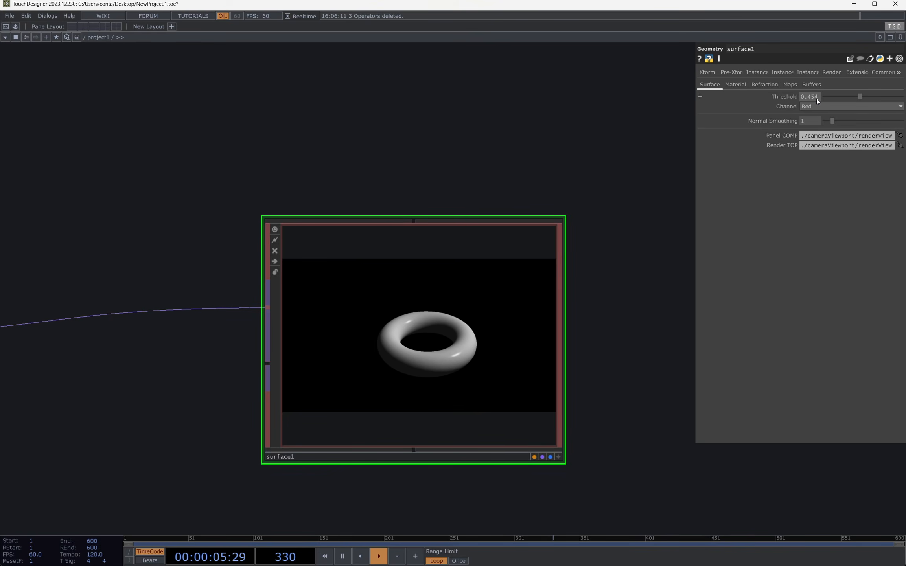
click(809, 97)
text(.5)
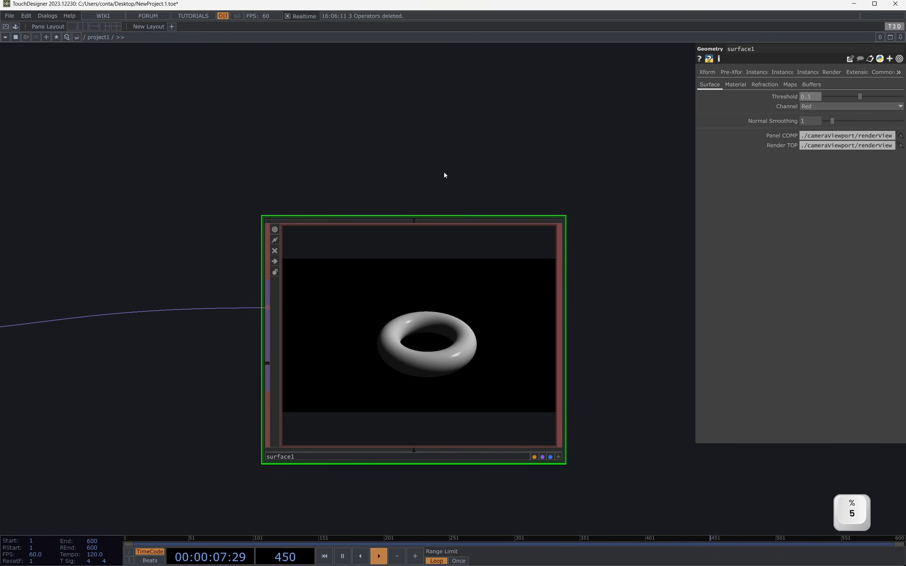
Step: Set torus1's pixel format to 32-bit float (Mono)
drag(397, 170, 551, 149)
scroll(202, 245, down, 3)
click(86, 293)
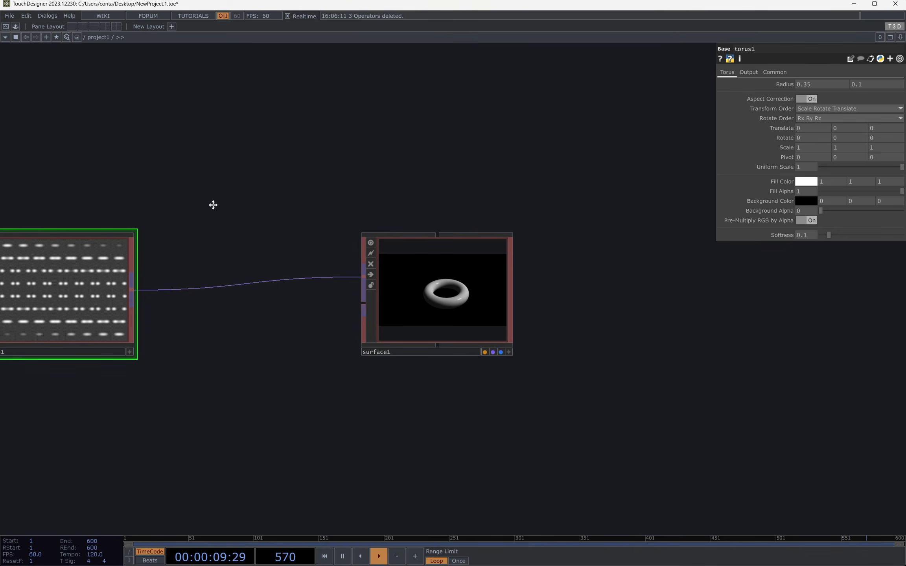
drag(212, 204, 282, 216)
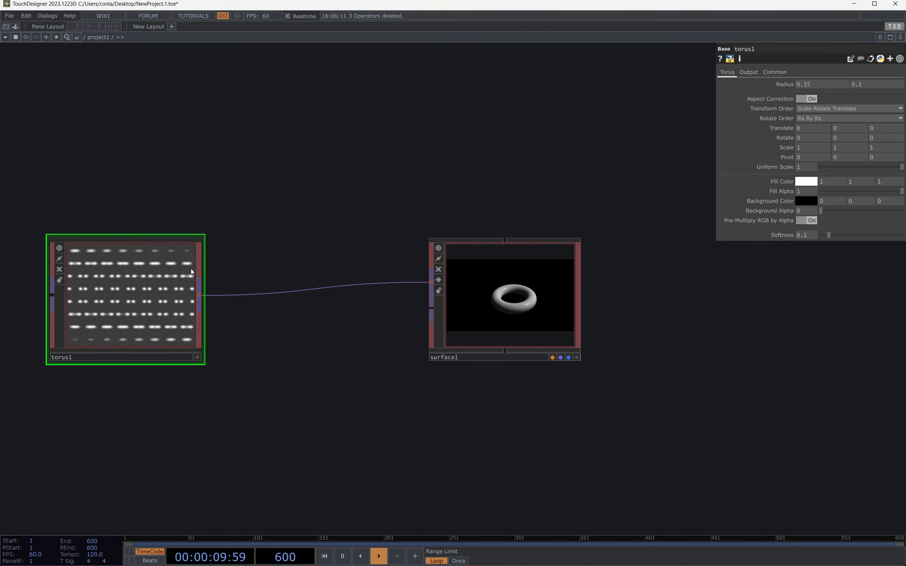
click(775, 72)
click(812, 123)
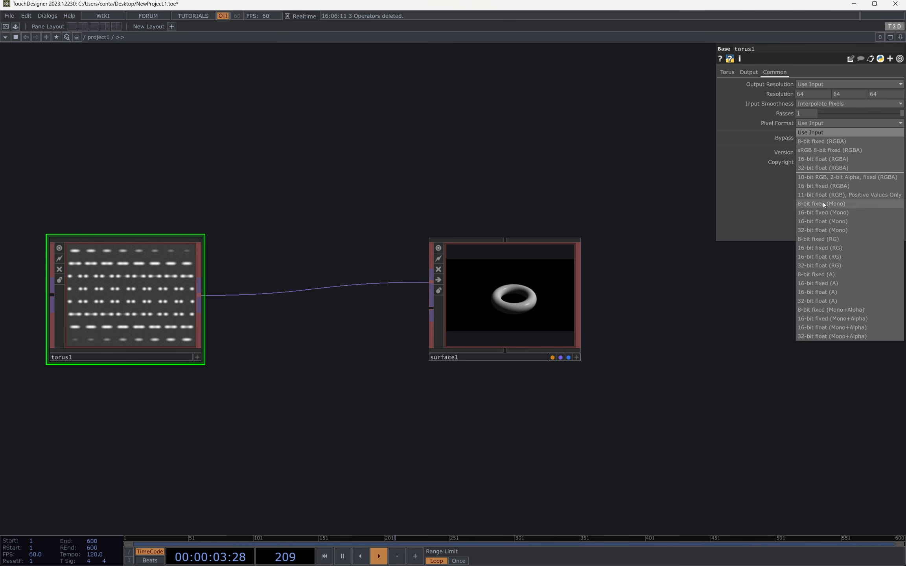
click(820, 230)
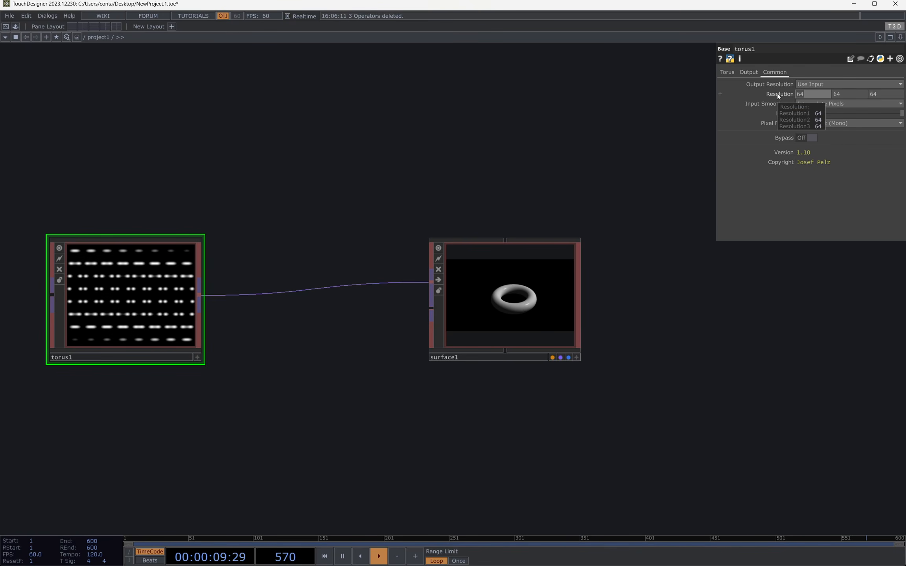
Step: Set torus1's Resolution to 128 in all three dimensions
text(128)
key(Tab)
text(128)
key(Tab)
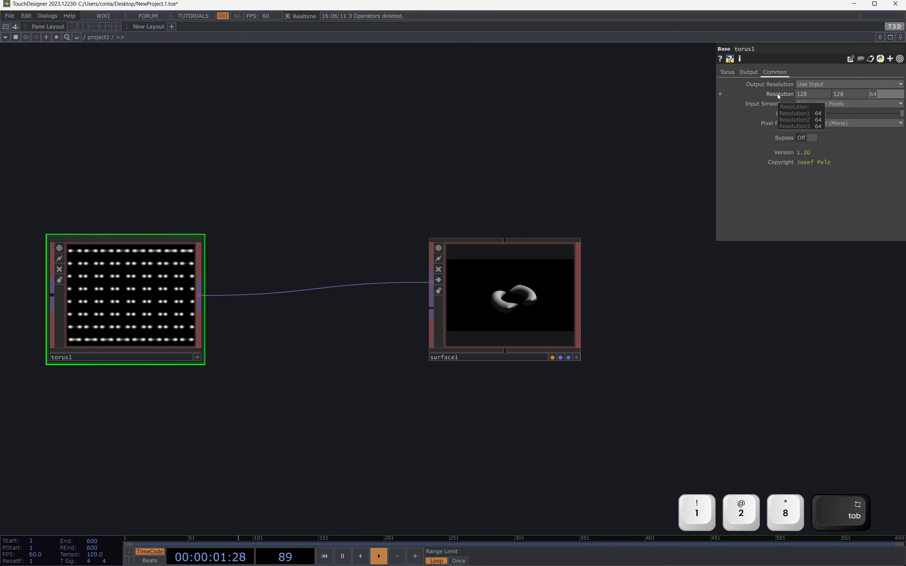
text(128)
key(Return)
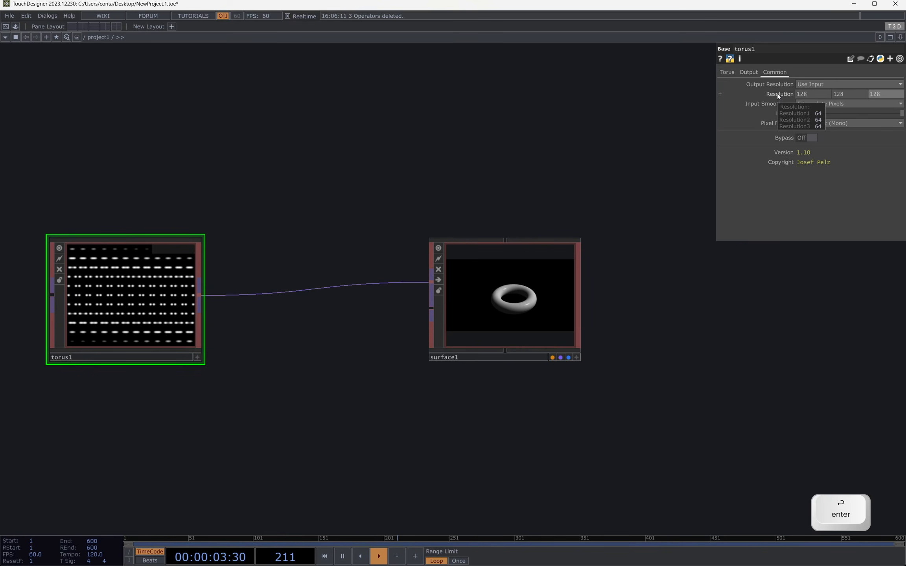
Step: Inspect the torus in surface1's active viewer by rotating it slightly, and leave the viewer inactive
click(537, 302)
scroll(597, 327, up, 3)
drag(599, 262, 358, 399)
drag(467, 321, 603, 290)
click(502, 447)
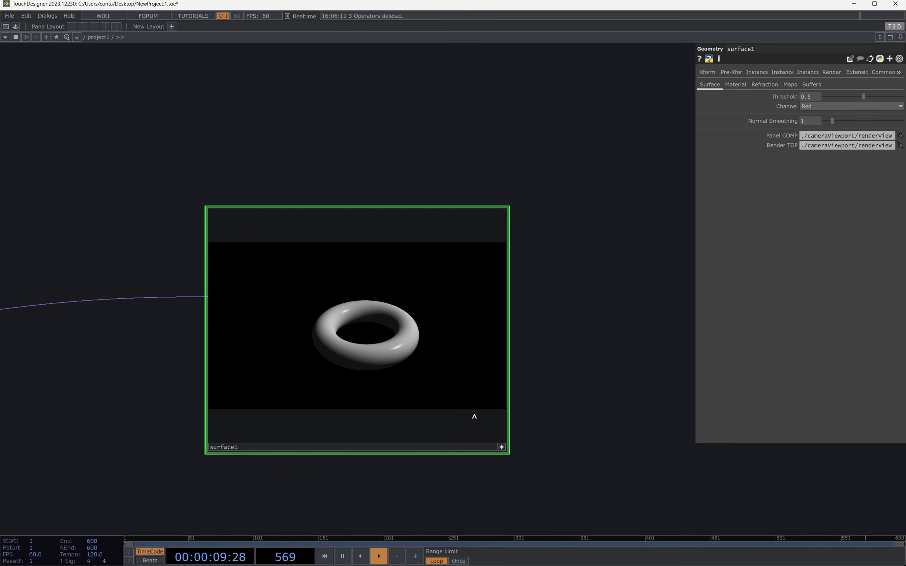
drag(454, 375, 411, 369)
click(501, 448)
click(501, 449)
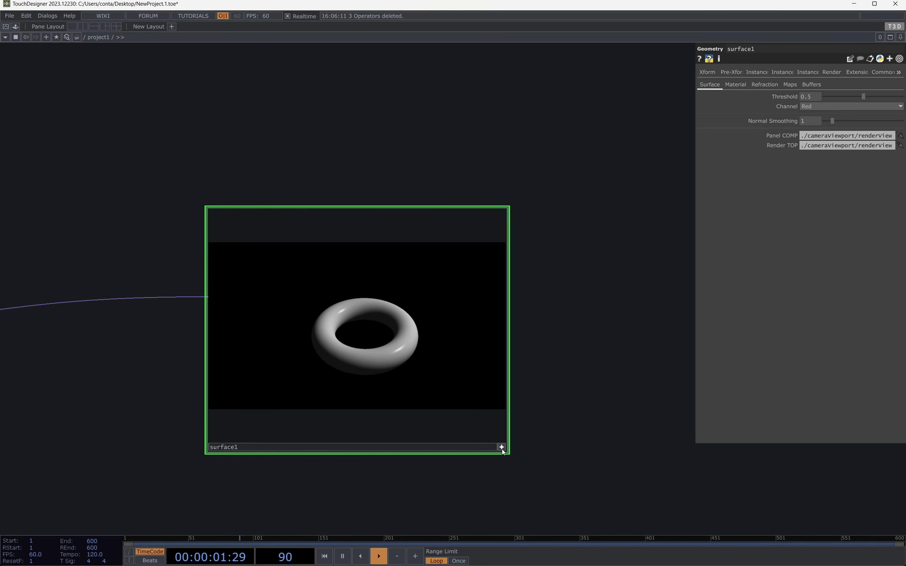
click(502, 449)
Step: Add a Render TOP on the output side of surface1, with some space between the two nodes
scroll(368, 244, down, 3)
drag(435, 313, 357, 380)
key(Tab)
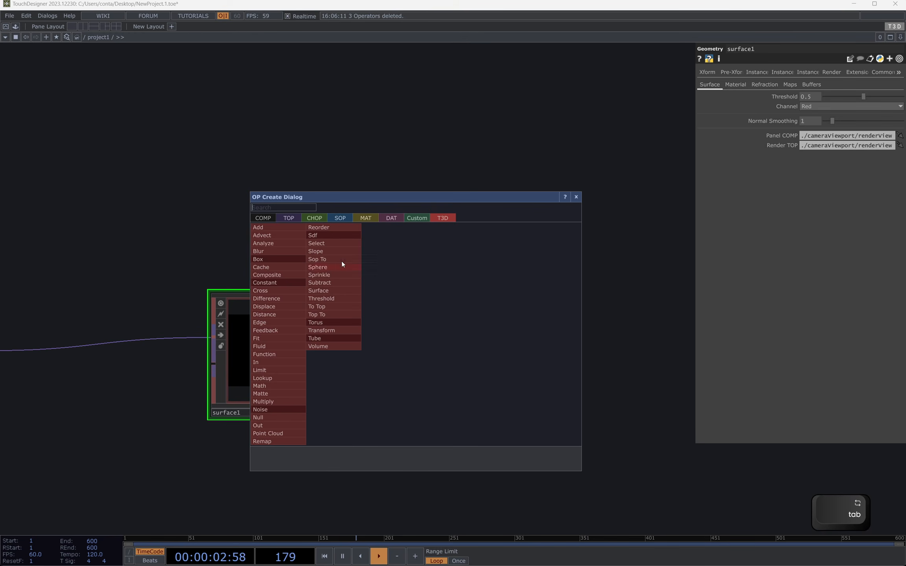
click(270, 221)
click(280, 219)
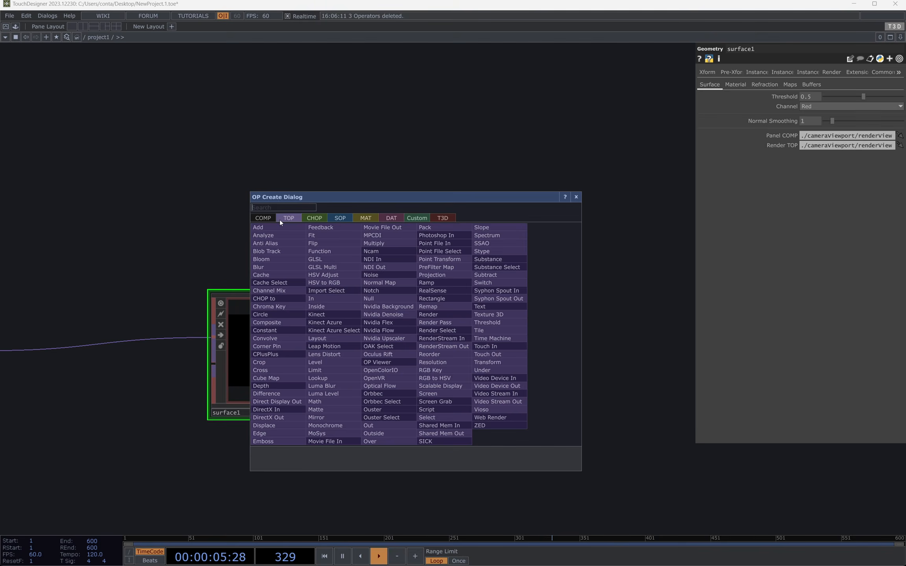
text(re)
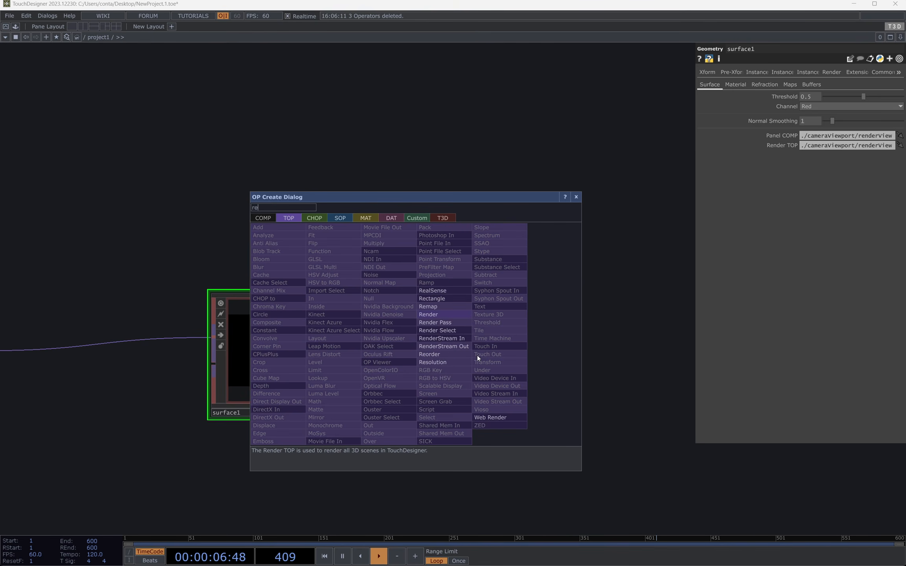
click(437, 315)
click(495, 352)
drag(509, 352, 580, 346)
mouse_move(602, 310)
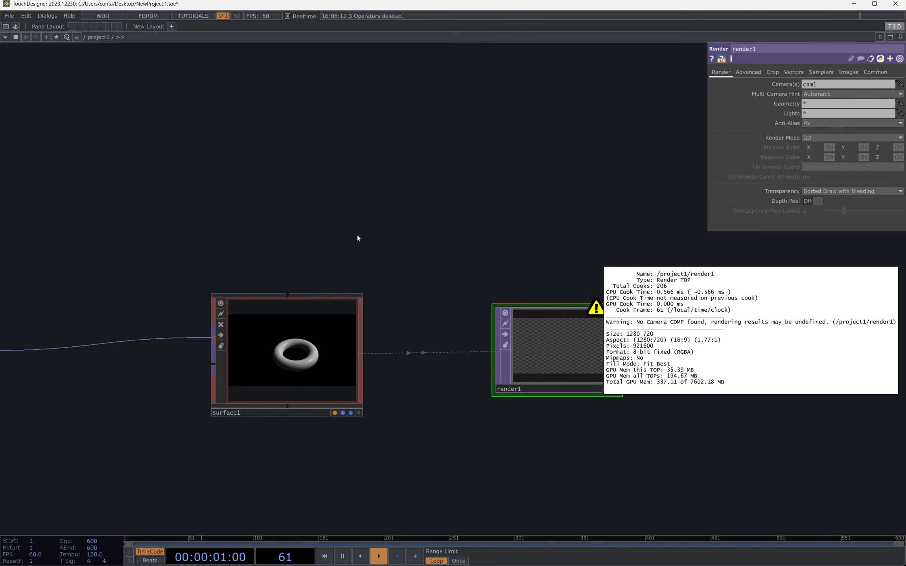
key(Tab)
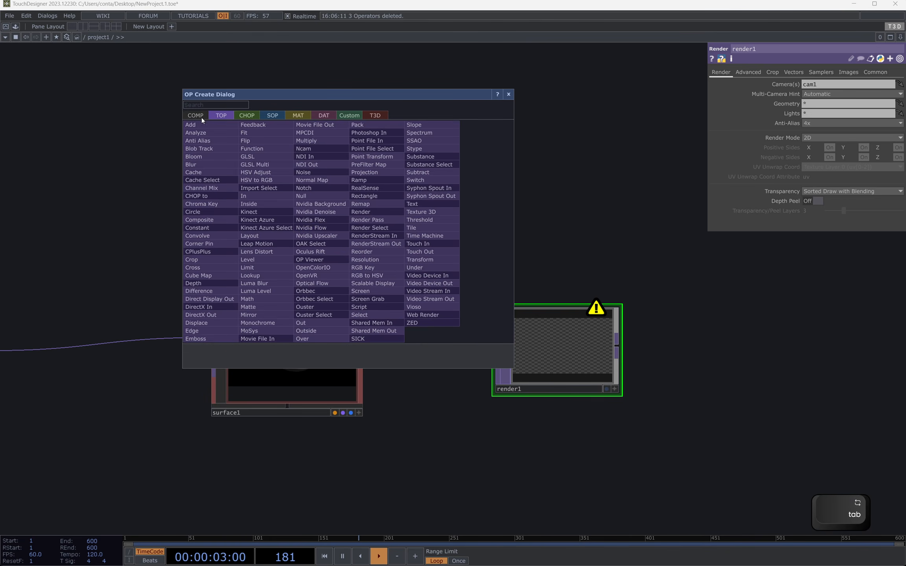
click(200, 116)
text(ca)
click(140, 216)
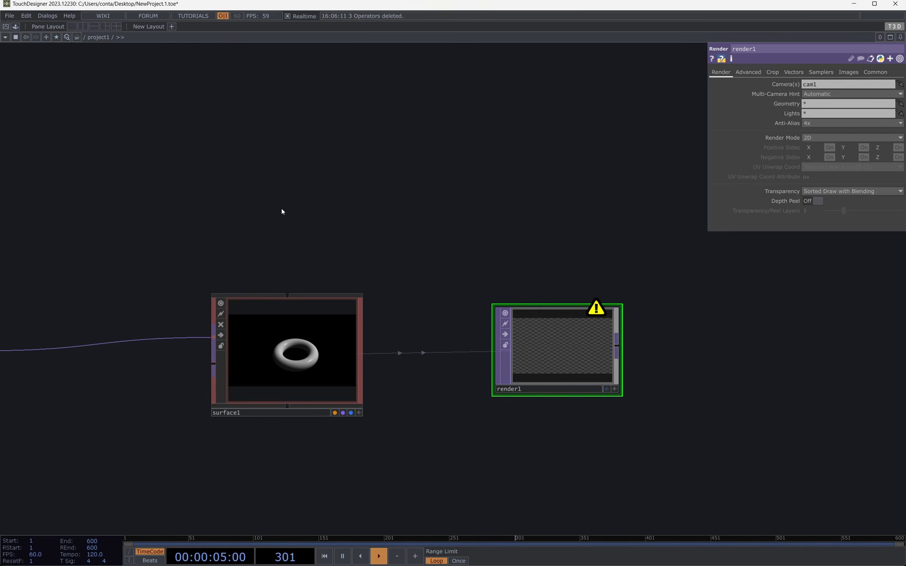
Step: Add the saved cam1 component from the palette's My Components COMP folder, align it above surface1, and turn on its viewer display
key(ctrl+b)
scroll(64, 149, up, 2)
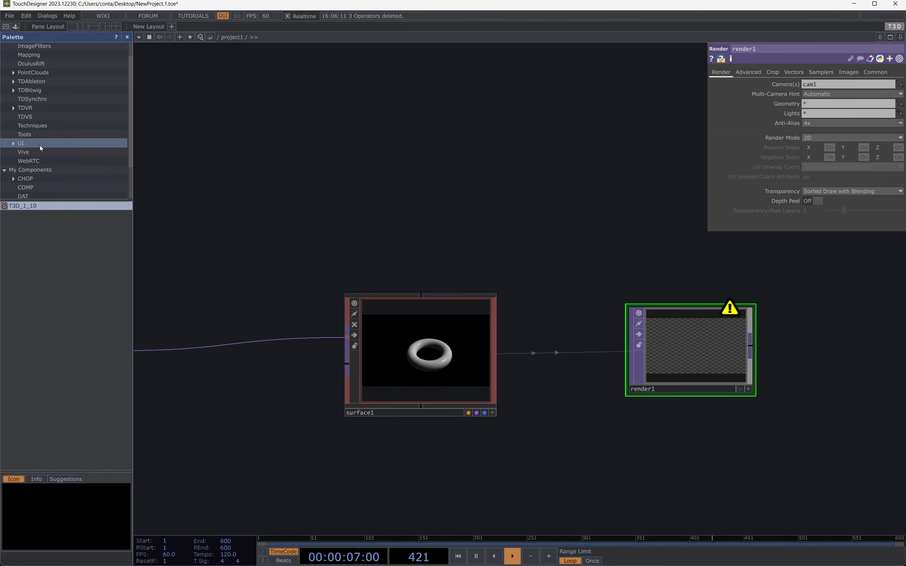
click(37, 135)
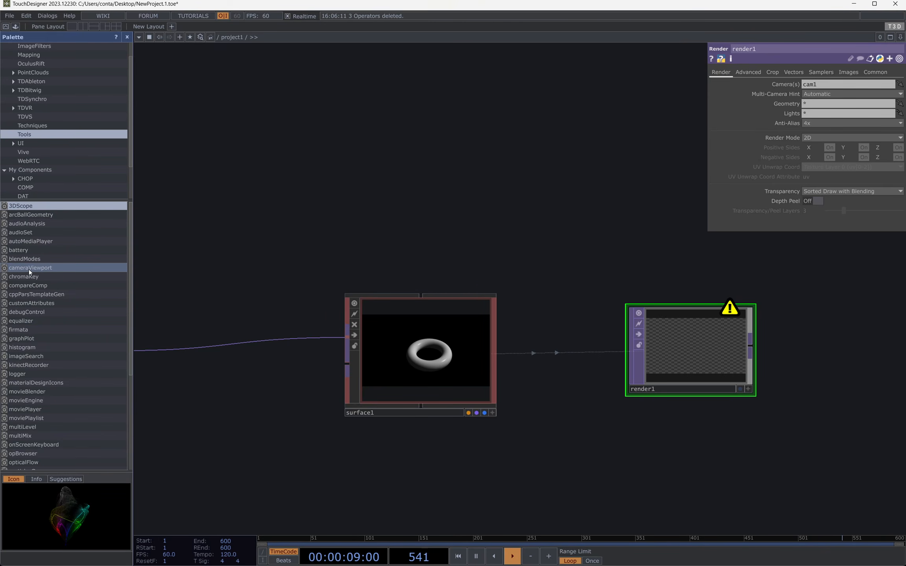
click(32, 187)
drag(19, 206, 404, 217)
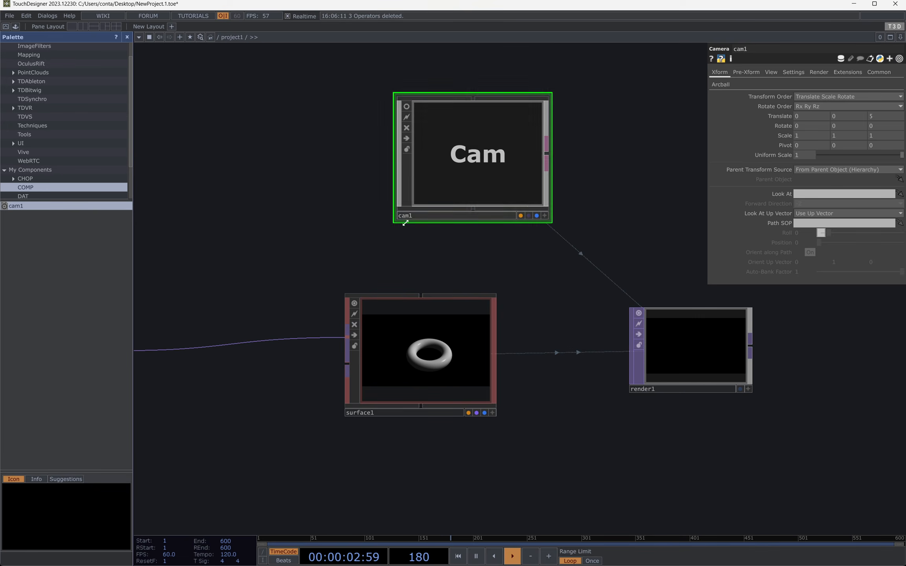
key(ctrl+b)
drag(346, 156, 295, 163)
click(220, 114)
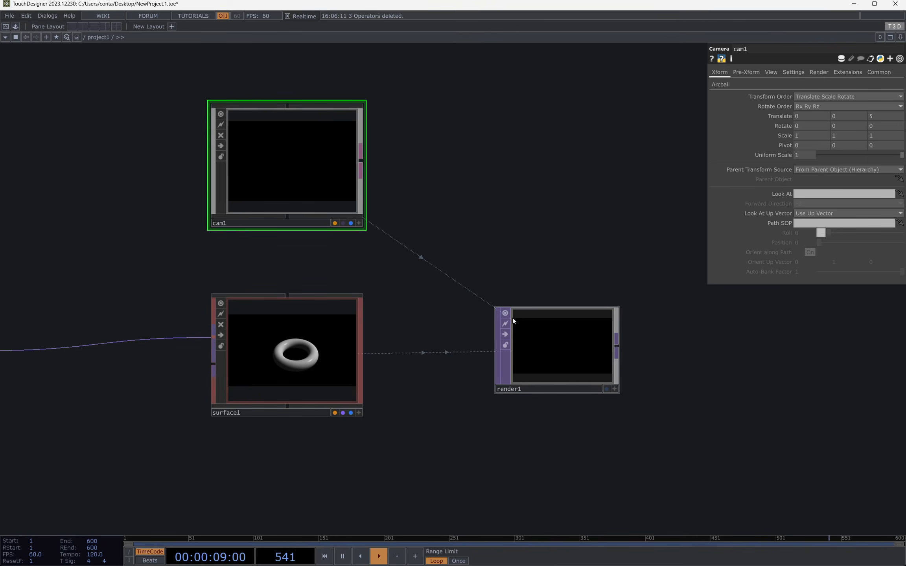
Step: Add an Out TOP connected to render1's output and move it slightly farther from render1
drag(479, 297, 373, 336)
key(Tab)
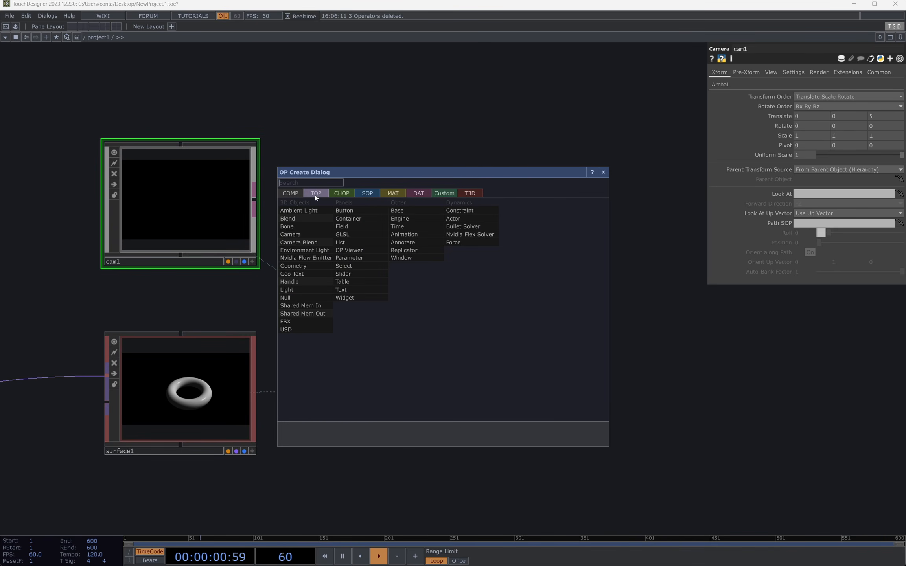
key(Escape)
click(511, 387)
right_click(512, 387)
text(ou)
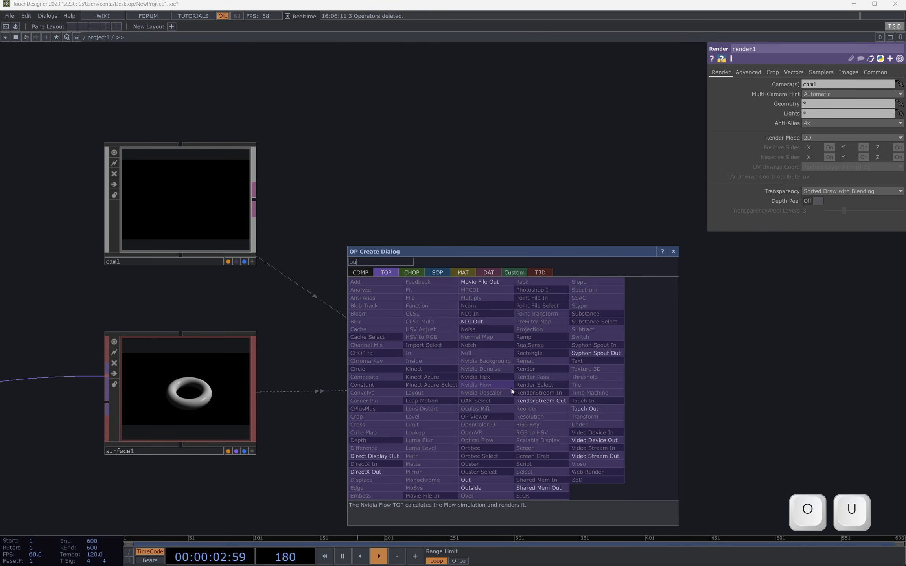
click(485, 477)
click(613, 395)
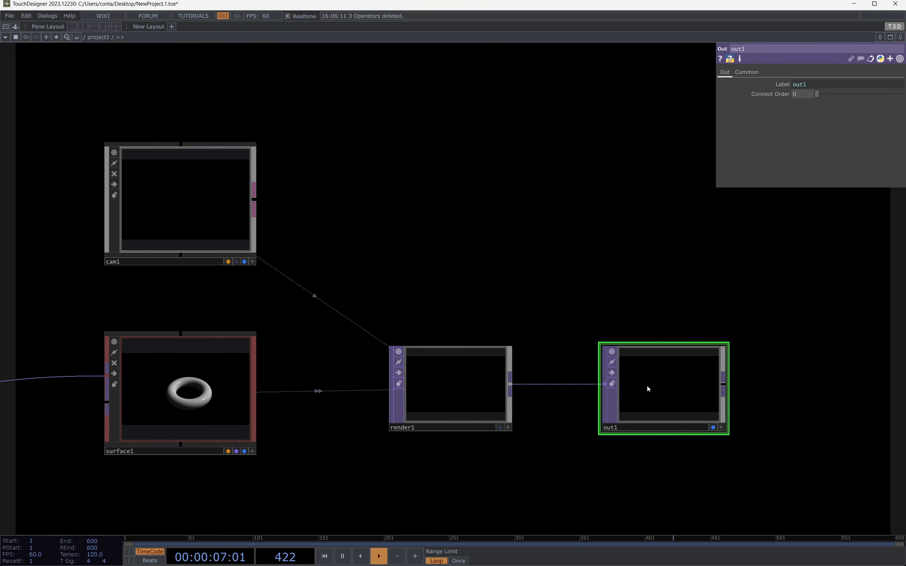
drag(647, 390, 695, 377)
Step: Add a Light COMP above render1, beside cam1
drag(558, 271, 600, 274)
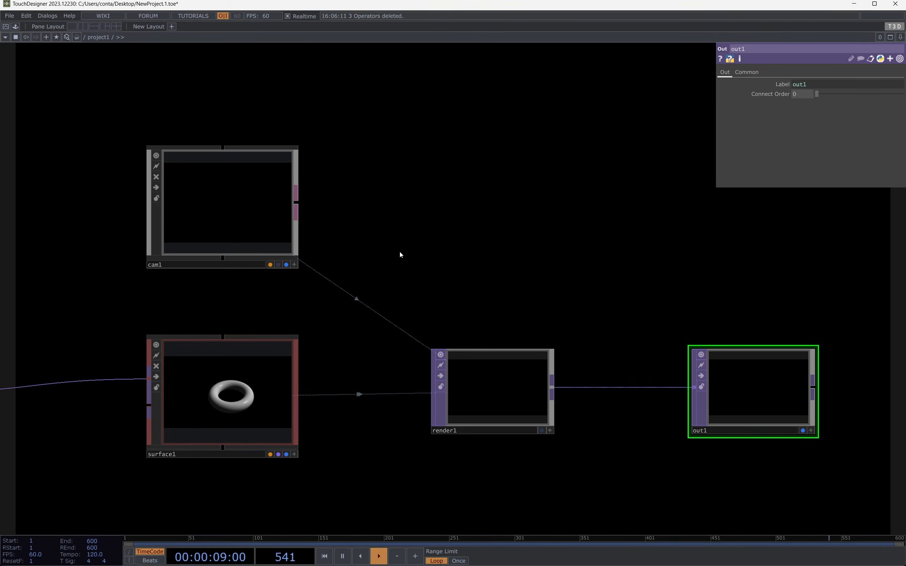
key(Tab)
click(229, 56)
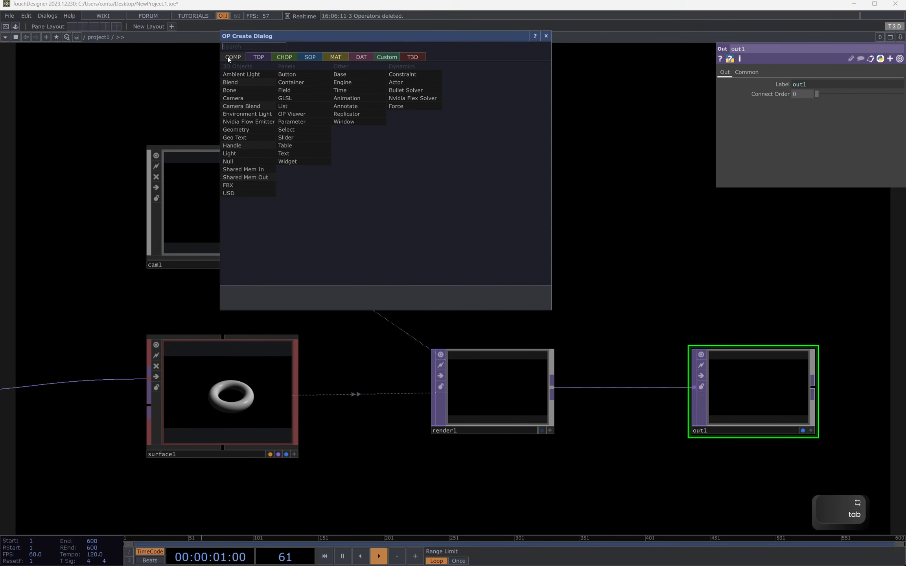
click(230, 154)
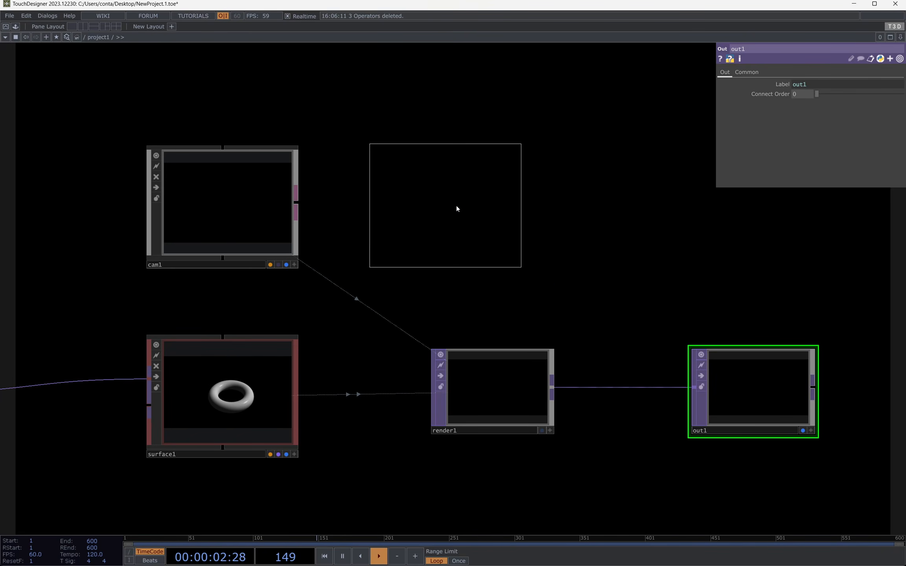
click(479, 211)
drag(494, 214, 283, 152)
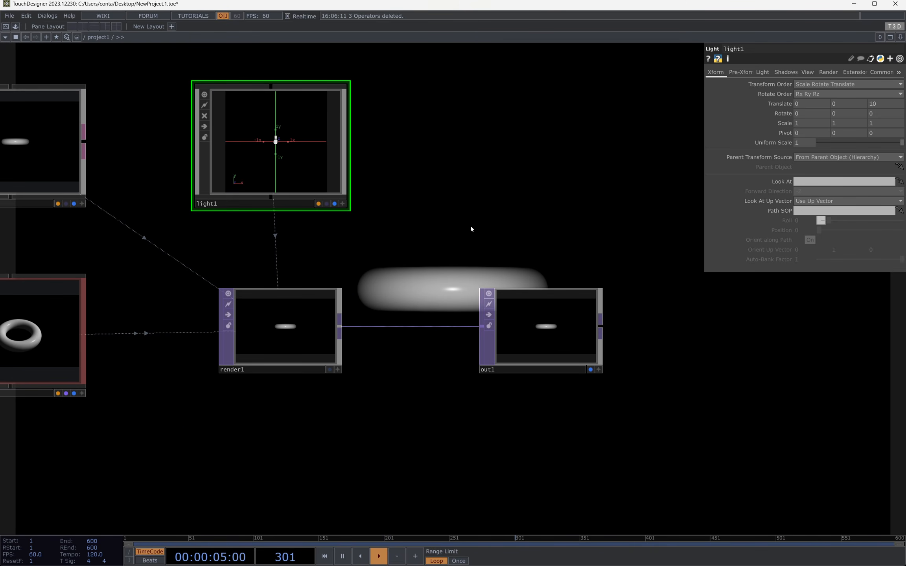
Step: Set light1's Translate to 2 in X and 4 in Y
drag(463, 229, 415, 281)
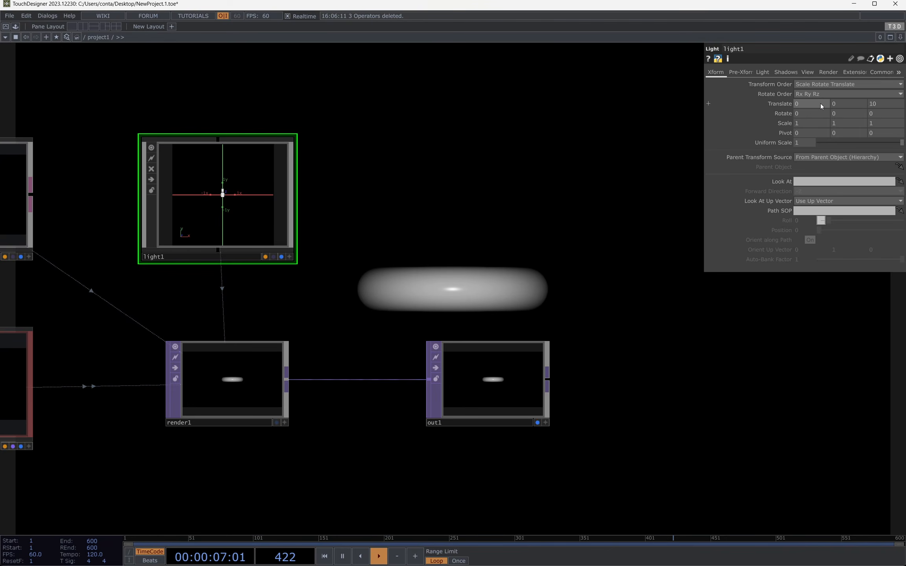
text(2)
key(Tab)
text(2)
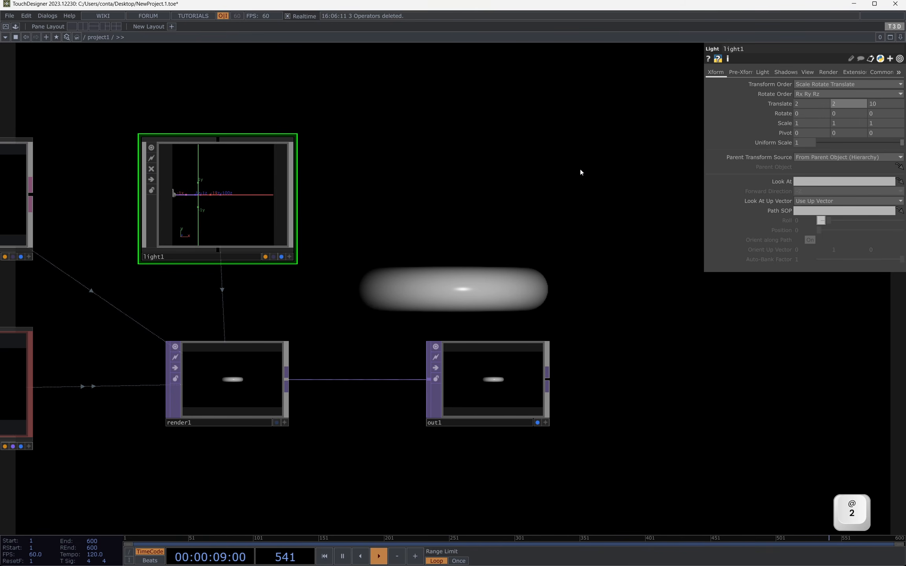
click(565, 187)
text(4)
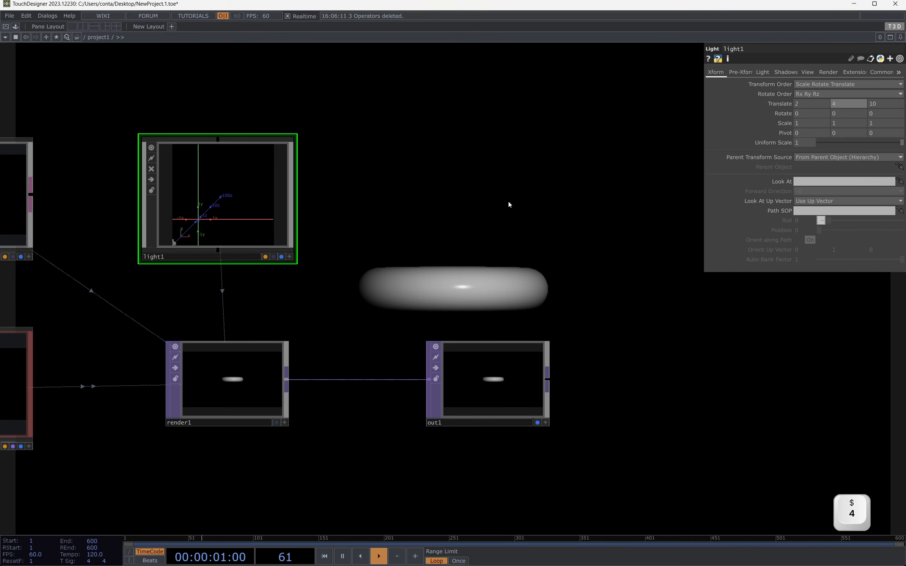
Step: Move out1 much farther from render1 to clear the background render, and inspect render1's operator information
drag(425, 239, 561, 183)
drag(389, 275, 339, 299)
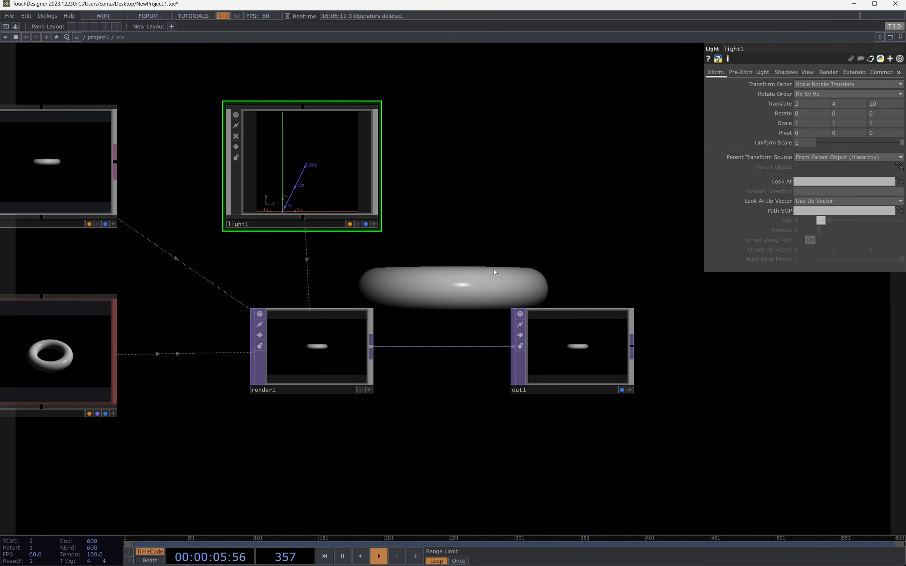
drag(581, 344, 818, 345)
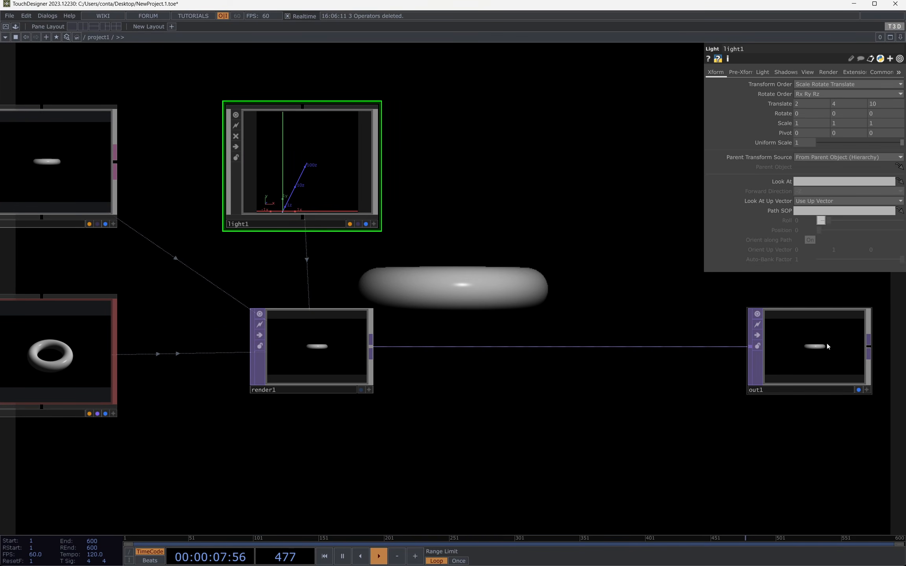
middle_drag(341, 346, 378, 351)
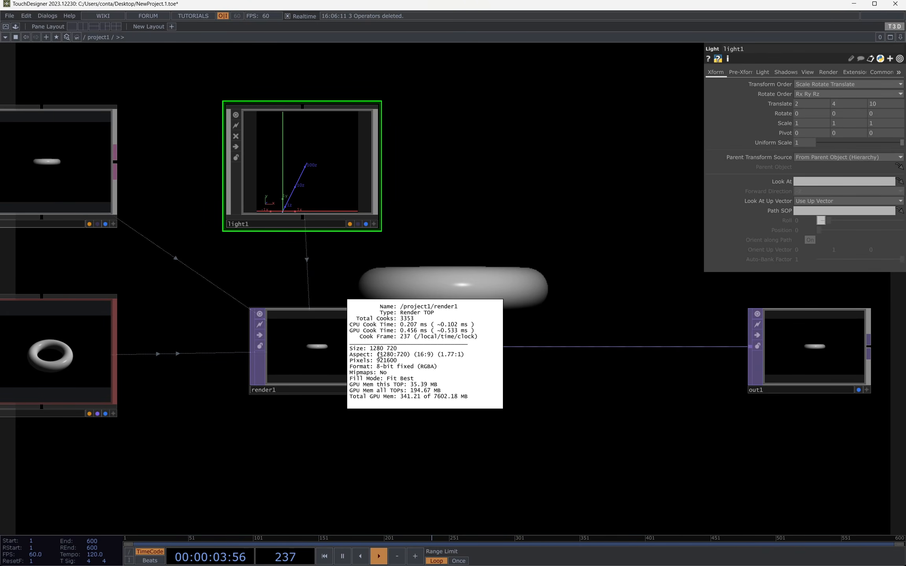
middle_drag(304, 351, 304, 351)
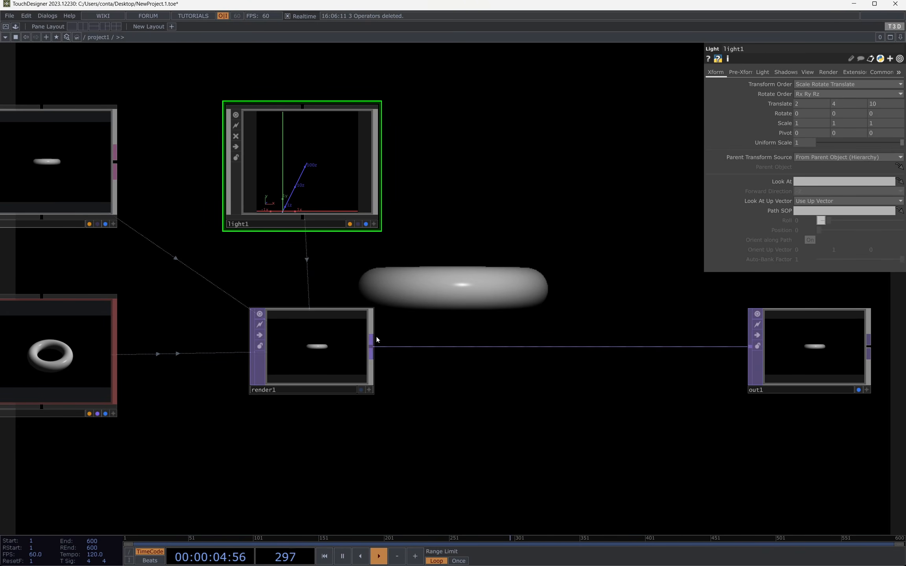
Step: Set render1's resolution width to the expression monitors[0].width
click(352, 346)
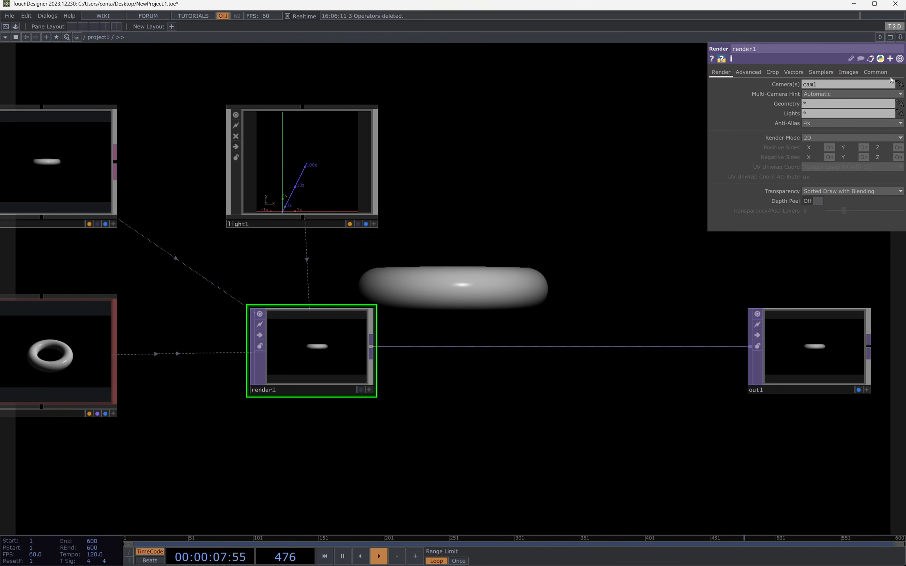
click(869, 72)
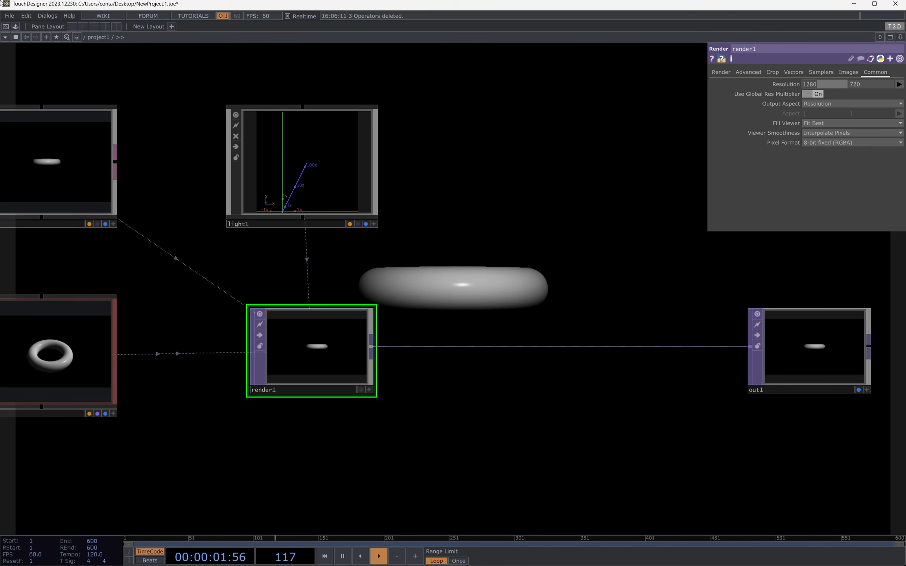
text(monitors])
key(BackSpace)
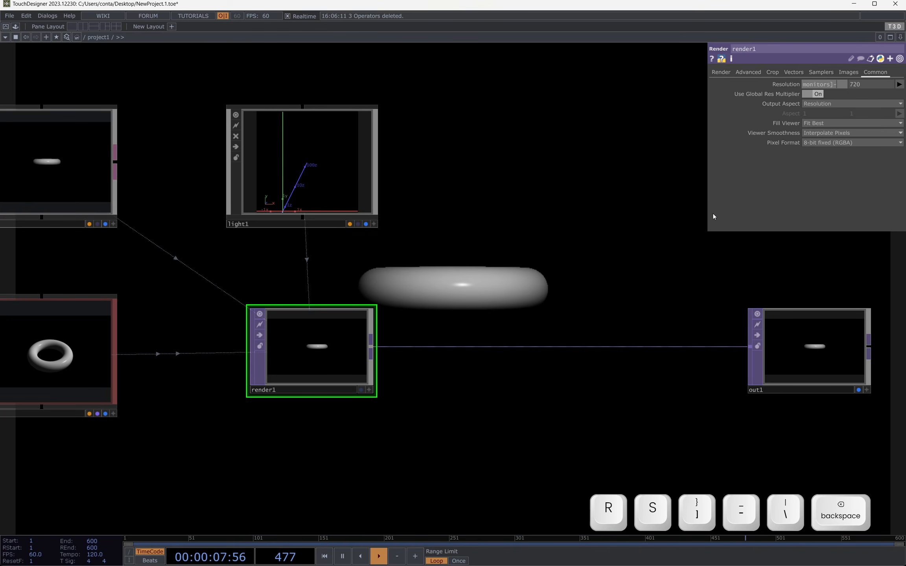
text([0].width)
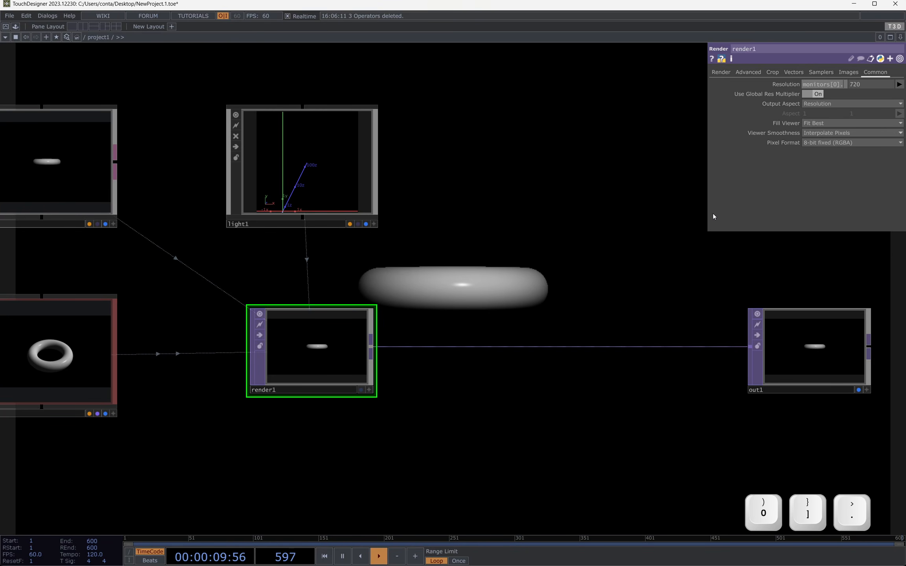
key(Return)
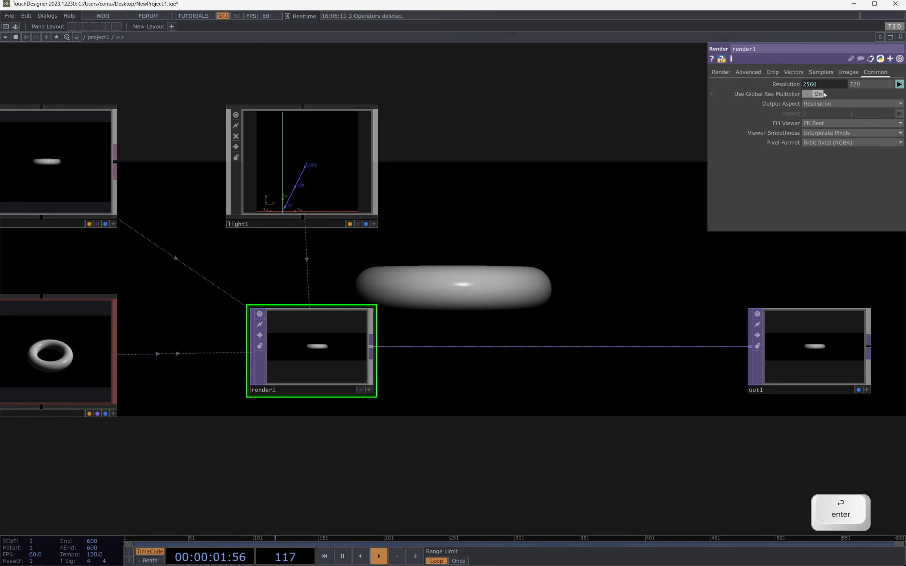
Step: Set render1's resolution height to the expression monitors[0].height, based on a copy of the width expression
click(793, 85)
key(ctrl+c)
mouse_move(814, 95)
mouse_down()
mouse_move(772, 95)
mouse_move(806, 94)
mouse_up()
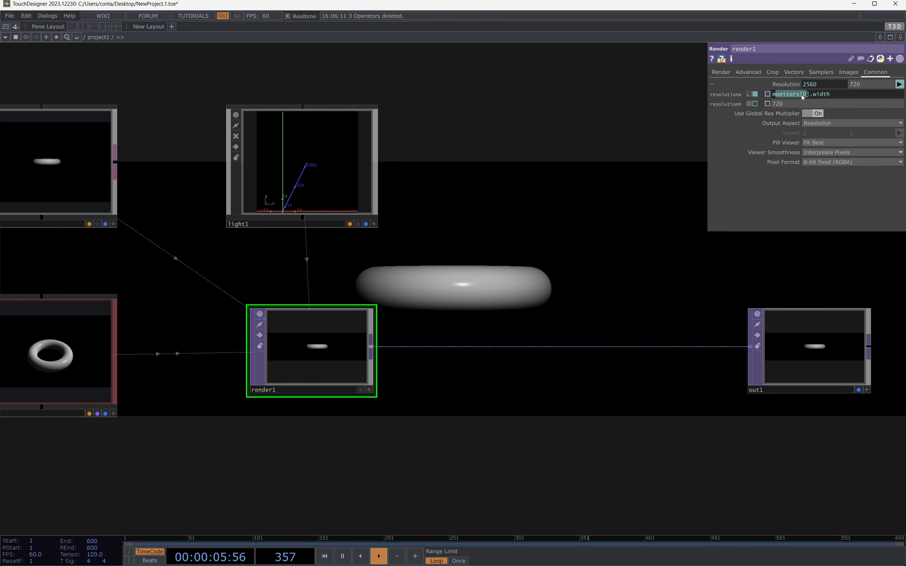
click(806, 102)
key(ctrl+a)
key(ctrl+v)
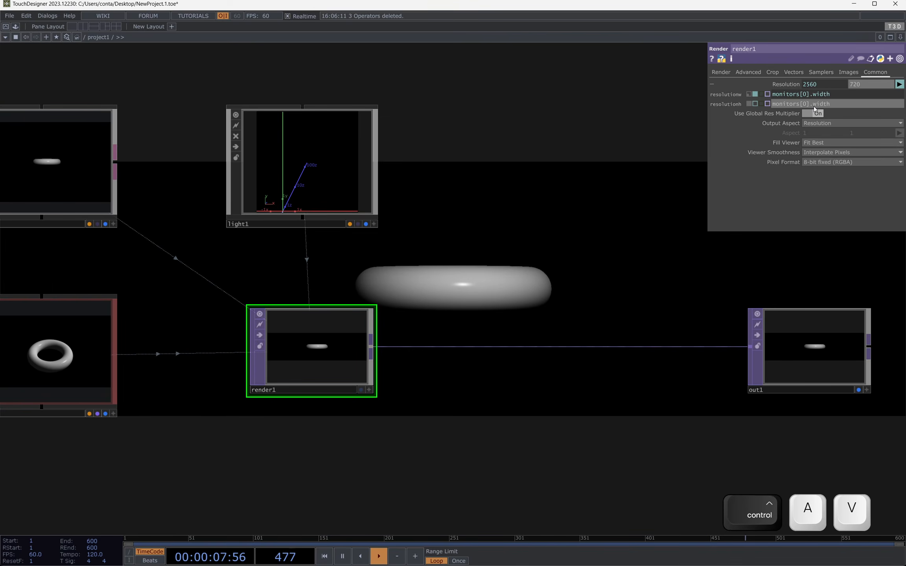
text(height)
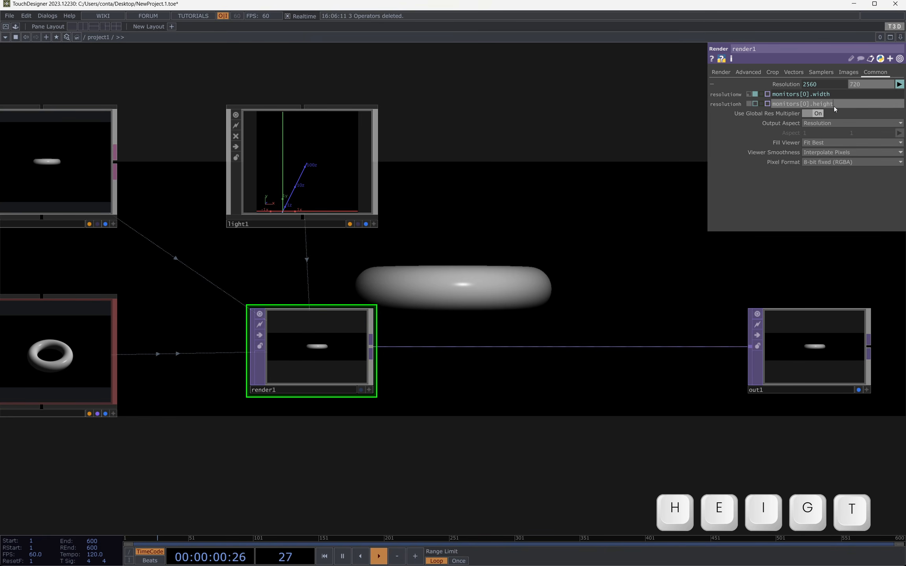
key(Return)
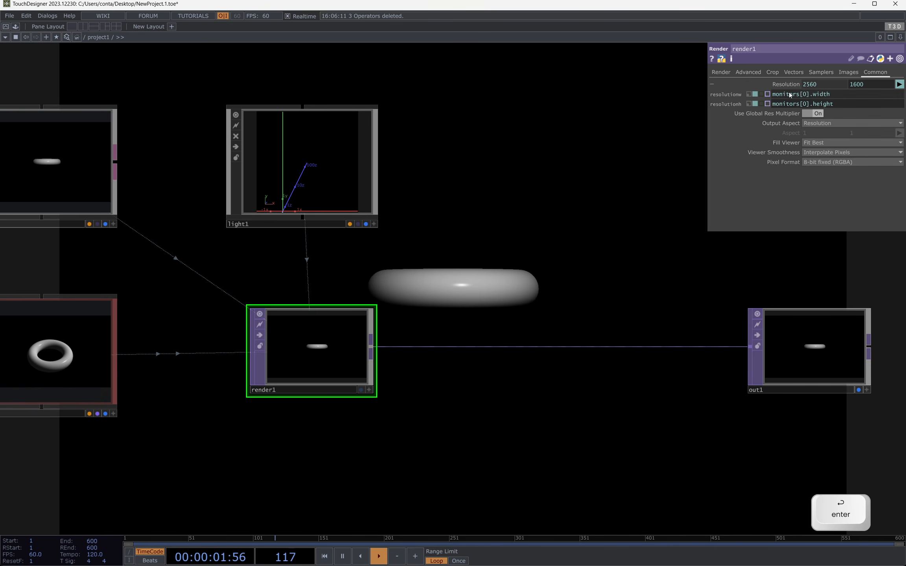
click(779, 85)
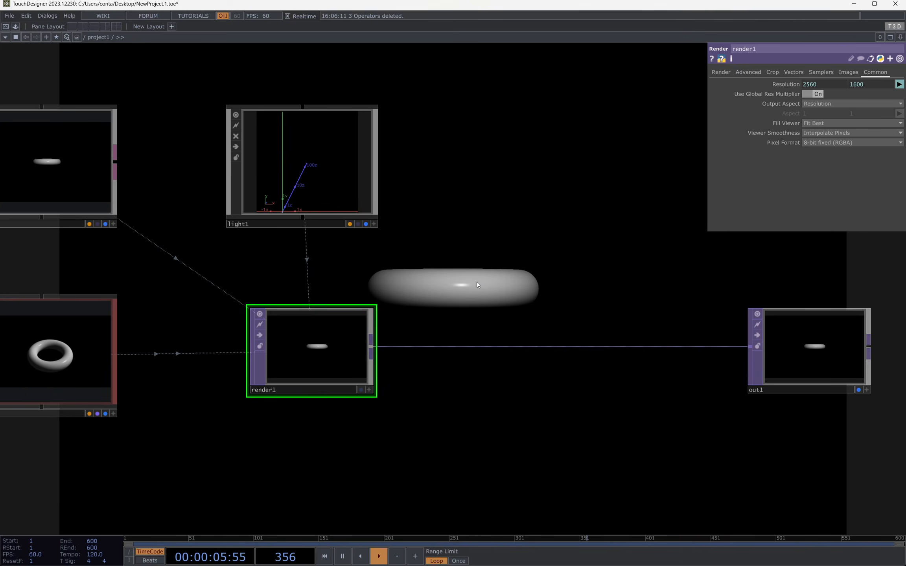
Step: Insert an Anti Alias TOP between render1 and out1, and preview the torus in full-screen perform mode
drag(476, 282, 439, 297)
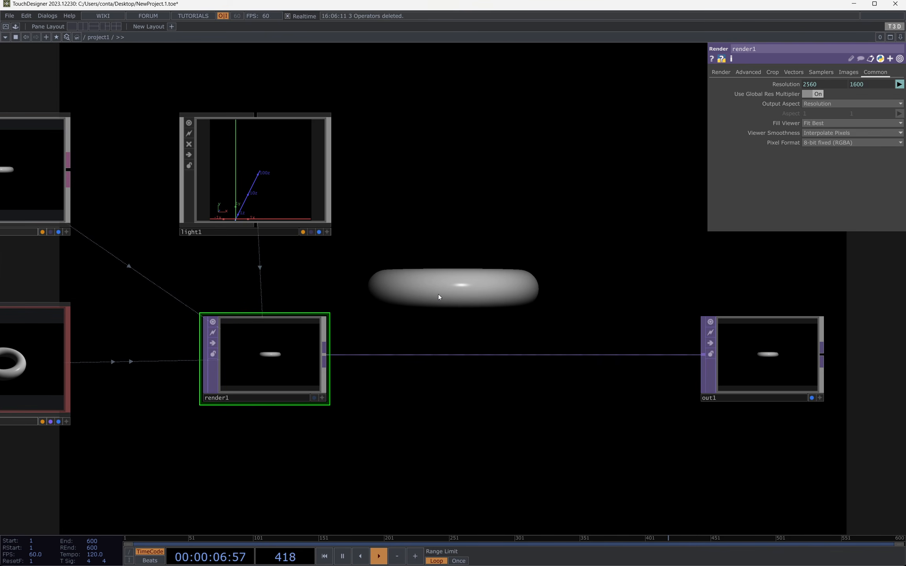
right_click(327, 356)
text(an)
click(188, 269)
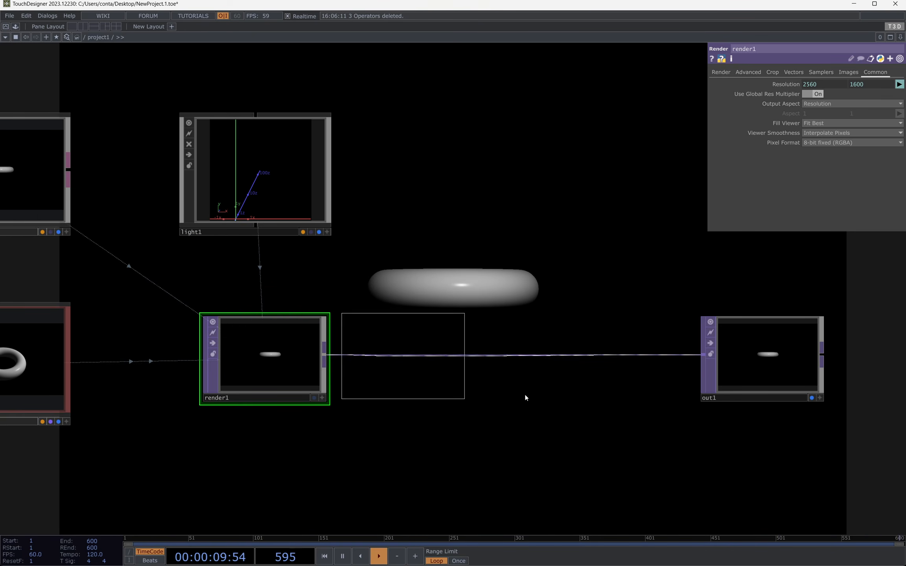
click(506, 359)
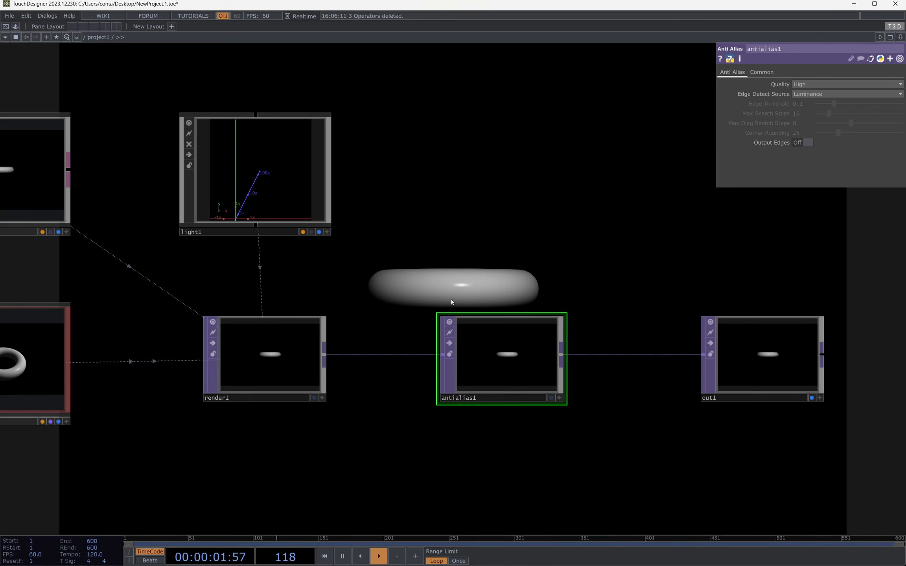
key(F1)
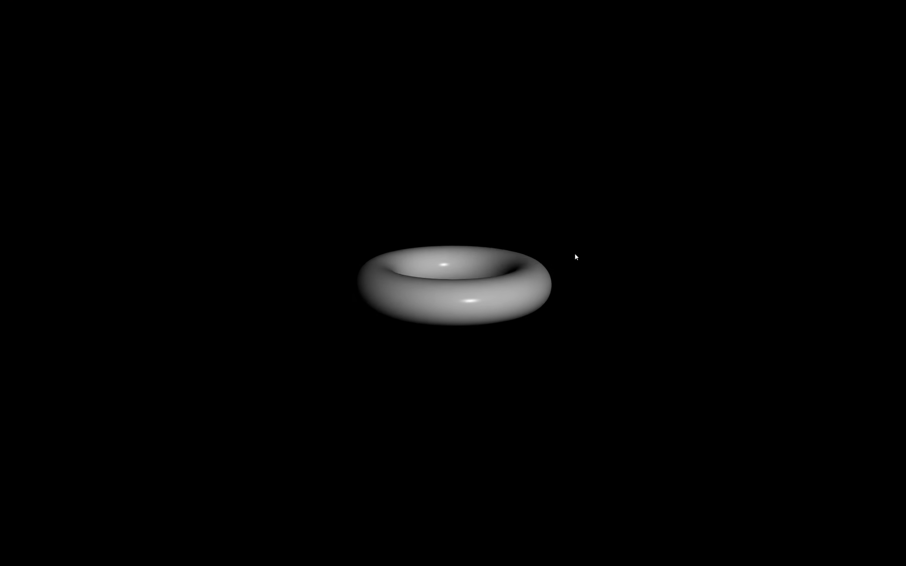
key(Escape)
Step: Set surface1's Refraction Steps to 2 and preview the refracted torus in full-screen perform mode
drag(483, 259, 677, 222)
scroll(676, 221, down, 3)
drag(396, 319, 512, 153)
click(434, 126)
drag(481, 265, 434, 223)
click(763, 84)
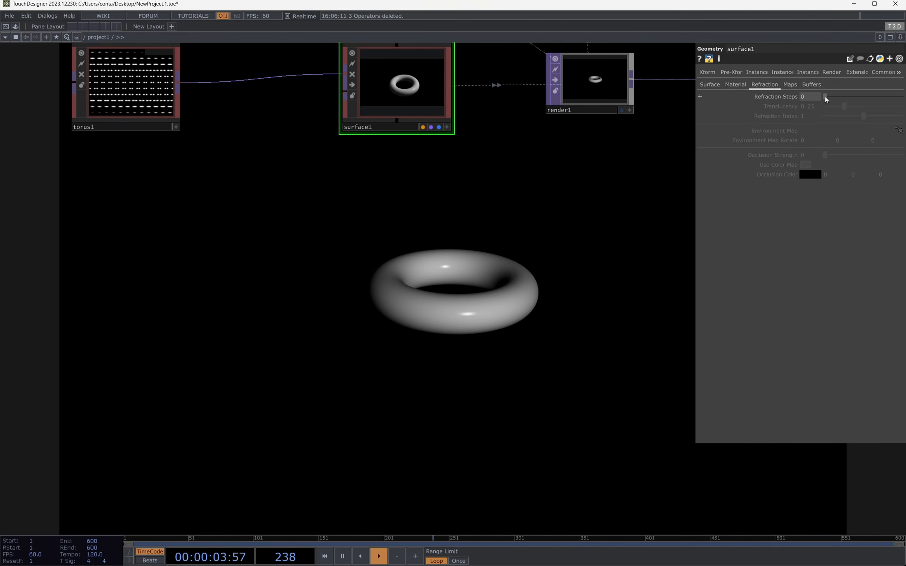
drag(825, 99, 844, 94)
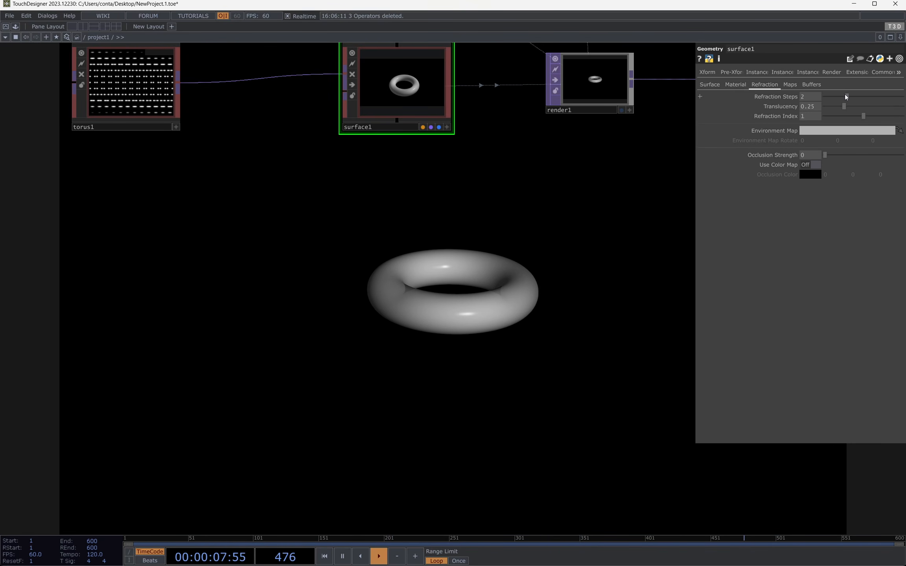
key(F1)
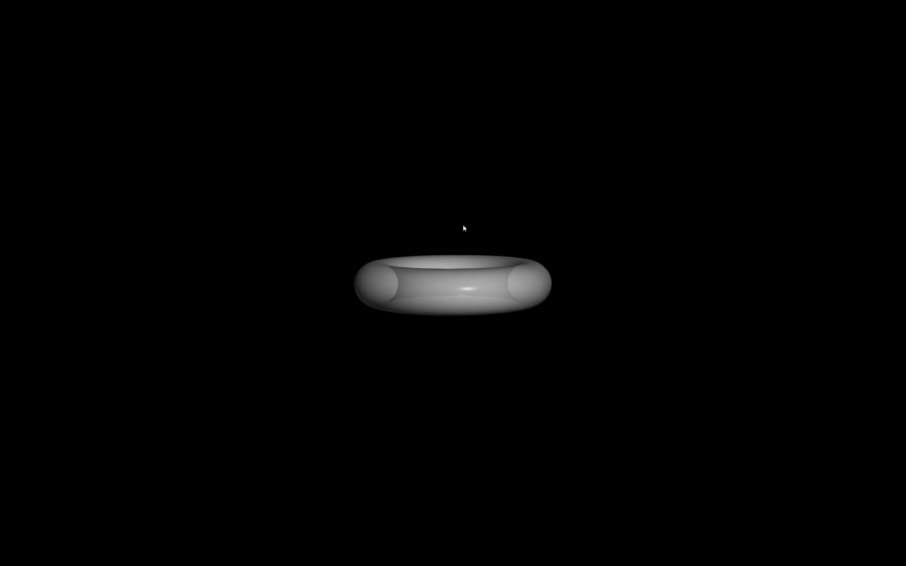
key(Escape)
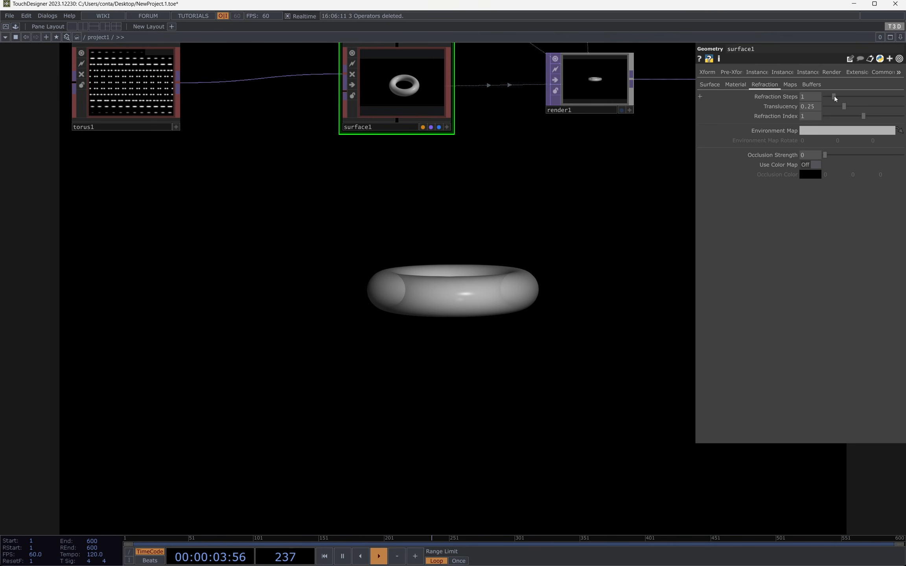
Step: Compare surface1's refraction with 0, 1 and 2 Refraction Steps, and try Translucency at 0
drag(833, 96, 821, 97)
drag(483, 218, 415, 324)
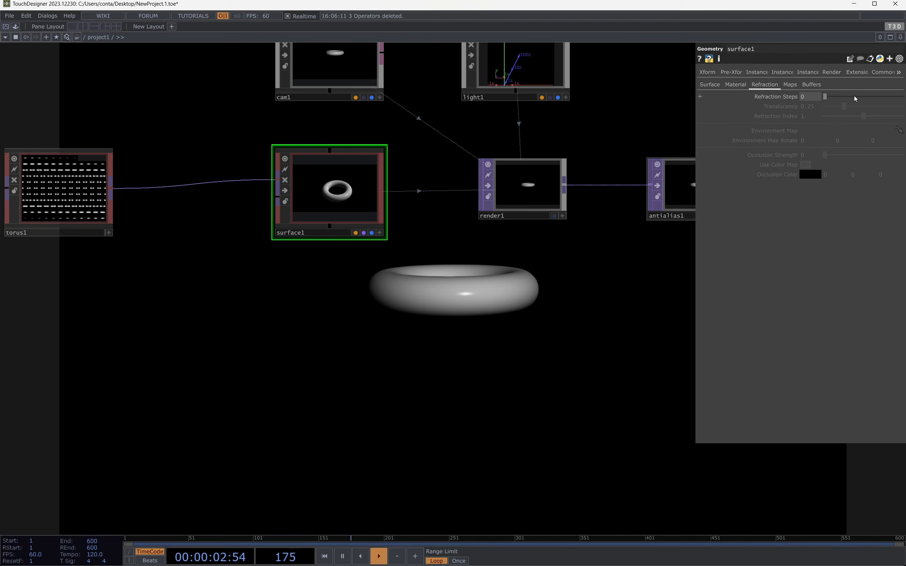
drag(826, 98, 834, 97)
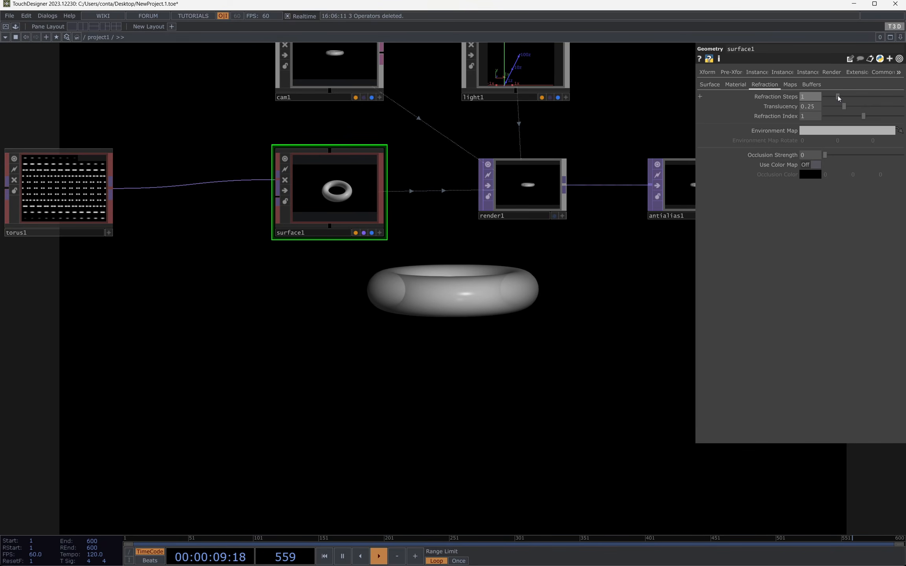
drag(841, 96, 846, 94)
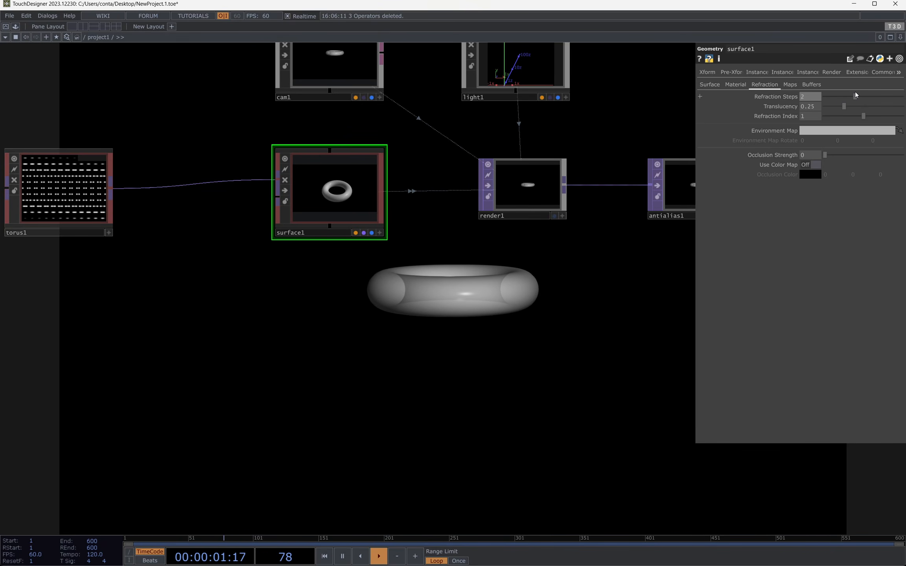
key(F1)
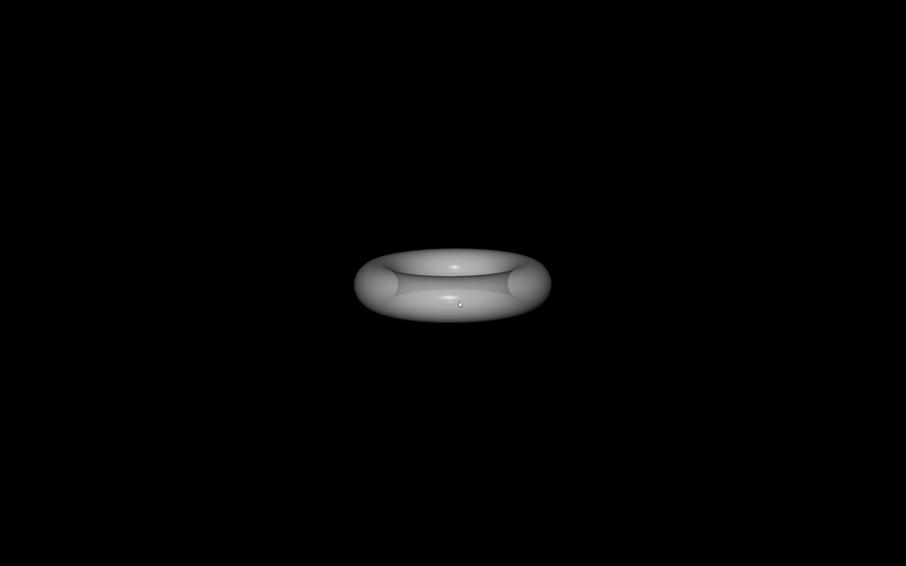
key(Escape)
drag(552, 306, 363, 265)
drag(454, 177, 451, 125)
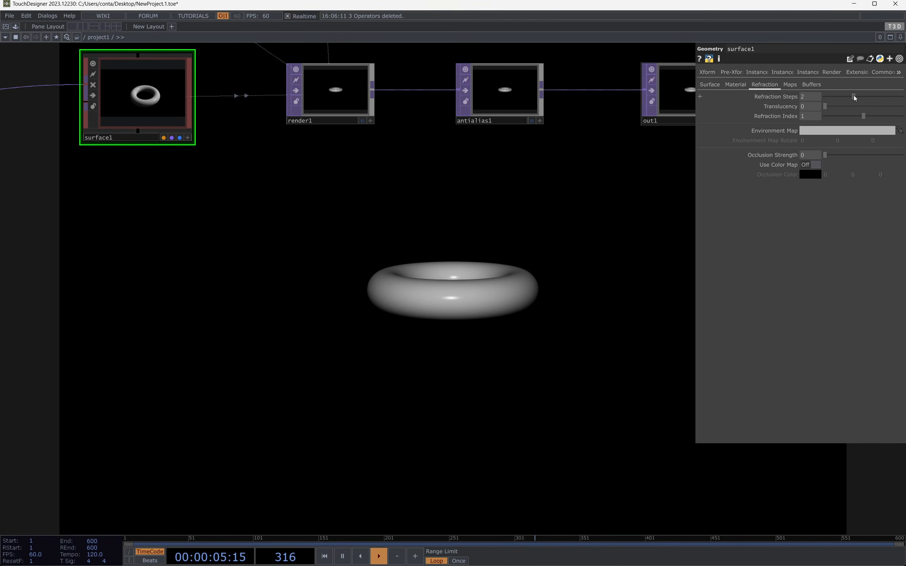
Step: Set surface1's Refraction Steps to 5, and try Translucency at 1 before settling it at about 0.589
drag(863, 96, 902, 107)
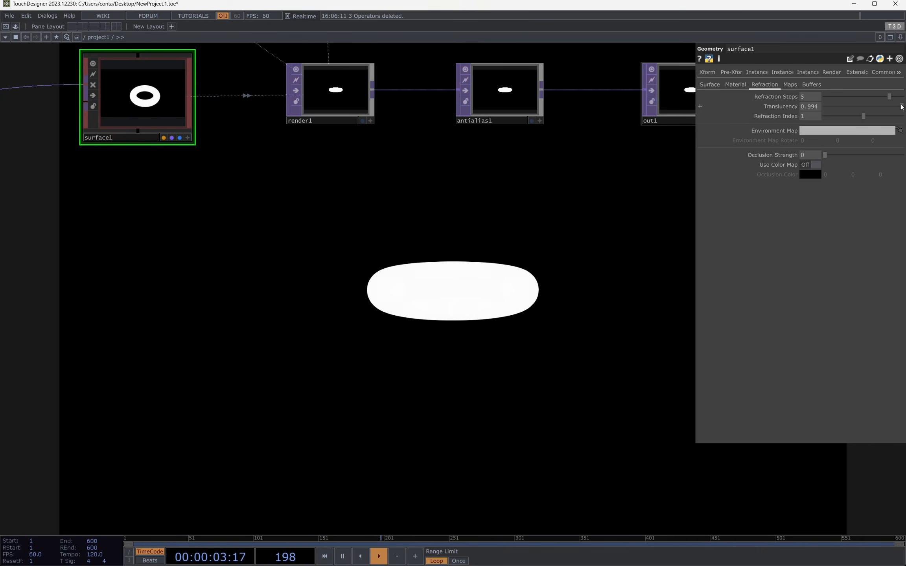
drag(501, 209, 591, 441)
scroll(591, 442, down, 5)
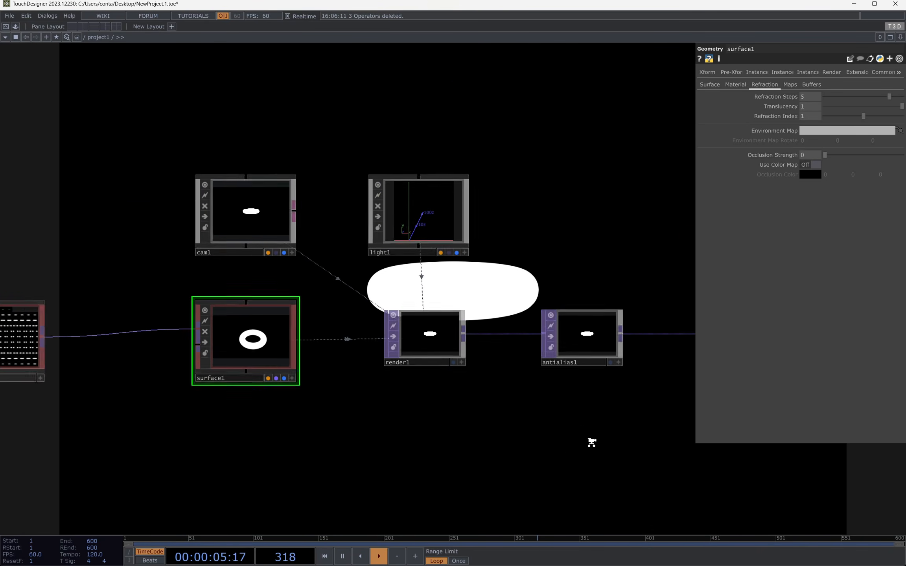
drag(440, 251, 479, 281)
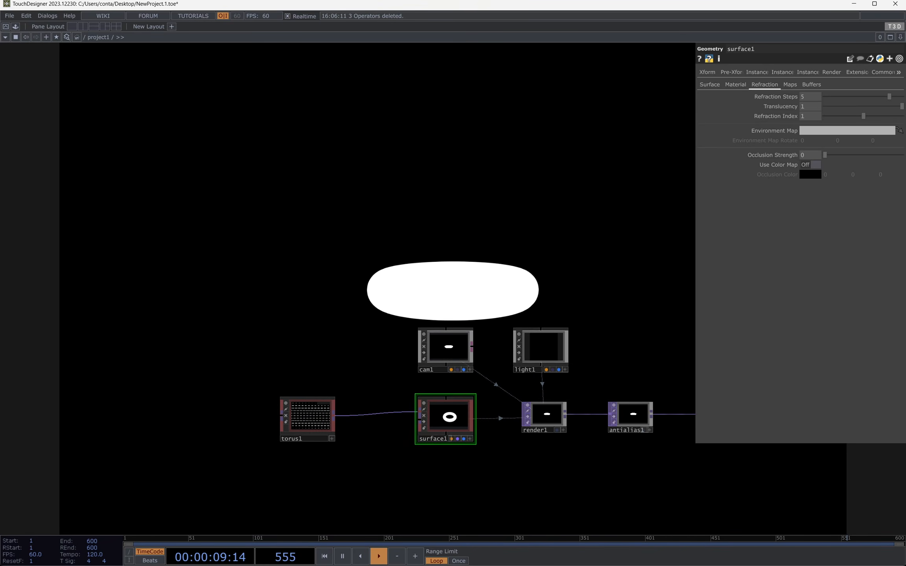
drag(431, 283, 457, 322)
drag(902, 106, 853, 98)
drag(834, 106, 874, 105)
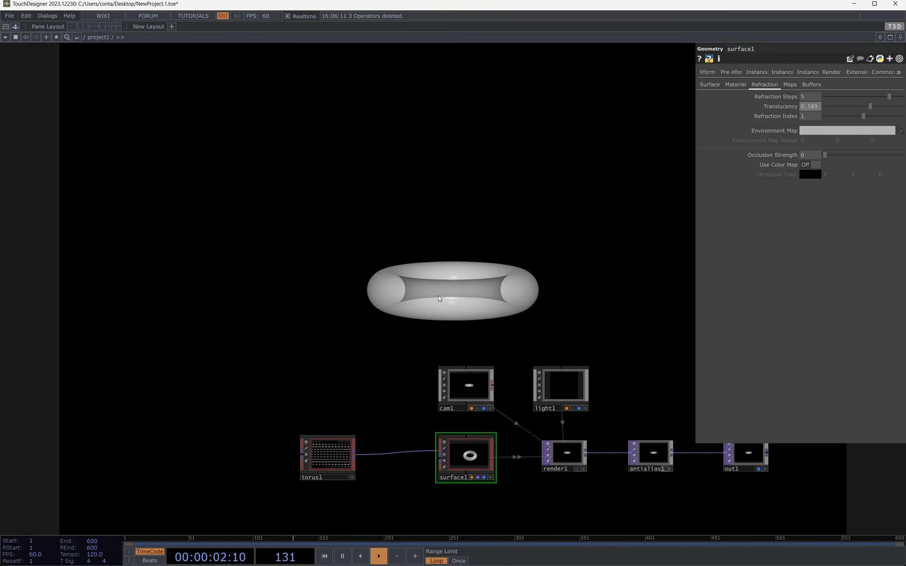
Step: Add a Movie File In TOP to the network in the empty area above torus1 and cam1
key(Tab)
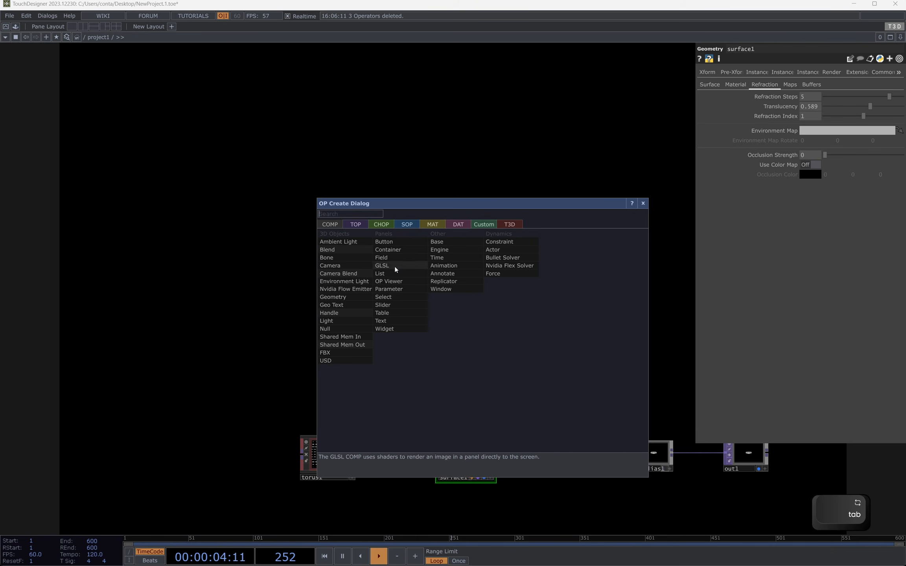
click(362, 222)
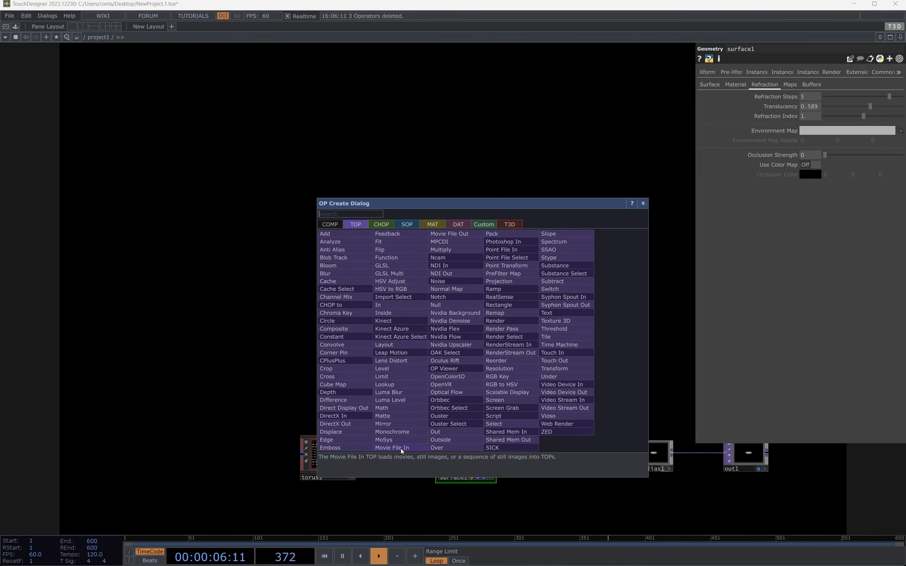
click(401, 448)
click(381, 316)
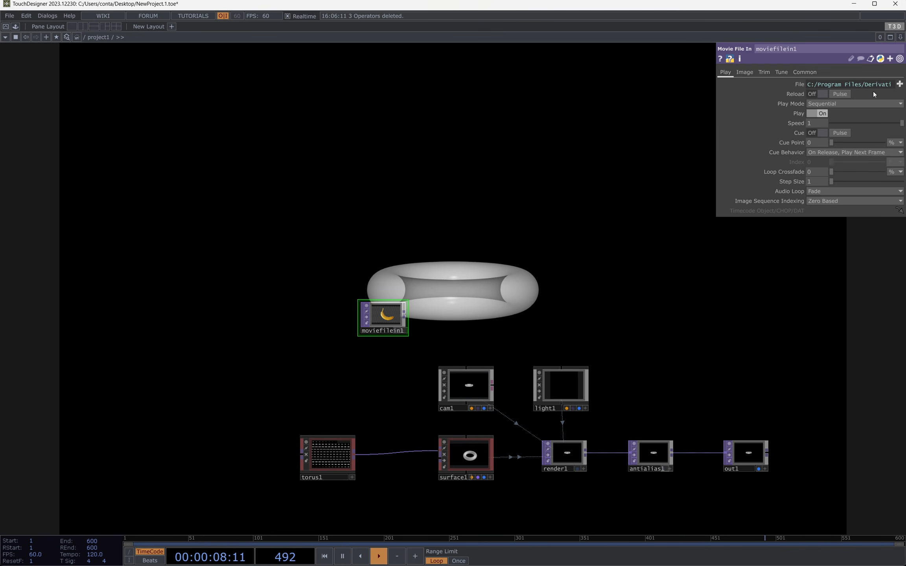
Step: Load CloudyOcean_2Kx1K_8bit.tif from TouchDesigner's Samples/Map folder into moviefilein1
scroll(414, 346, up, 2)
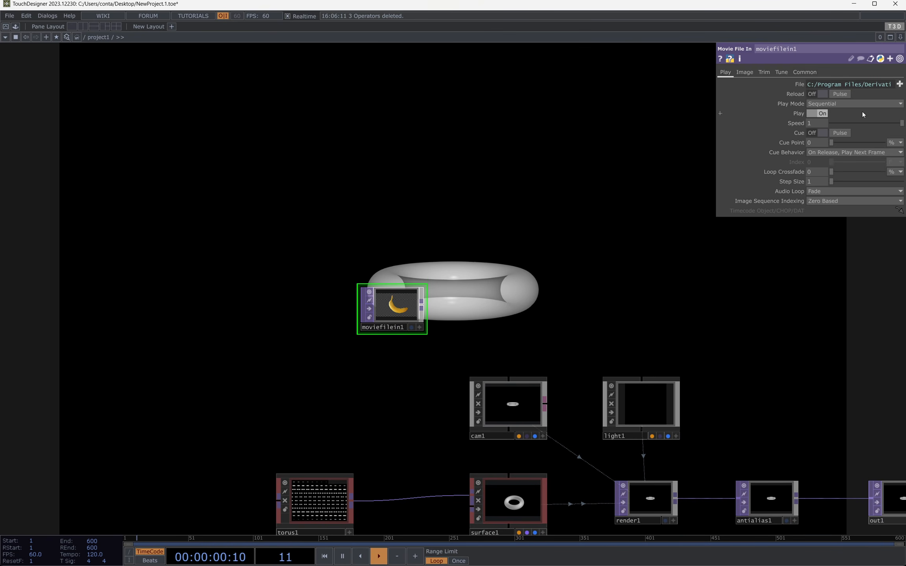
click(899, 85)
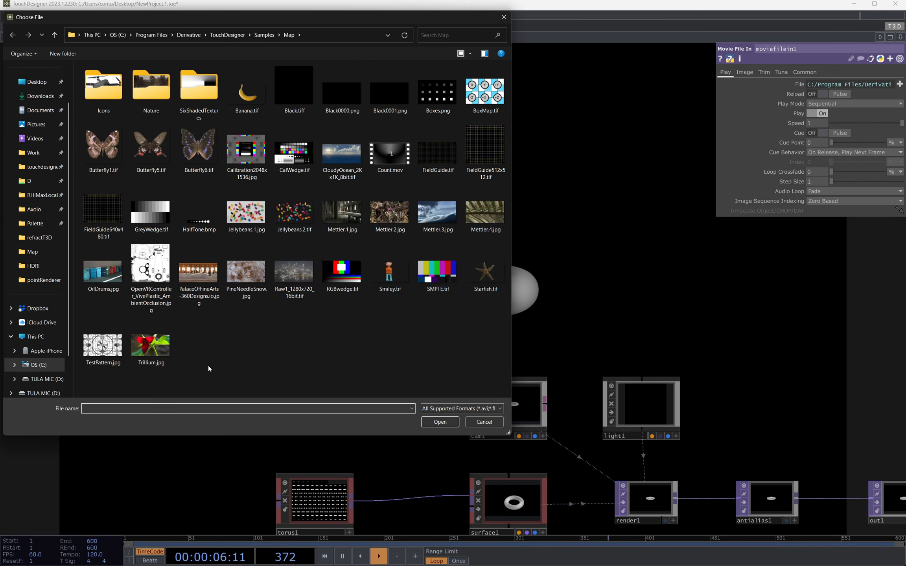
click(353, 159)
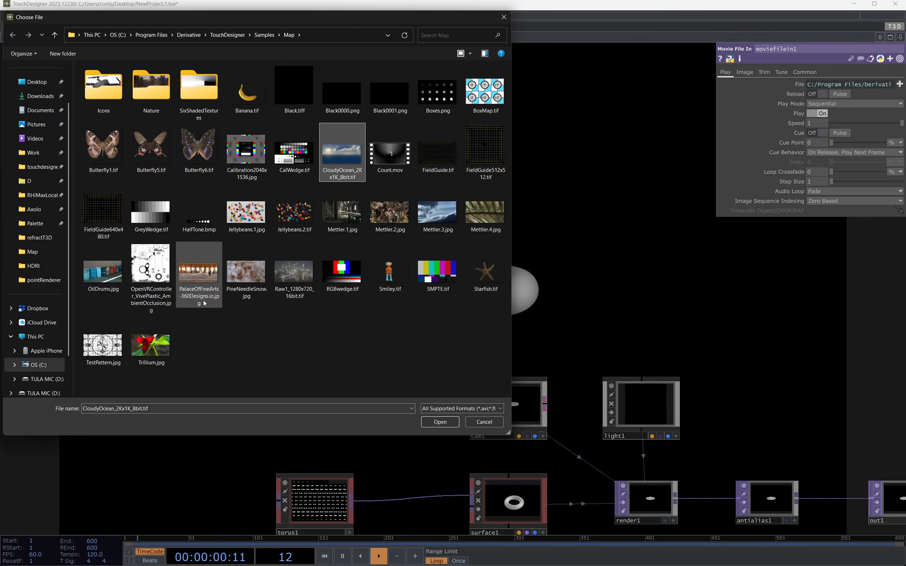
double_click(351, 148)
Step: Append a Null TOP to moviefilein1 and name it env_map
scroll(462, 340, up, 2)
key(alt+n)
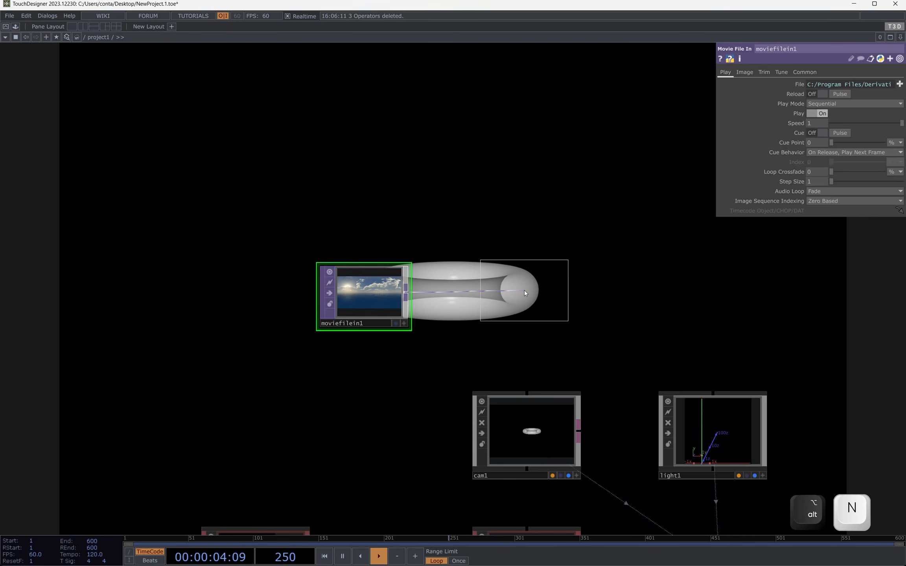
click(512, 325)
text(e)
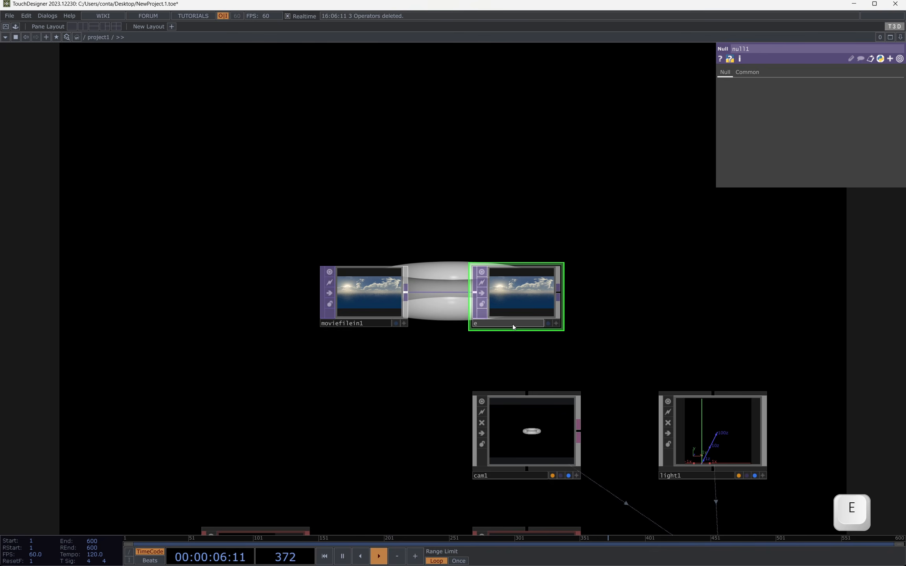
text(nv_map)
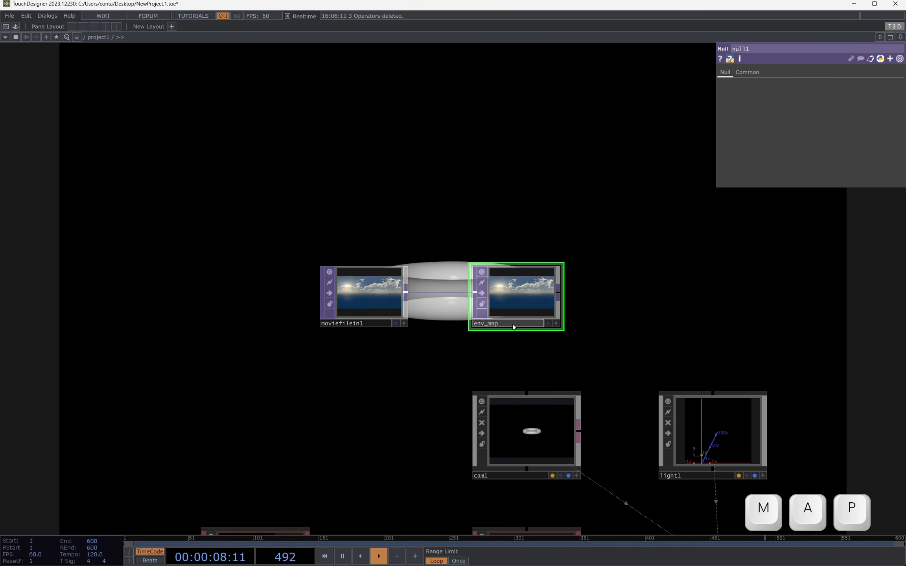
key(Return)
Step: Assign env_map as surface1's Environment Map and check the torus in the full-screen output
scroll(576, 249, down, 3)
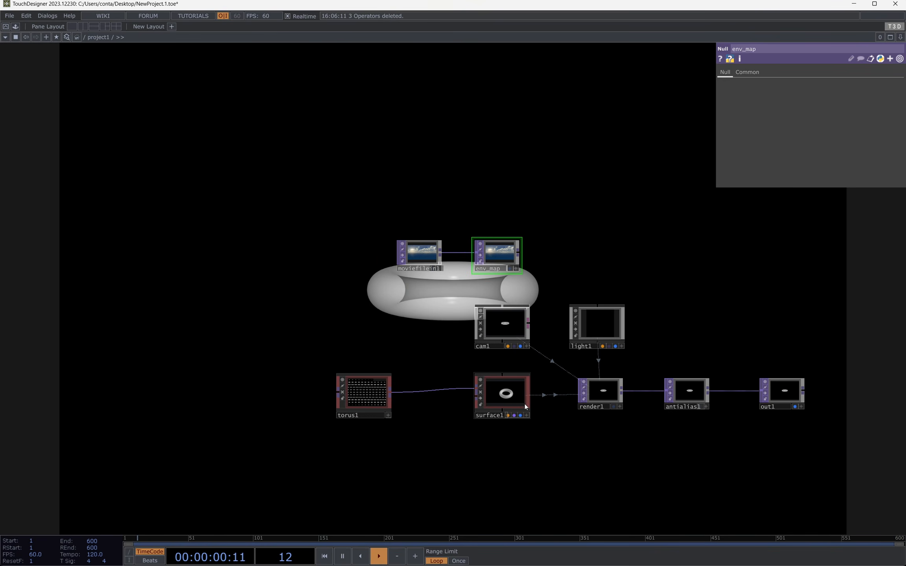
click(525, 404)
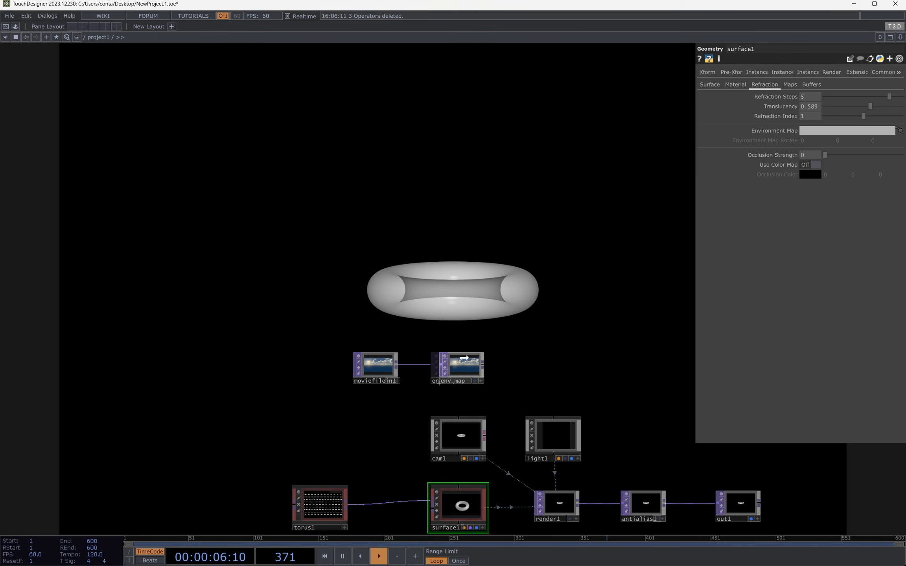
drag(453, 369, 806, 133)
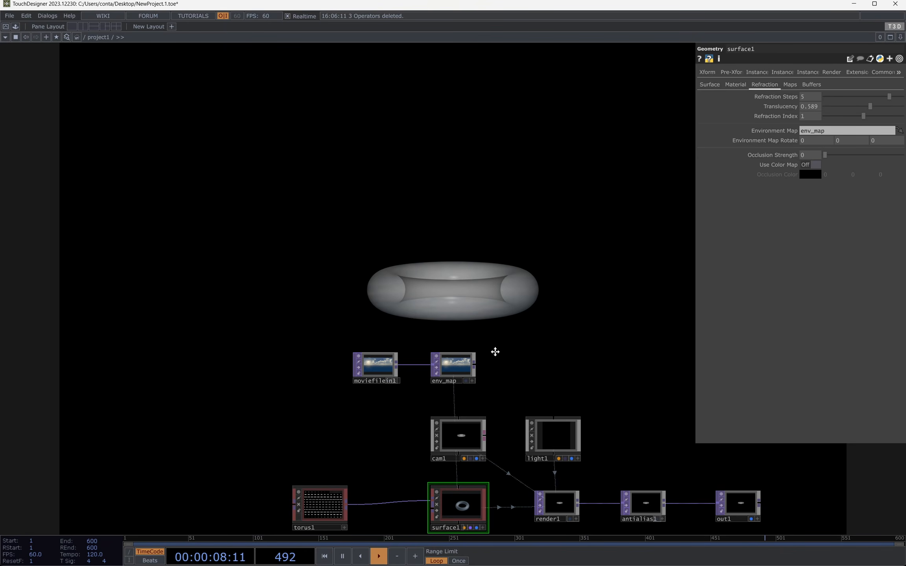
key(F1)
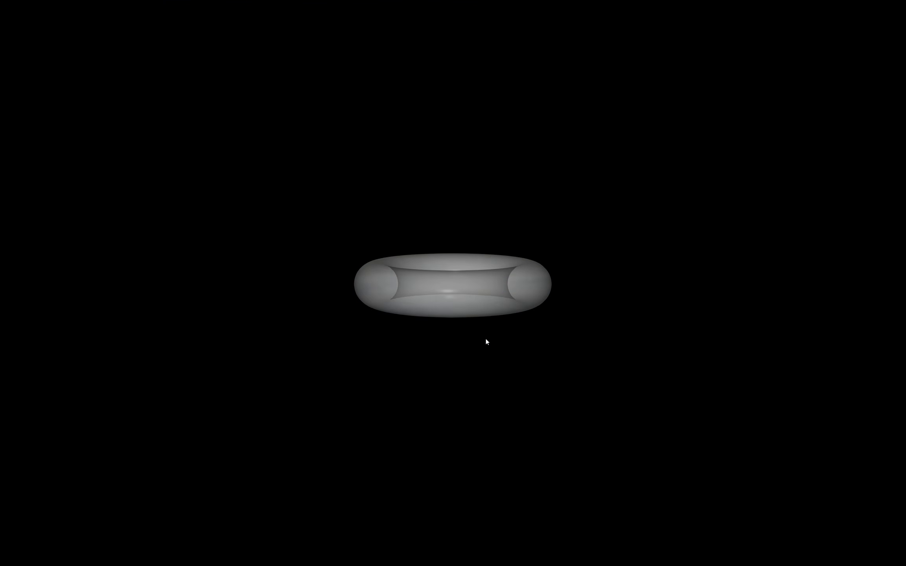
key(Escape)
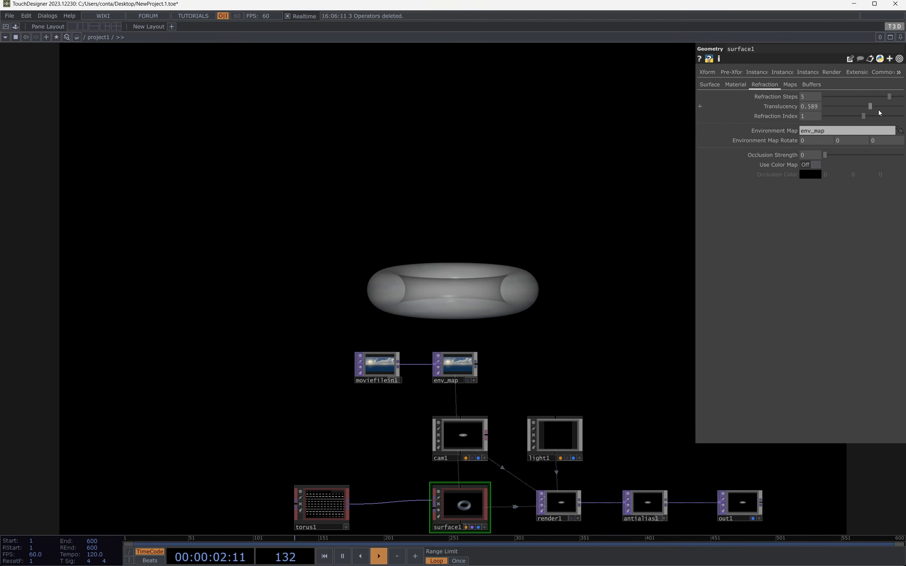
Step: Try surface1's Translucency at 1 in the full-screen output, then settle it at 0.8
drag(870, 107, 892, 107)
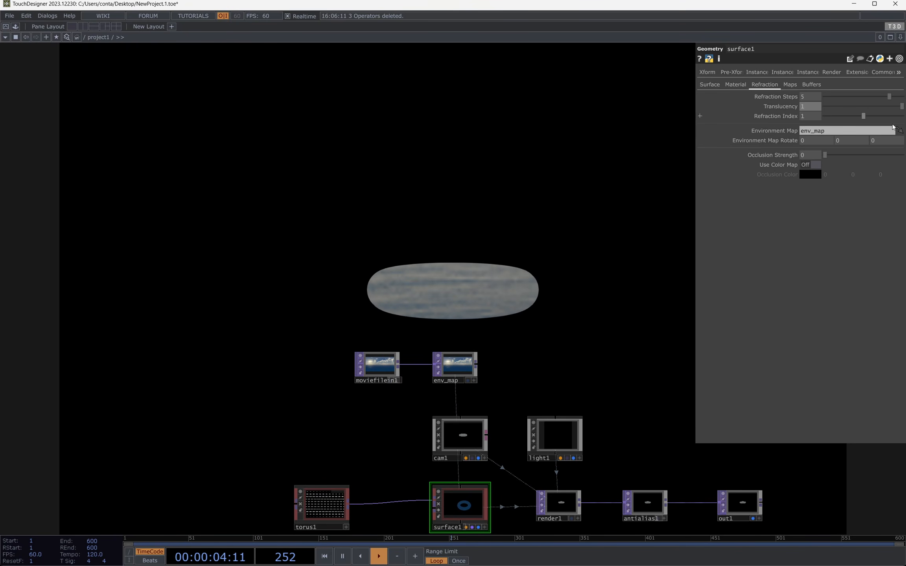
key(F1)
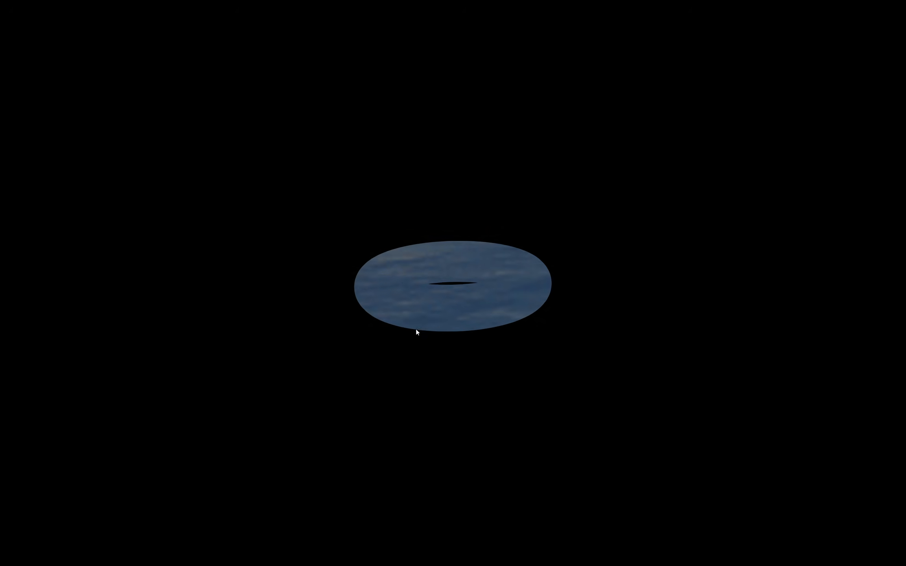
key(Escape)
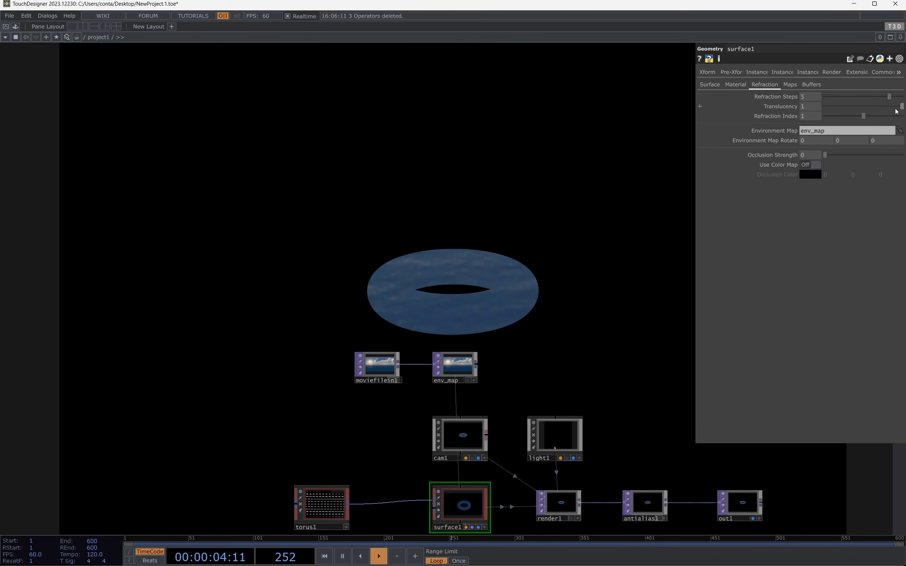
drag(902, 106, 886, 106)
Step: Add a Geometry COMP above cam1, shift moviefilein1 and env_map to its left, and name it BG
key(Tab)
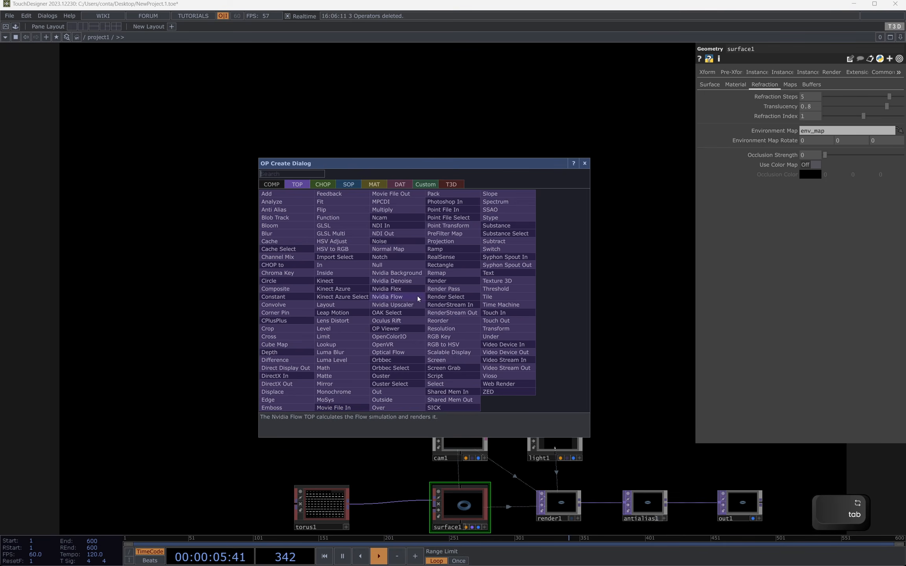
click(271, 184)
click(278, 258)
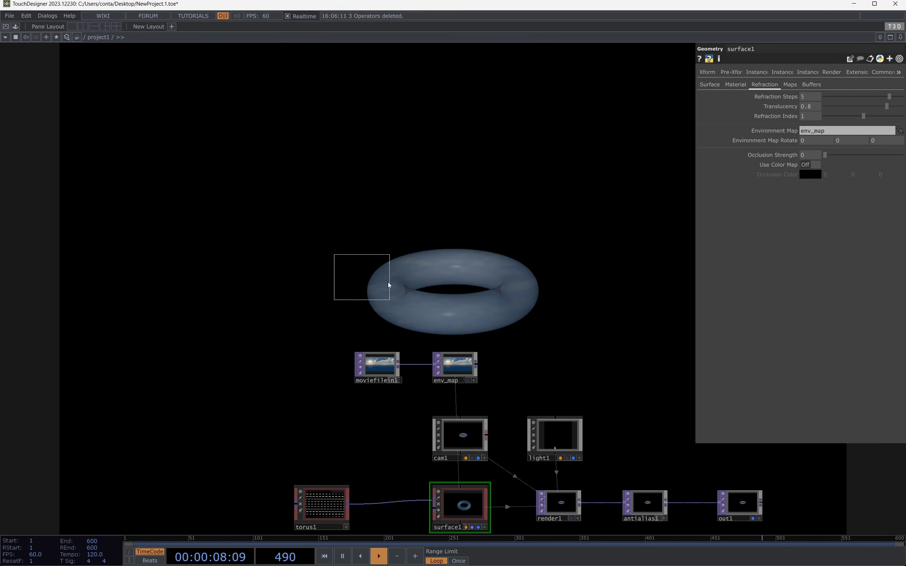
click(475, 323)
right_drag(520, 369, 521, 369)
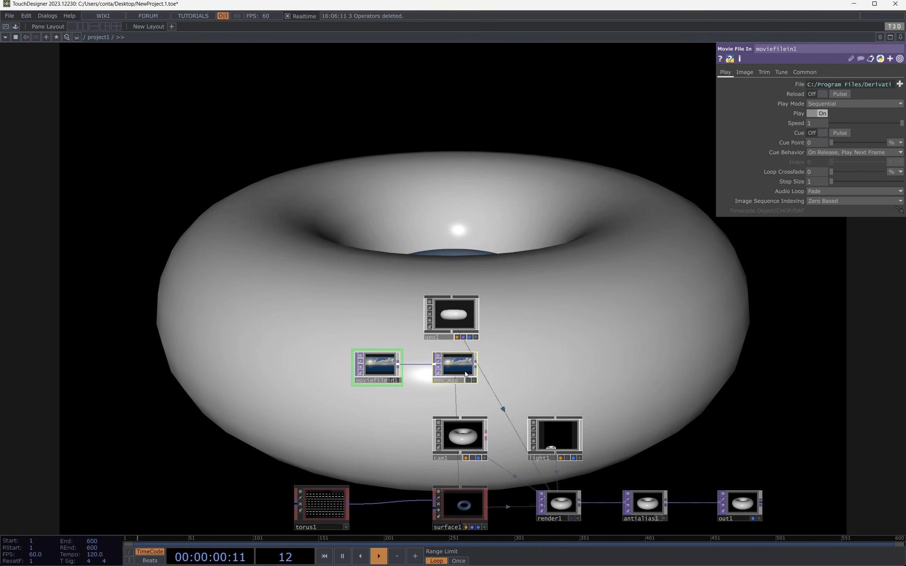
drag(459, 369, 348, 369)
drag(446, 317, 463, 369)
click(444, 397)
text(BG)
Step: Inside BG, replace the default torus with a Sphere SOP and turn on its render and display flags
double_click(462, 369)
key(Delete)
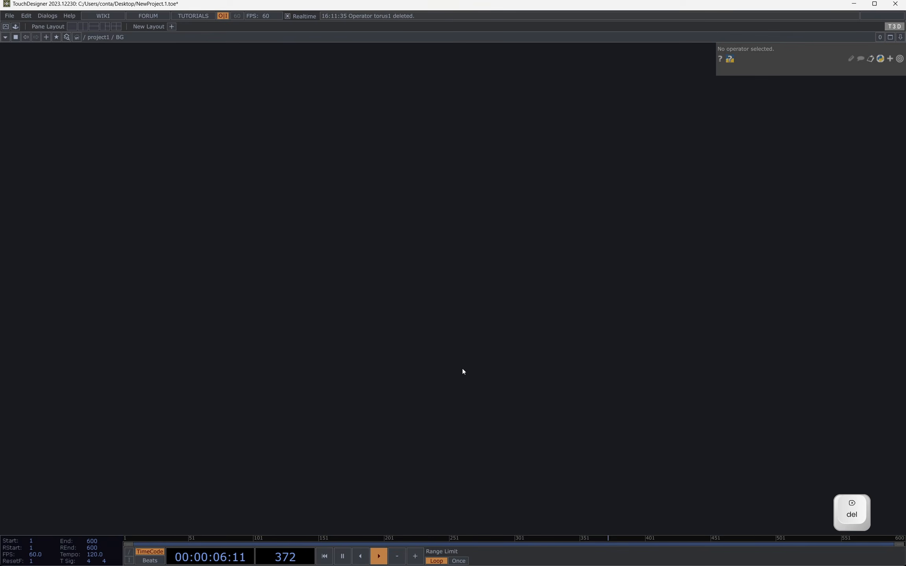
key(Tab)
click(387, 254)
text(sph)
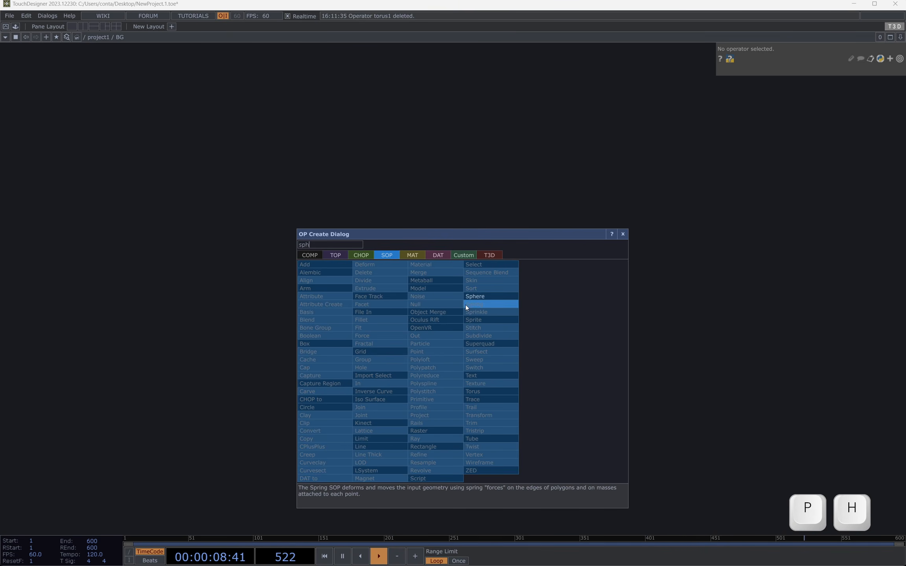
key(Return)
click(440, 313)
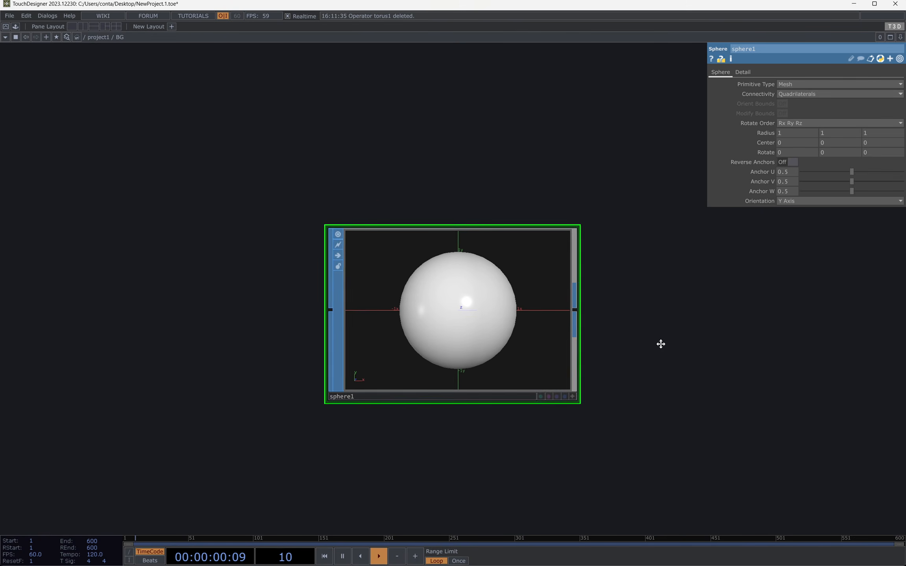
key(r)
key(d)
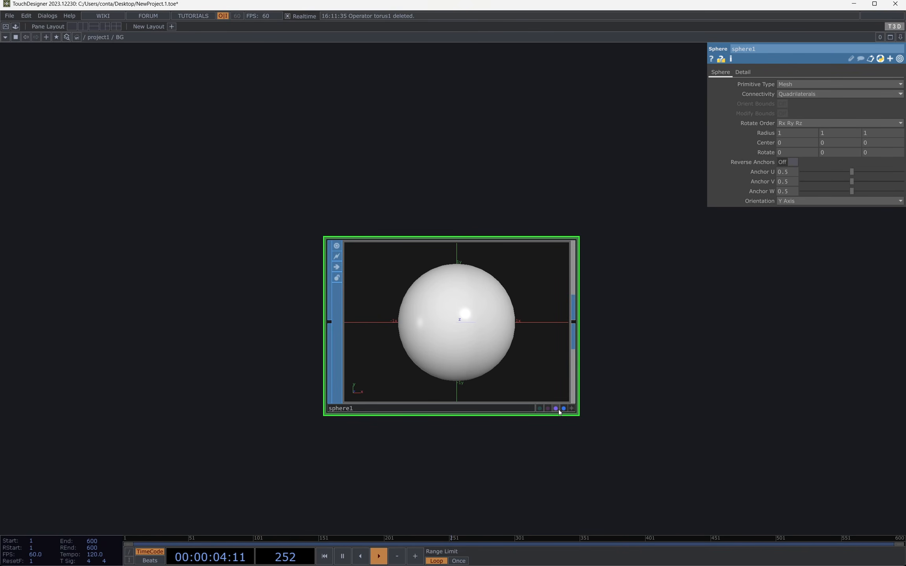
Step: Set sphere1's Texture Coordinates to Equirectangular Inside (Spherical Polar) and return to the project1 network
scroll(460, 383, down, 10)
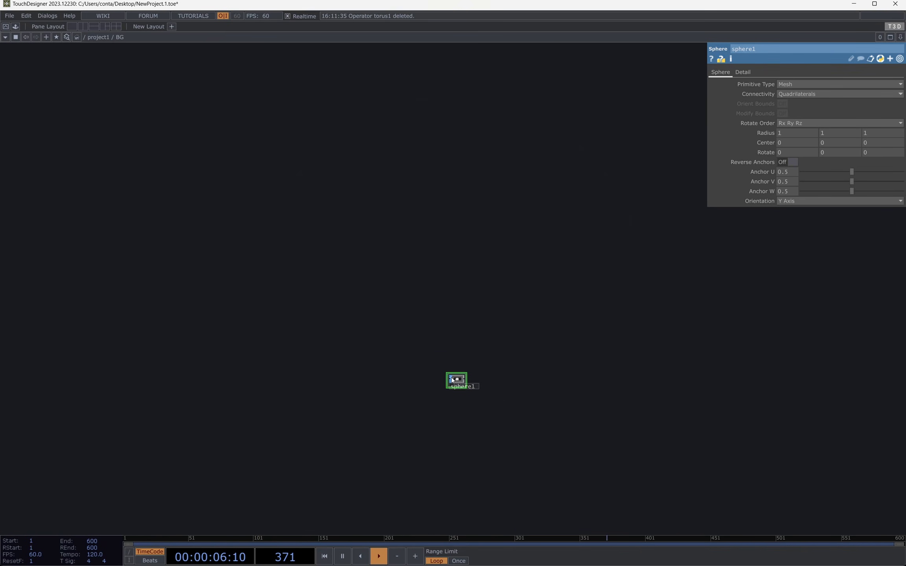
scroll(451, 380, down, 2)
scroll(488, 382, up, 2)
scroll(472, 323, up, 2)
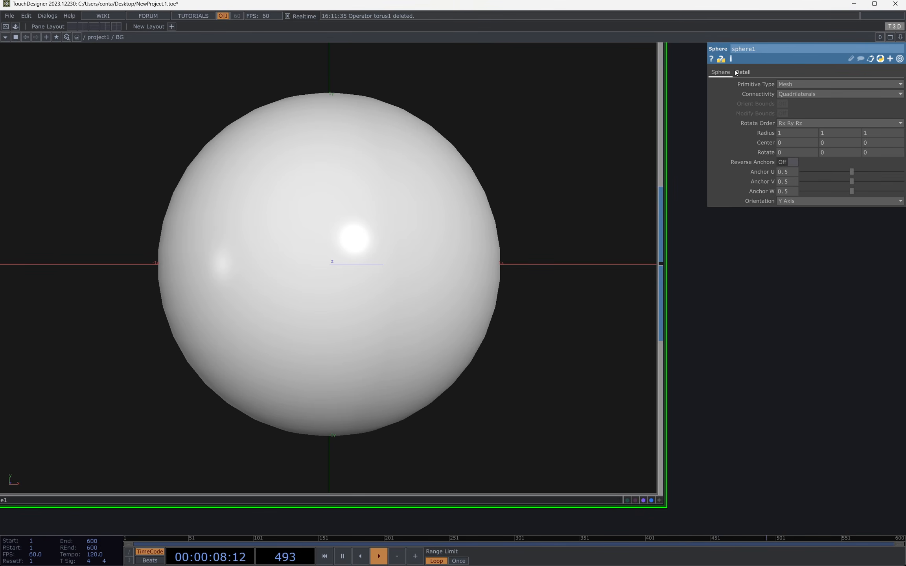
click(739, 73)
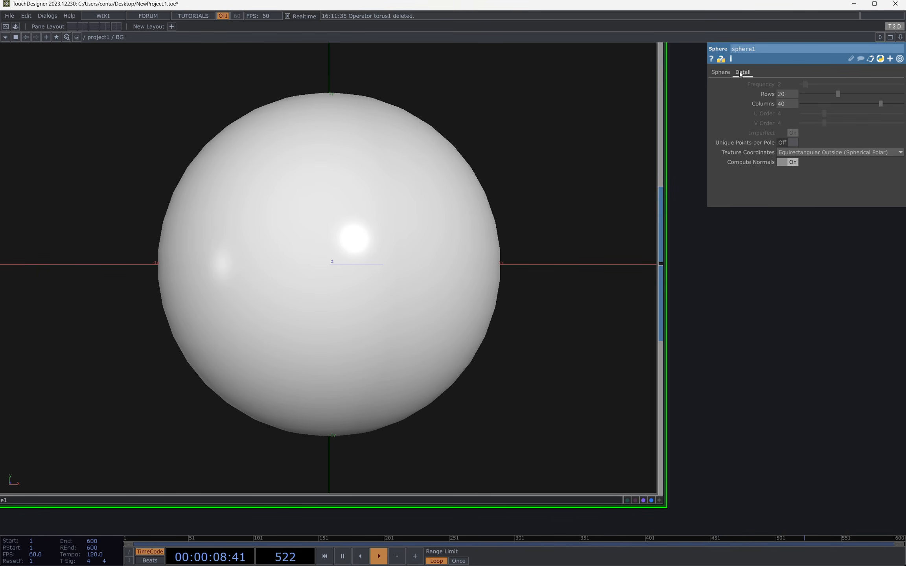
click(795, 153)
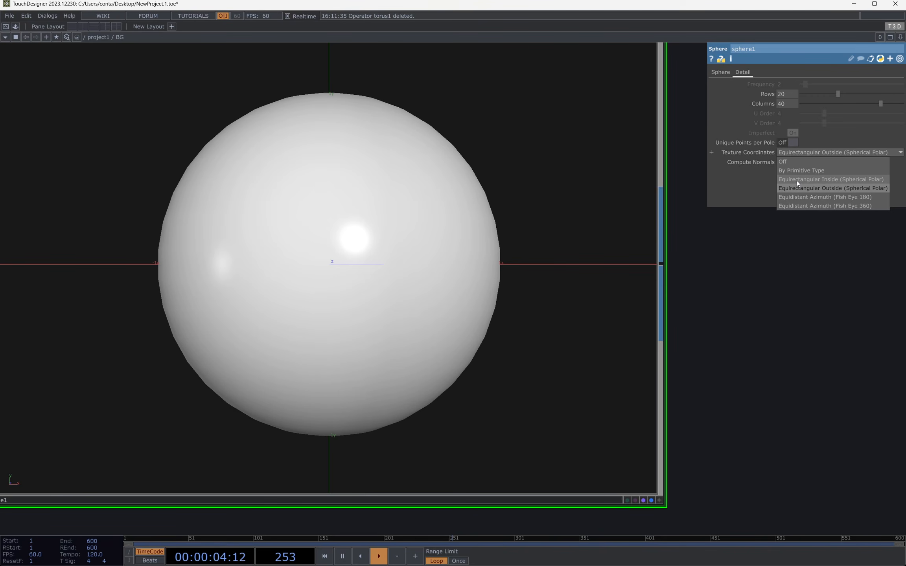
click(834, 179)
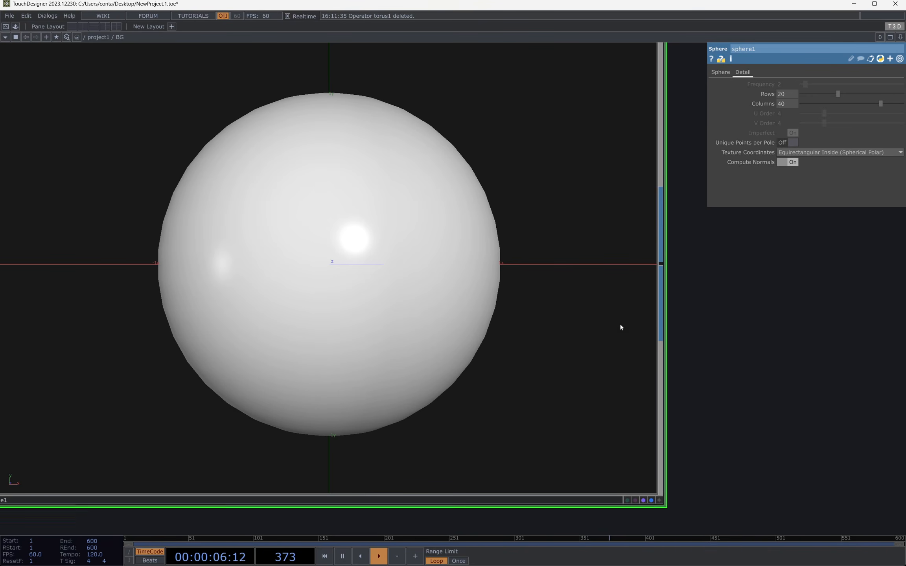
scroll(598, 301, down, 5)
scroll(576, 278, down, 4)
Step: Add a Constant MAT above BG and assign it as BG's Material
key(Tab)
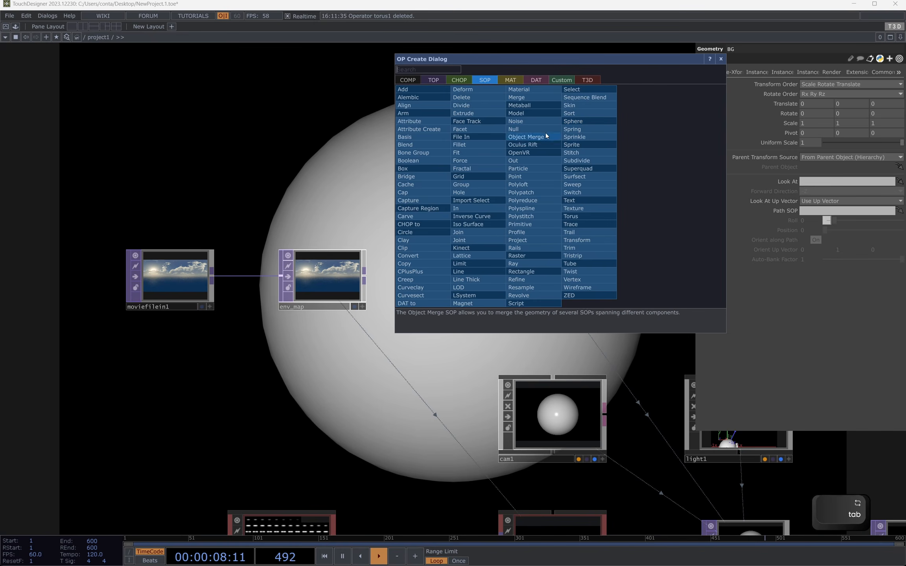
click(506, 80)
text(c)
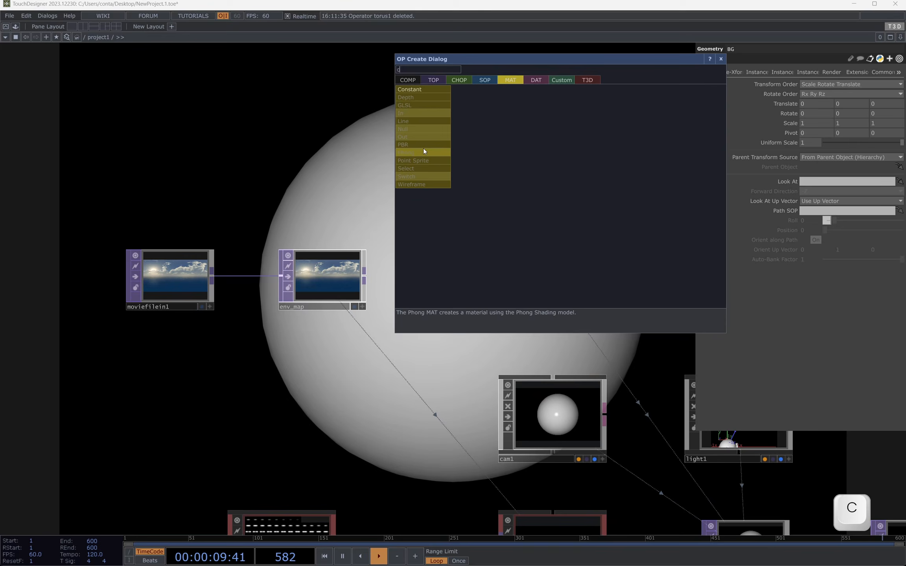
click(420, 89)
click(555, 195)
drag(564, 193, 565, 279)
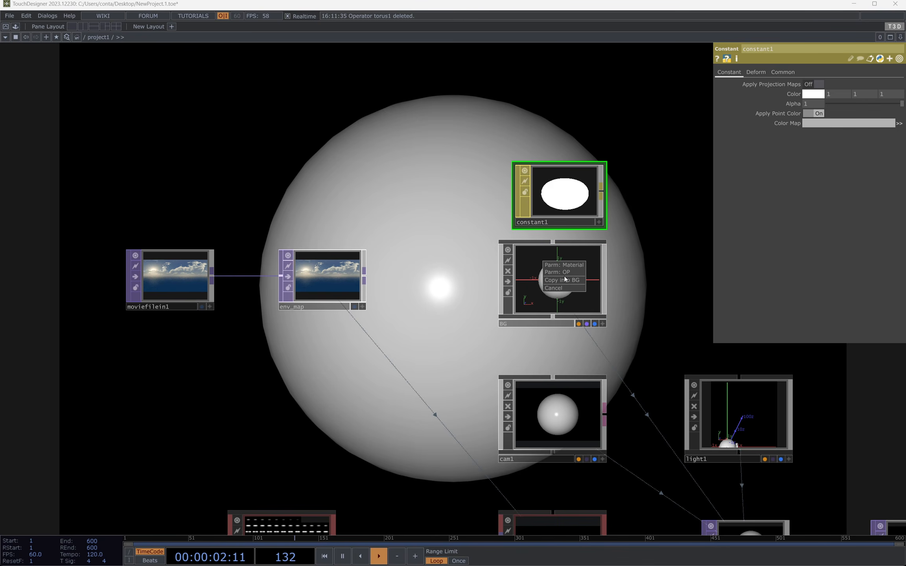
click(566, 265)
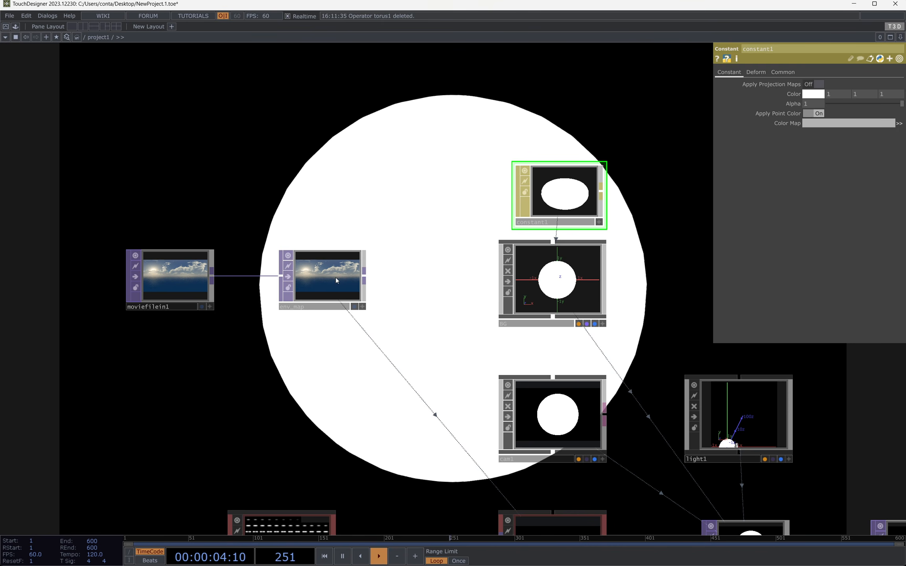
Step: Assign env_map as constant1's Color Map and orbit around the textured sphere in the full-screen output
click(337, 280)
click(552, 184)
drag(333, 278, 815, 126)
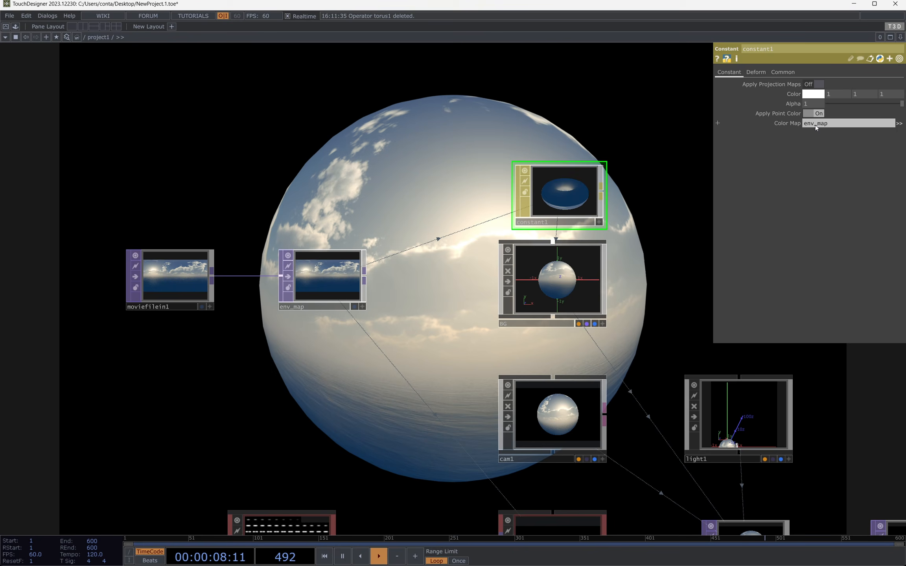
key(F1)
drag(630, 265, 98, 338)
drag(818, 264, 692, 294)
key(h)
key(Escape)
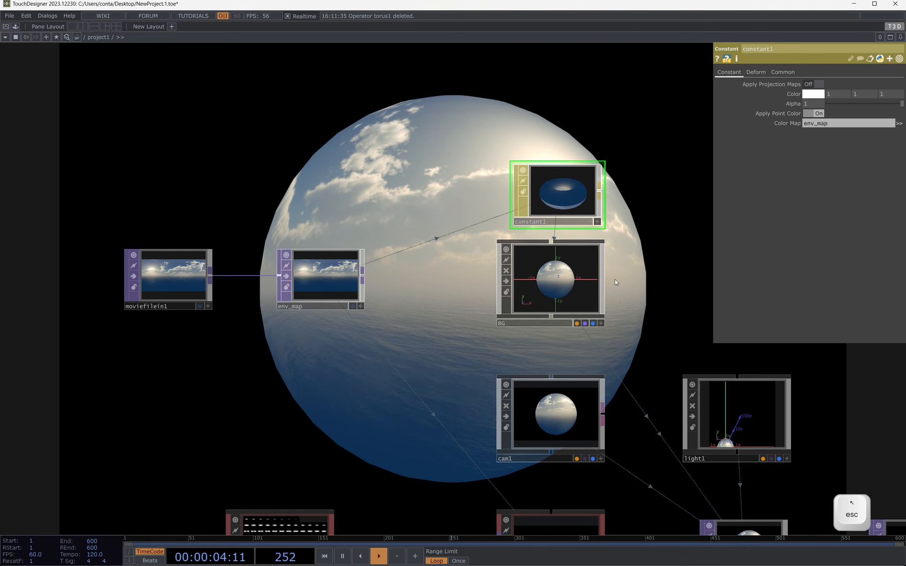
Step: Set BG's Uniform Scale to 51 so the sphere surrounds the scene, and orbit the torus full screen
scroll(507, 215, down, 4)
click(525, 247)
drag(476, 236, 415, 456)
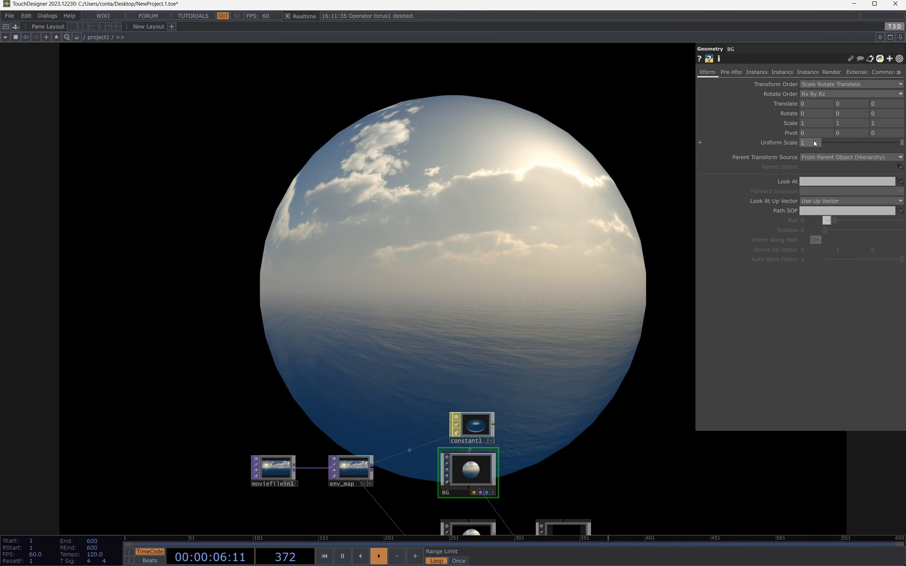
drag(813, 142, 813, 142)
key(F1)
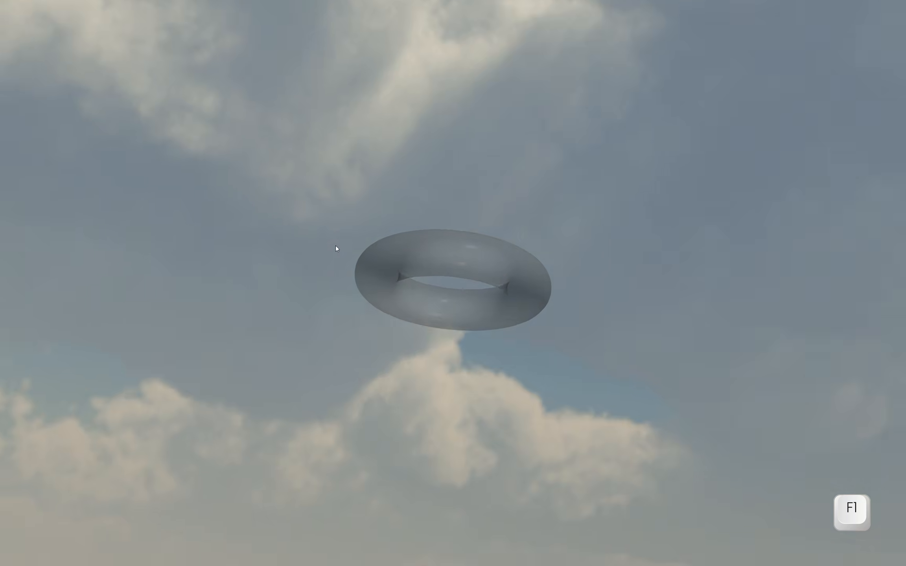
drag(336, 245, 904, 262)
drag(169, 228, 747, 103)
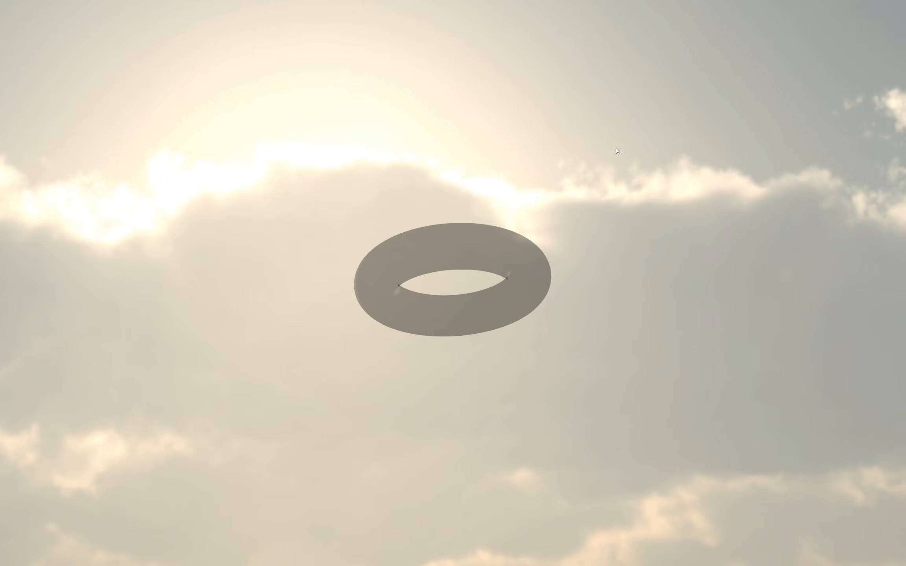
drag(616, 149, 157, 293)
key(Escape)
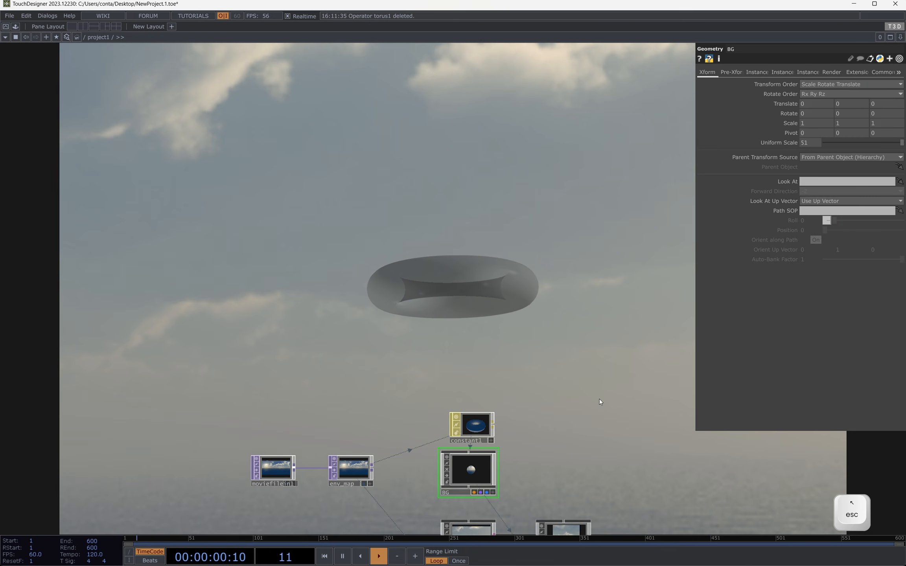
Step: Lower surface1's Translucency slightly
drag(600, 399, 567, 308)
click(438, 516)
drag(522, 364, 363, 412)
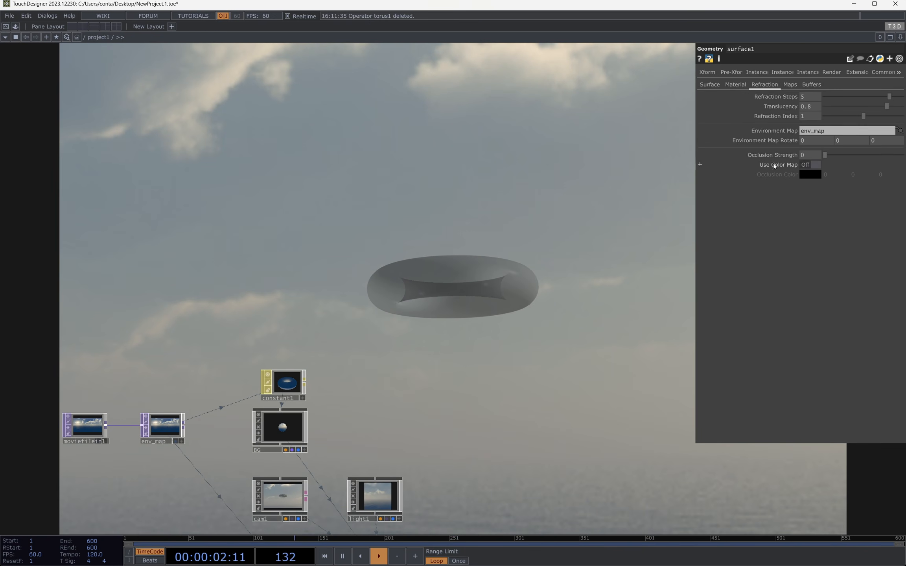
mouse_move(887, 105)
mouse_down()
mouse_move(901, 107)
mouse_move(822, 112)
mouse_move(900, 107)
mouse_move(873, 106)
mouse_move(894, 109)
mouse_move(874, 109)
mouse_move(883, 108)
mouse_up()
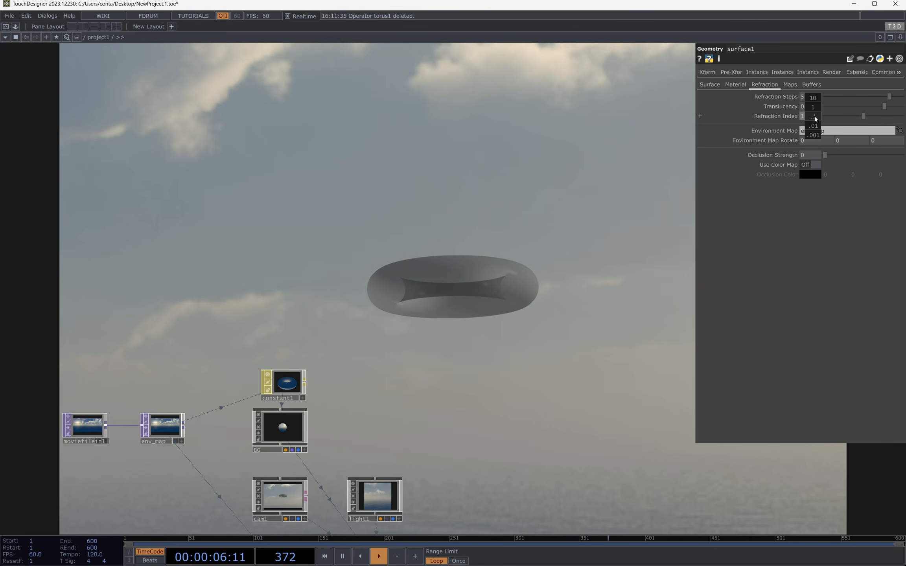
Step: Lower surface1's Refraction Index to about 0.975 and orbit around the torus in the full-screen output
middle_drag(808, 135, 811, 98)
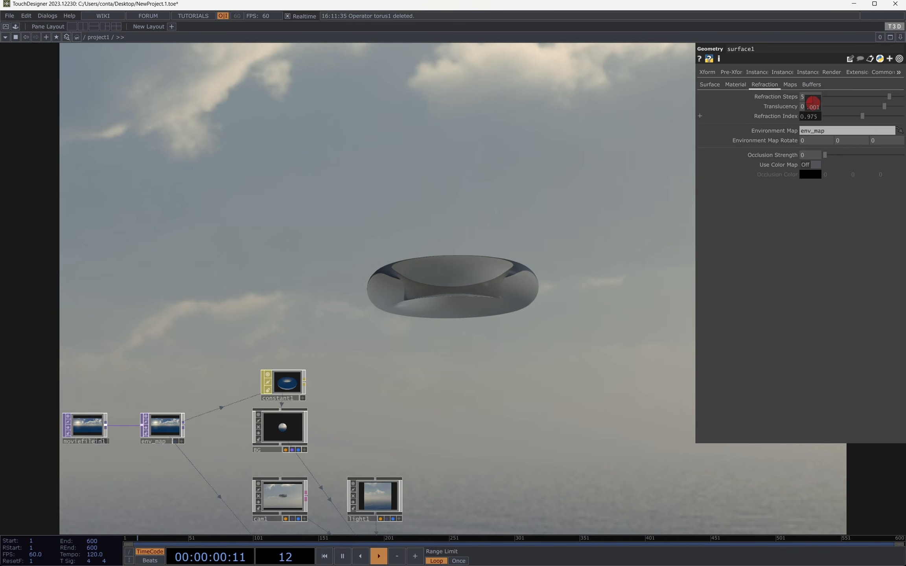
key(F1)
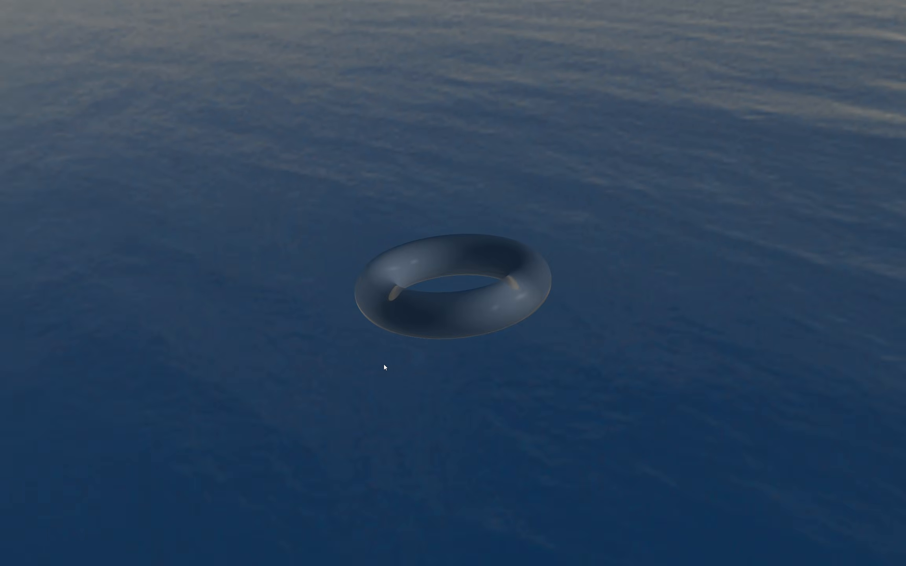
drag(384, 364, 733, 340)
key(Escape)
Step: Raise surface1's Refraction Index to 1.014 and inspect the torus from another angle in full screen
drag(817, 117, 843, 134)
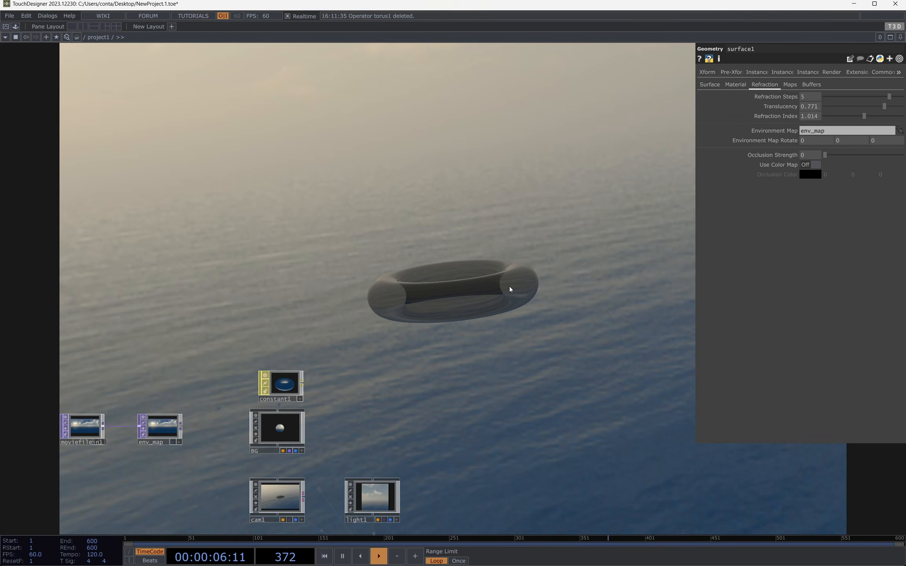
key(F1)
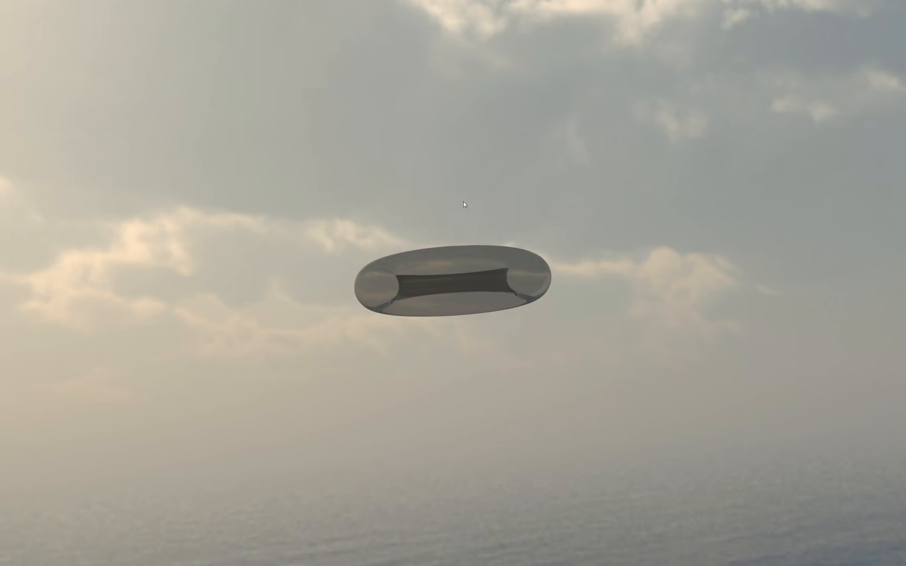
drag(463, 204, 295, 200)
key(Escape)
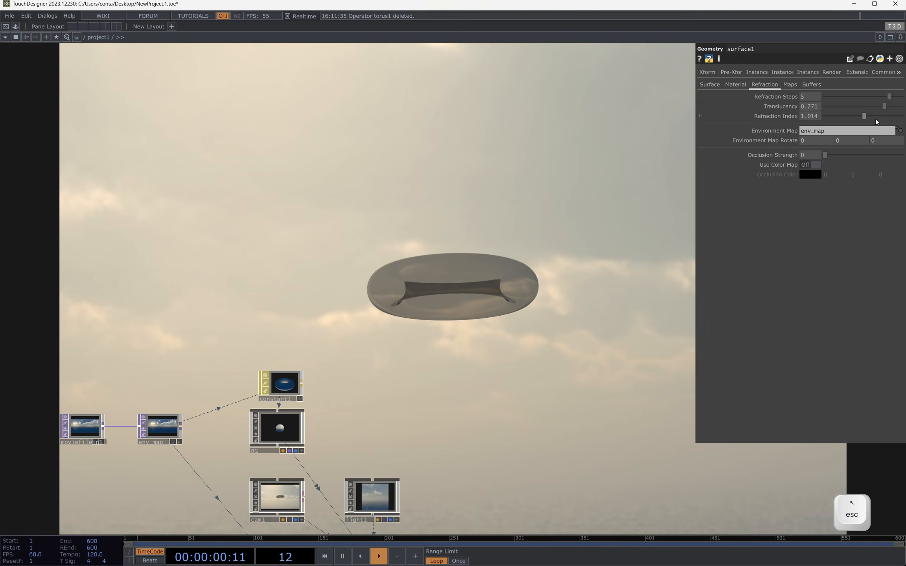
Step: Set surface1's Refraction Index to 0.95 and check the refraction in the full-screen output
mouse_move(864, 115)
mouse_down()
mouse_move(832, 114)
mouse_move(880, 114)
mouse_move(850, 115)
mouse_up()
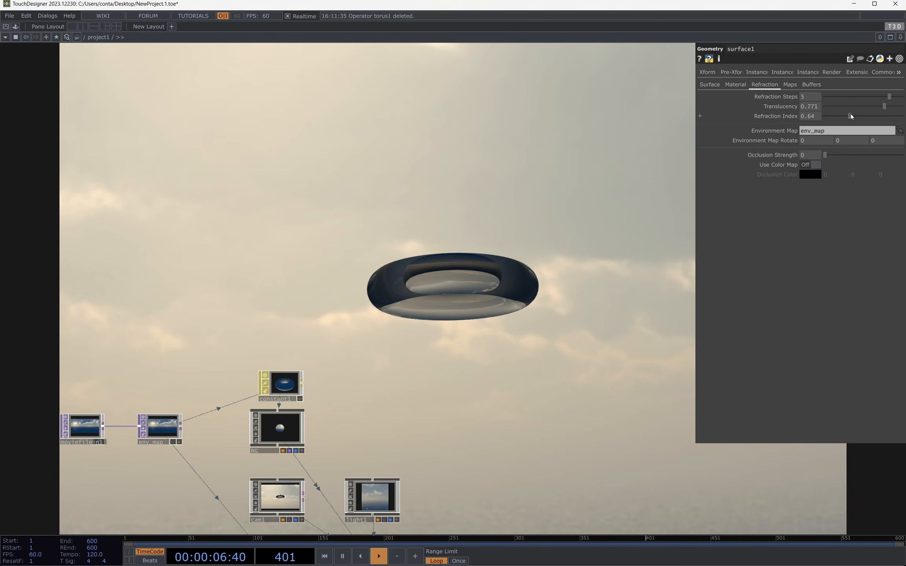
click(801, 116)
text(0.95)
key(Return)
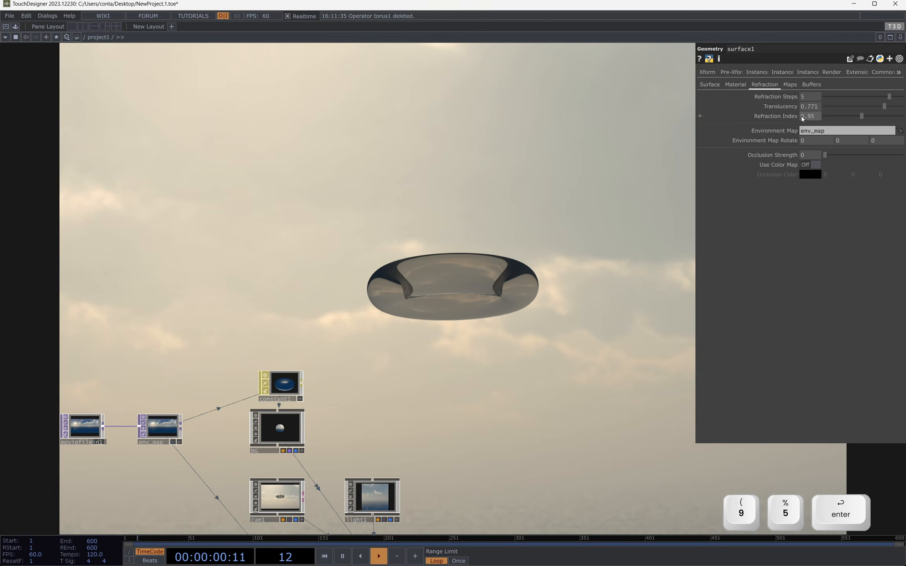
key(F1)
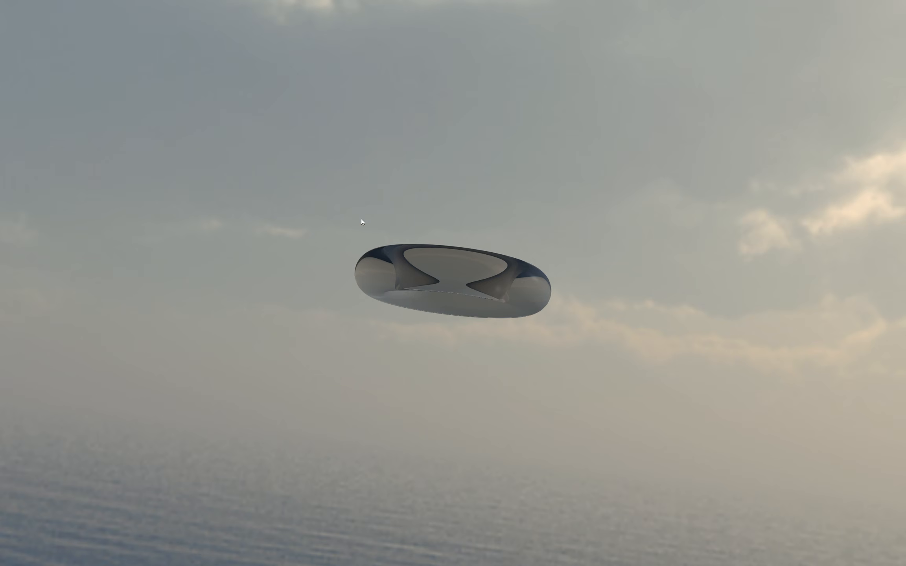
key(Escape)
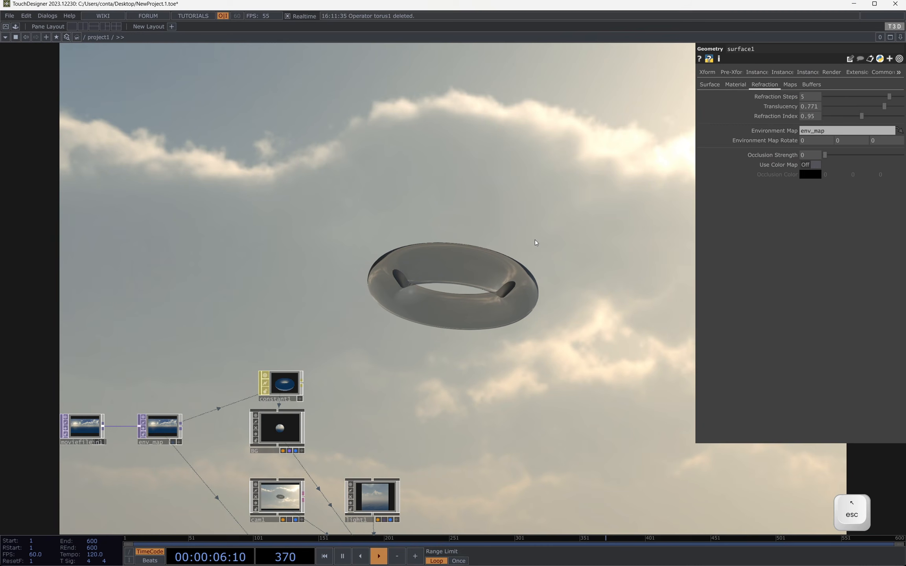
Step: Raise surface1's Occlusion Strength to 6.4 and view the torus full screen
drag(471, 277, 535, 249)
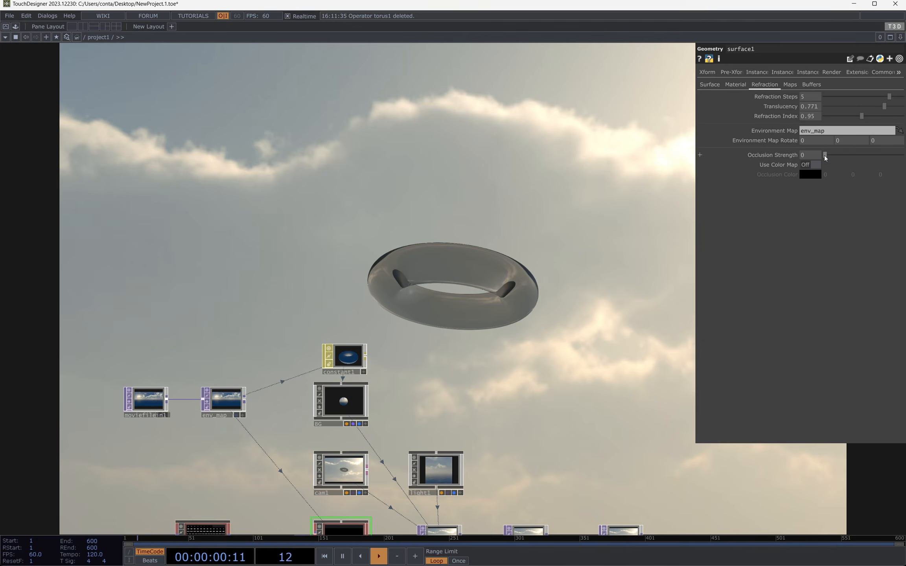
drag(825, 156, 873, 154)
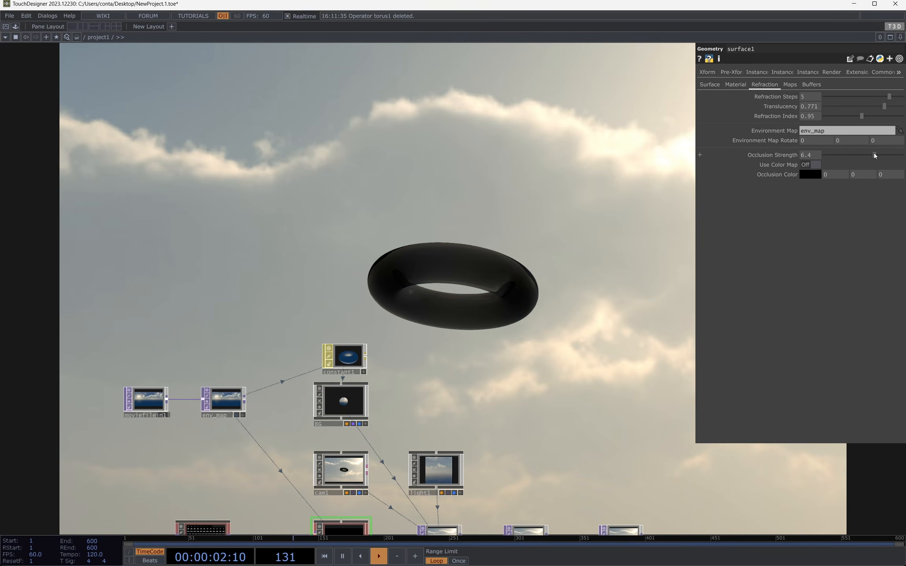
key(F1)
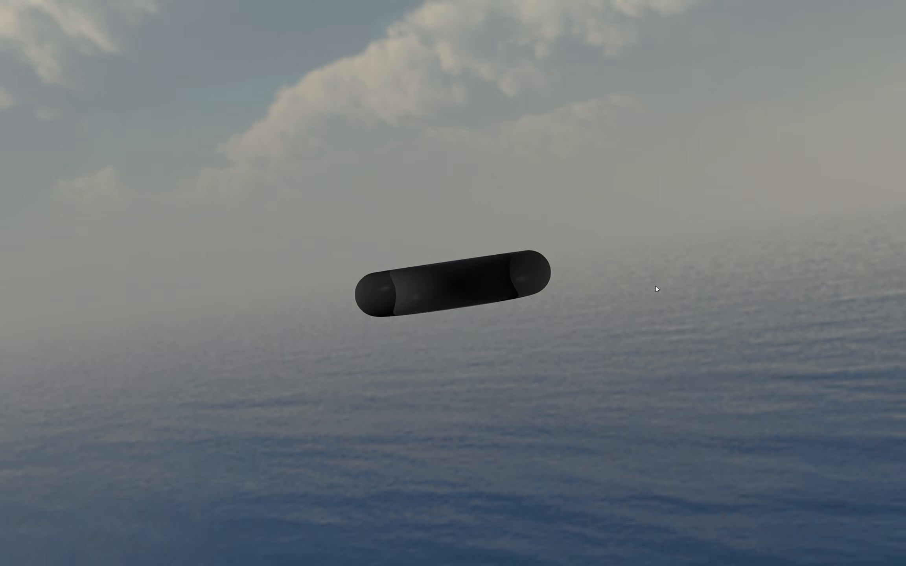
key(Escape)
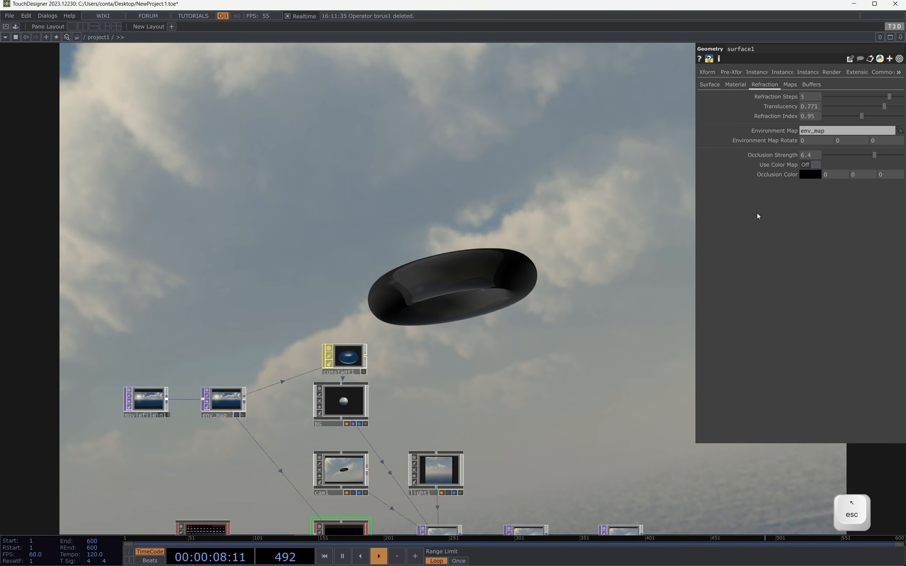
Step: Set surface1's Occlusion Color to a dark orange with hue 19, saturation 0.86 and value 0.58, and view it full screen
click(815, 177)
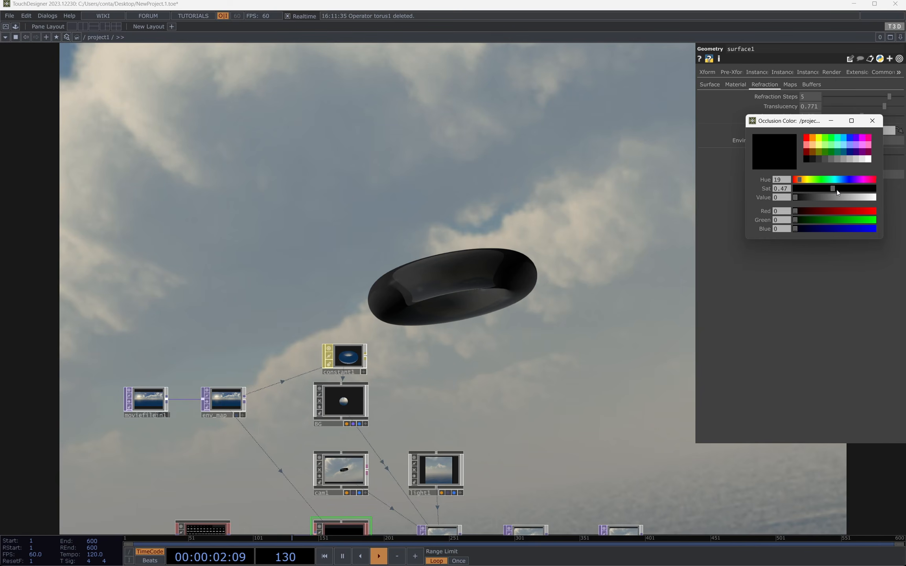
click(847, 197)
mouse_move(854, 191)
mouse_down()
mouse_move(864, 189)
mouse_move(841, 197)
mouse_up()
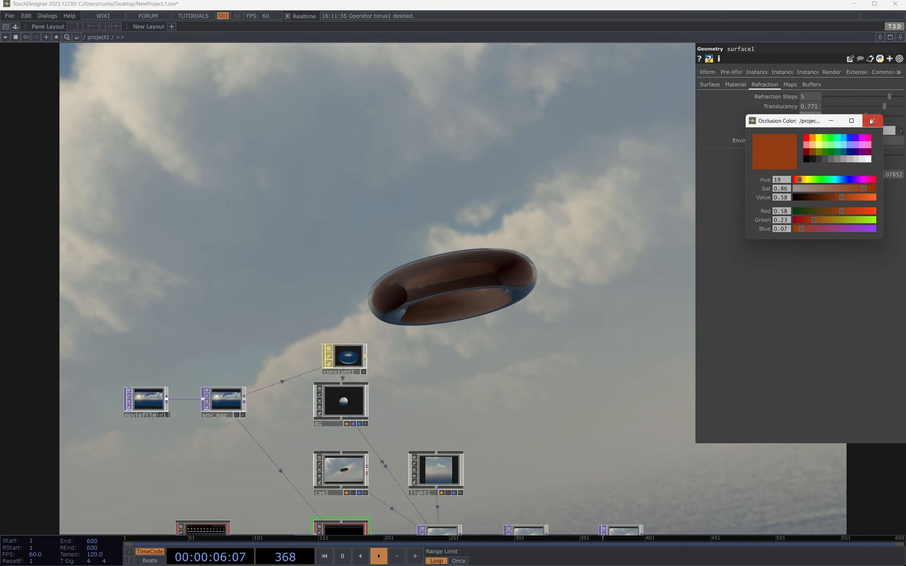
click(871, 122)
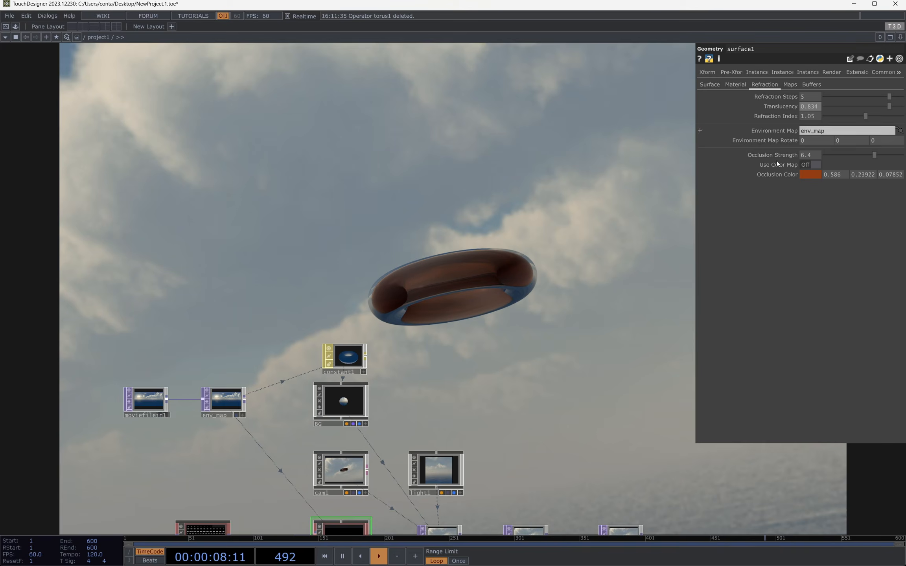
key(F1)
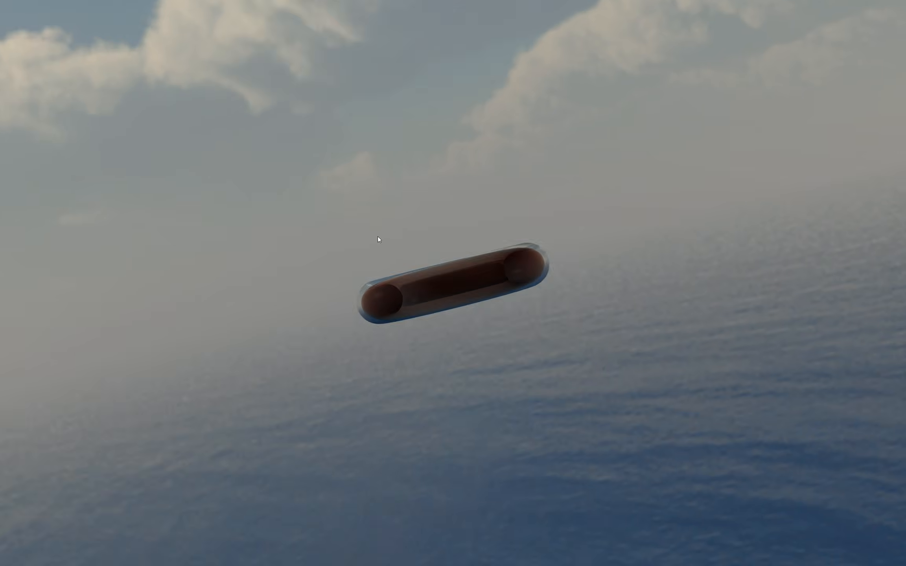
key(Escape)
Step: Return surface1's Refraction Index to 0.95 and orbit around the tinted torus in full screen
mouse_move(810, 116)
middle_down()
mouse_move(813, 134)
mouse_move(810, 103)
mouse_move(807, 118)
middle_up()
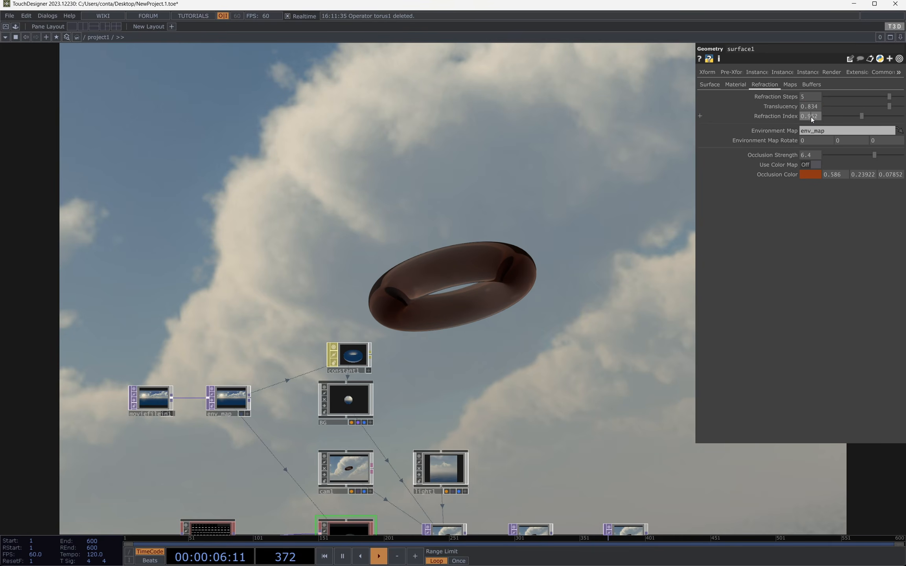
key(5)
key(F1)
drag(427, 223, 431, 302)
key(Escape)
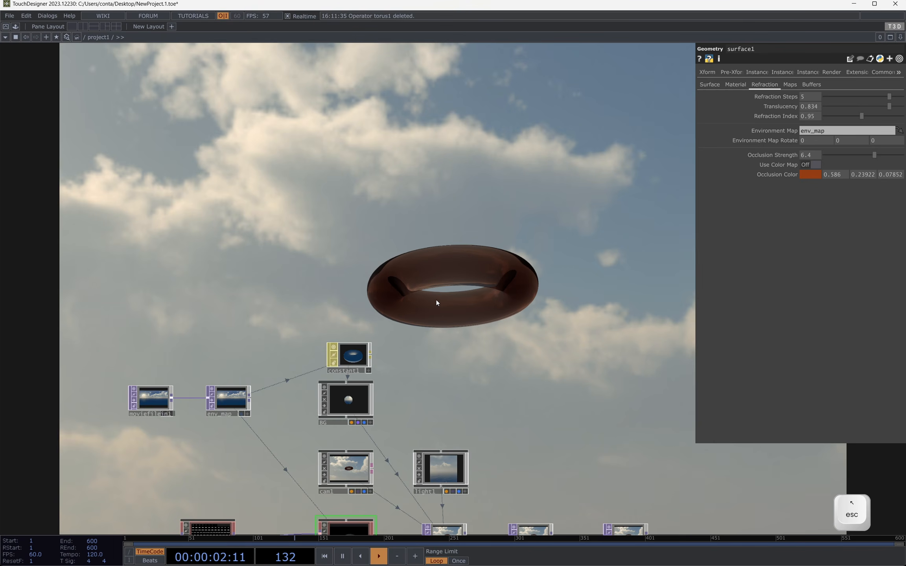
Step: Set torus1's second Radius value to 0.134 and orbit around the torus in the full-screen output
drag(169, 291, 377, 137)
scroll(426, 397, up, 5)
click(426, 397)
drag(413, 380, 329, 379)
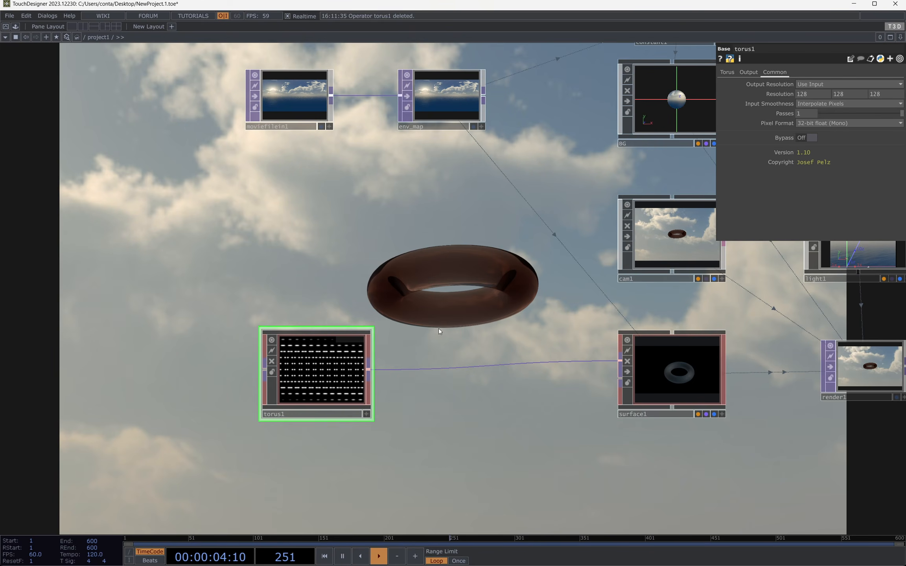
click(727, 73)
middle_drag(867, 85, 890, 94)
key(F1)
drag(347, 269, 244, 224)
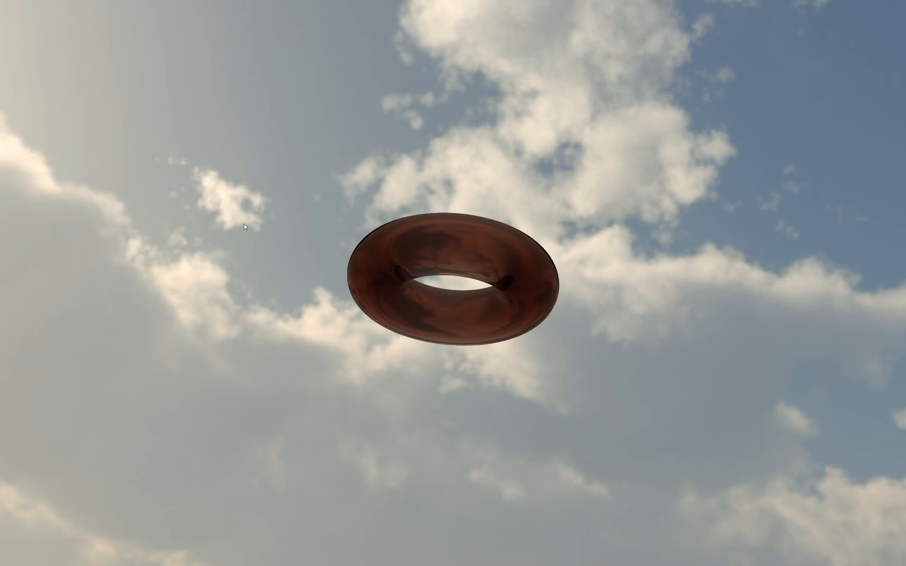
key(Escape)
key(Tab)
click(419, 219)
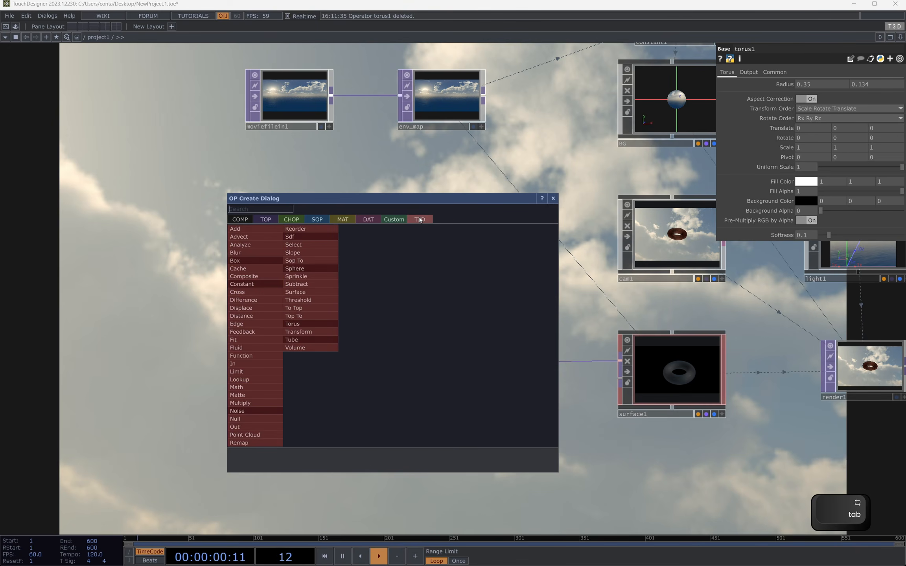
text(noi)
click(239, 414)
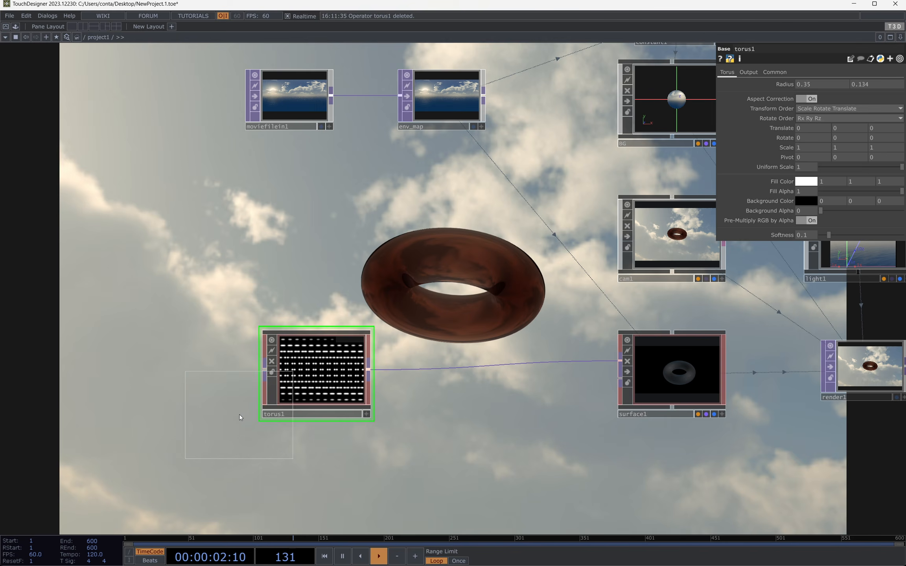
key(Escape)
Step: Add a T3D Noise operator below torus1 in the network
drag(367, 491, 452, 334)
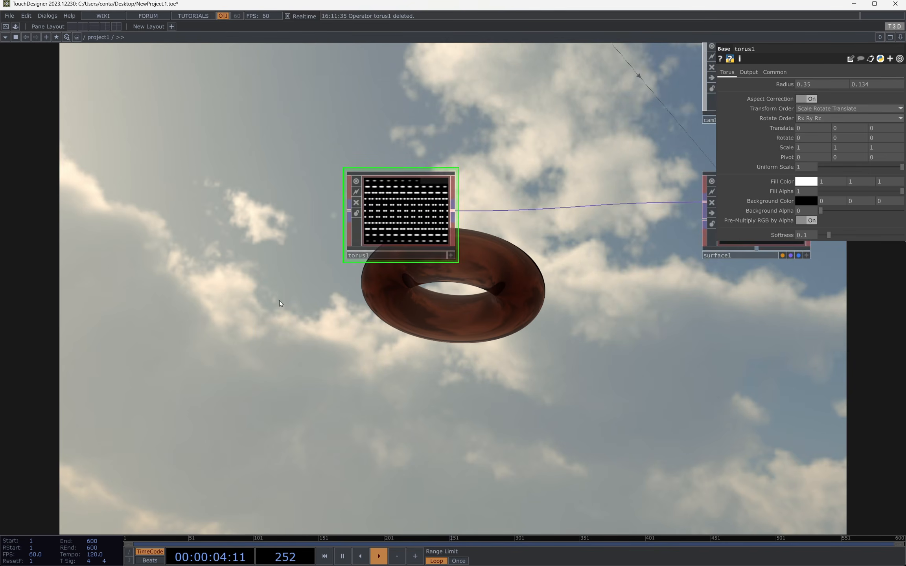
drag(278, 300, 293, 221)
key(Tab)
text(n)
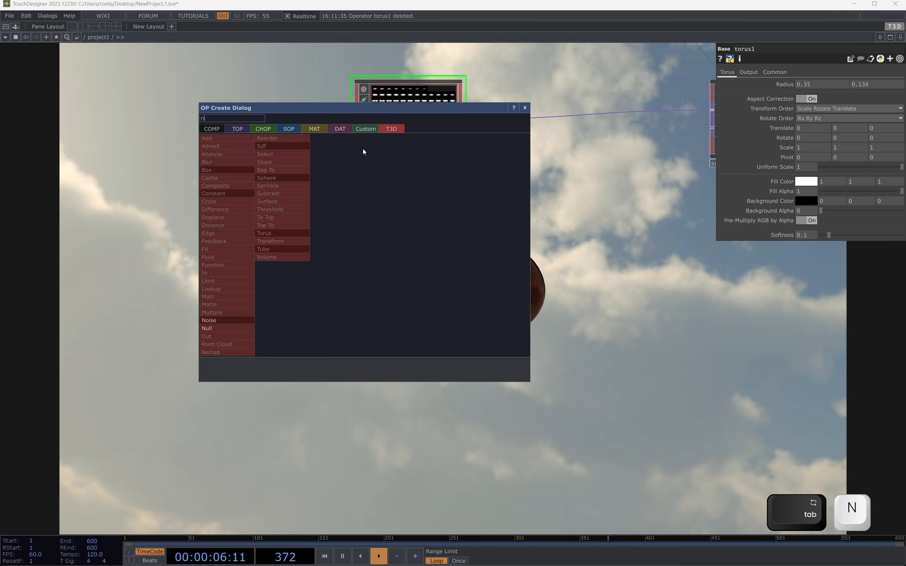
click(244, 321)
click(404, 261)
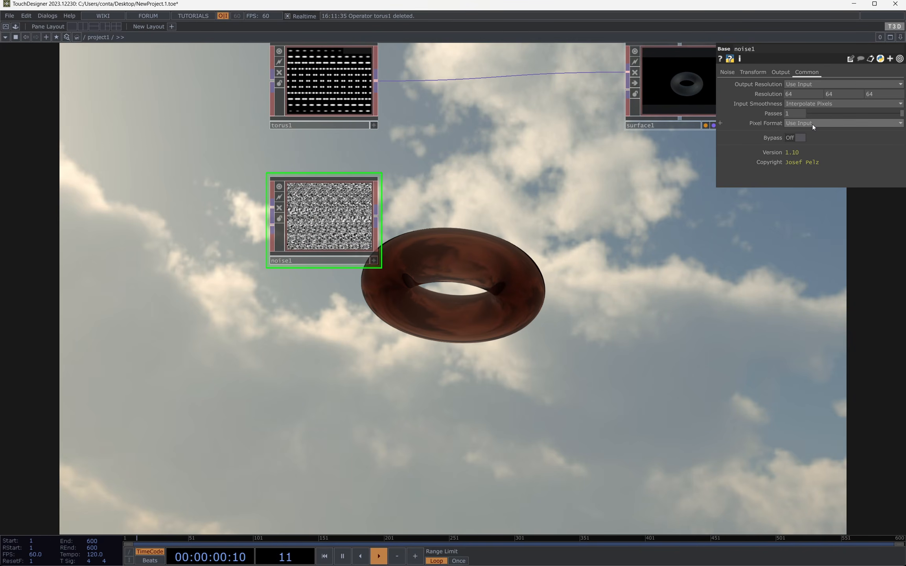
Step: Set noise1's Pixel Format to 32-bit float (Mono) and its Resolution to 128 x 128 x 128
click(841, 123)
click(840, 230)
click(810, 94)
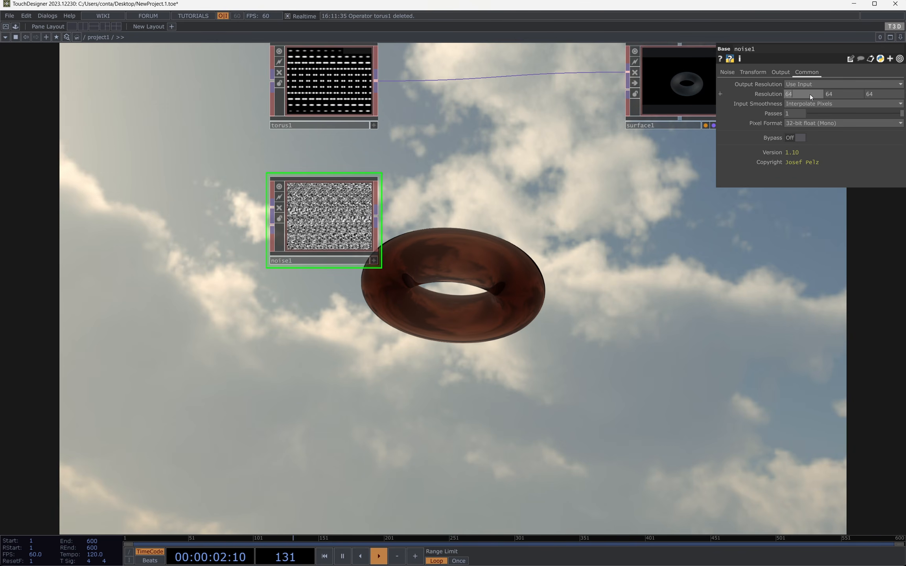
text(128)
key(Tab)
text(128)
key(Tab)
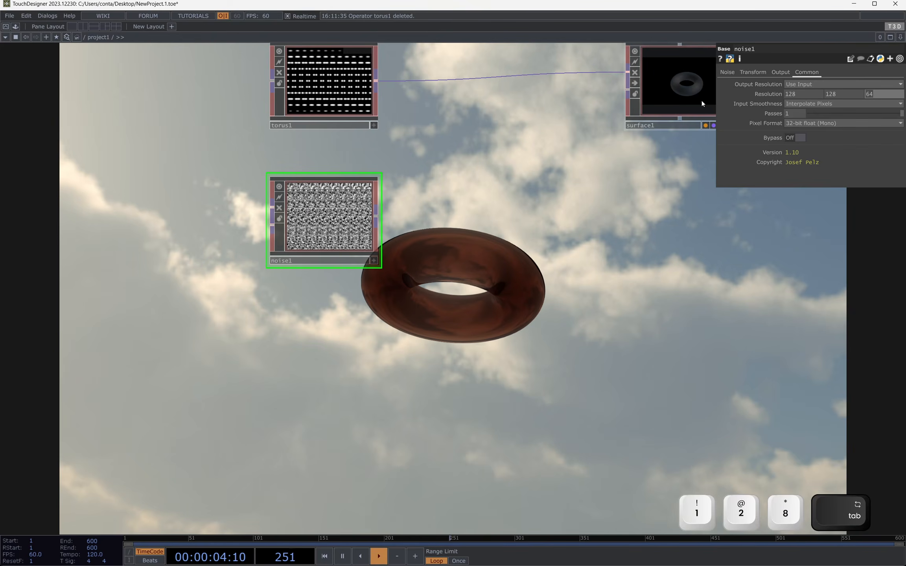
text(128)
key(Return)
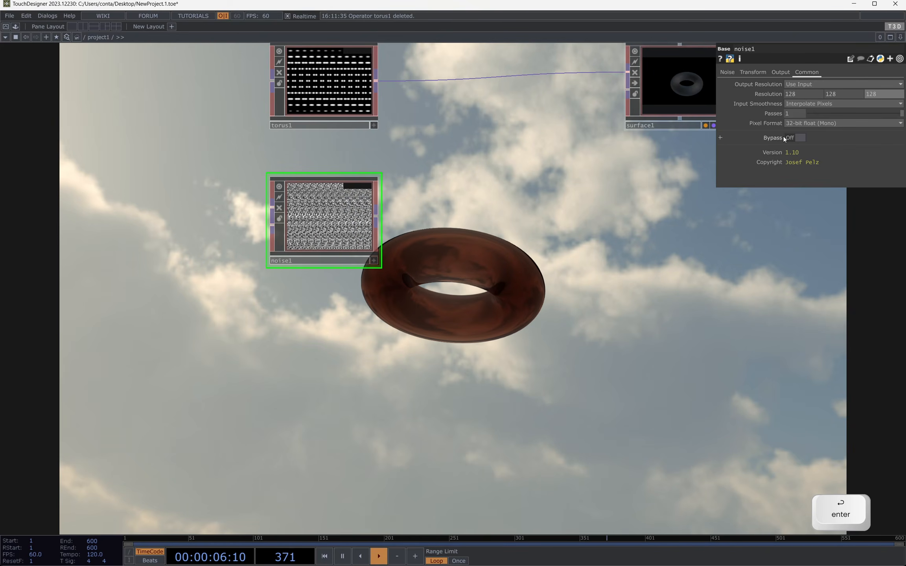
Step: Connect noise1's output to surface1's input in place of torus1
click(728, 73)
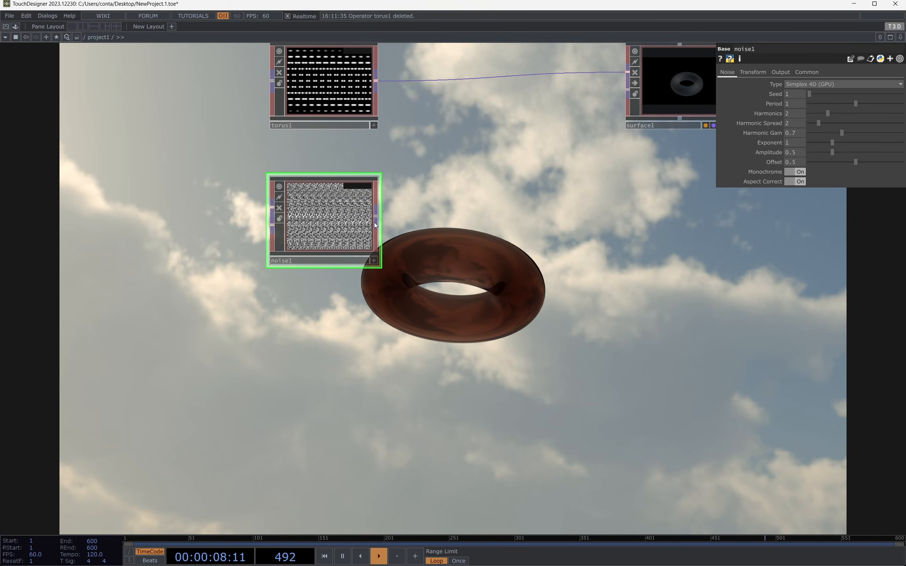
drag(376, 215, 610, 77)
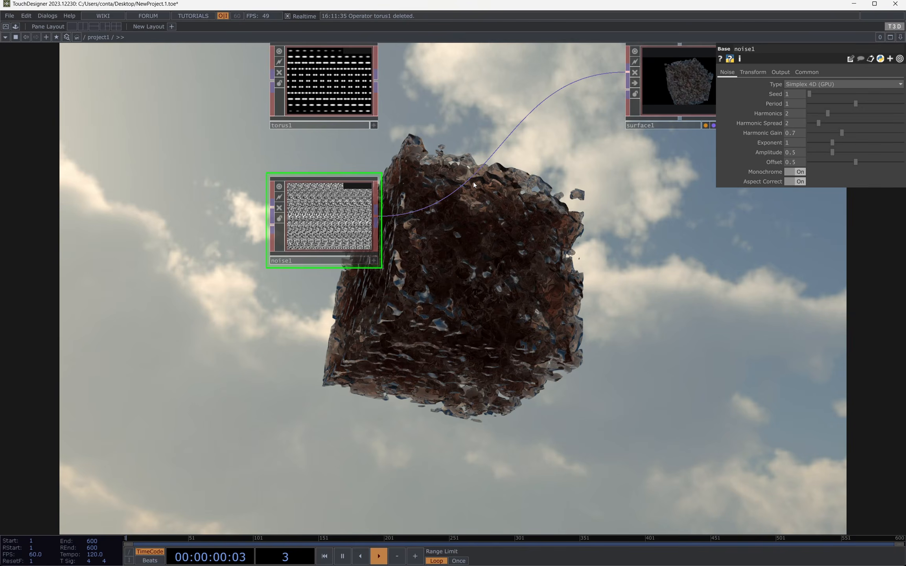
drag(514, 186, 487, 79)
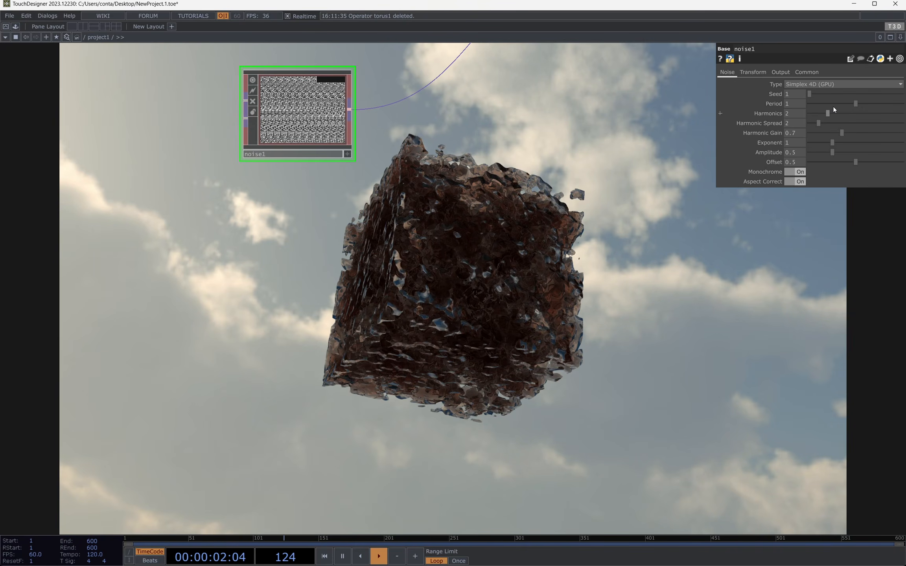
Step: Set noise1's Period to 3 and Harmonics to 1, and place its node below and to the left of torus1
click(798, 105)
text(3)
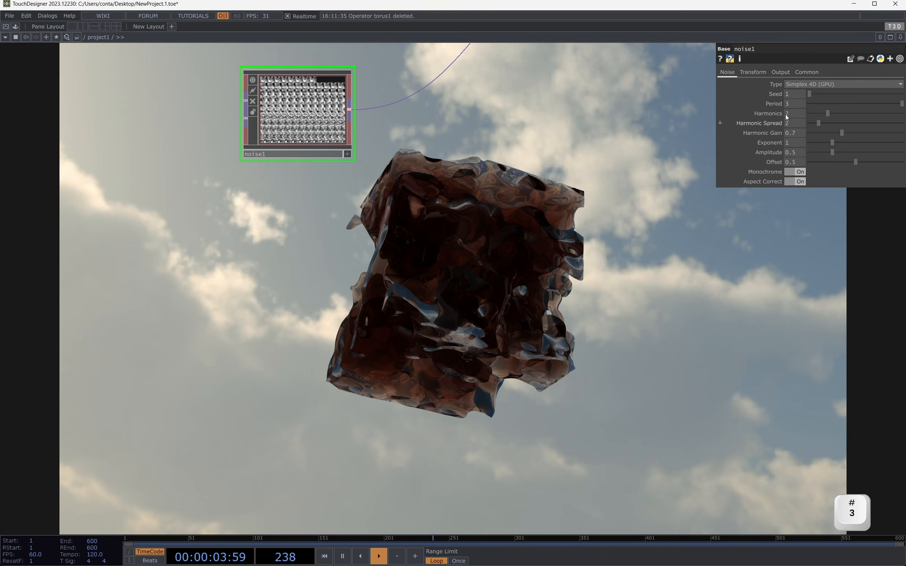
click(785, 114)
text(1)
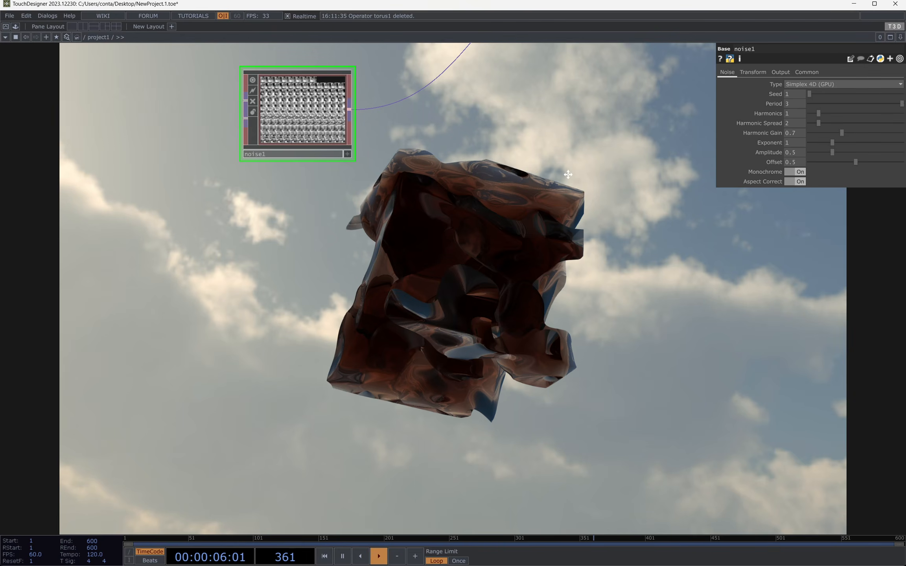
drag(565, 171, 555, 319)
drag(284, 259, 199, 242)
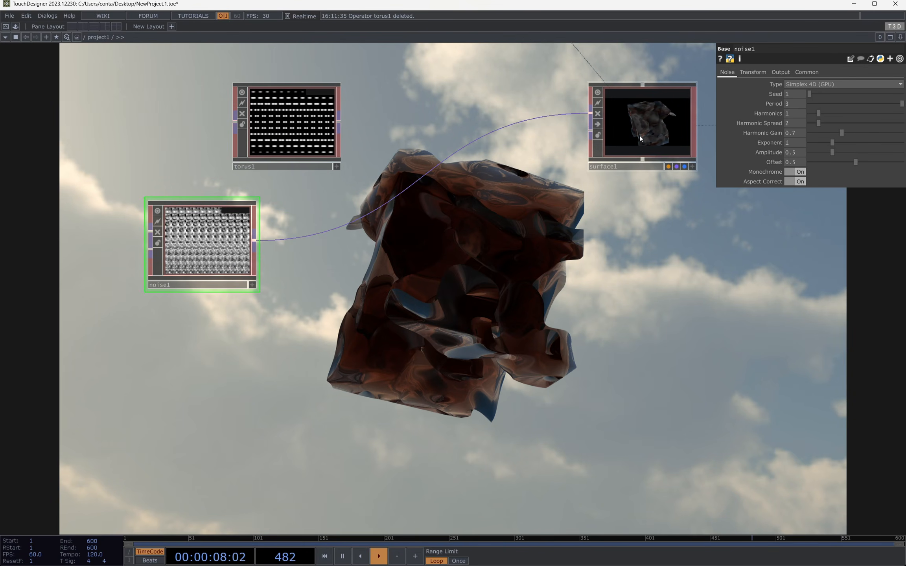
Step: Inspect the refractive noise volume in the fullscreen render from several camera angles
click(639, 135)
key(F1)
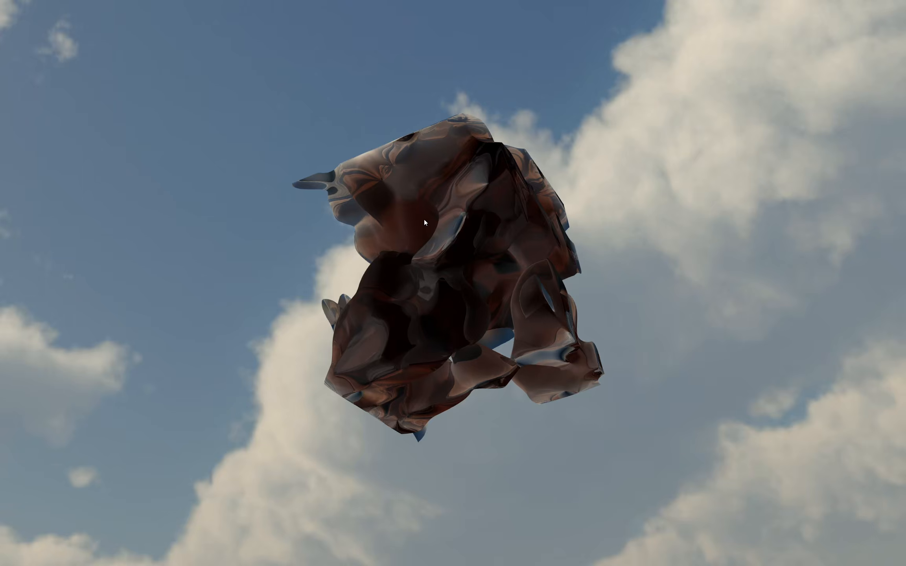
drag(424, 220, 718, 282)
drag(619, 300, 485, 366)
drag(341, 355, 412, 268)
key(Escape)
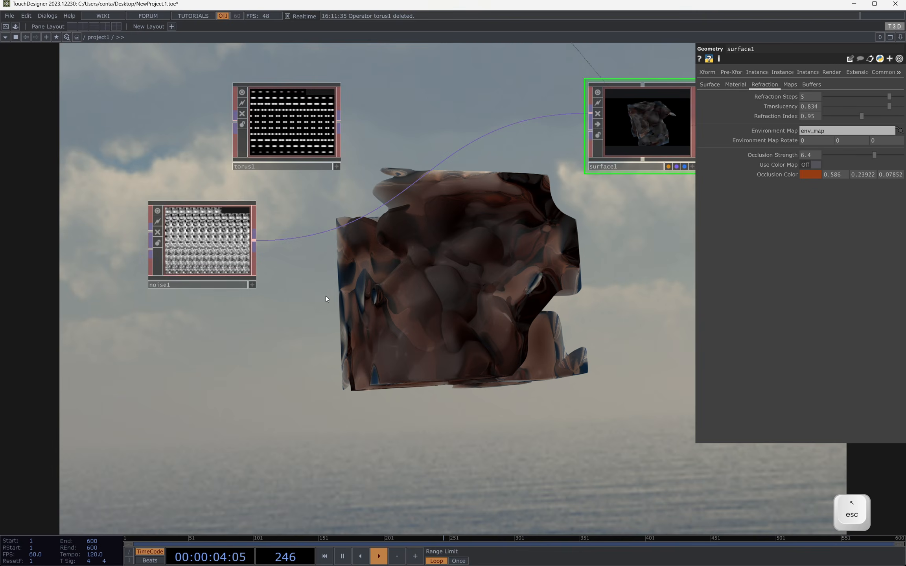
Step: Insert a T3D Blur operator between noise1 and surface1 in the network
scroll(330, 299, up, 2)
click(216, 290)
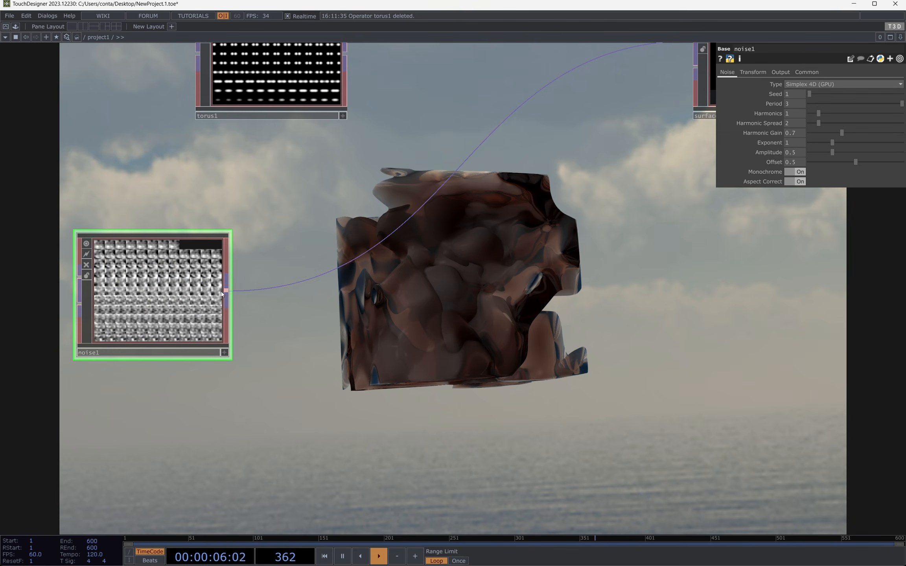
right_click(227, 291)
text(blu)
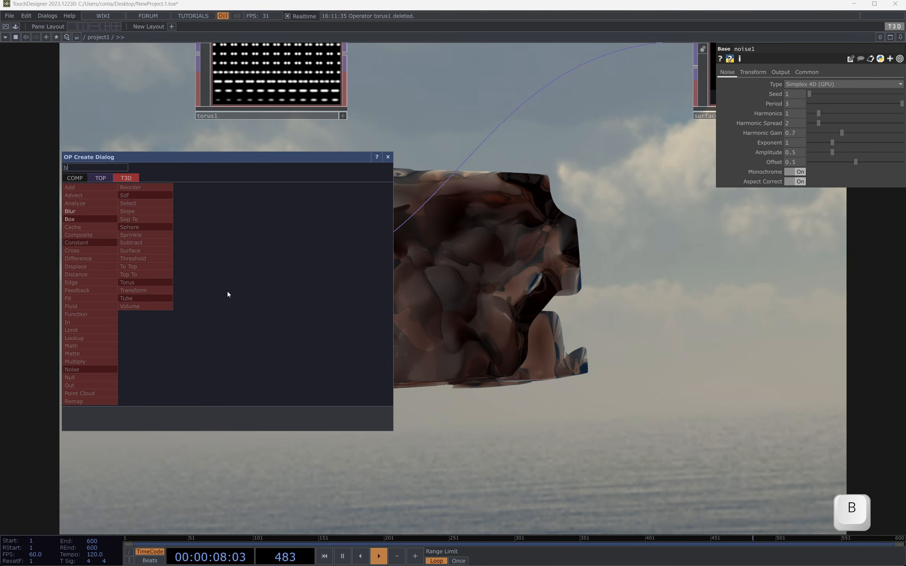
click(84, 213)
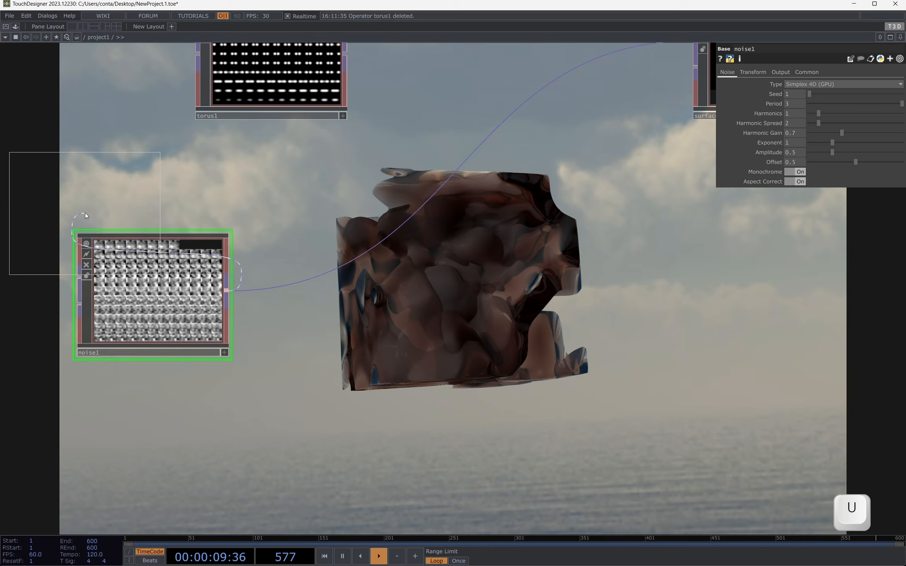
click(385, 272)
drag(573, 335, 480, 224)
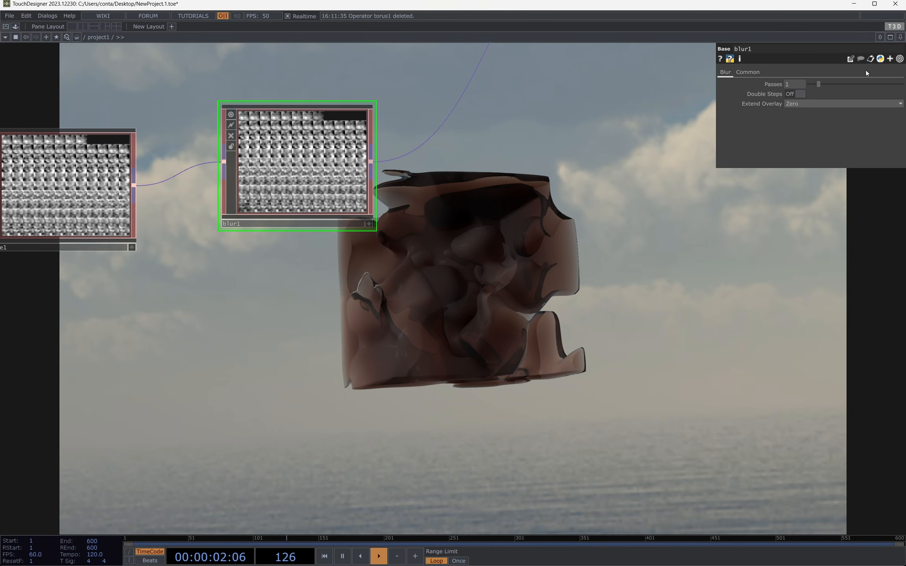
Step: Set blur1's Passes to 5 and check the smoothed volume in the fullscreen render
click(857, 86)
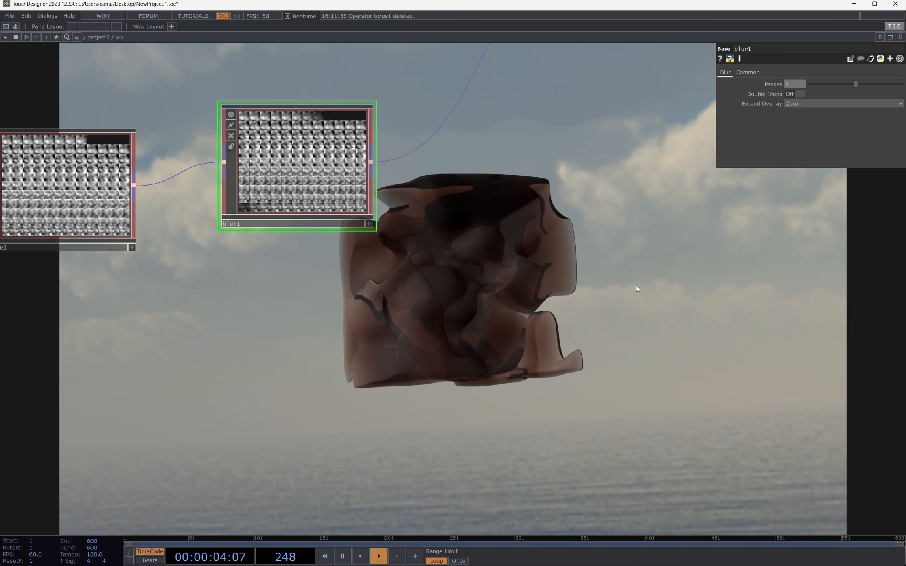
key(F1)
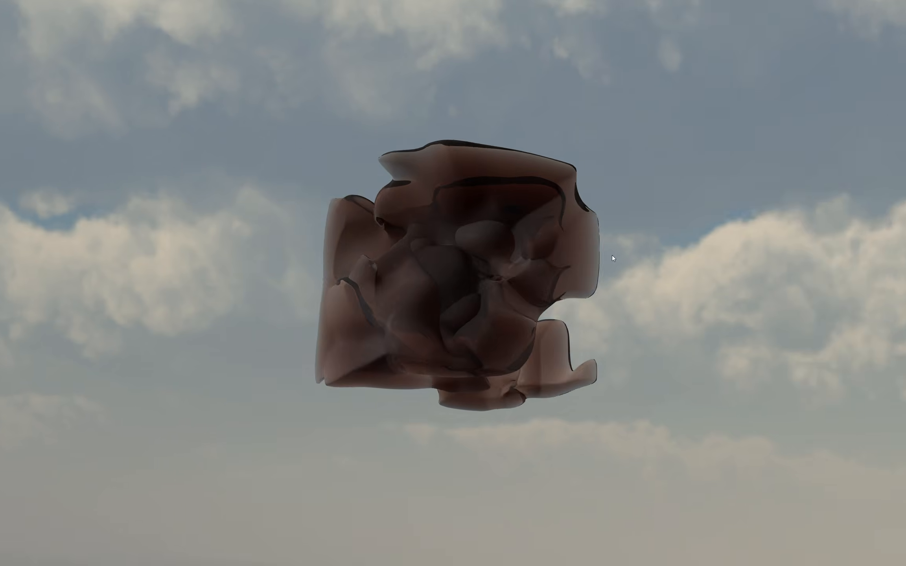
key(Escape)
Step: Align noise1 level with blur1, set its Translate 4D to the expression me.time.seconds*0.05, and show the animation fullscreen
drag(121, 218, 149, 219)
click(755, 73)
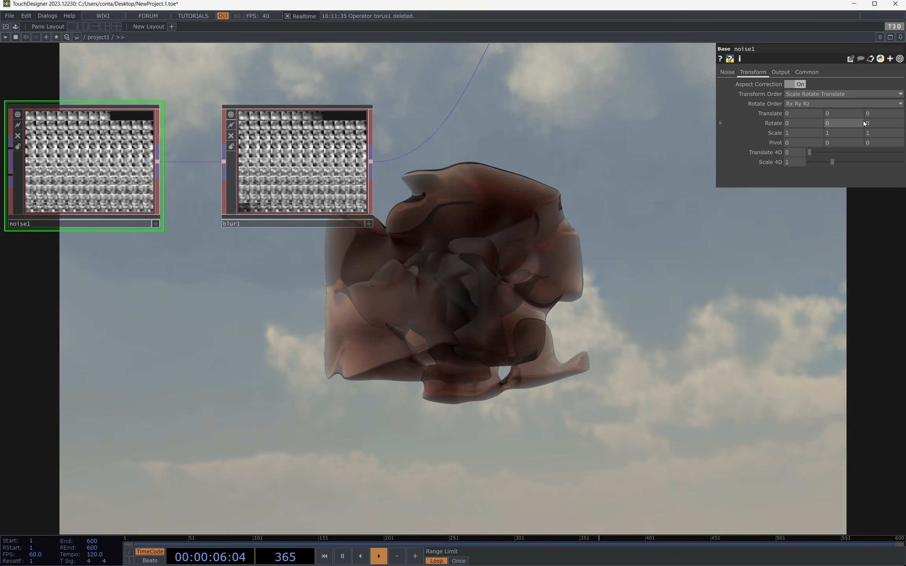
text(me.)
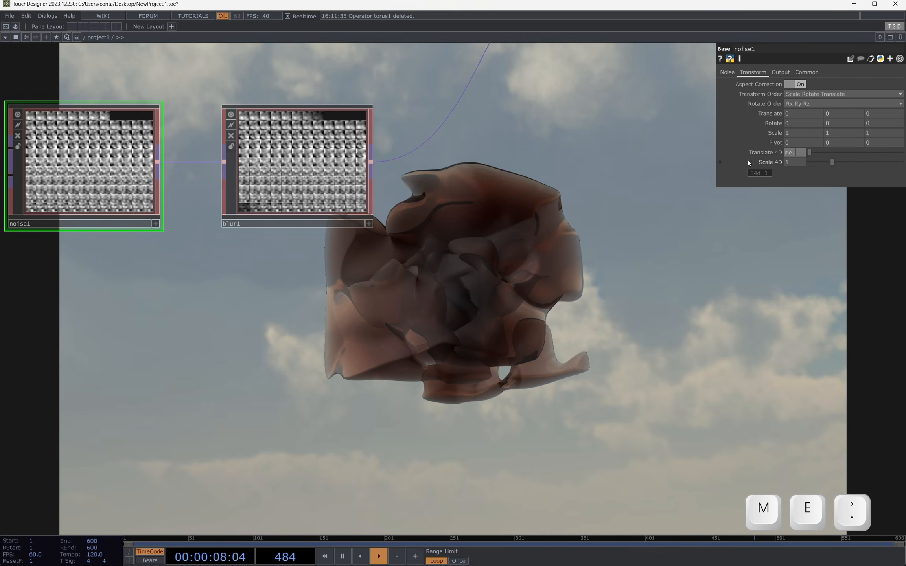
text(time.seconds*)
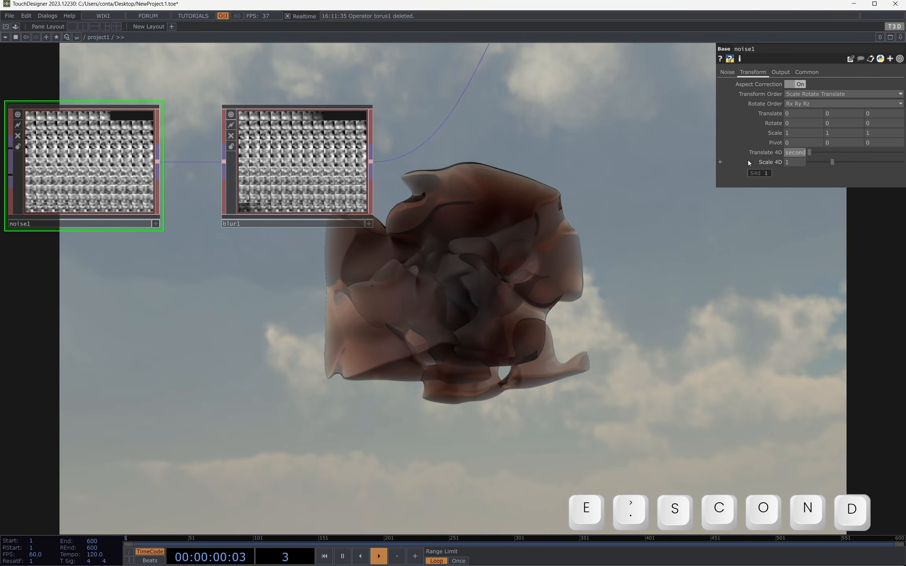
text(0.1)
key(BackSpace)
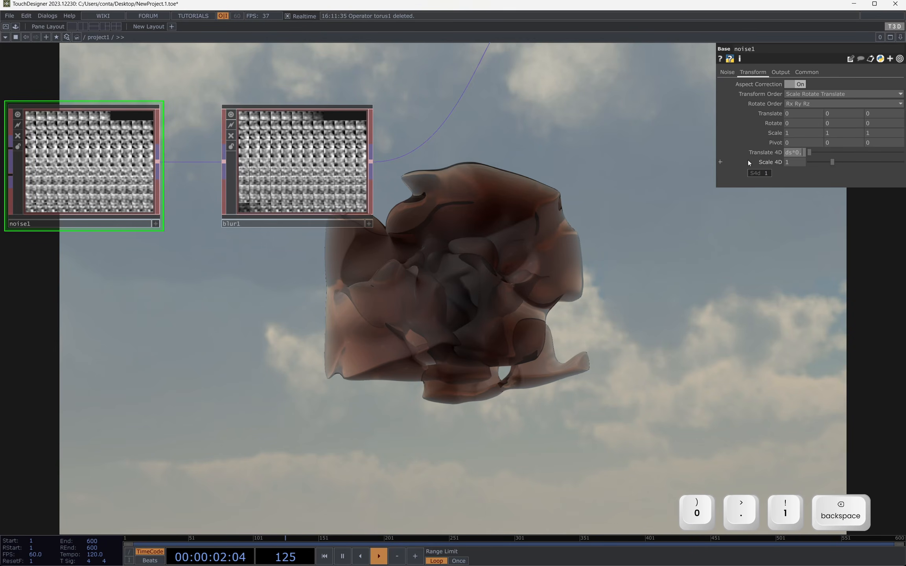
text(05)
key(Return)
key(F1)
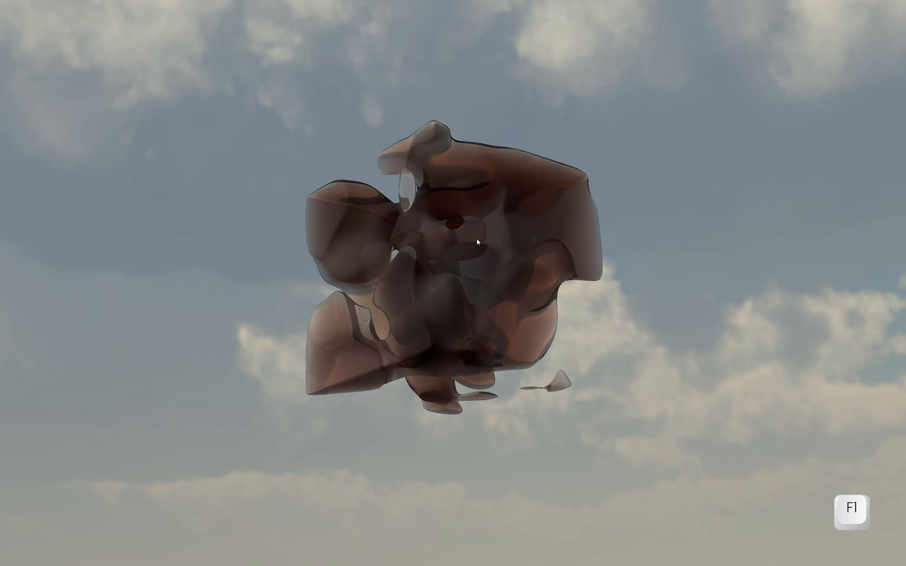
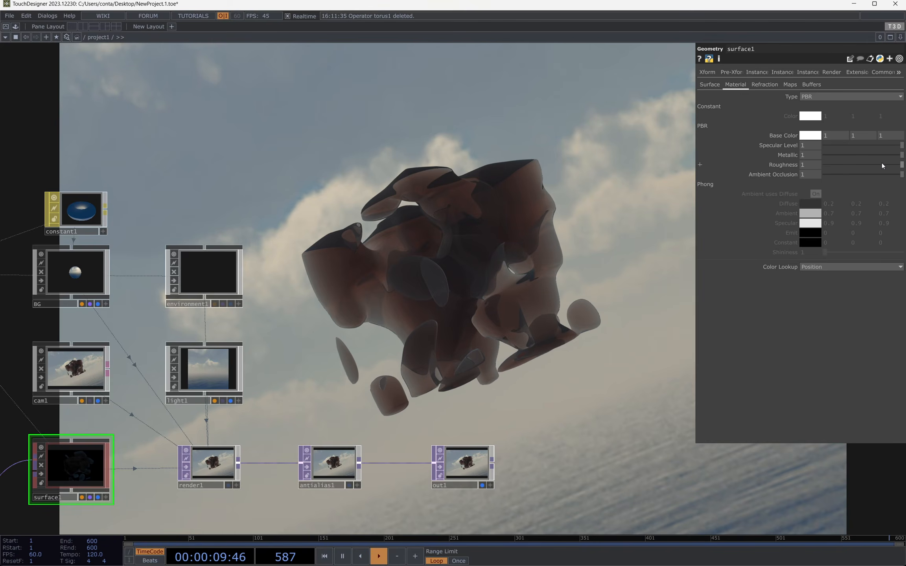
Step: Set surface1's PBR Roughness to 0.12 and Metallic to 0.869, viewing the shinier material in the fullscreen render
drag(881, 166, 834, 165)
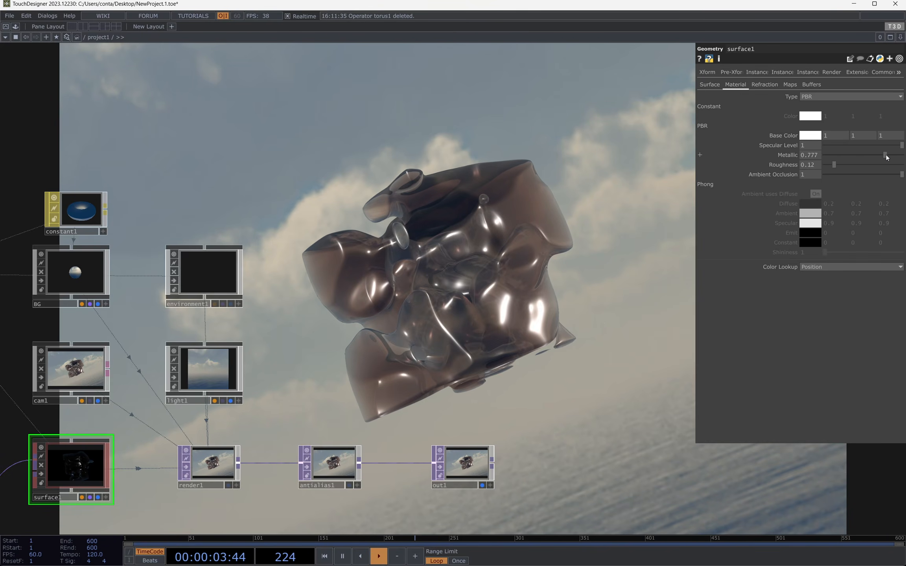
key(F1)
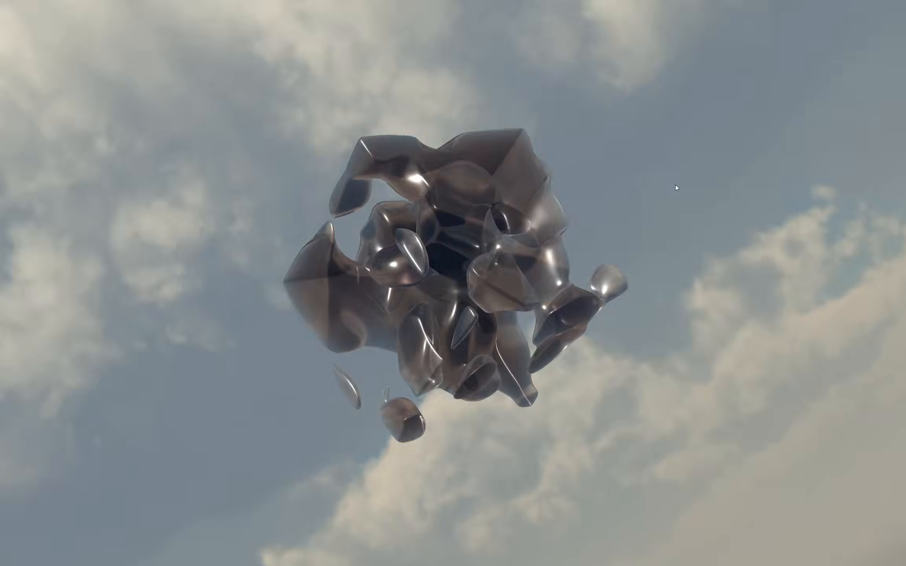
key(h)
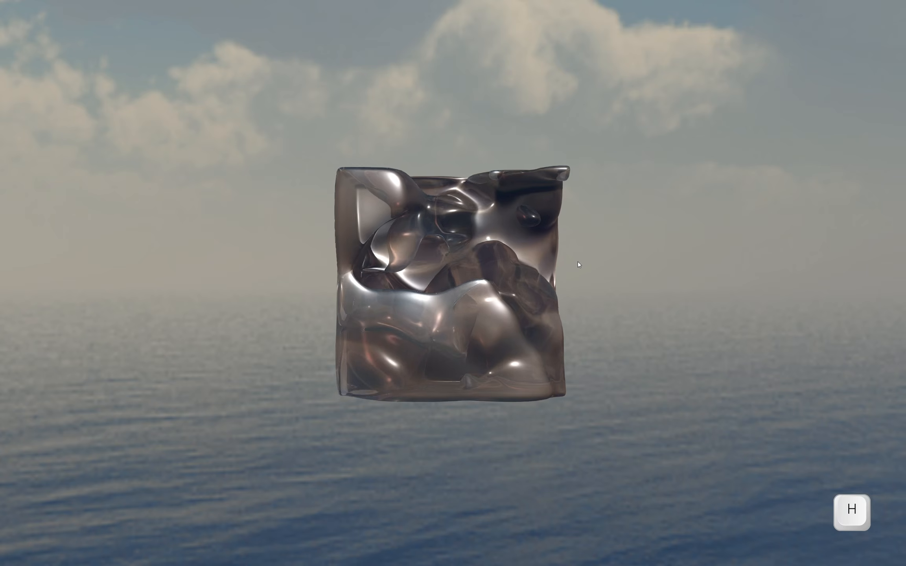
key(Escape)
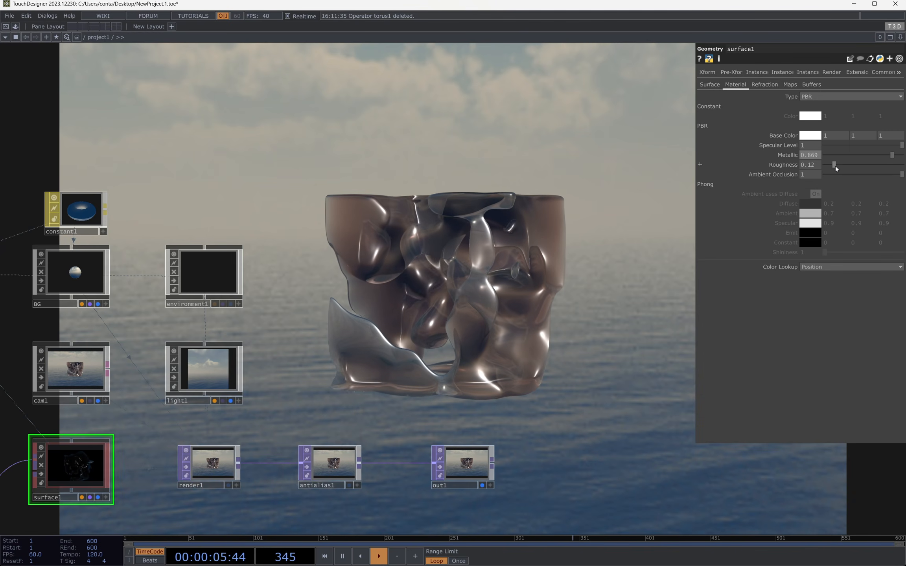
Step: Raise surface1's Roughness to 0.234 and check the softer reflections in the fullscreen render
drag(834, 165, 868, 167)
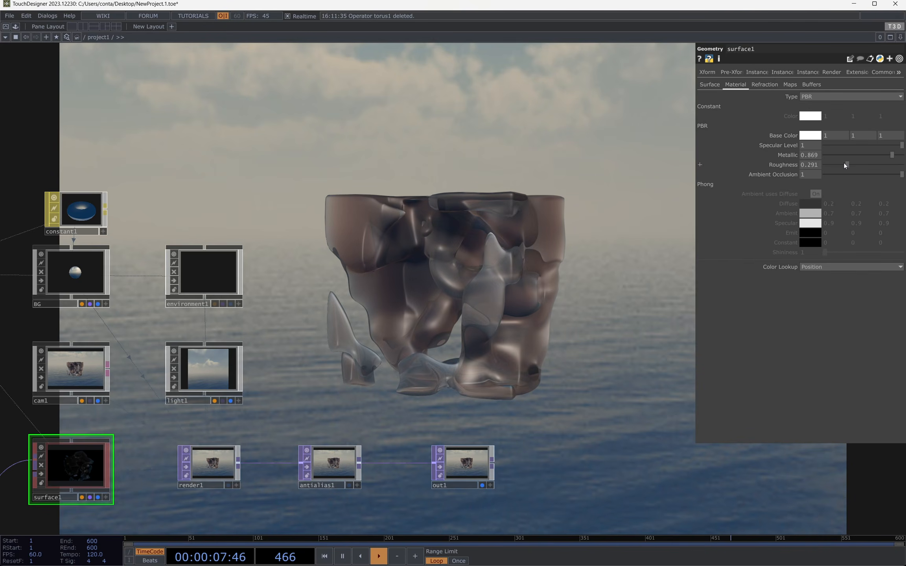
key(F1)
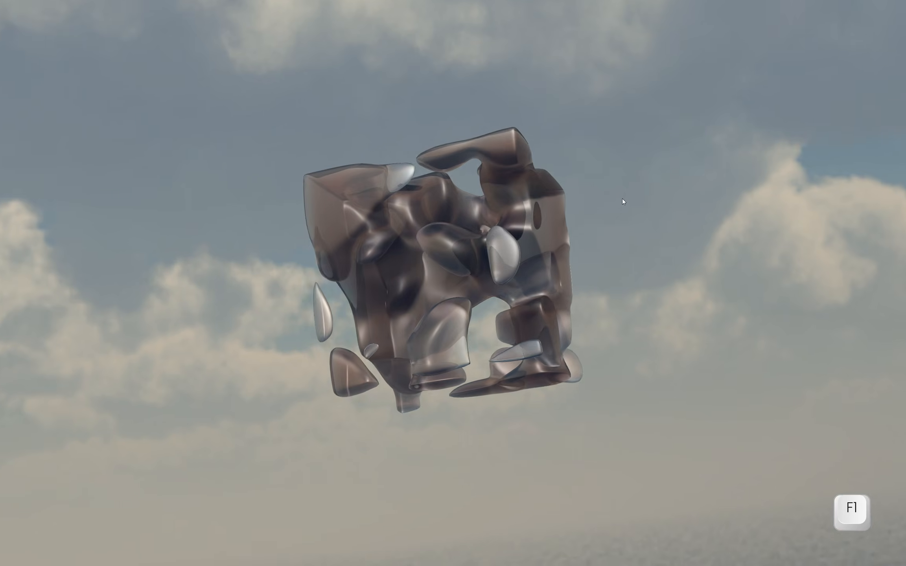
key(Escape)
Step: Set surface1's Refraction Index to 1.12 and check the distortion in the fullscreen render
click(763, 84)
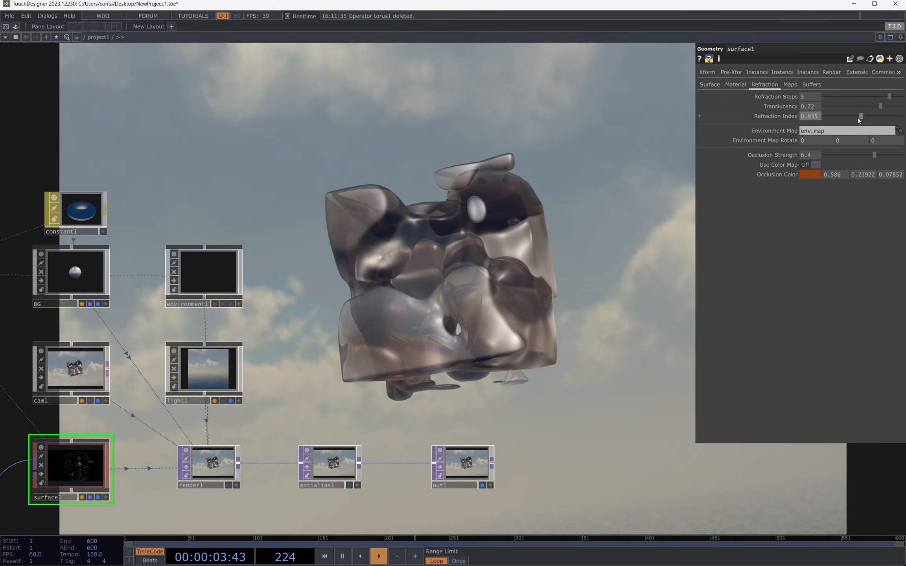
drag(858, 118, 871, 114)
key(F1)
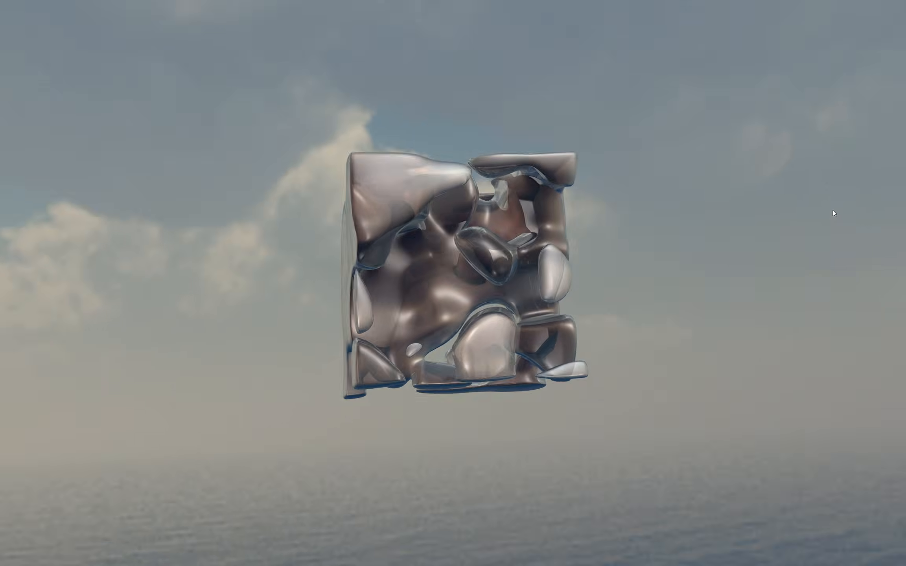
key(Escape)
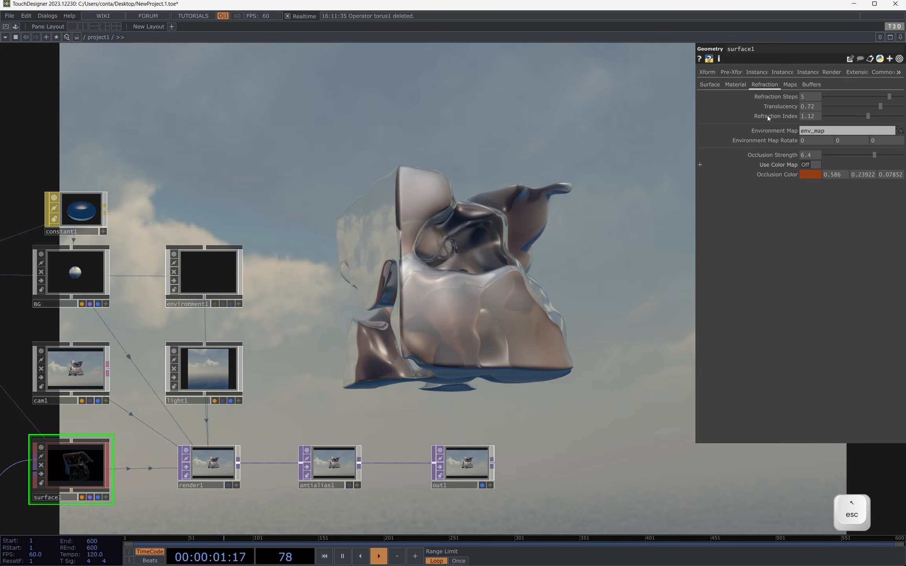
Step: Move torus1, noise1 and blur1 together farther away from surface1 to free space in the network
click(792, 87)
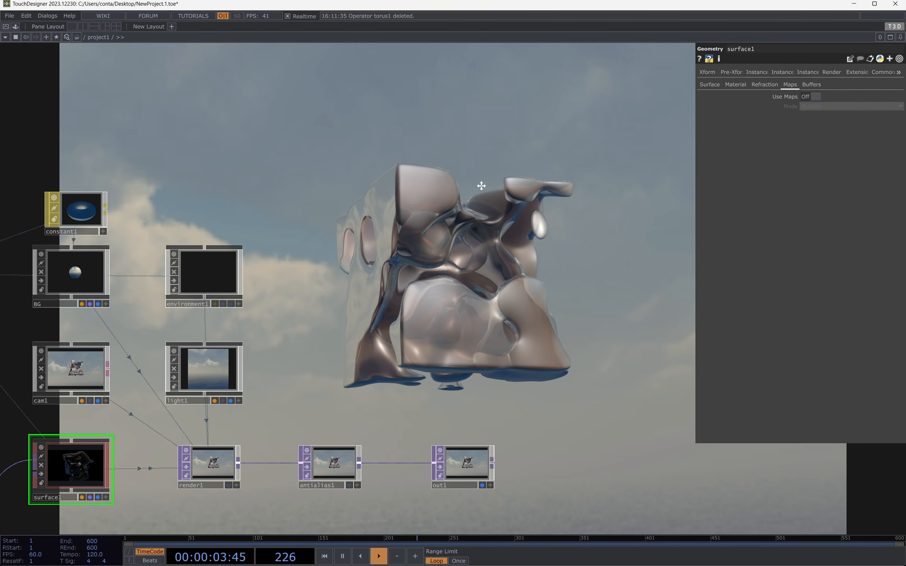
drag(406, 301, 673, 122)
drag(279, 366, 362, 298)
drag(456, 251, 458, 359)
drag(380, 412, 478, 332)
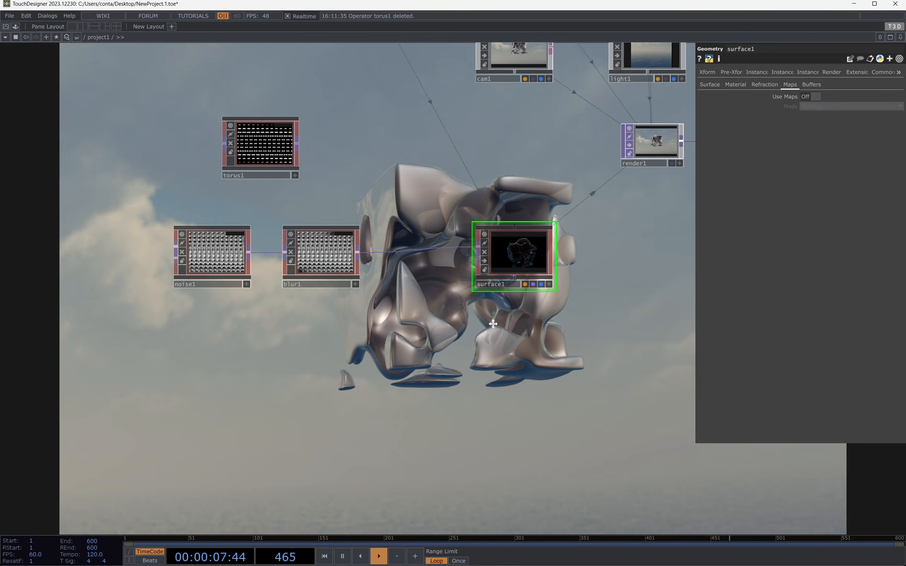
right_drag(132, 178, 325, 259)
drag(326, 260, 207, 259)
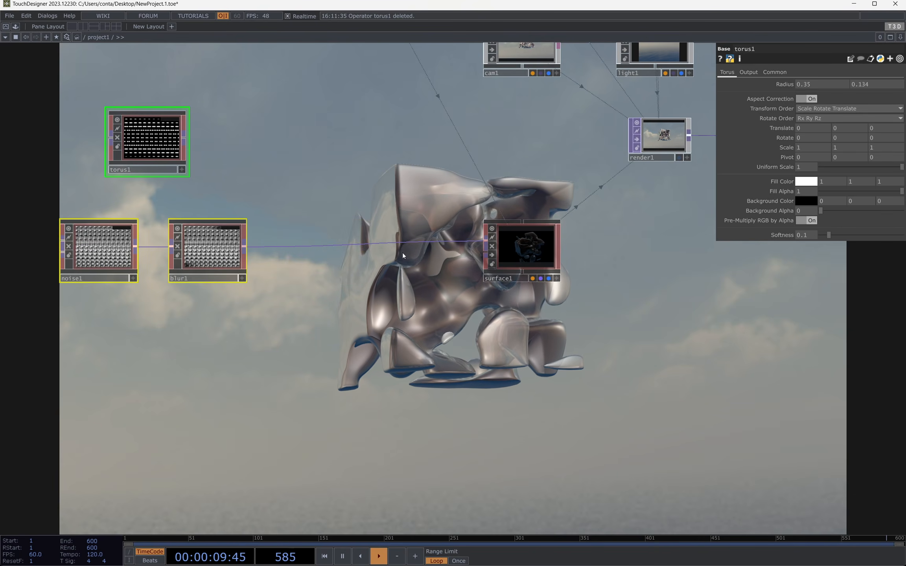
Step: Turn on Use Maps for surface1 to enable its additional map inputs
click(508, 251)
drag(574, 240, 601, 134)
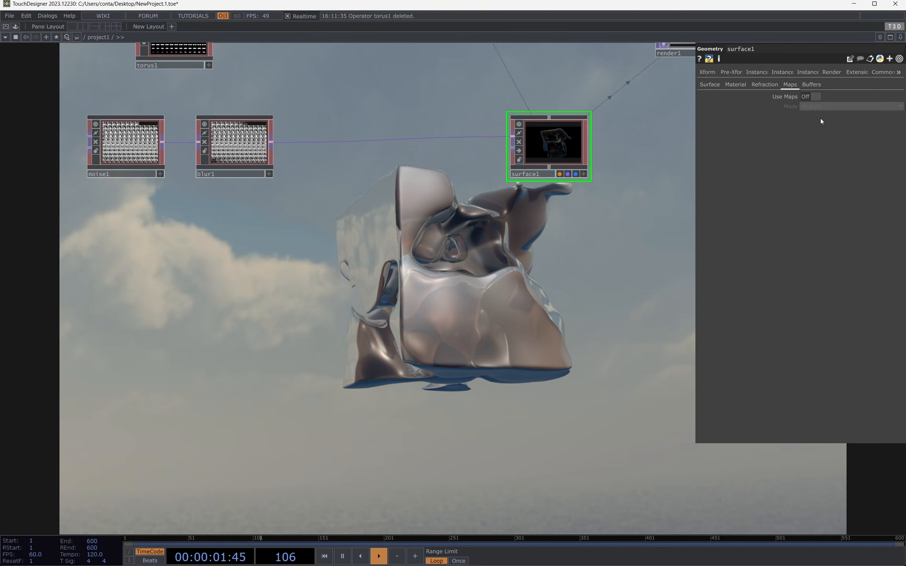
click(739, 85)
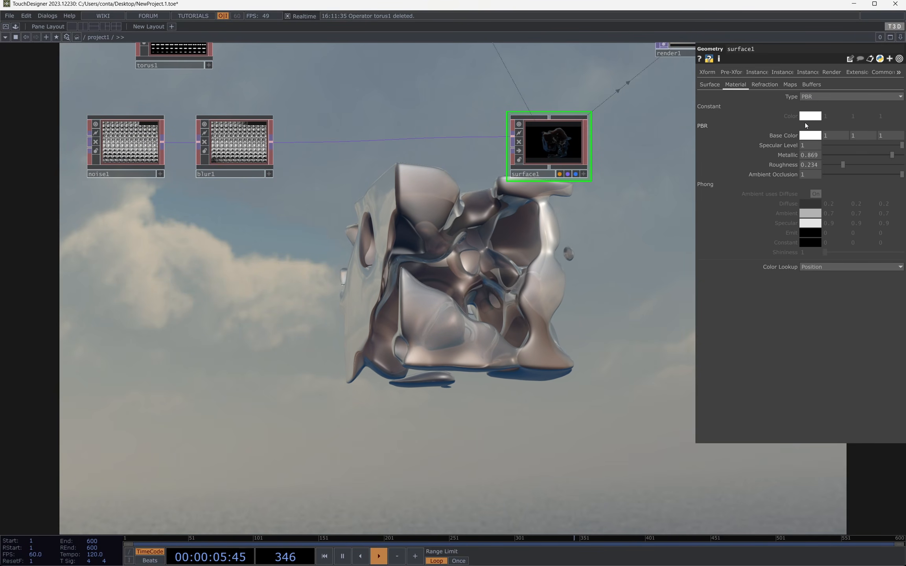
click(790, 84)
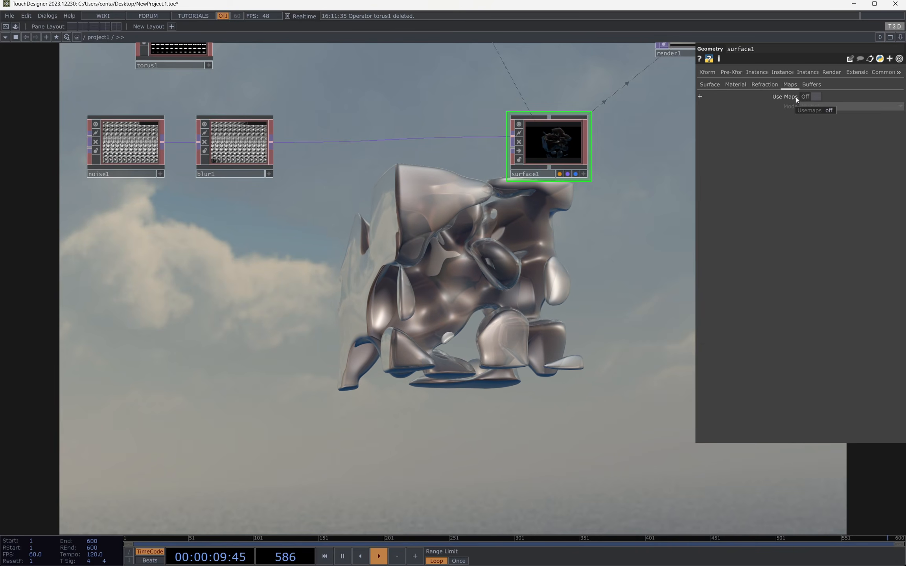
scroll(554, 108, up, 5)
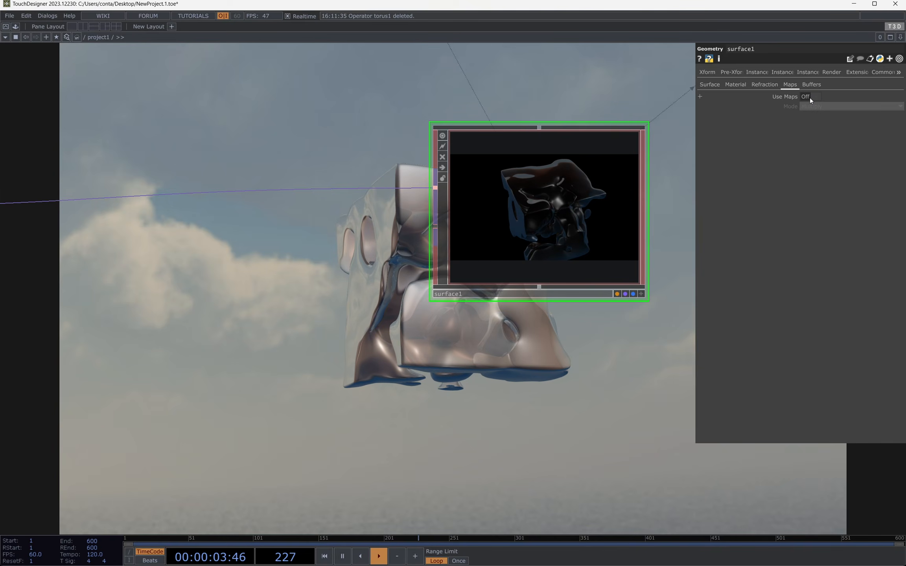
click(810, 97)
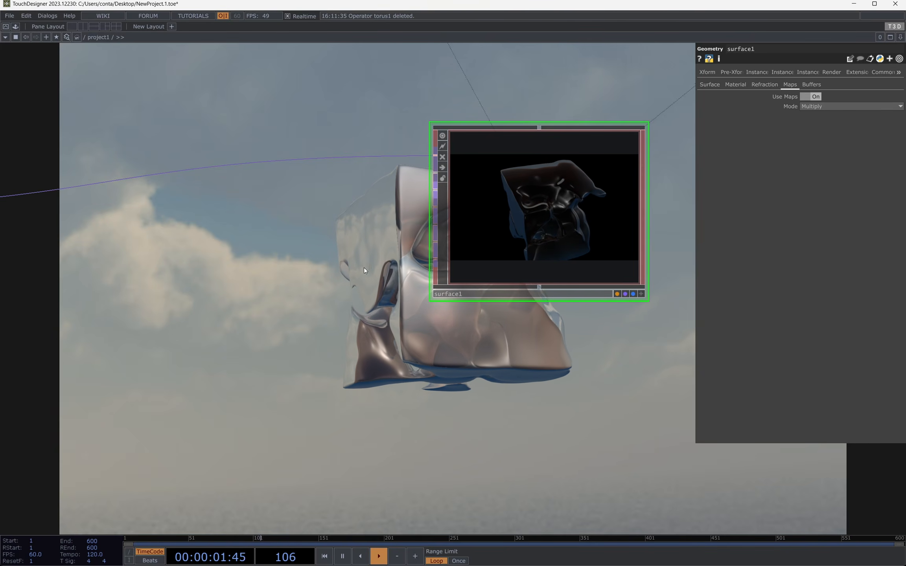
Step: Add a T3D Box operator below the blur1–surface1 connection and set its Y Scale to 0.5
drag(363, 267, 506, 221)
scroll(498, 234, down, 5)
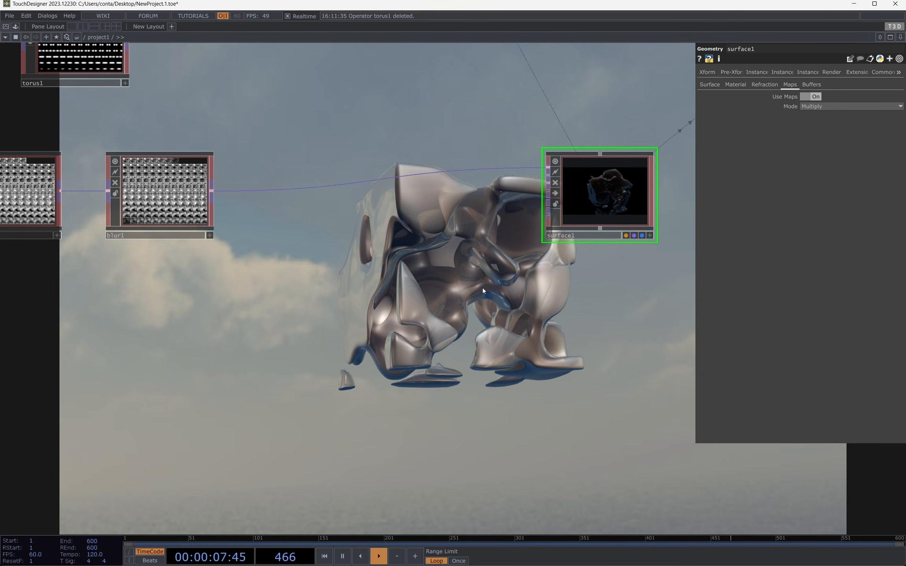
key(Tab)
click(510, 175)
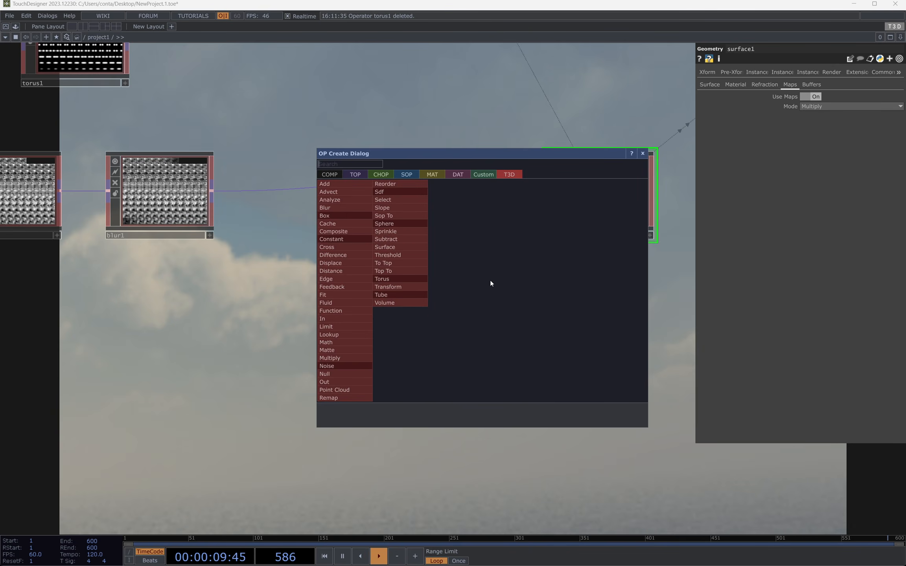
text(box)
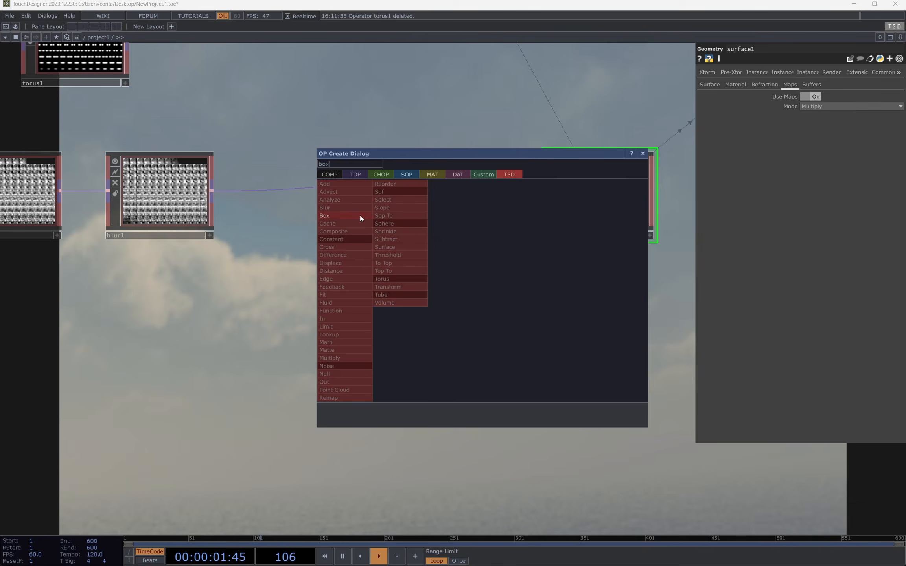
click(359, 216)
click(376, 391)
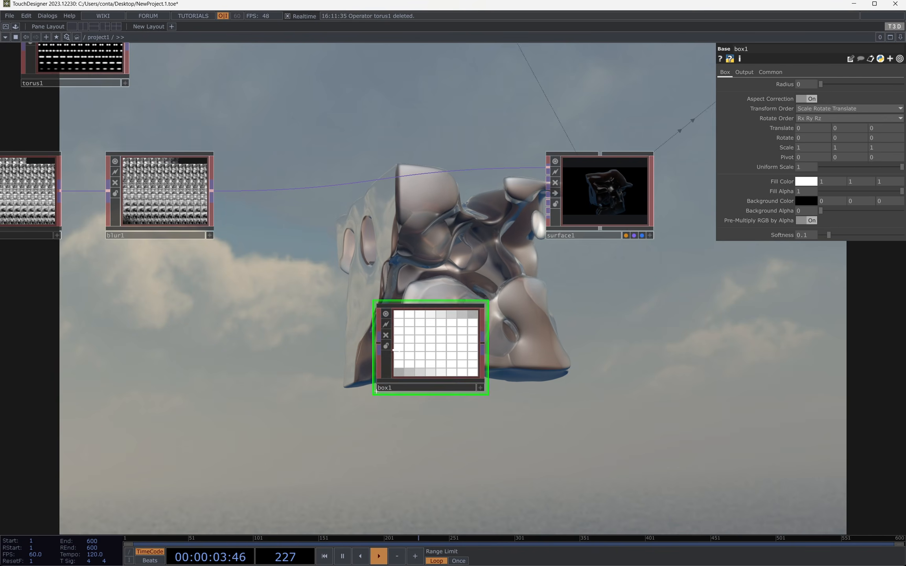
drag(397, 350, 363, 367)
drag(850, 148, 828, 148)
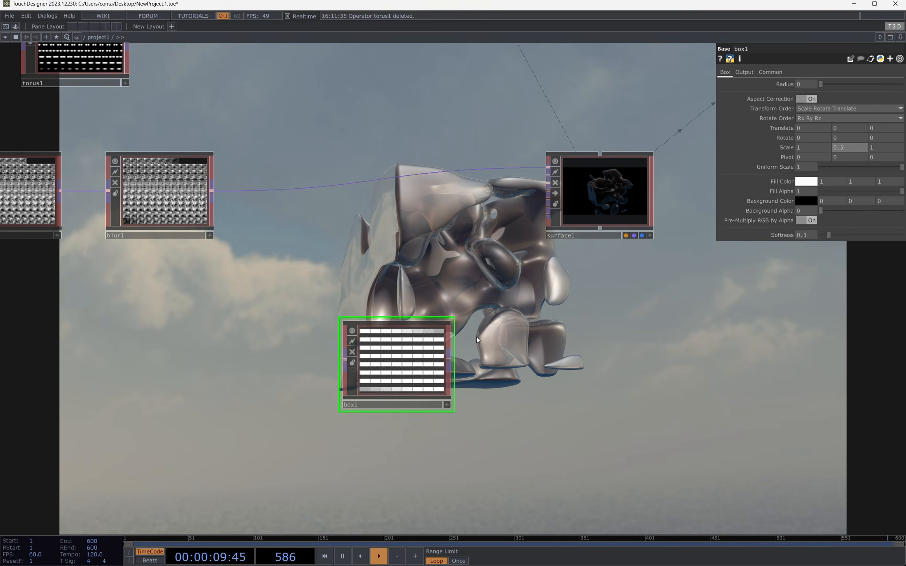
drag(397, 362, 330, 346)
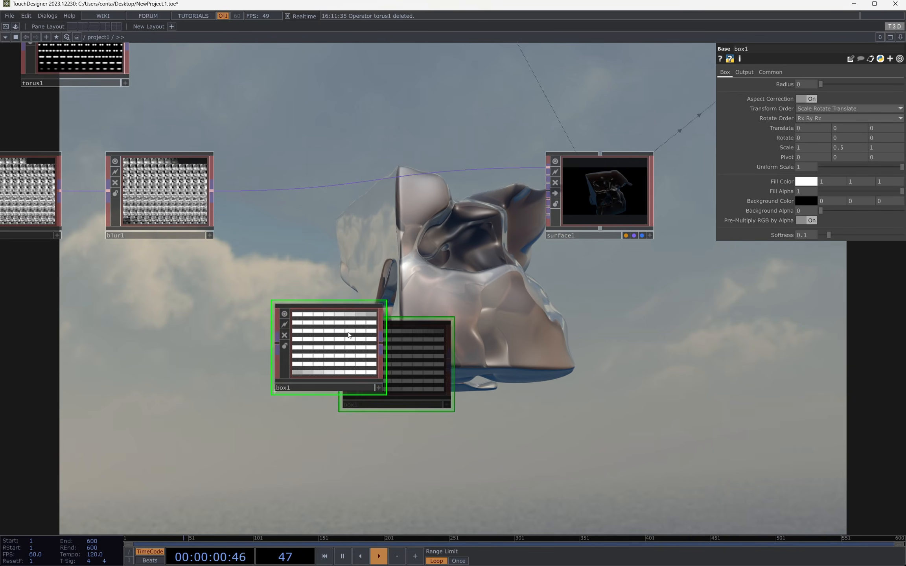
Step: Connect box1's output to surface1's Translucency map input
click(548, 216)
key(3)
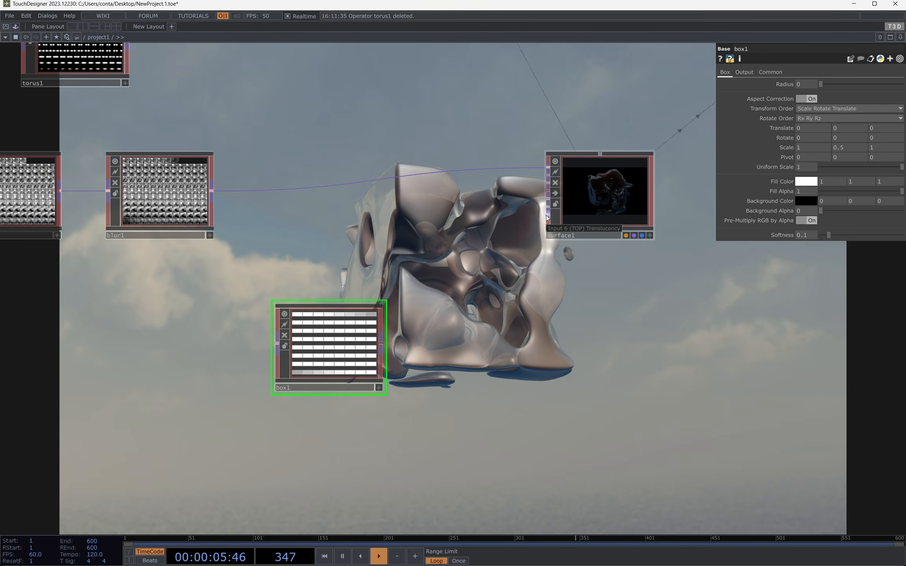
click(383, 350)
Step: Set box1's Uniform Scale to 1.3 and Y Scale to 0.42, checking the translucent band in the fullscreen render
drag(524, 303, 365, 256)
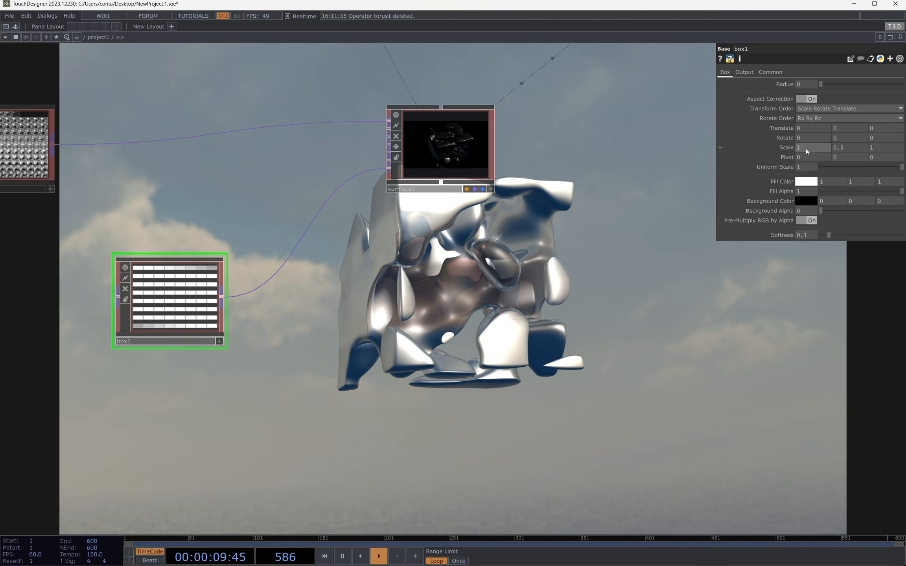
middle_drag(803, 167, 846, 138)
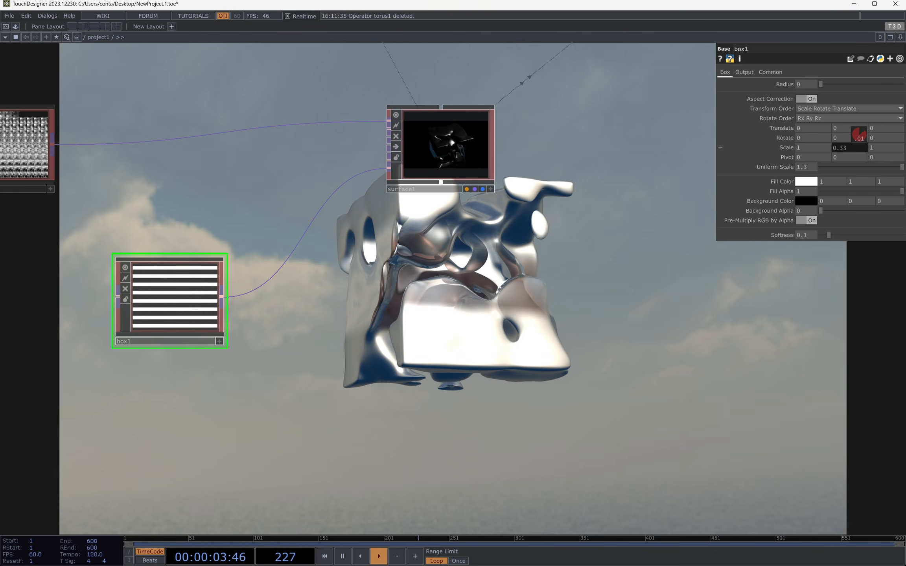
key(F1)
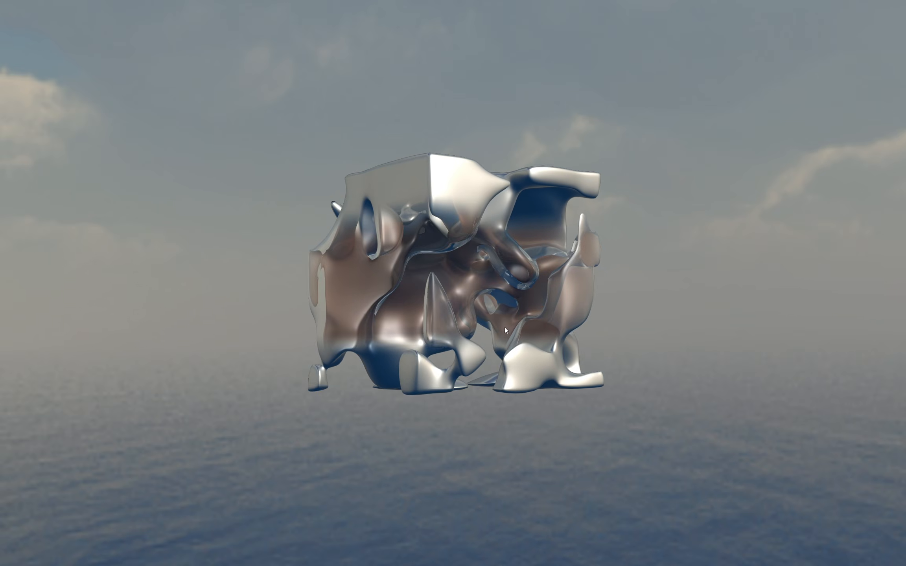
key(Escape)
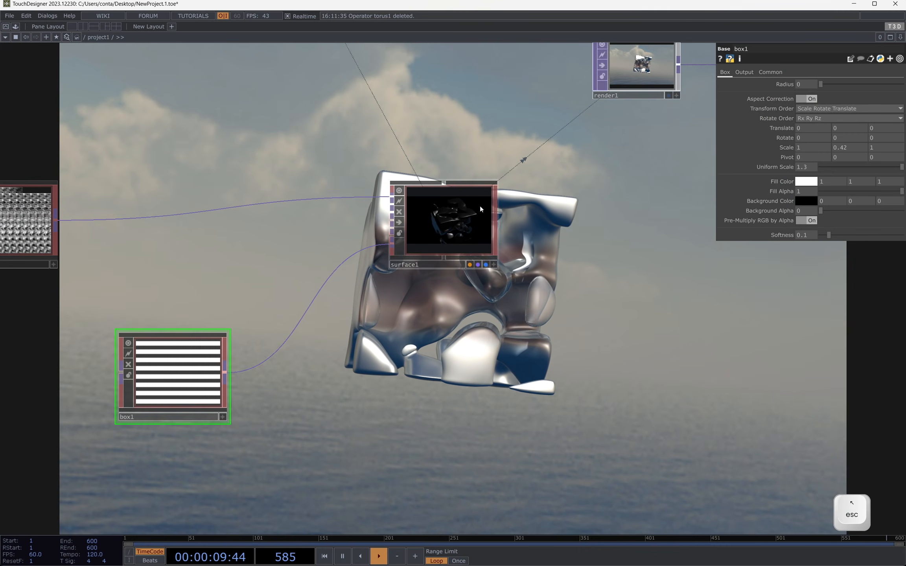
Step: Raise surface1's Translucency to 0.954 and check the mapped material in the fullscreen render
click(480, 209)
click(774, 85)
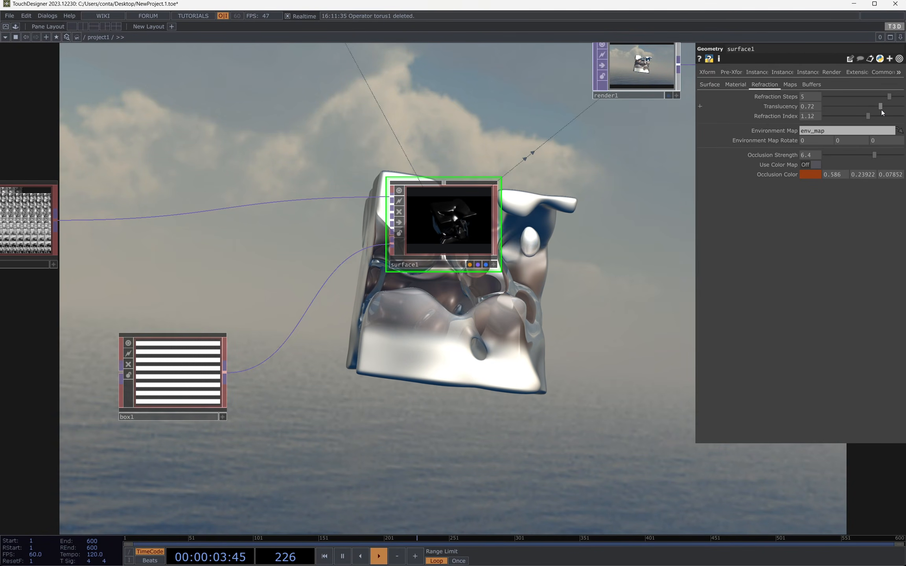
drag(881, 107, 898, 110)
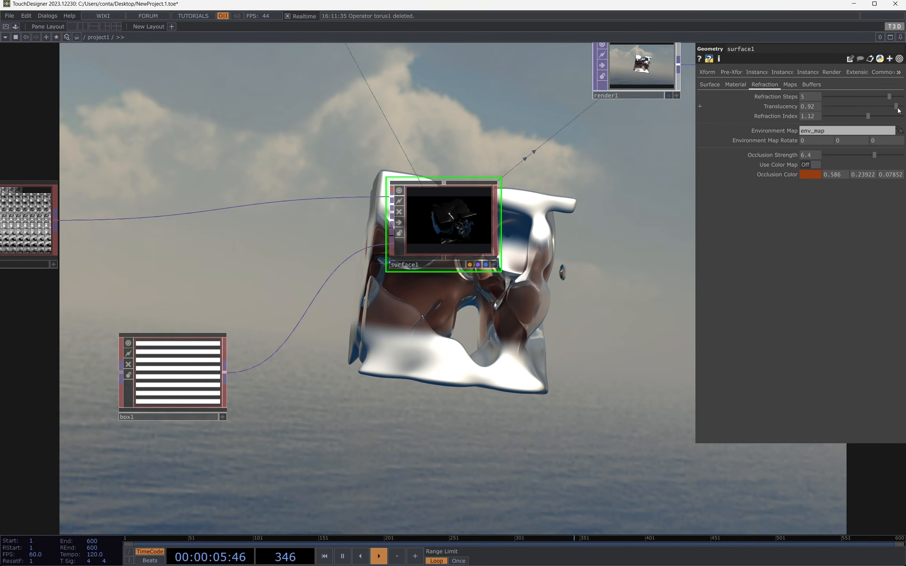
key(F1)
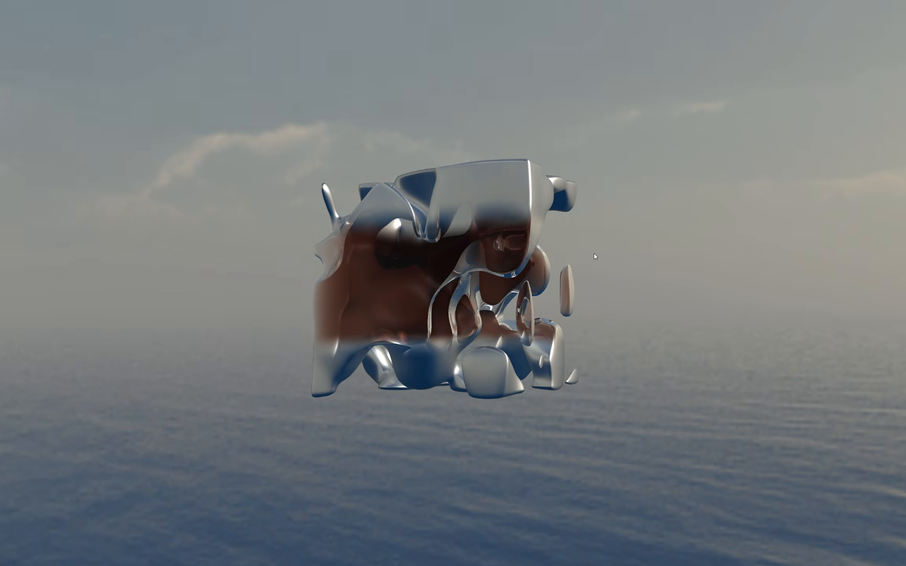
key(Escape)
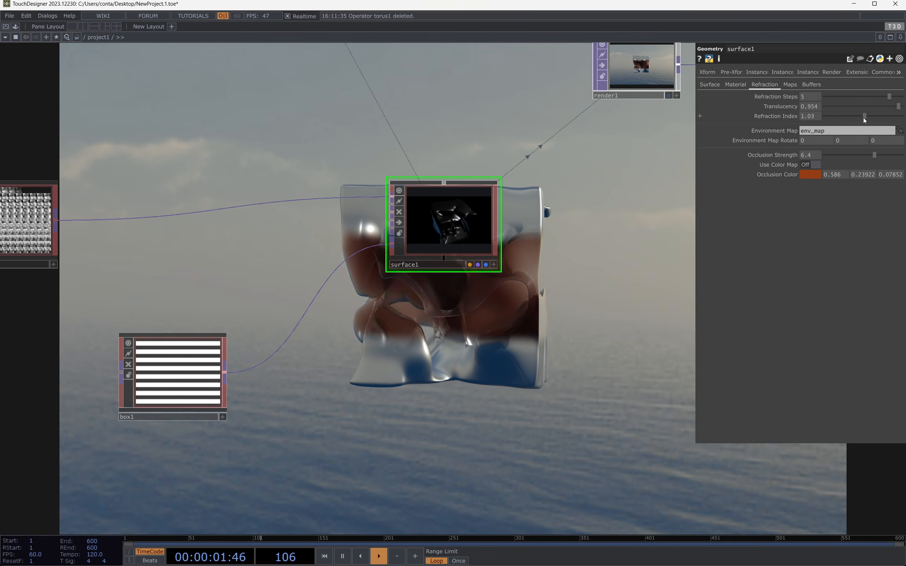
Step: Set surface1's Refraction Index to 0.98 and view the refraction in the fullscreen render
click(863, 118)
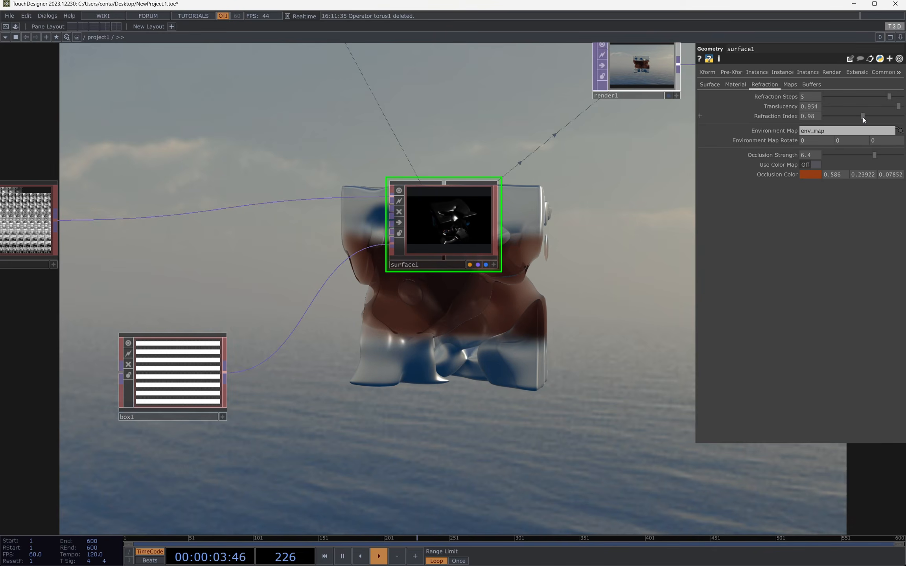
key(F1)
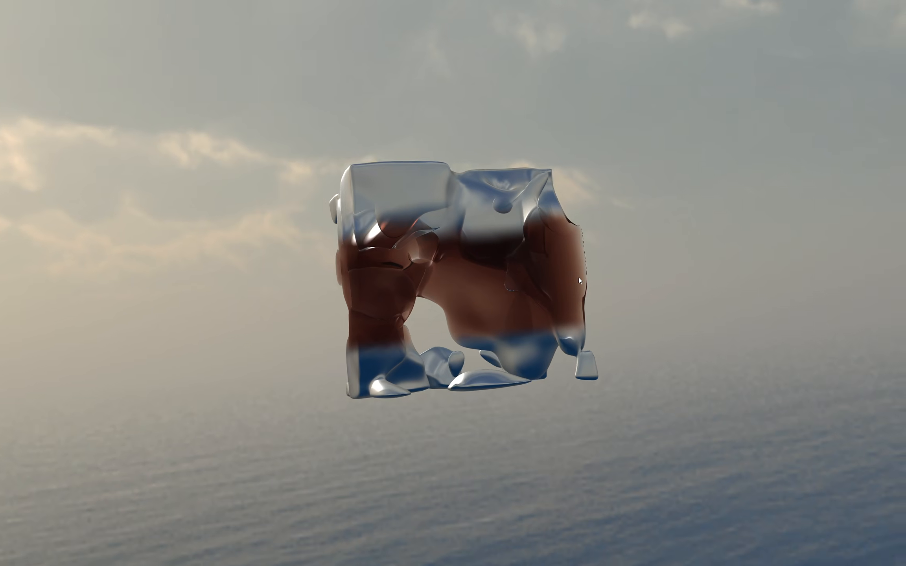
key(Escape)
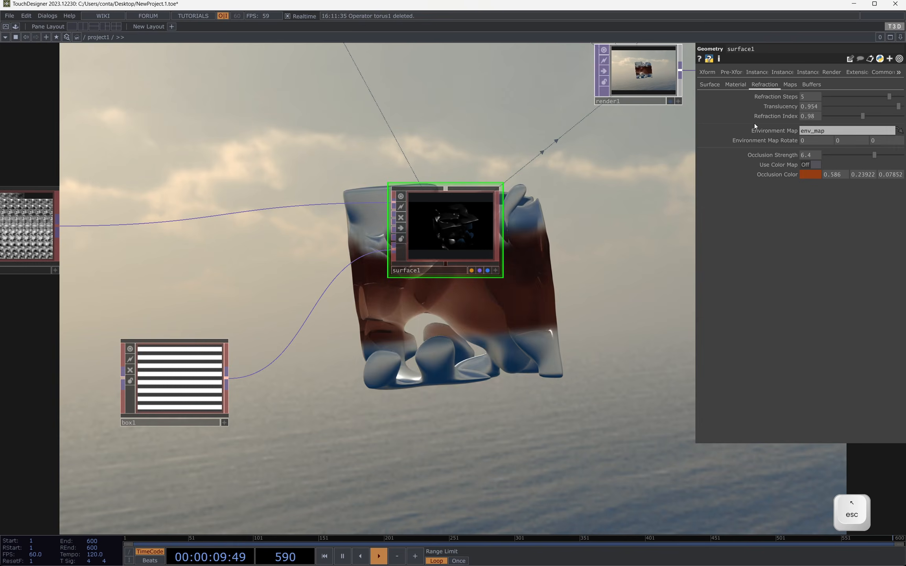
Step: Set surface1's Occlusion Strength to 0 and check the material in the fullscreen render
drag(870, 159, 812, 159)
key(F1)
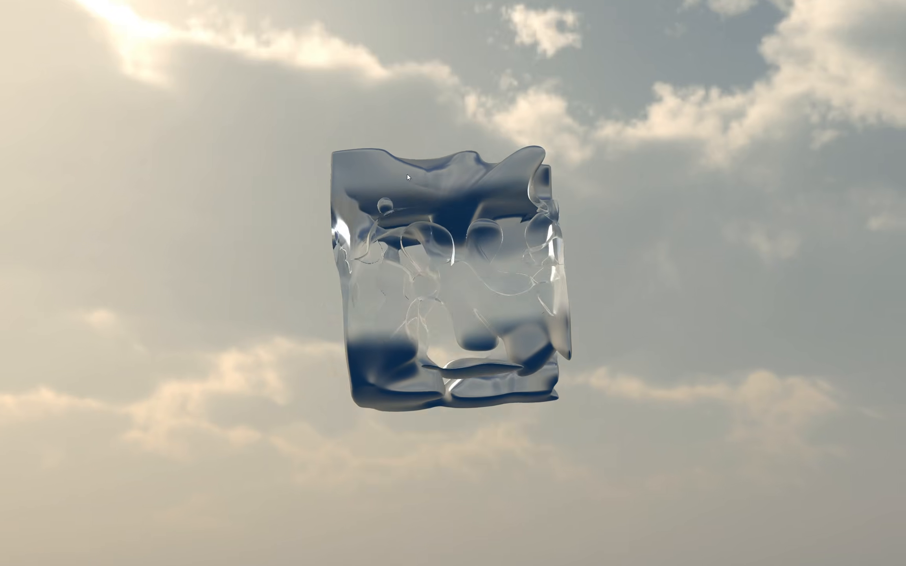
key(Escape)
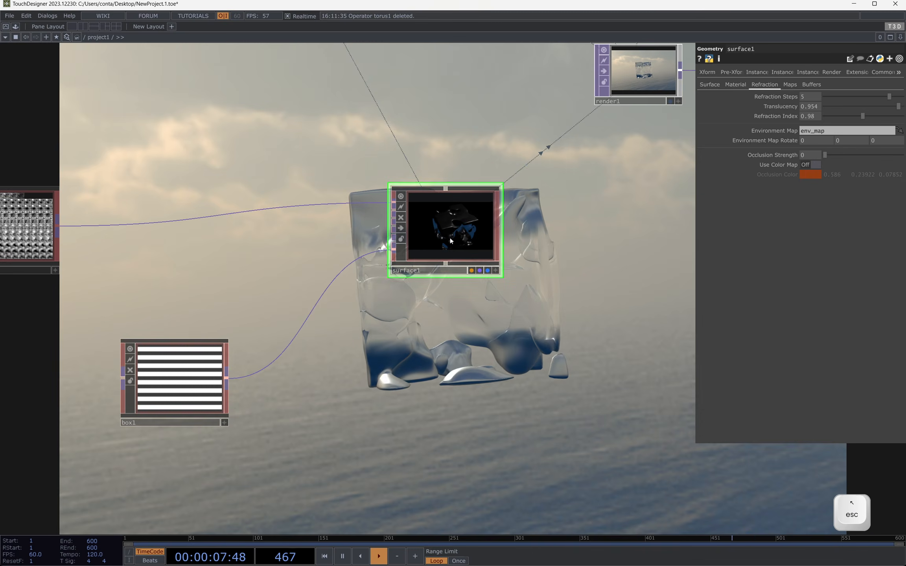
Step: Set box1's Softness to 0 and check the edges of the translucent band in the fullscreen render
click(203, 395)
drag(462, 299, 419, 167)
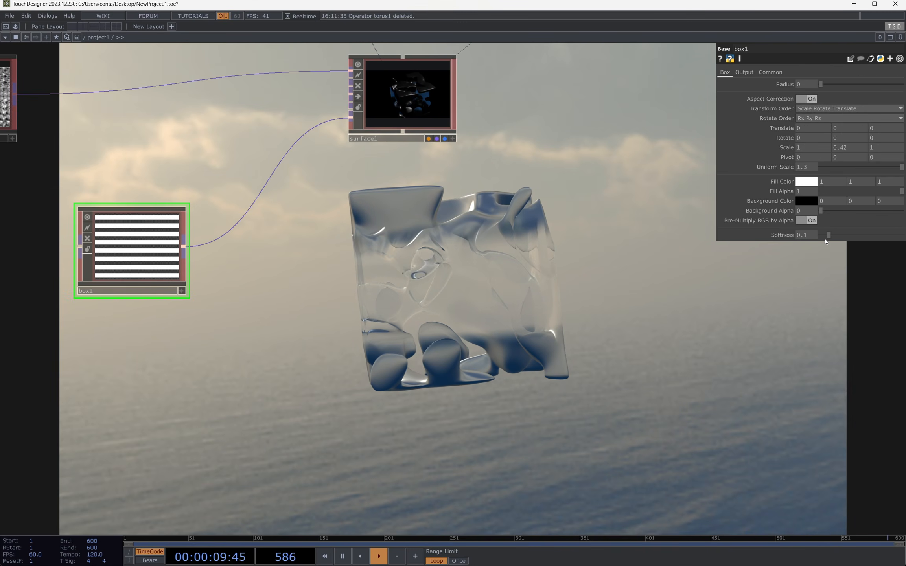
drag(828, 235, 820, 235)
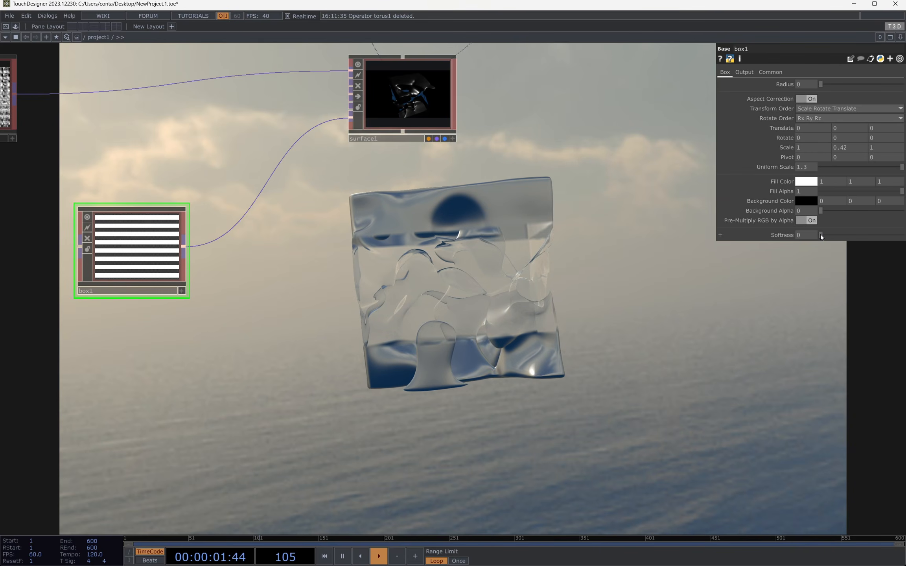
key(F1)
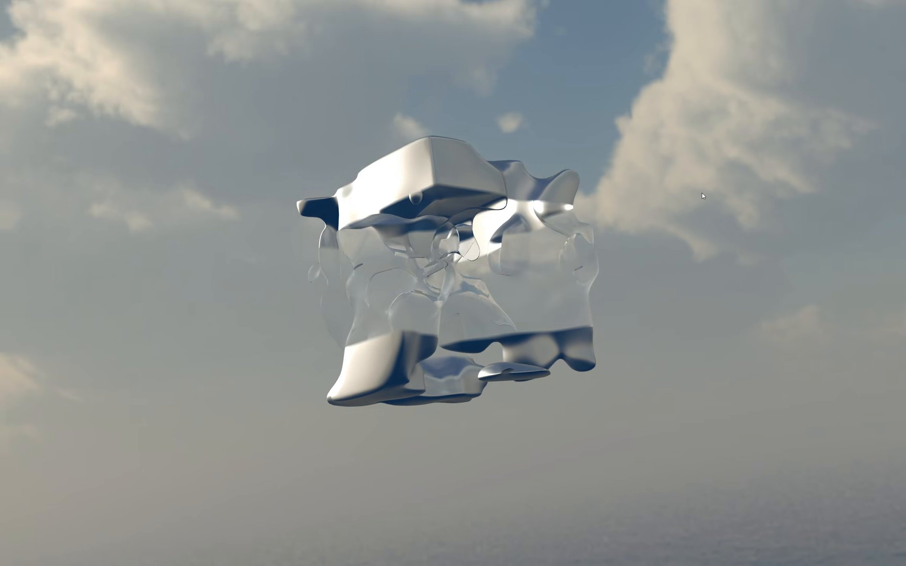
key(Escape)
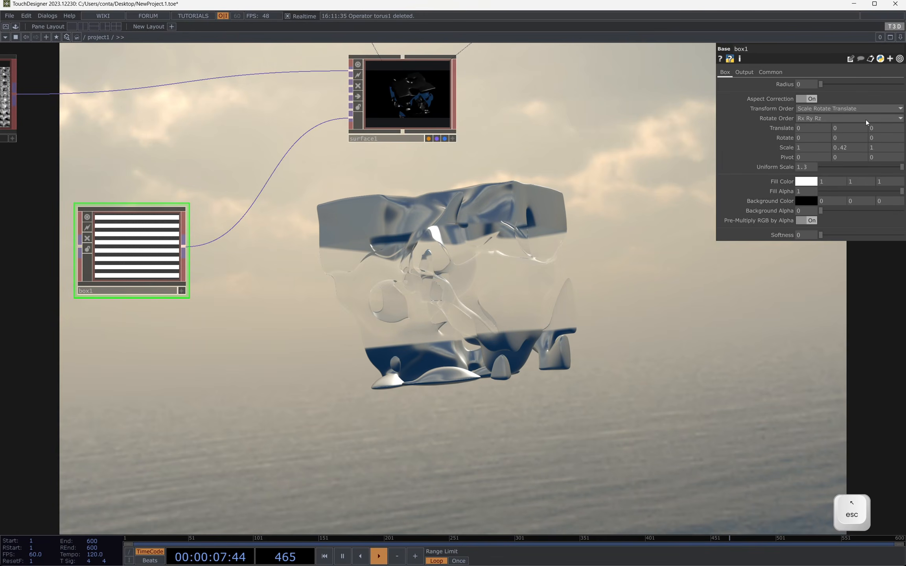
Step: Set box1's Y Scale to 0.22 and view the thinner translucent band in the fullscreen render
mouse_move(862, 147)
mouse_down()
mouse_move(862, 156)
mouse_move(858, 134)
mouse_move(849, 134)
mouse_up()
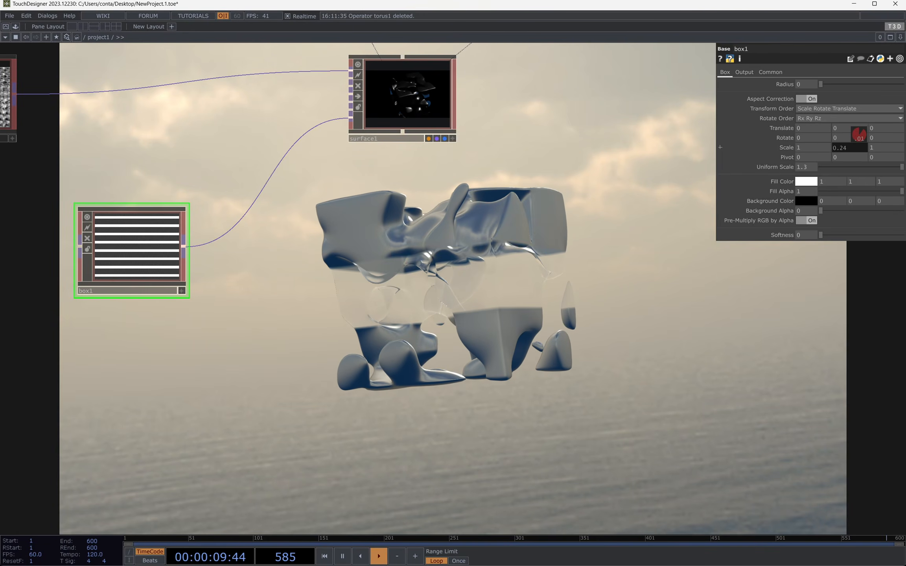
key(F1)
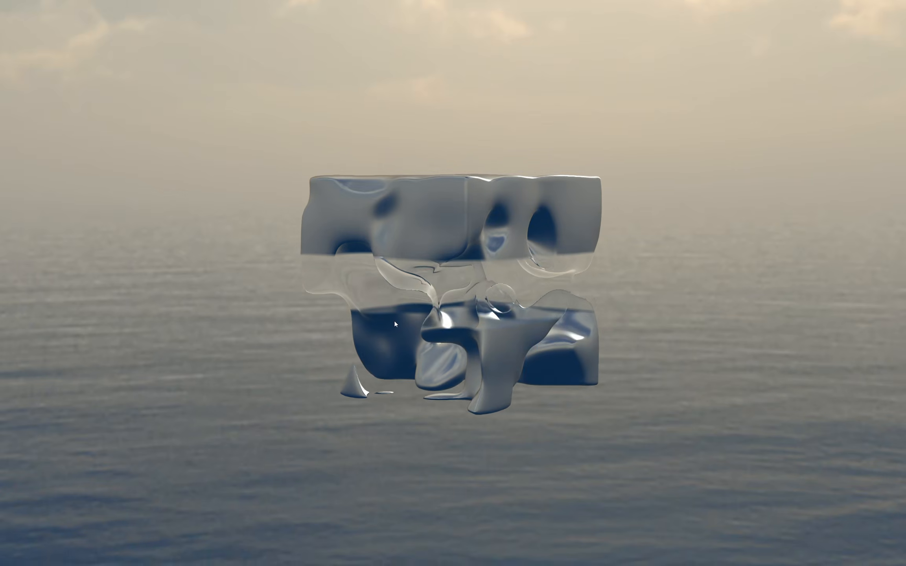
key(Escape)
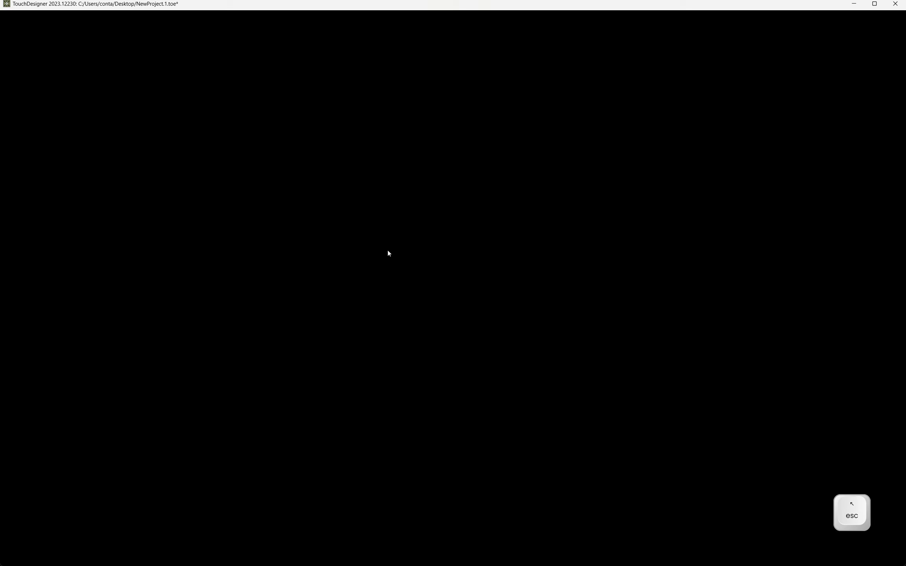
key(Tab)
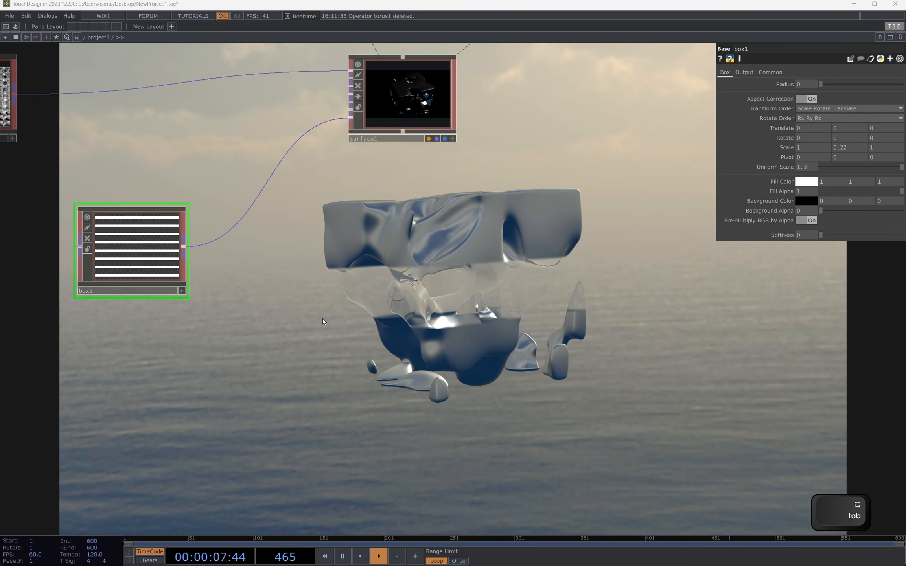
text(noi)
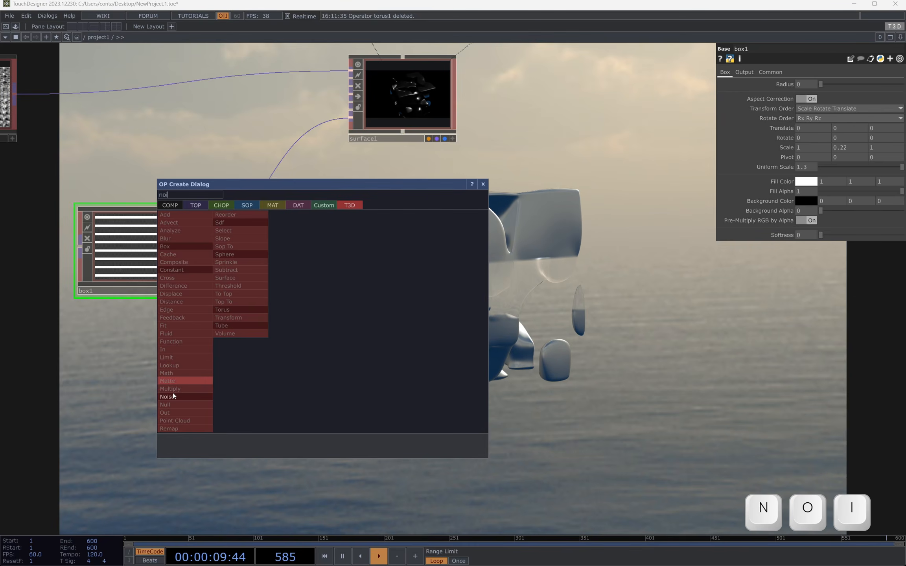
click(173, 396)
key(Escape)
Step: Add a T3D Noise operator to the network just below box1
key(Tab)
text(n)
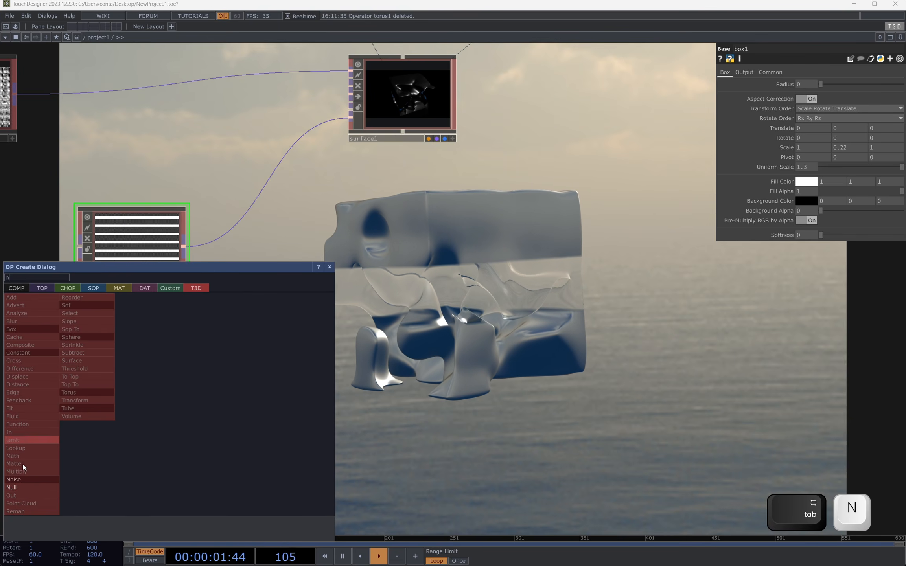
click(26, 479)
click(222, 306)
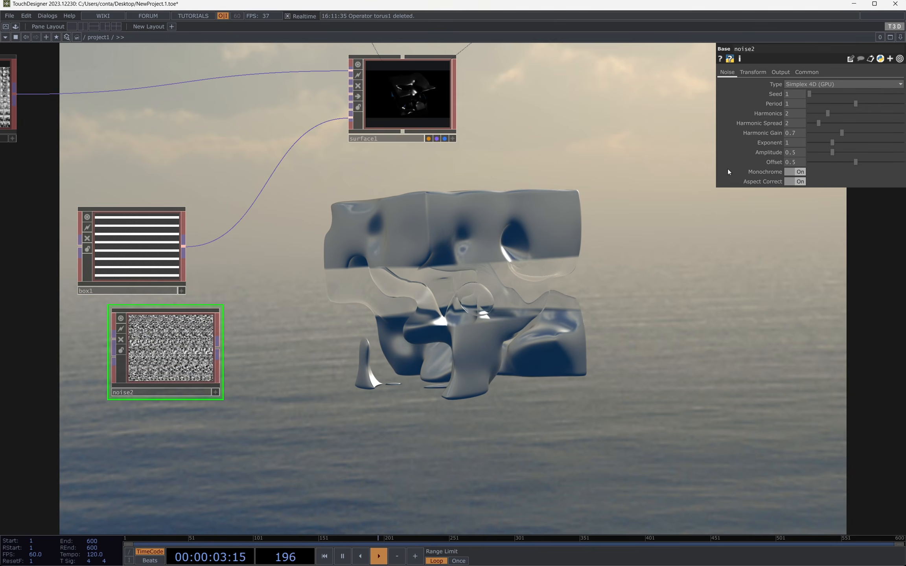
Step: Set noise2's Seed to 4476, Period to 3, Harmonics to 0 and Exponent to 0.08
click(851, 94)
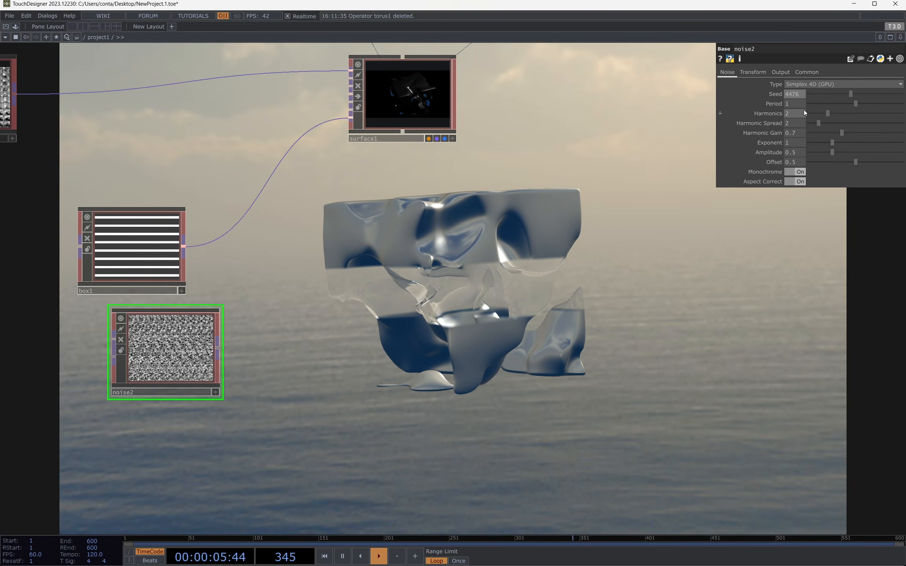
click(791, 105)
text(3)
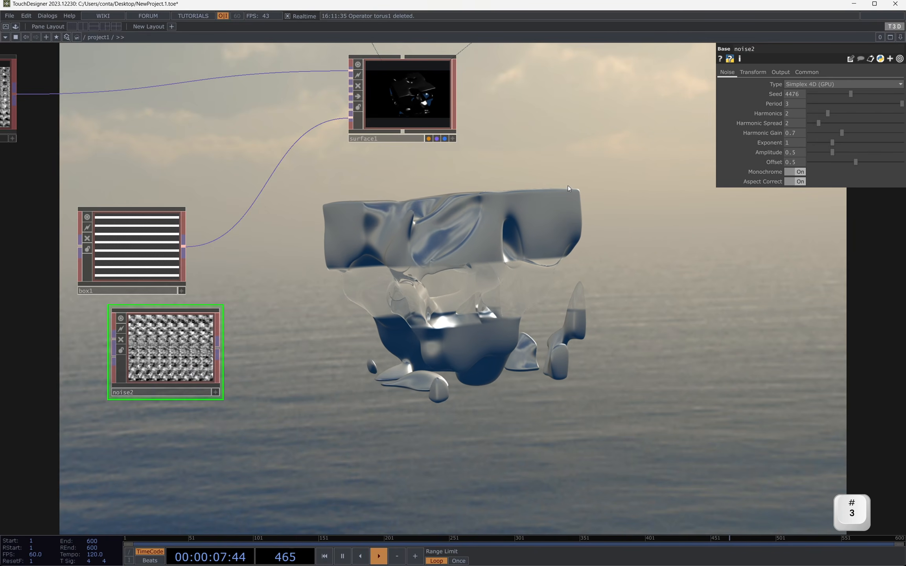
drag(827, 113, 812, 143)
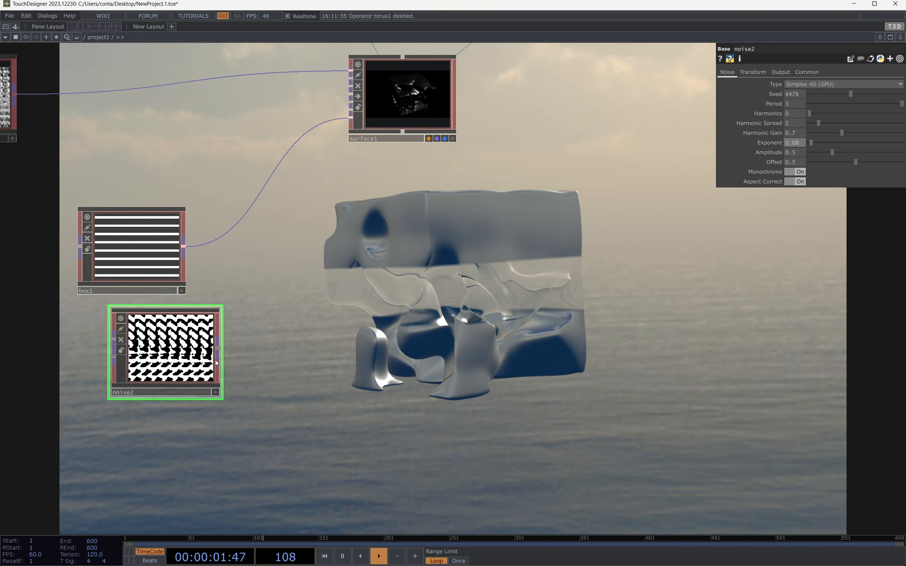
Step: Connect noise2 to surface1's Translucency map input in place of box1 and set noise2's Pixel Format to 32-bit float (Mono)
drag(217, 348, 357, 129)
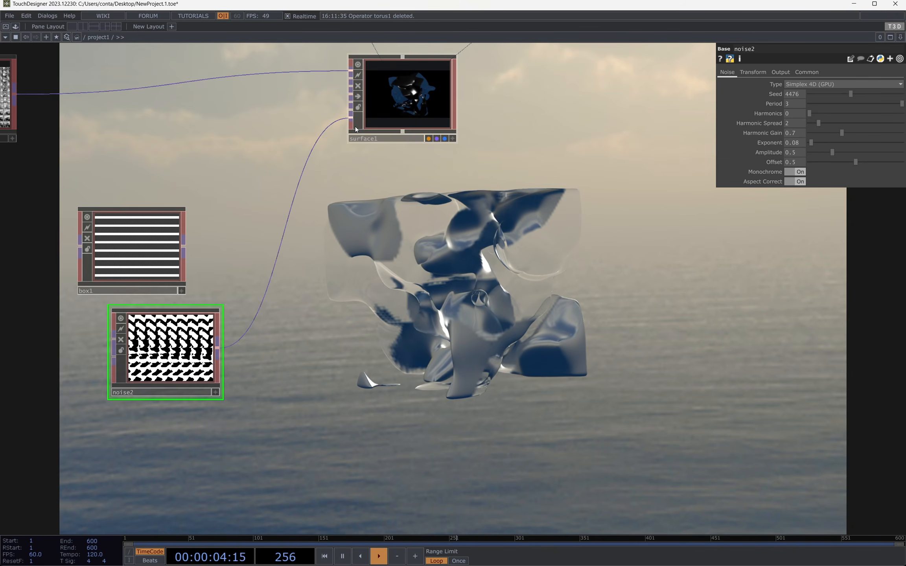
click(805, 72)
click(818, 123)
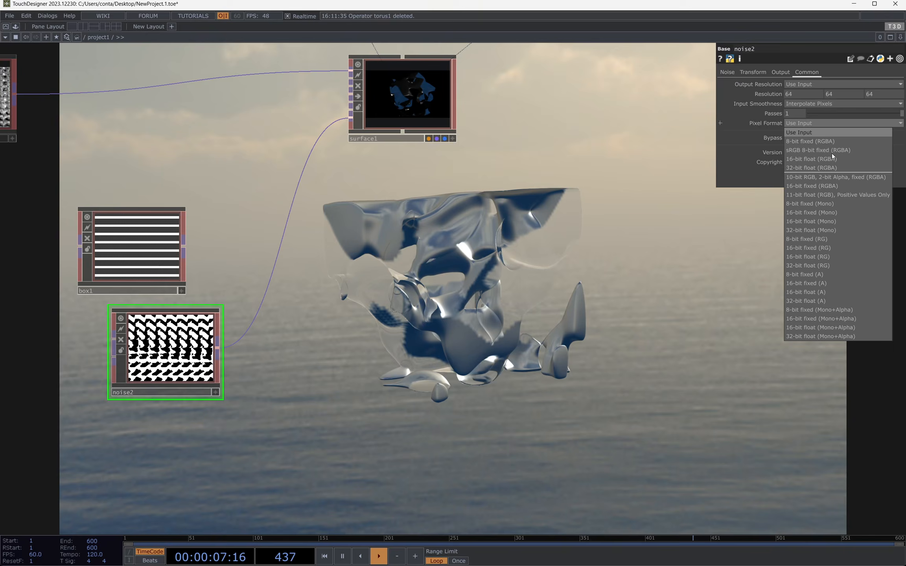
click(836, 231)
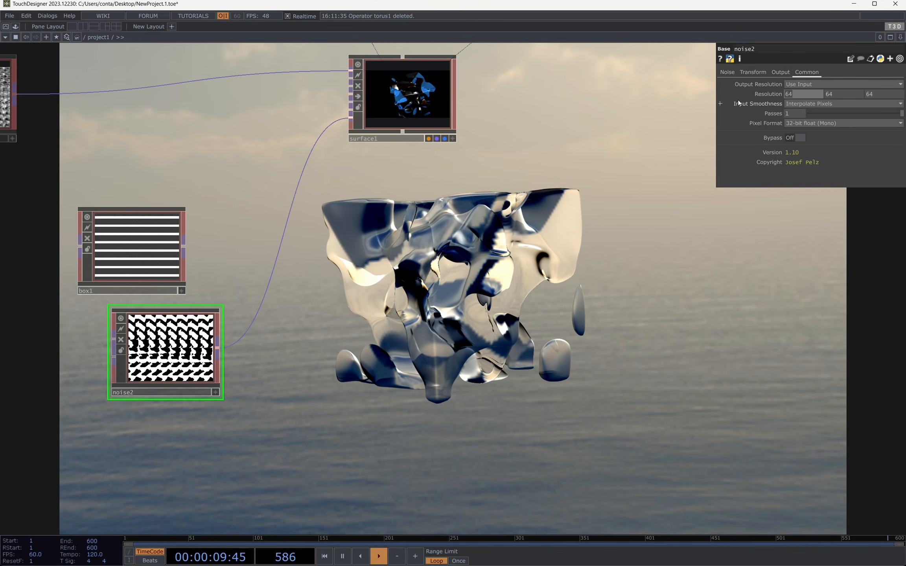
Step: Set noise2's Resolution to 128, 128 and 28
text(128)
key(Tab)
text(128)
key(Tab)
text(128)
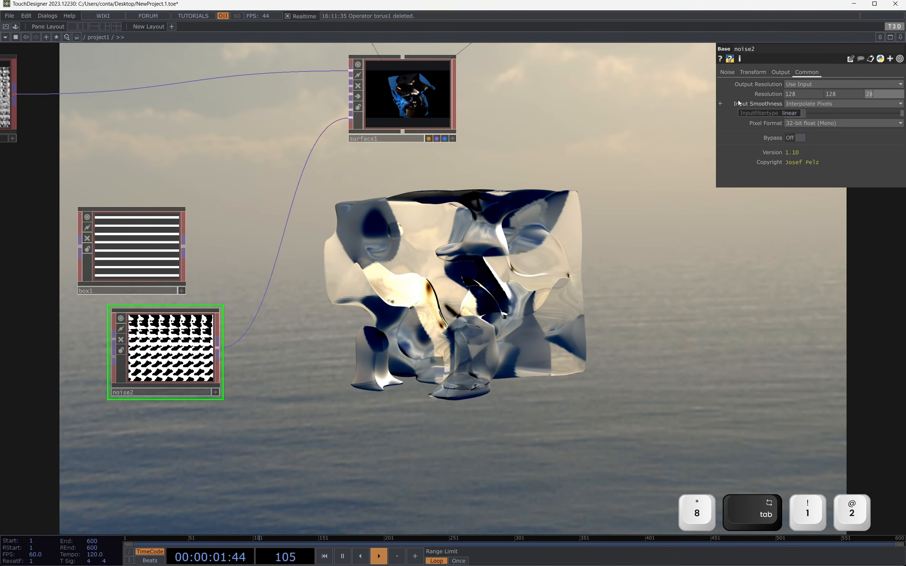
key(Return)
Step: Delete box1 and check the noise-mapped translucency in the fullscreen render
click(163, 233)
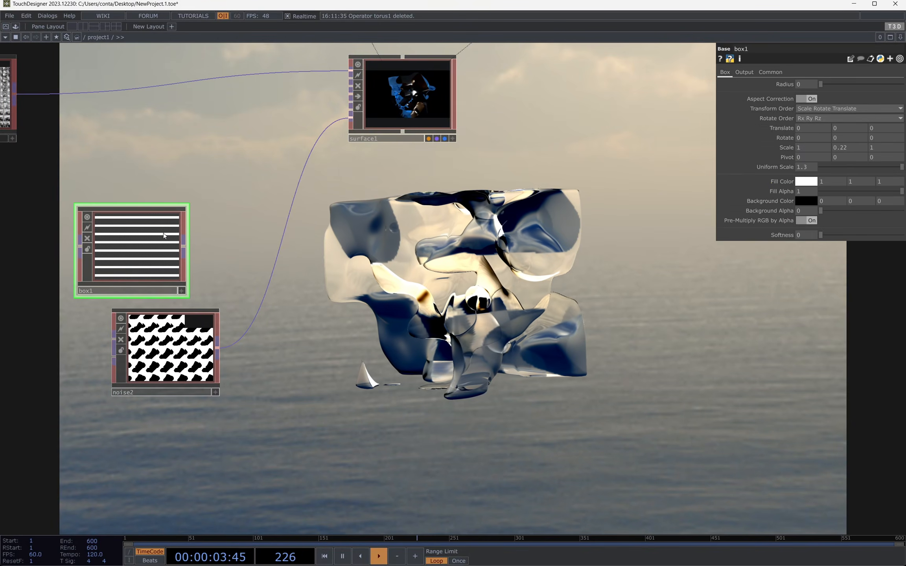
key(Delete)
scroll(143, 336, up, 5)
click(143, 336)
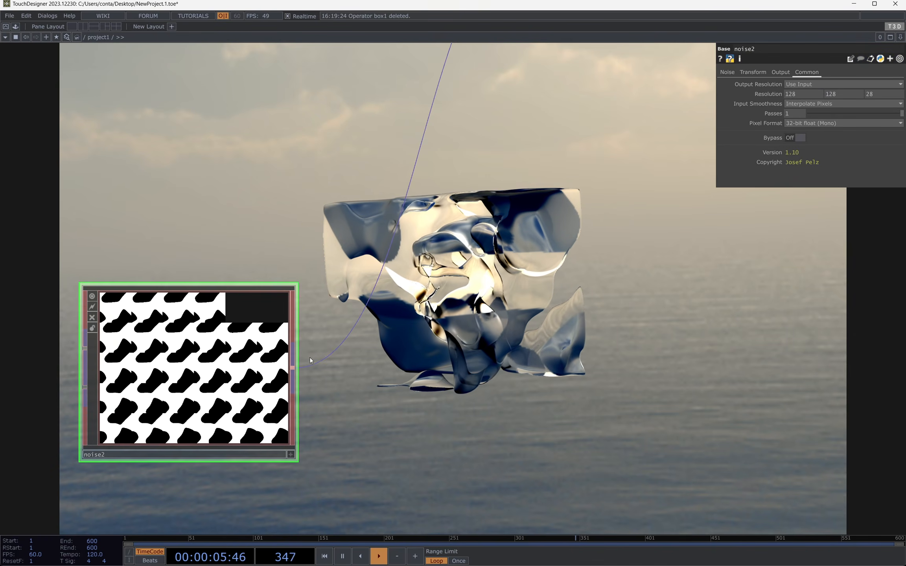
key(F1)
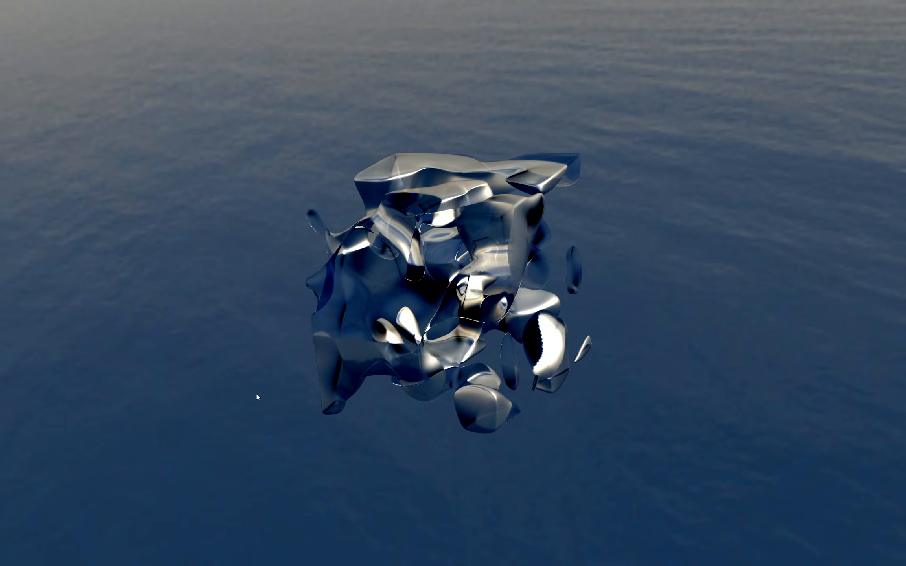
key(Escape)
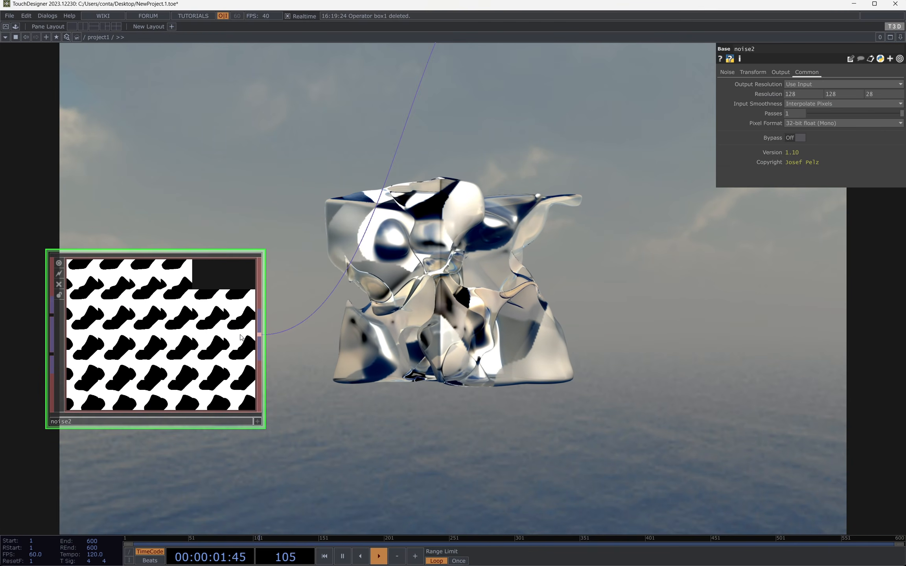
Step: Inspect noise2's pixel values in its viewer and insert a T3D Limit operator after noise2
key(a)
key(d)
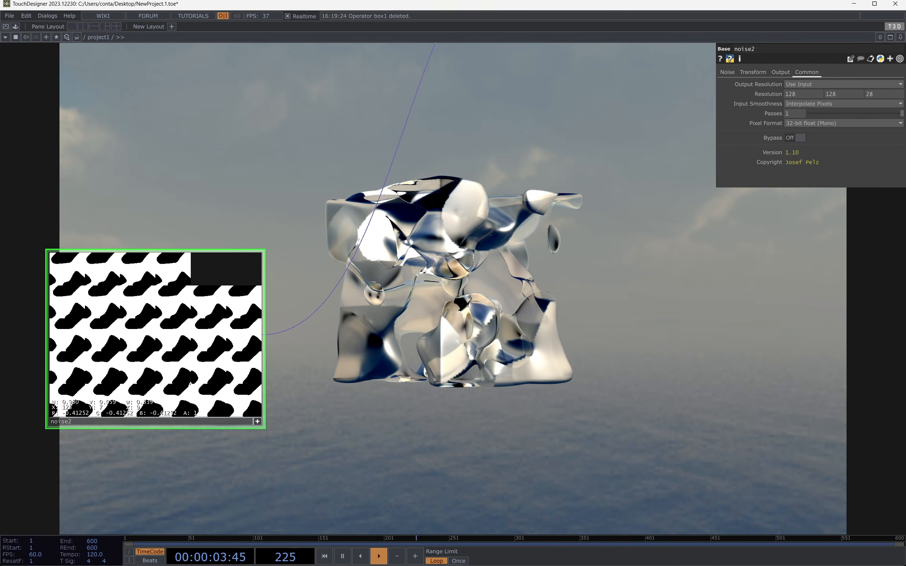
key(d)
key(a)
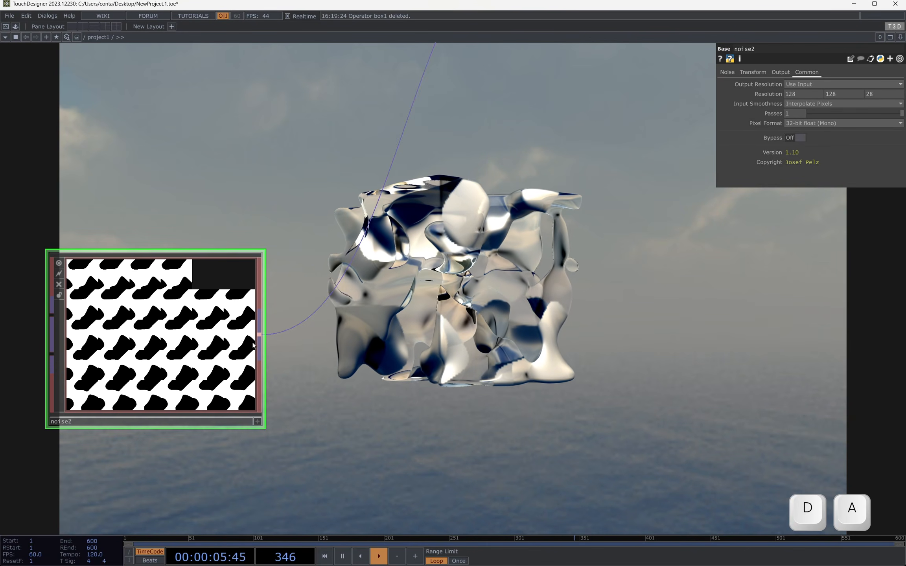
right_click(260, 335)
text(limi)
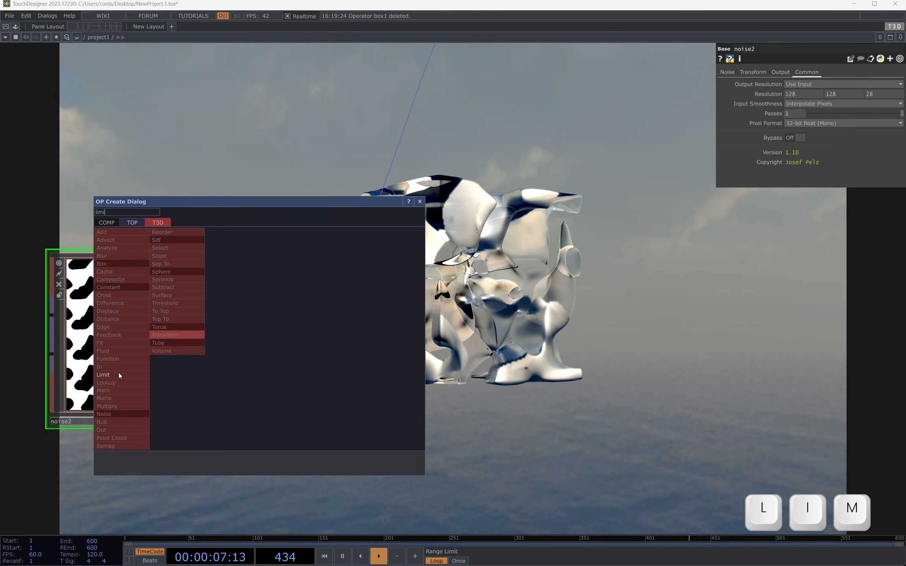
click(119, 374)
click(315, 254)
Step: Set limit1's Limit Type to Clamp with a Minimum Value of 0, and check the fullscreen render
click(813, 83)
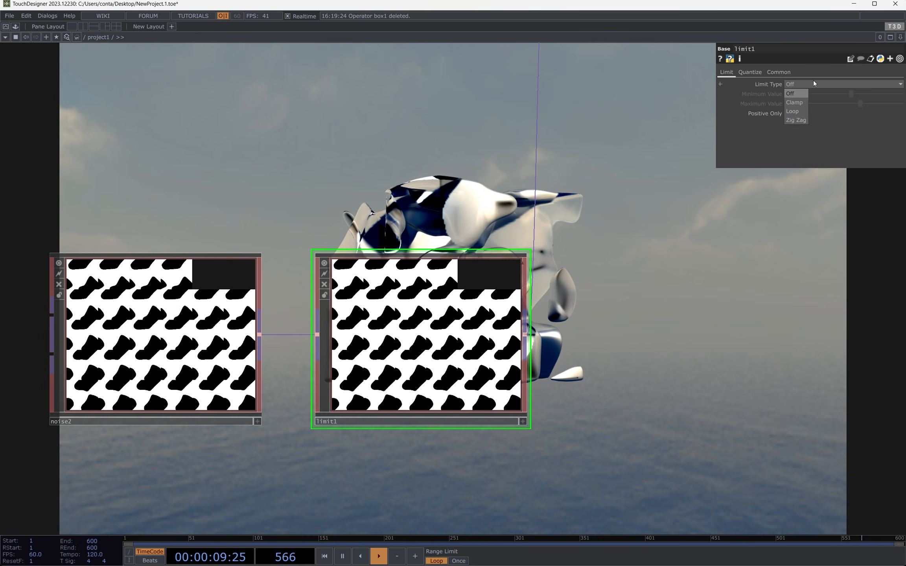
click(794, 103)
key(0)
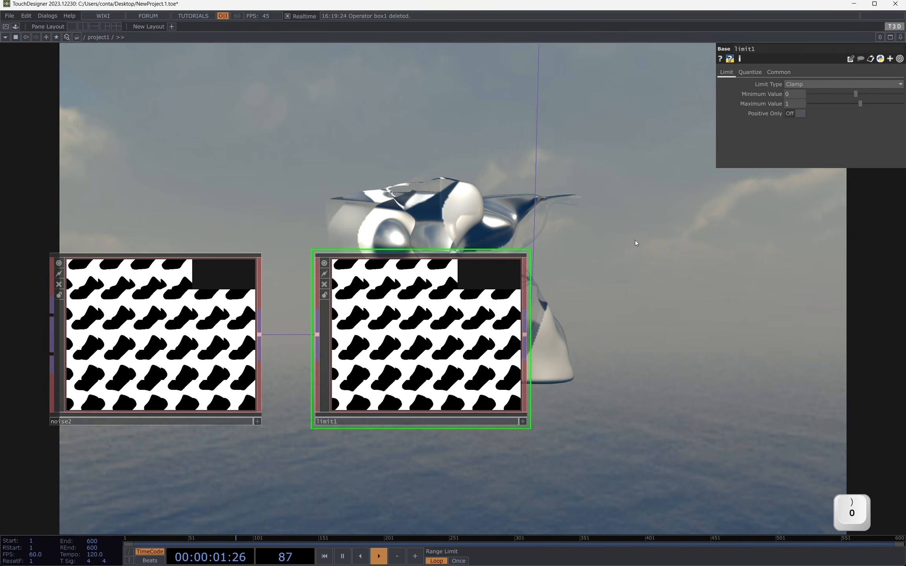
drag(636, 243, 447, 249)
key(F1)
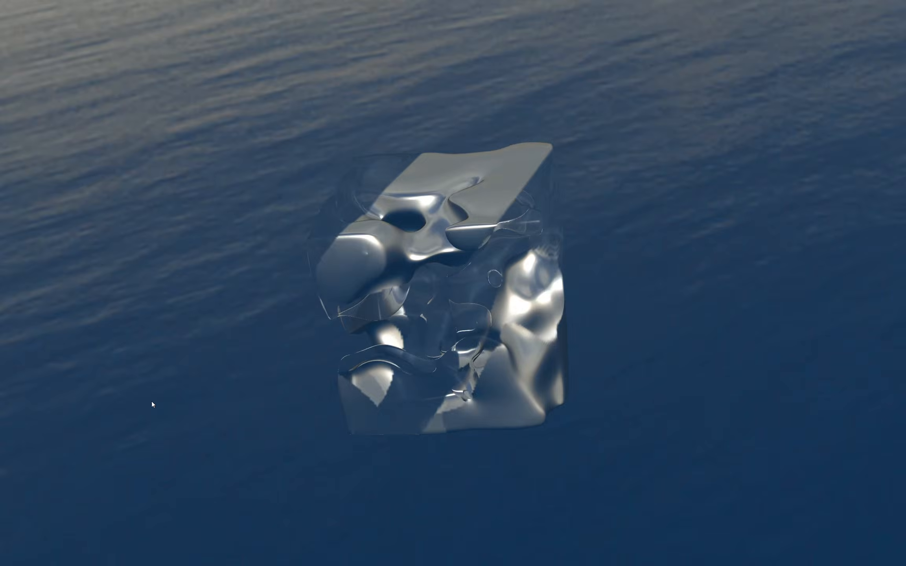
key(Escape)
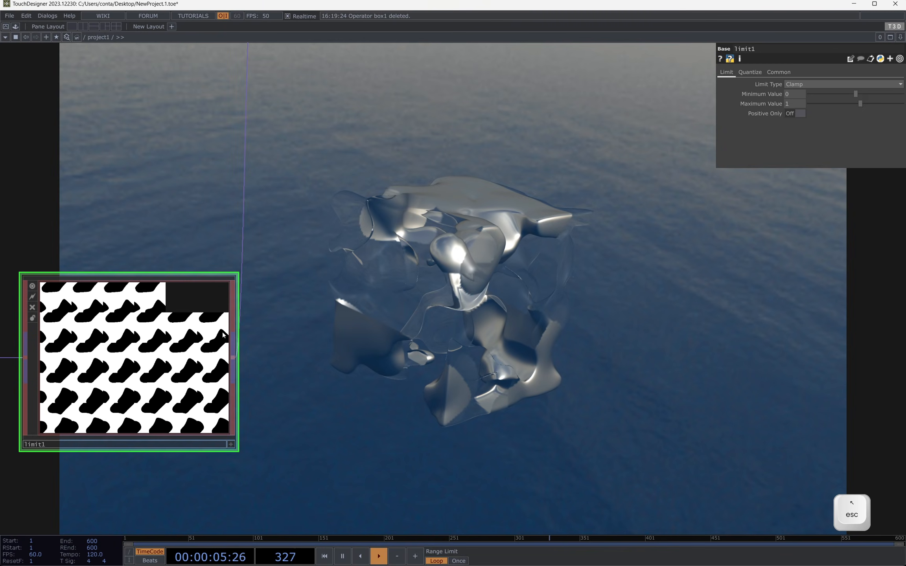
Step: Set noise2's Exponent to 0.42 and view the softer translucency transitions in the fullscreen render
drag(16, 310, 177, 288)
click(132, 296)
drag(441, 259, 346, 221)
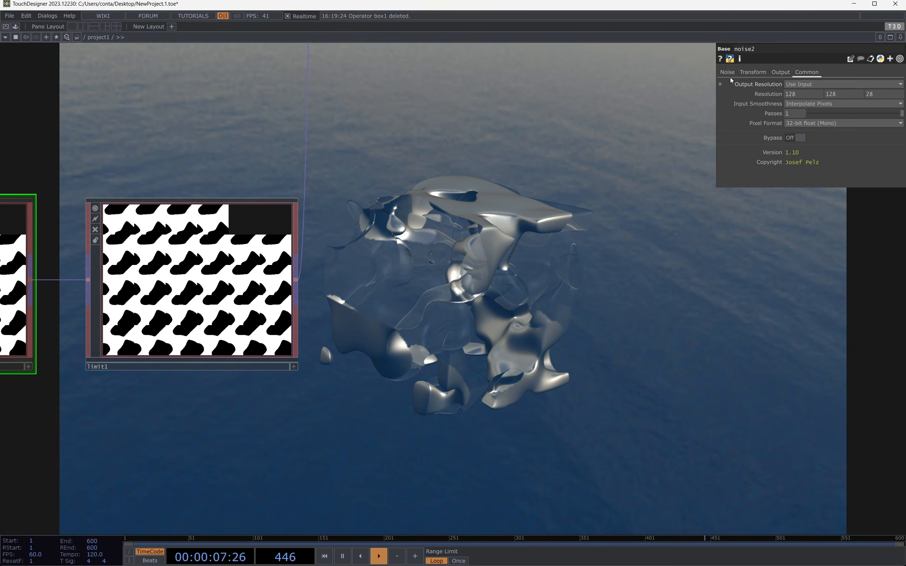
click(739, 74)
click(727, 72)
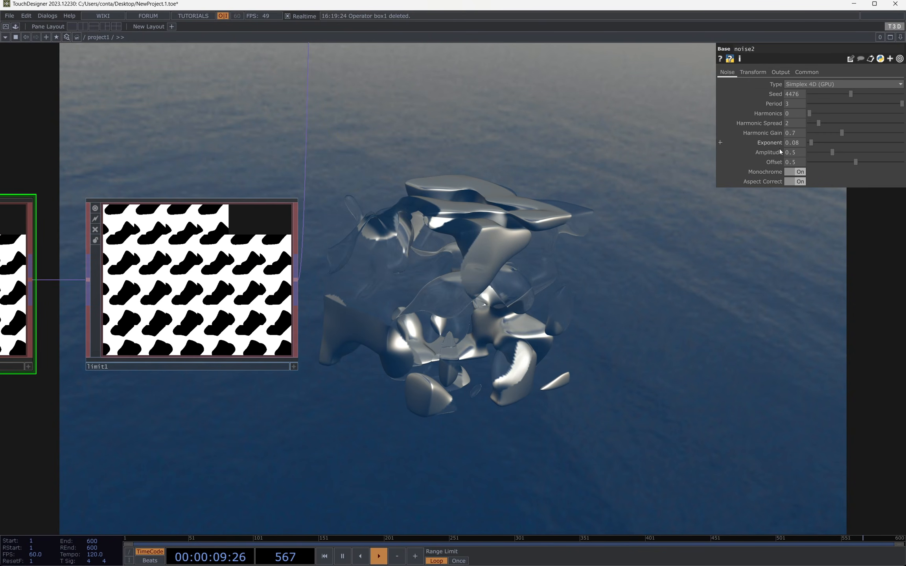
middle_drag(787, 150, 792, 129)
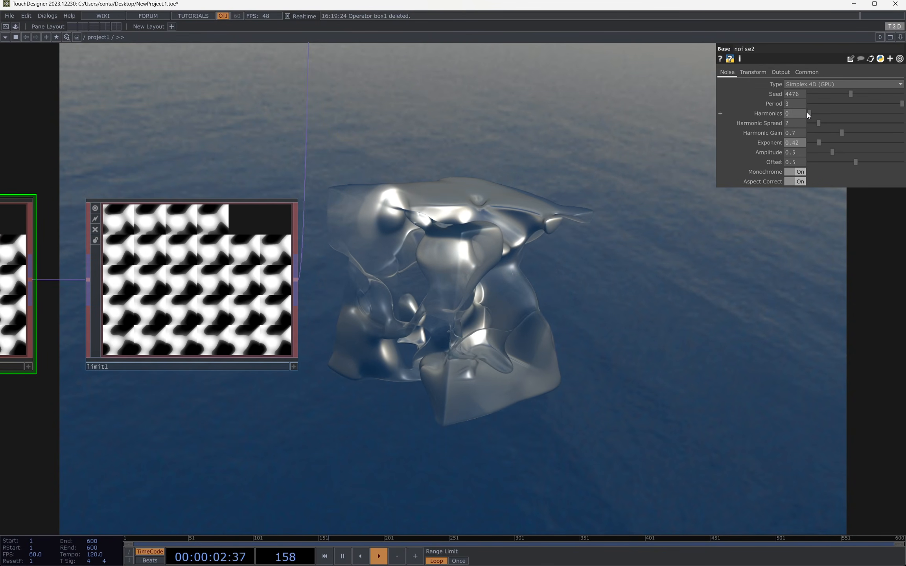
key(F1)
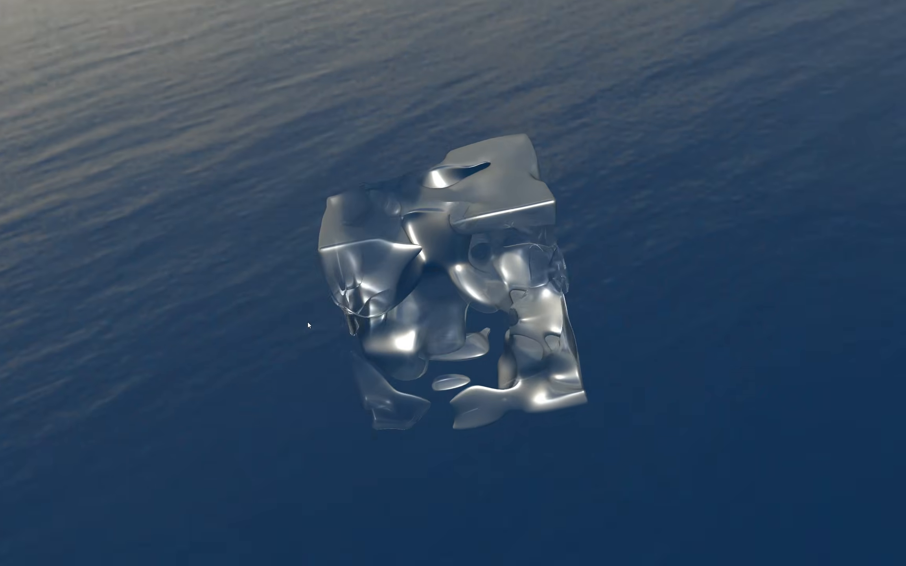
Step: Switch surface1's material Type to Phong to preview the alternative shading, and return it to PBR
key(Escape)
scroll(506, 236, down, 6)
right_drag(432, 258, 441, 272)
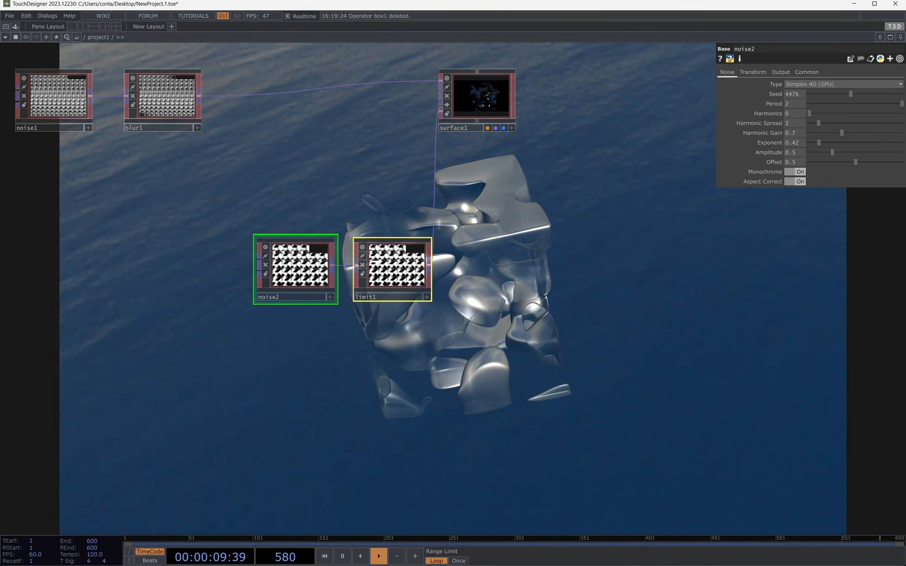
drag(393, 270, 334, 220)
scroll(470, 101, up, 6)
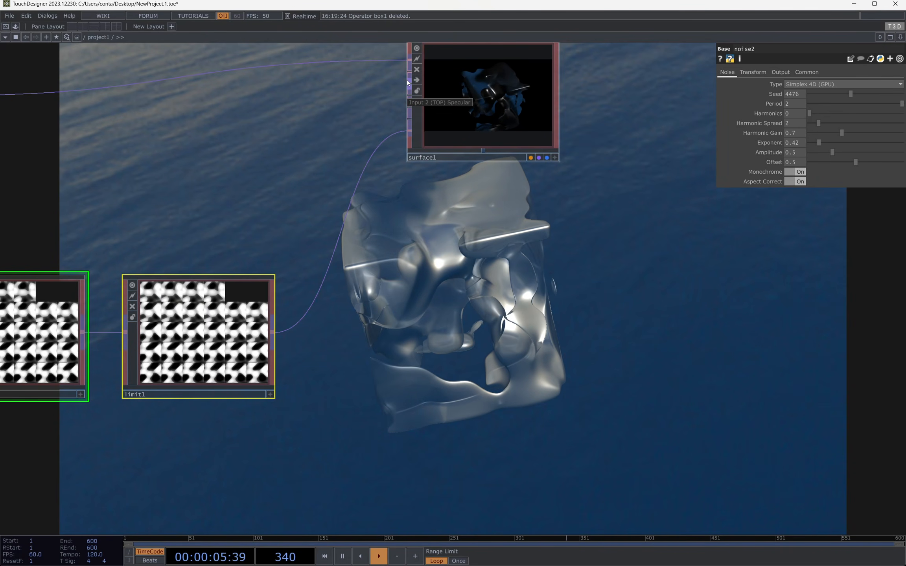
click(467, 94)
click(733, 84)
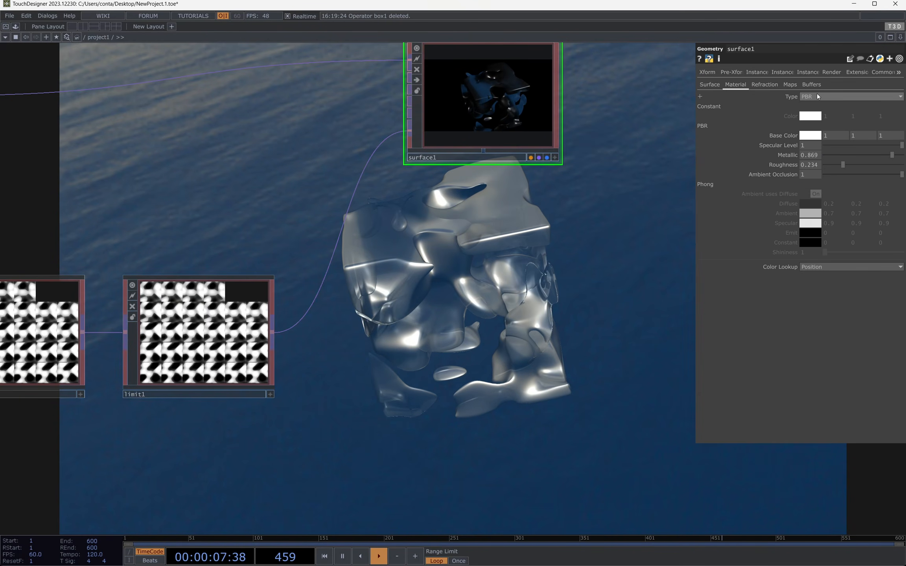
click(817, 95)
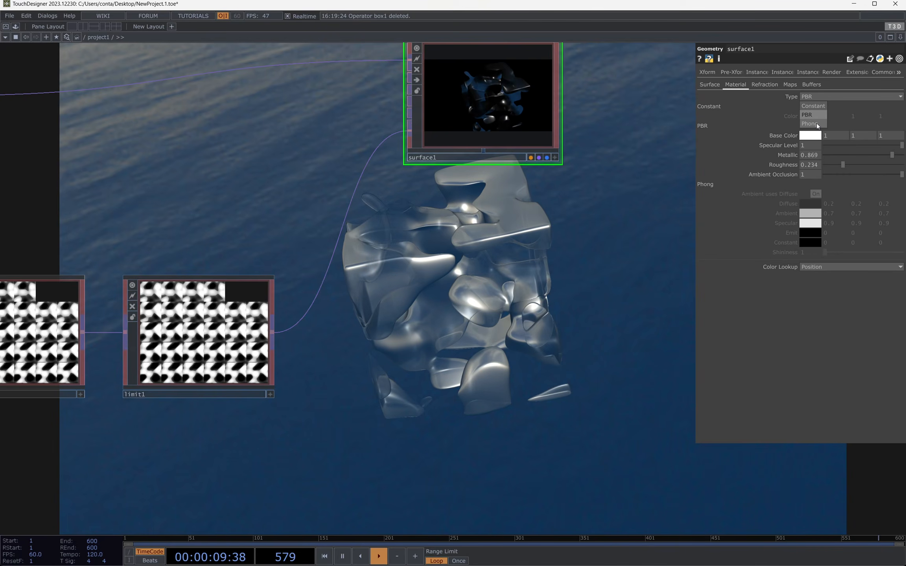
click(812, 123)
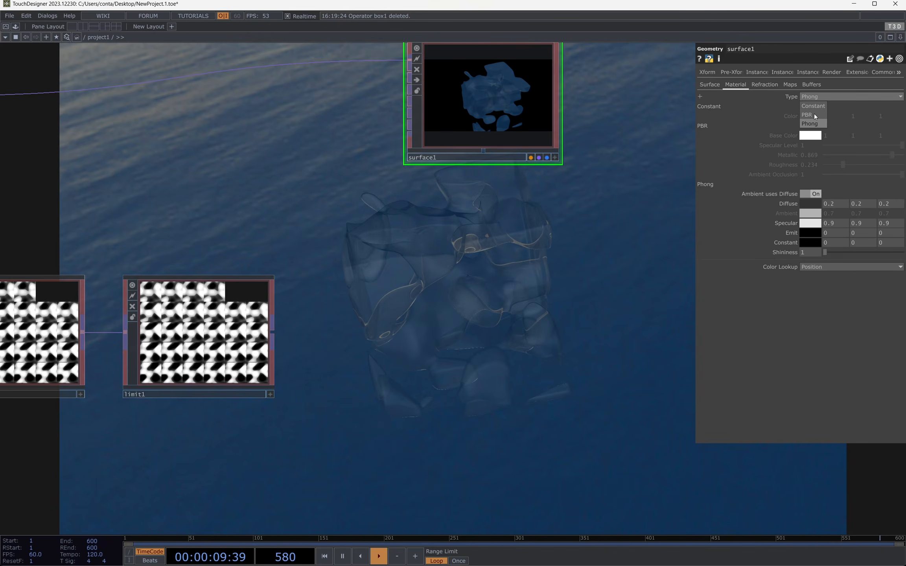
click(810, 115)
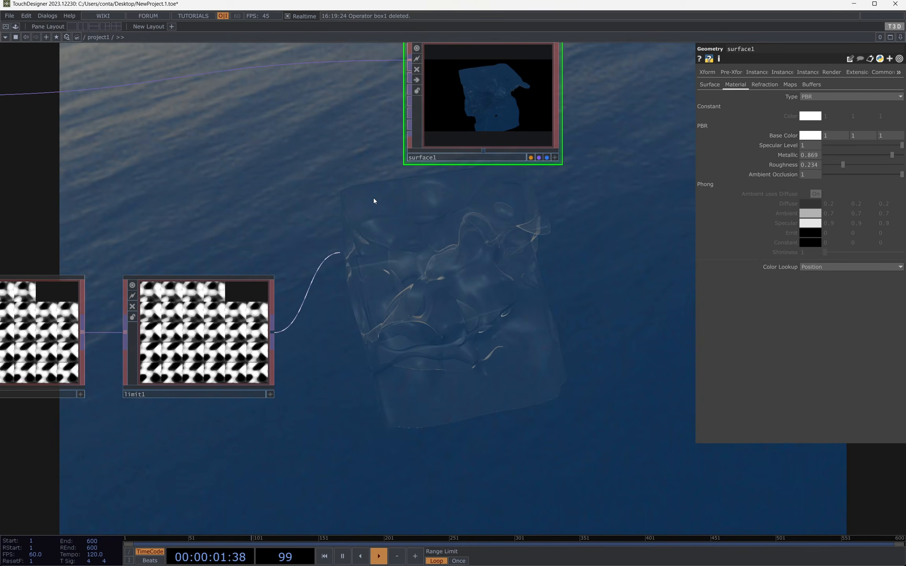
Step: Connect limit1's output to surface1's fifth input as well, and check the fullscreen render from another camera angle
click(414, 151)
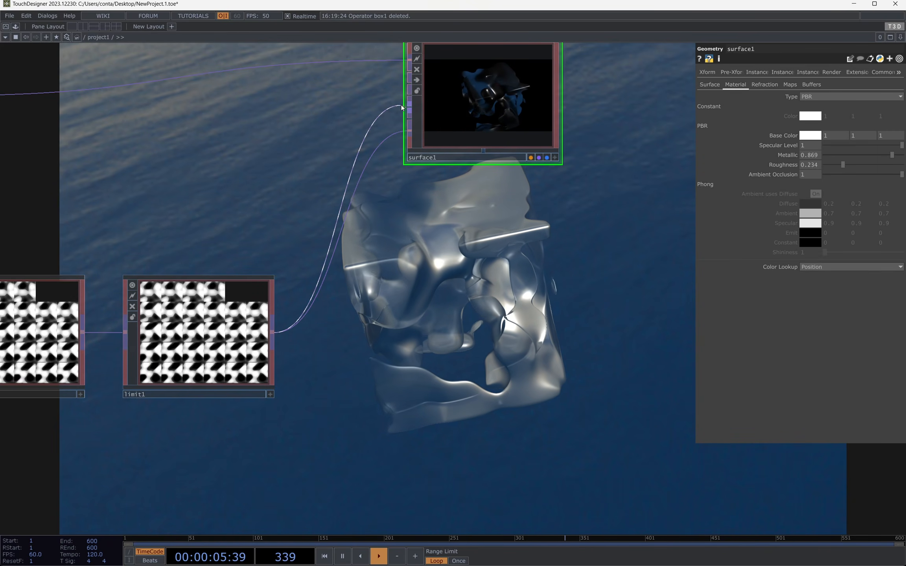
click(401, 107)
key(F1)
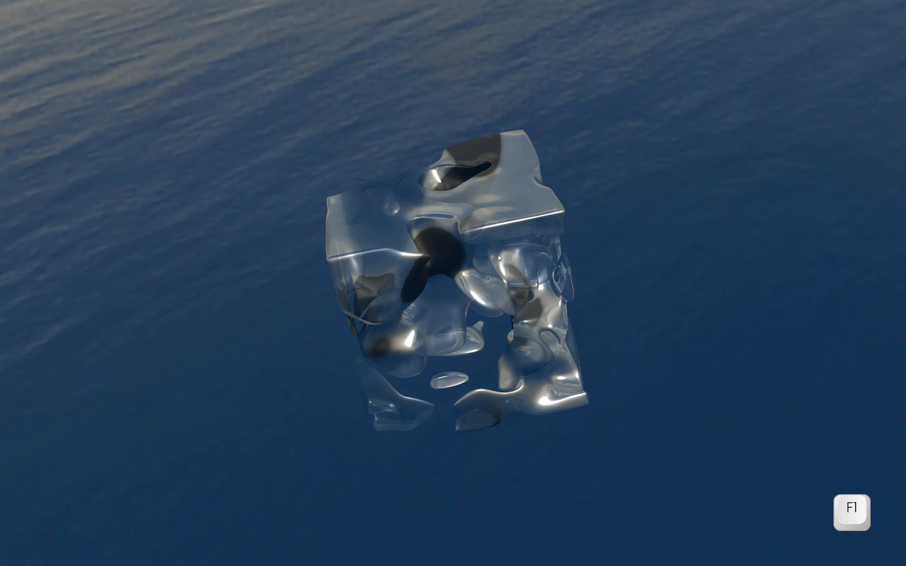
drag(729, 197, 492, 351)
key(Escape)
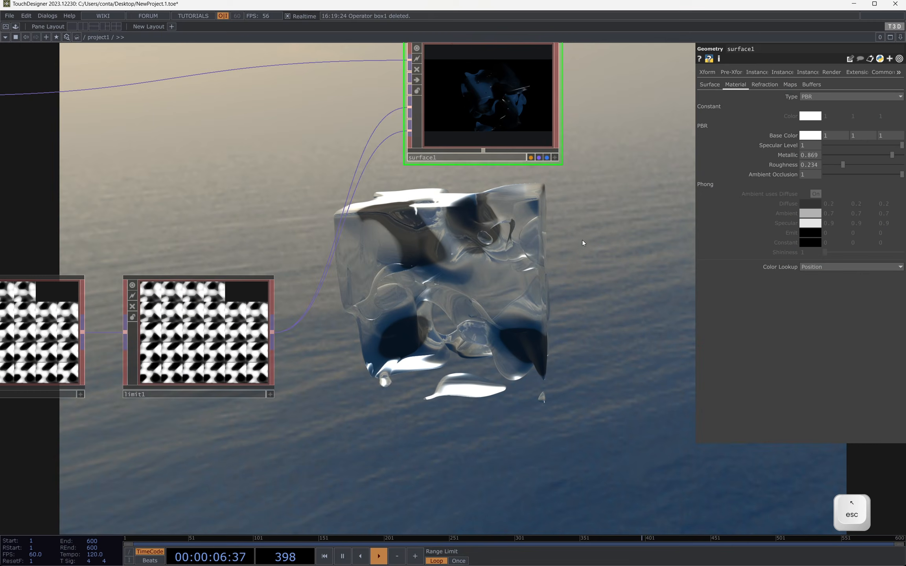
Step: Set surface1's refraction Occlusion Strength to 3.54 and check the fullscreen render
click(789, 84)
click(773, 86)
drag(834, 153, 844, 158)
key(F1)
key(Escape)
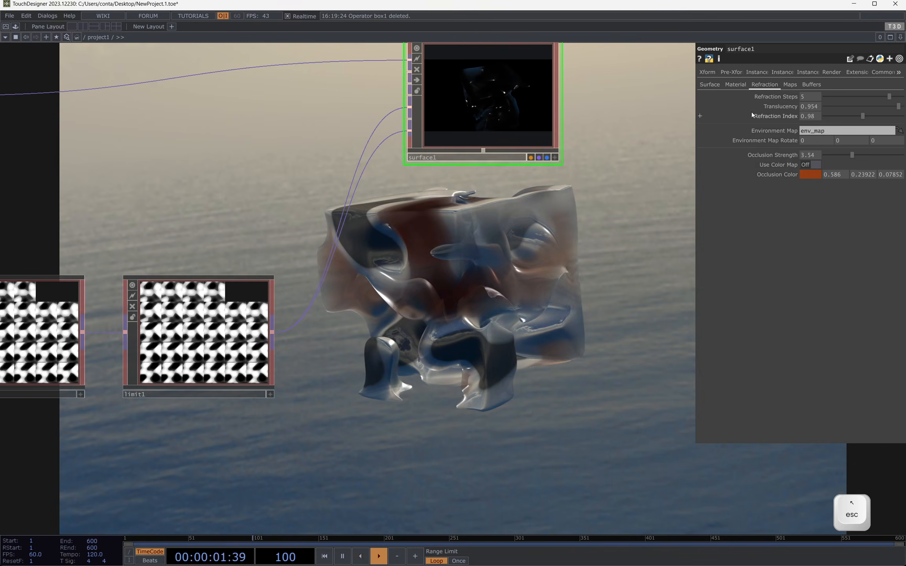
Step: Try the Set mode for surface1's maps and switch the Mode back to Multiply
click(787, 85)
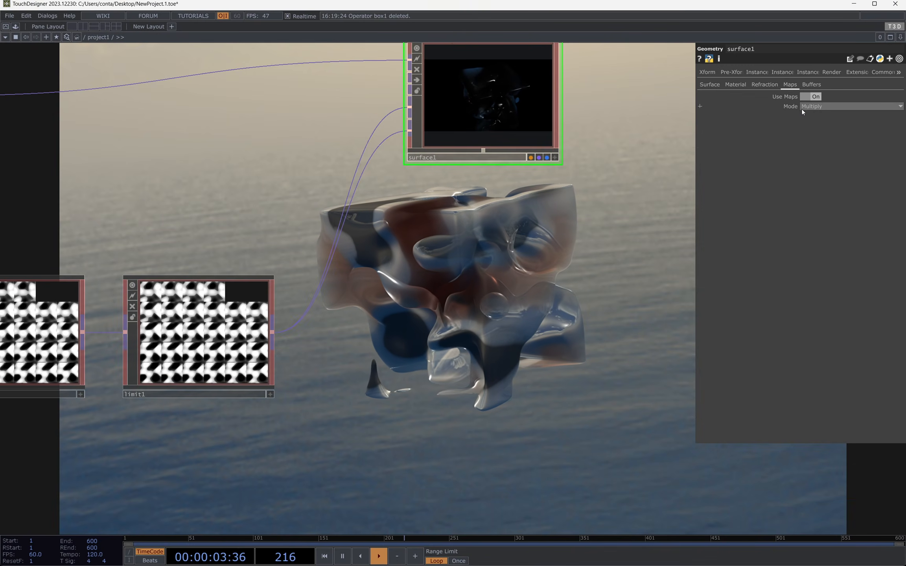
click(810, 106)
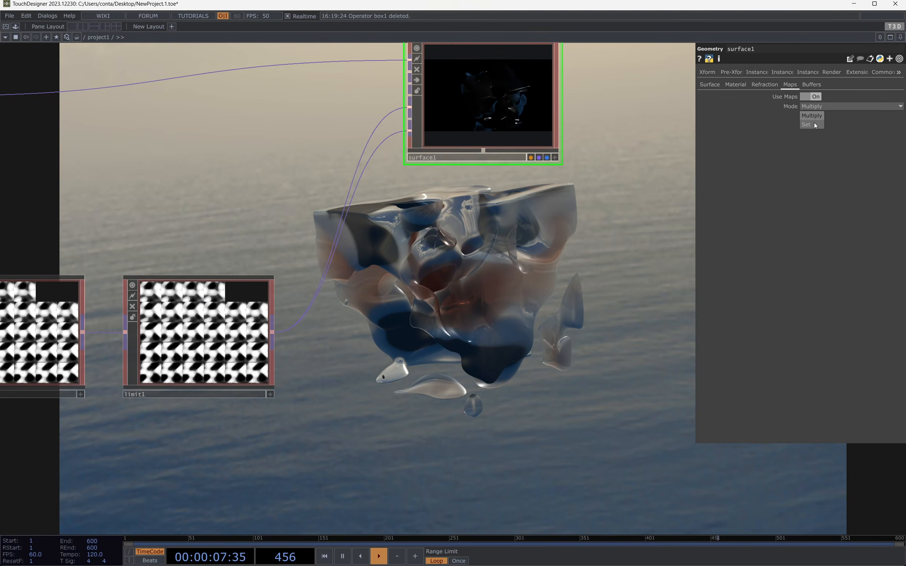
click(814, 123)
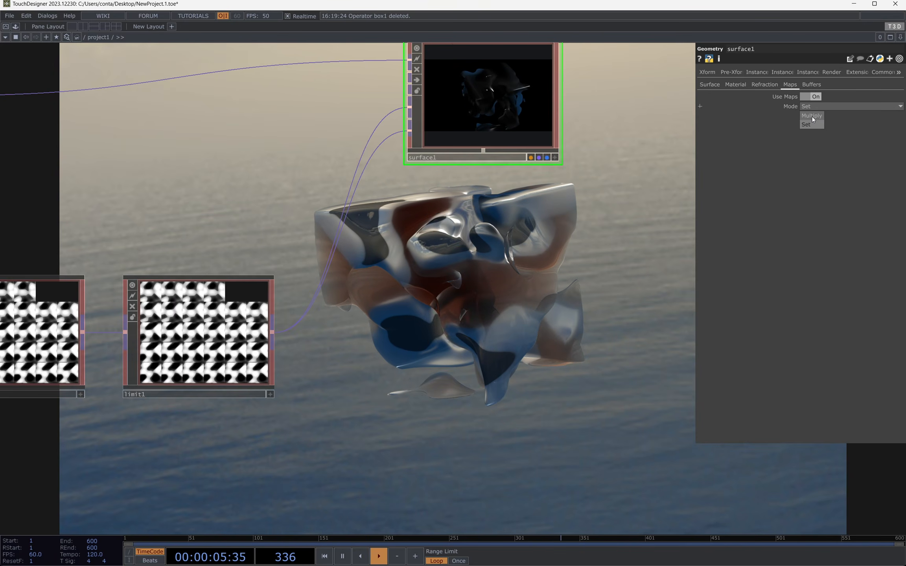
click(812, 116)
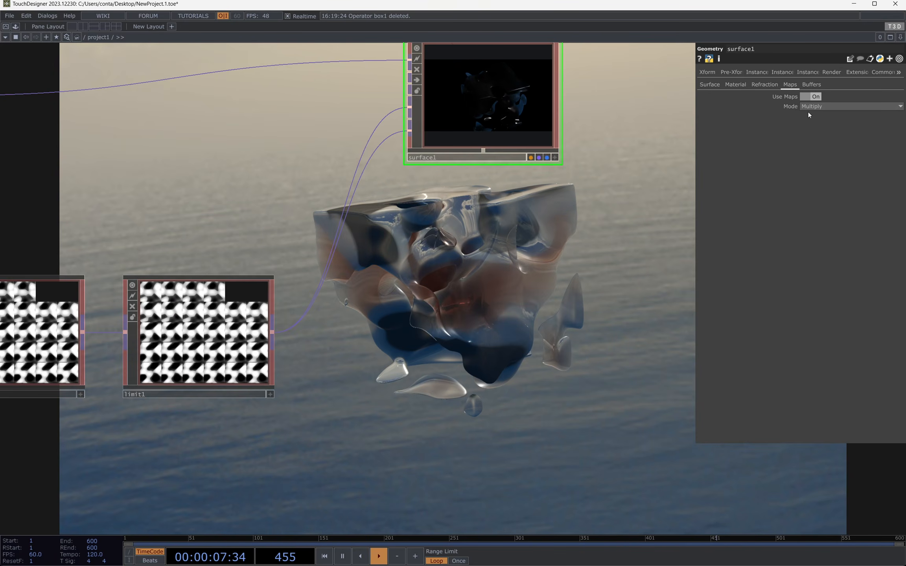
Step: Examine surface1's map inputs, their connections from limit1, and its color buffer settings
scroll(440, 140, up, 3)
drag(274, 213, 314, 367)
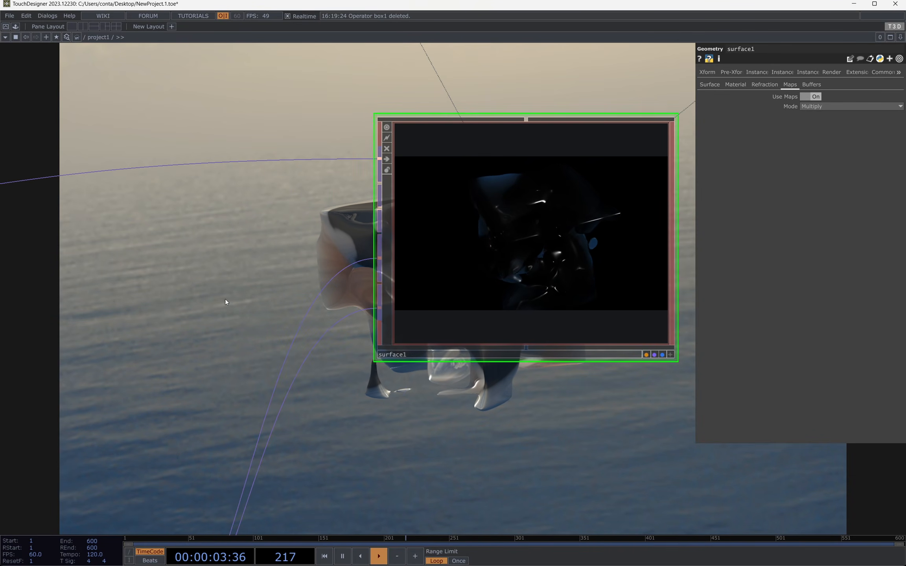
drag(377, 233, 557, 228)
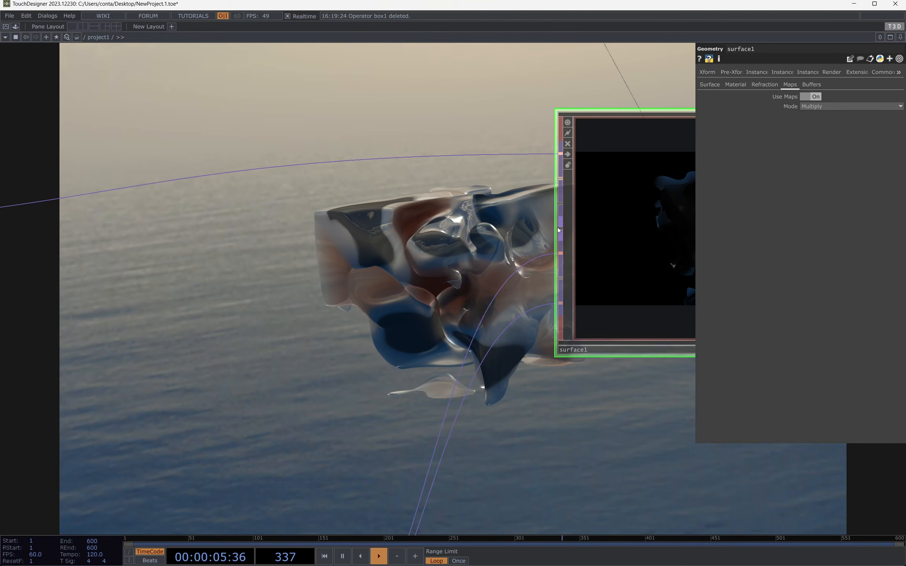
scroll(194, 304, down, 5)
key(space)
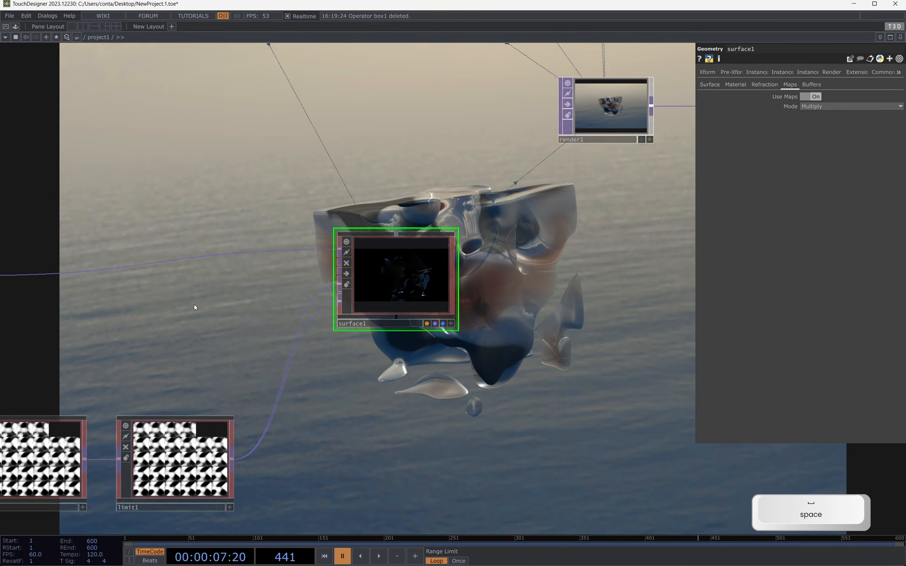
key(space)
drag(412, 385, 354, 255)
key(space)
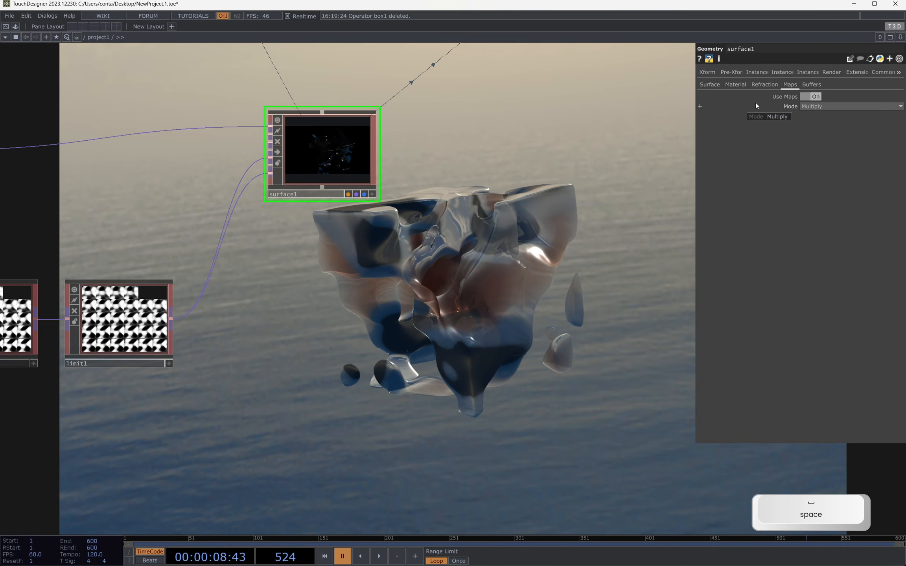
key(space)
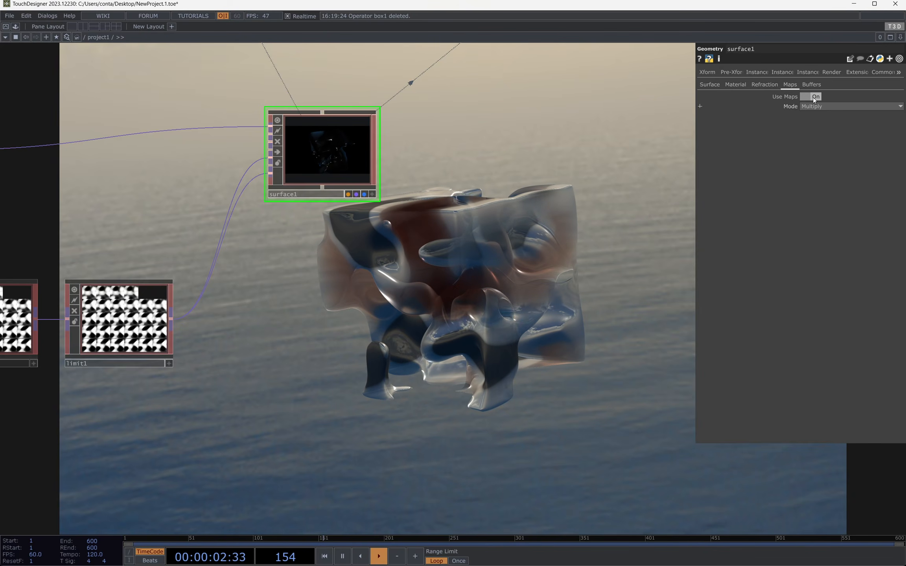
drag(648, 163, 589, 169)
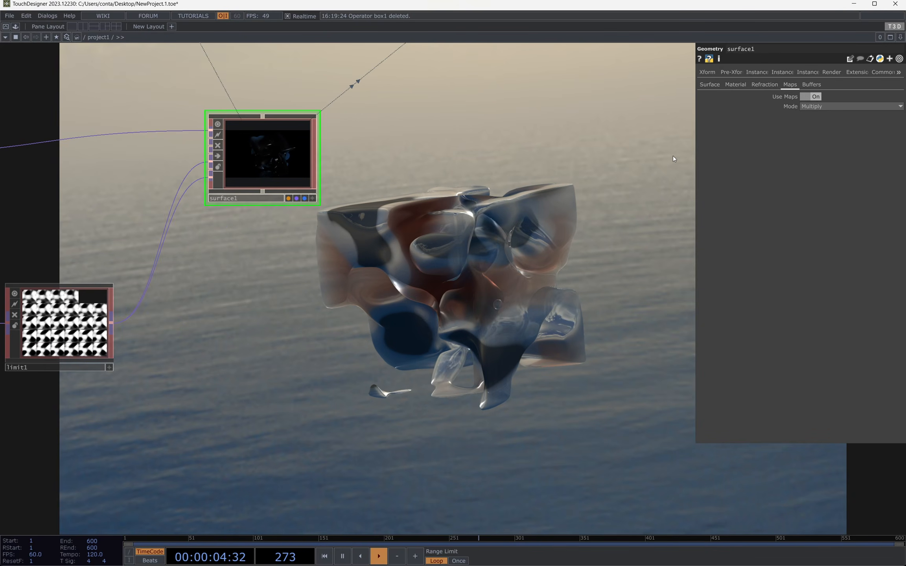
drag(499, 211, 422, 251)
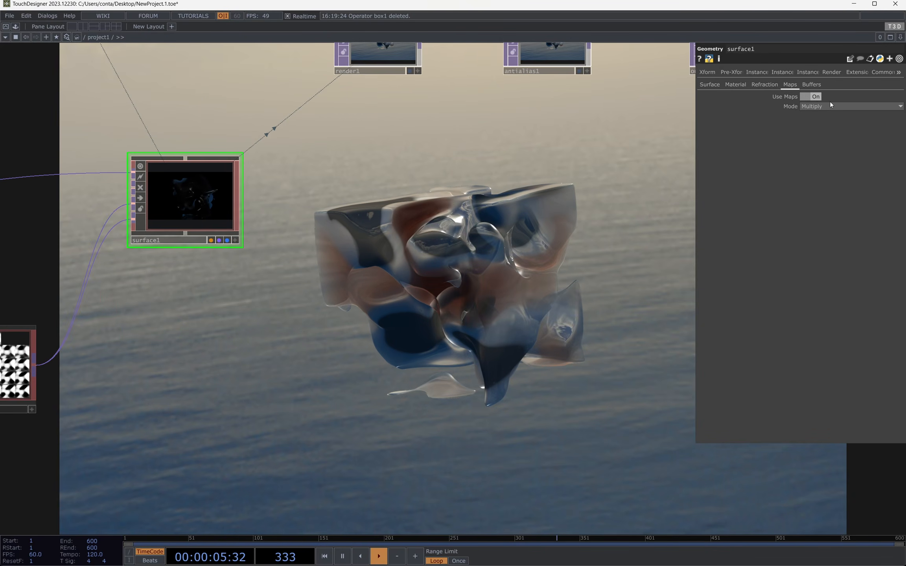
click(812, 84)
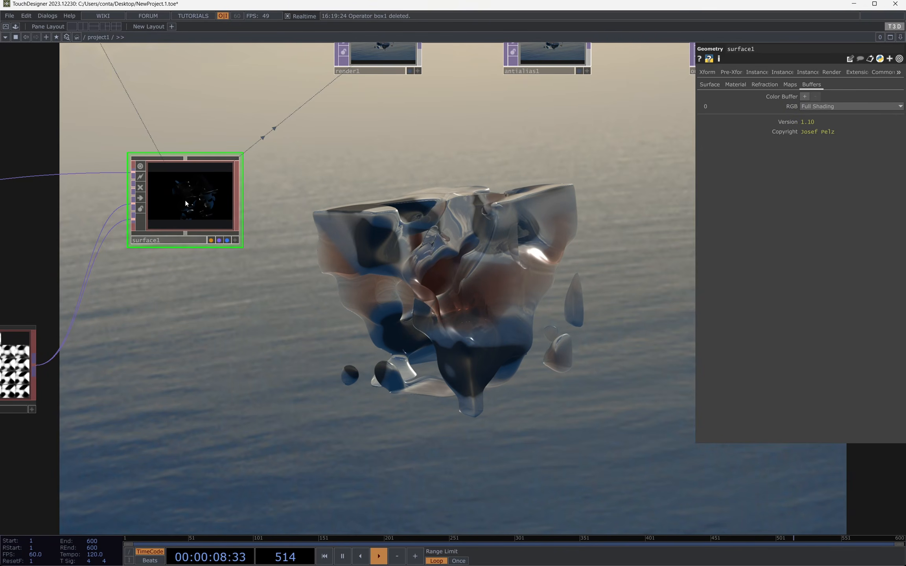
Step: Try 2 Refraction Steps on surface1, settle on 3, and view the fullscreen render from a new angle
click(747, 85)
click(761, 85)
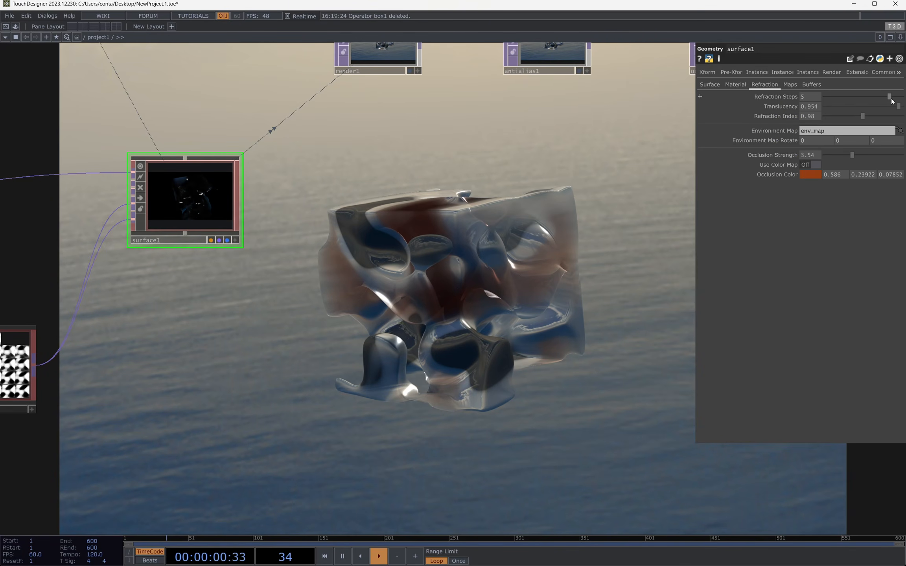
click(856, 97)
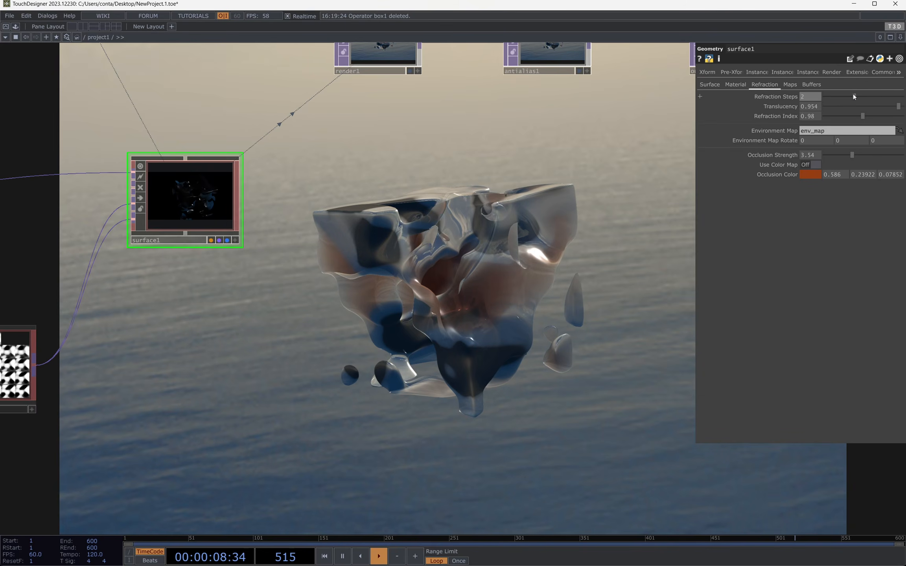
drag(853, 94, 876, 87)
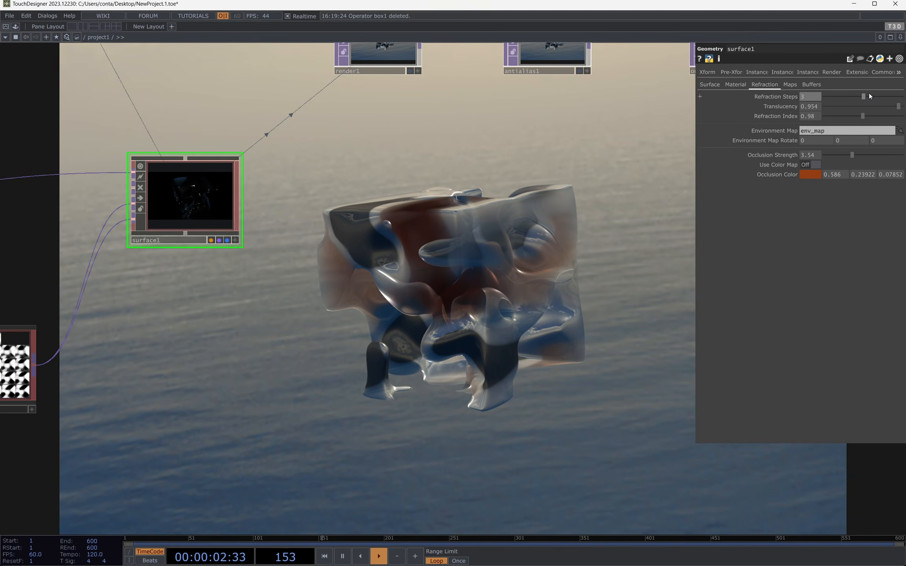
key(F1)
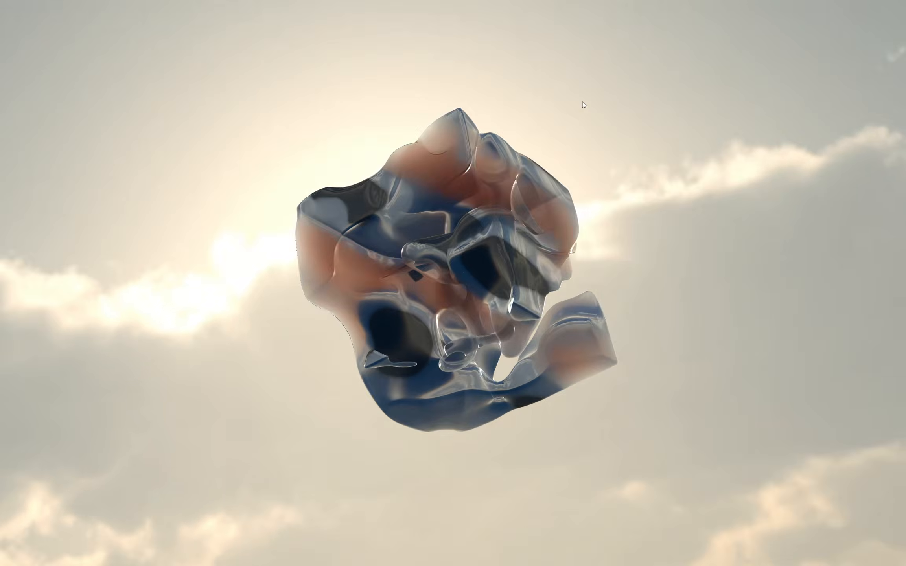
key(Escape)
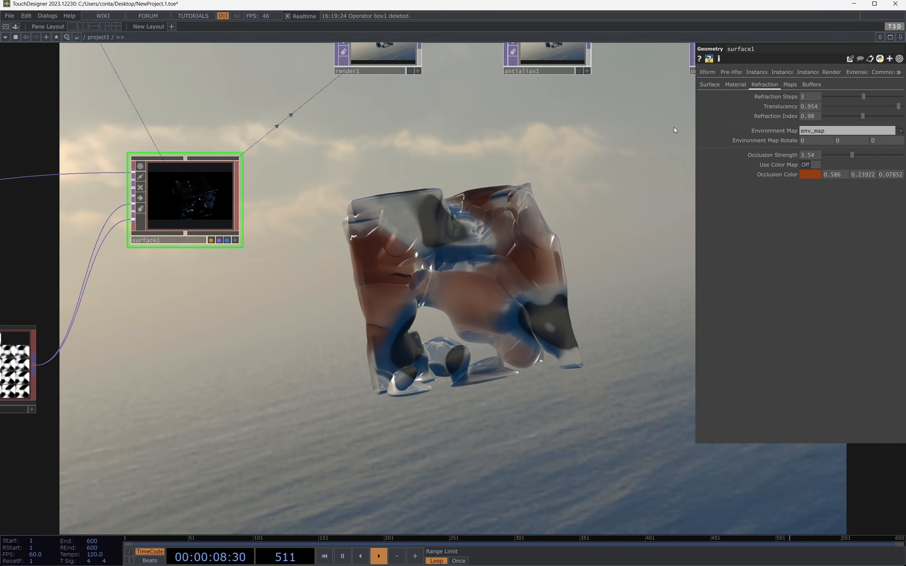
Step: Add a PBR material to the network and open its advanced settings to compare color buffers with surface1
click(814, 84)
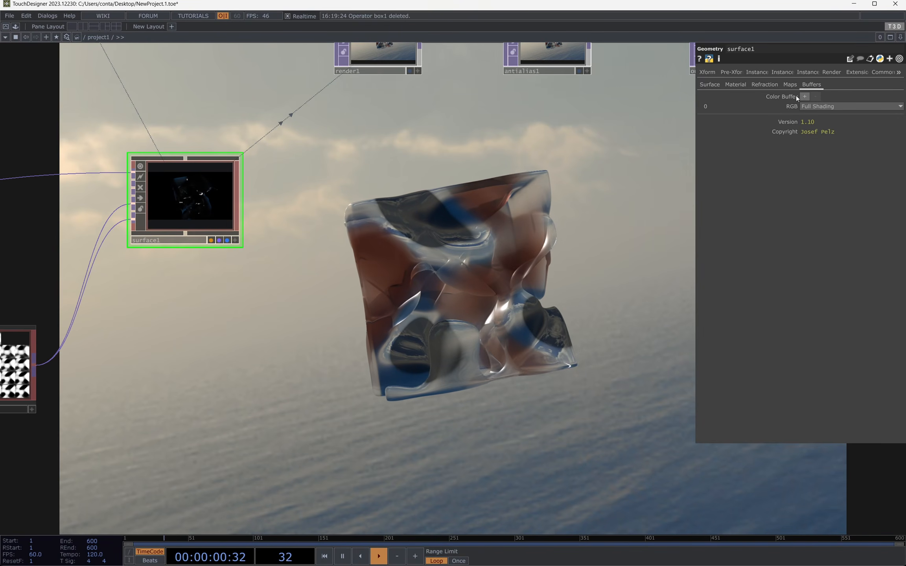
key(Tab)
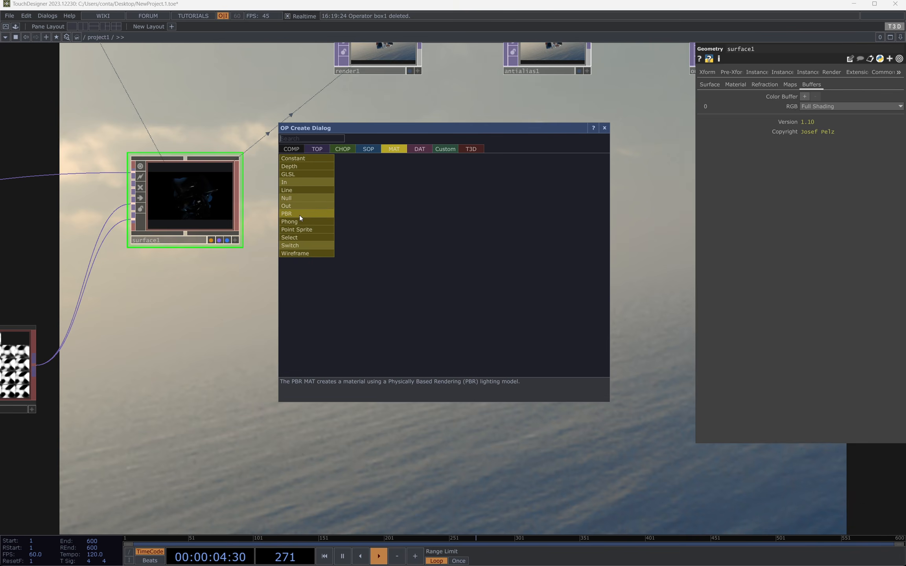
click(299, 214)
click(387, 254)
click(793, 73)
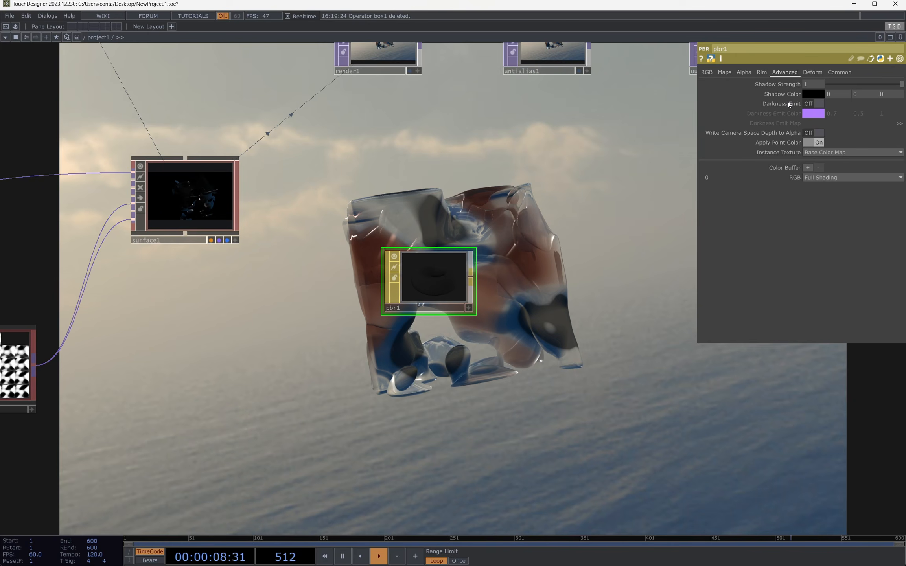
Step: Add three color buffers to pbr1, browse buffer 3's RGB options, and delete pbr1
click(806, 168)
click(806, 168)
click(806, 168)
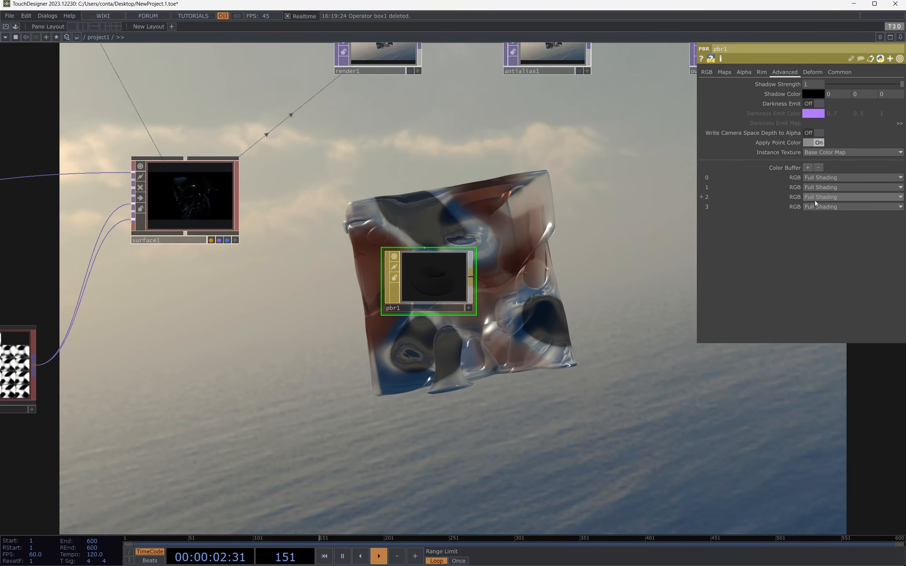
click(841, 207)
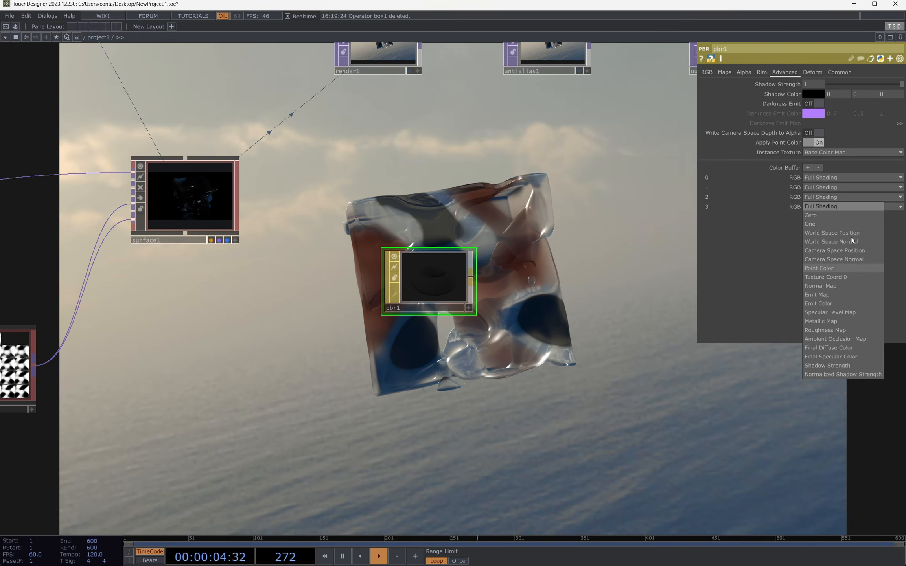
click(585, 311)
key(Delete)
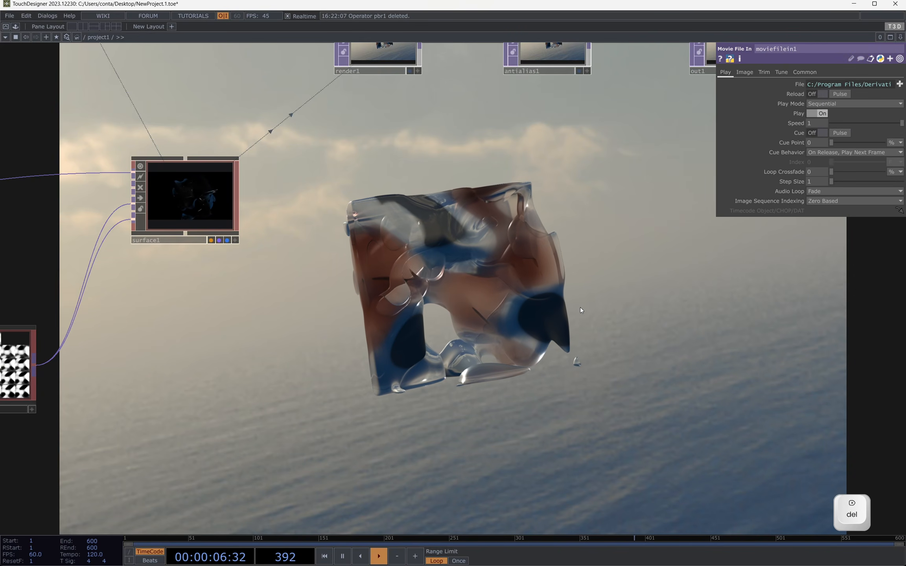
Step: Add three color buffers to surface1 for a total of four, numbered 0 to 3
click(197, 173)
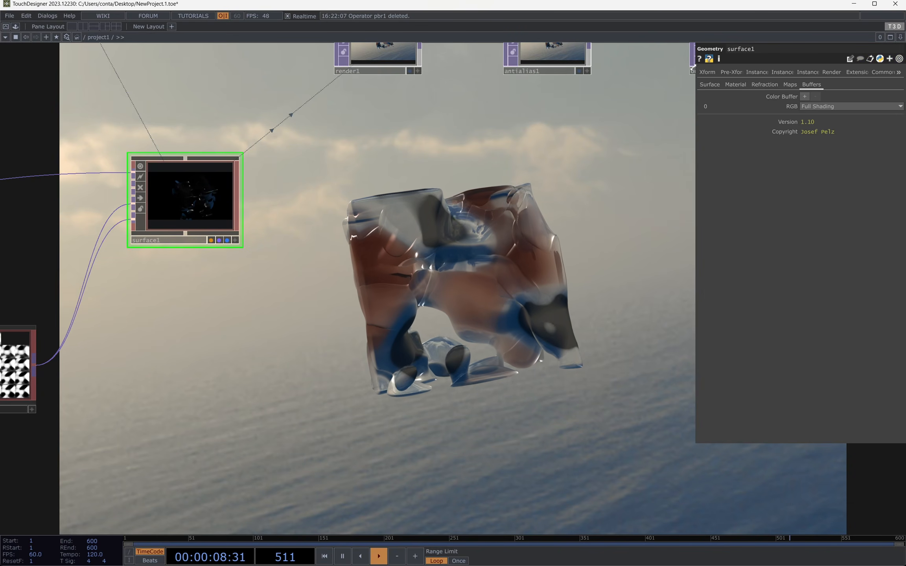
click(804, 96)
click(805, 96)
click(805, 96)
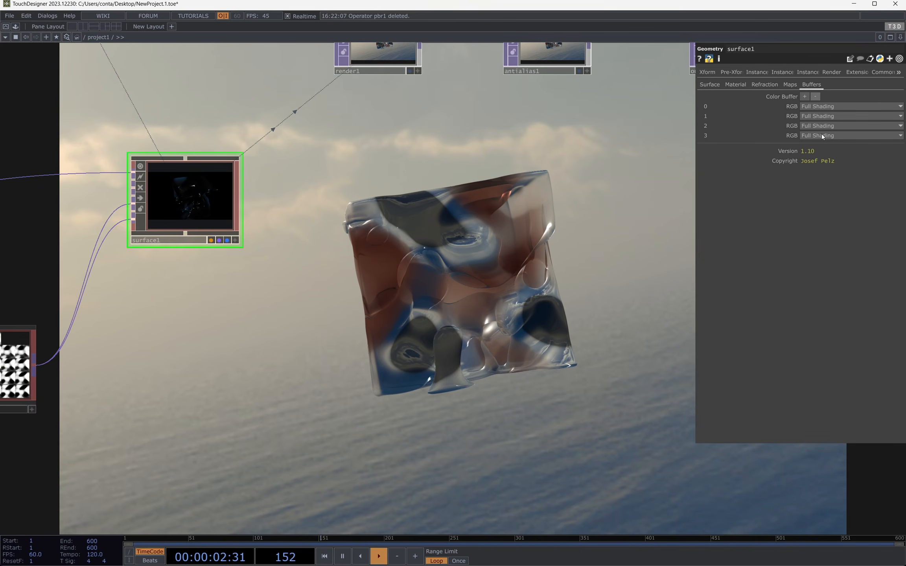
Step: Remove surface1's extra color buffers, set buffer 0's RGB to World Space Position, and inspect the fullscreen render from another angle
click(819, 95)
click(819, 95)
click(819, 95)
click(819, 106)
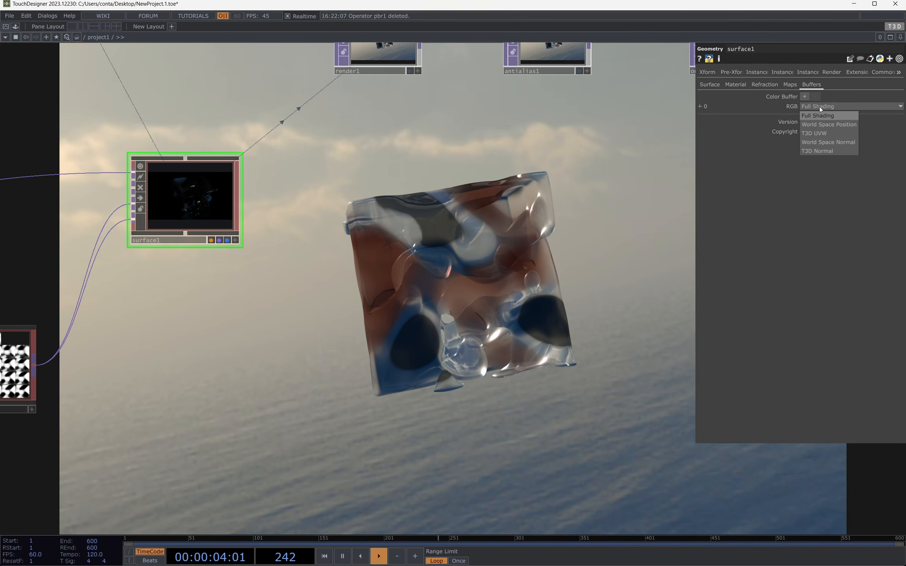
click(836, 125)
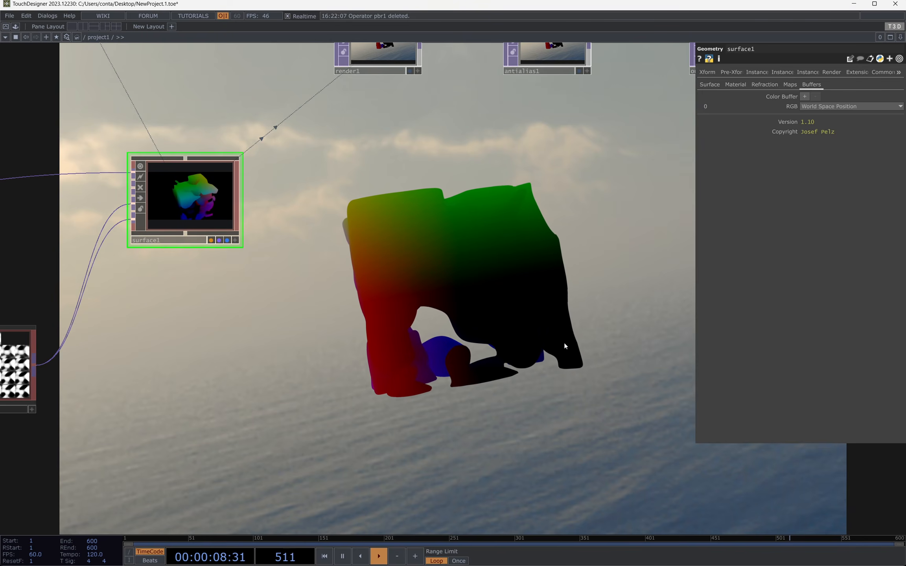
key(F1)
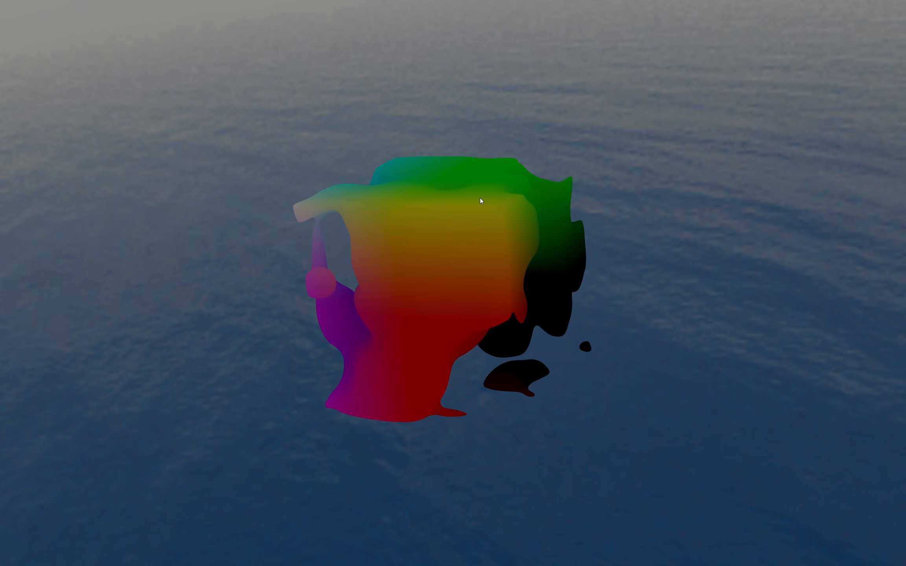
key(Escape)
Step: Try T3D UVW as the RGB output of surface1's color buffer 0, followed by World Space Normal
click(817, 108)
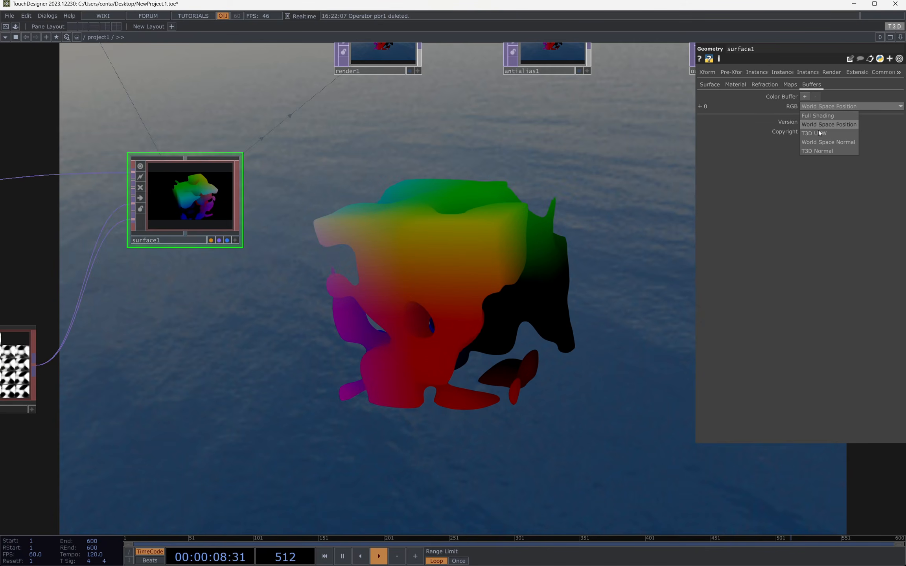
click(815, 104)
click(816, 105)
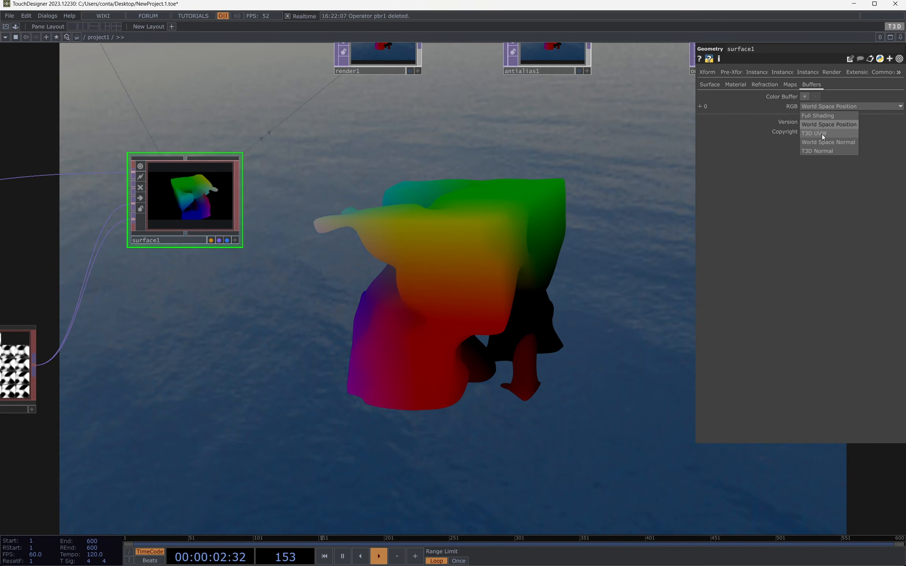
click(822, 133)
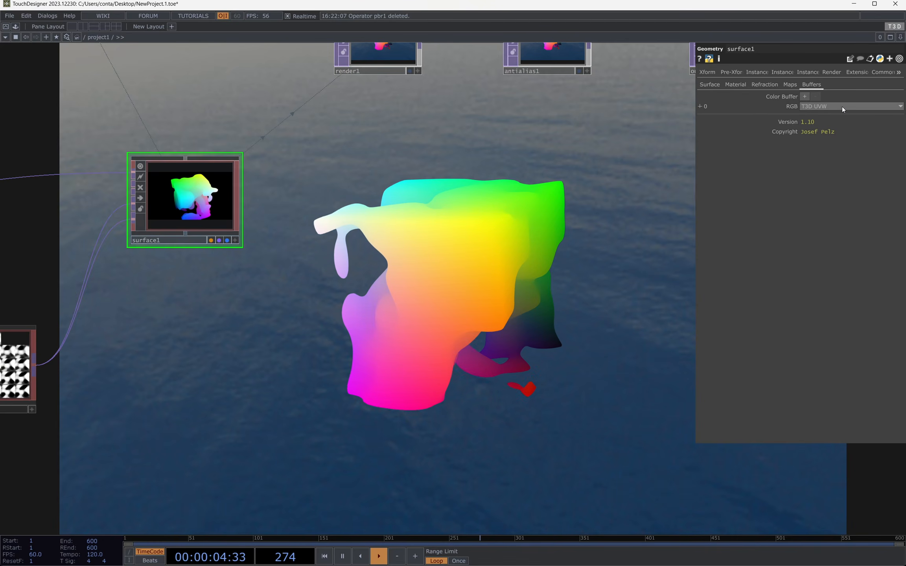
click(821, 108)
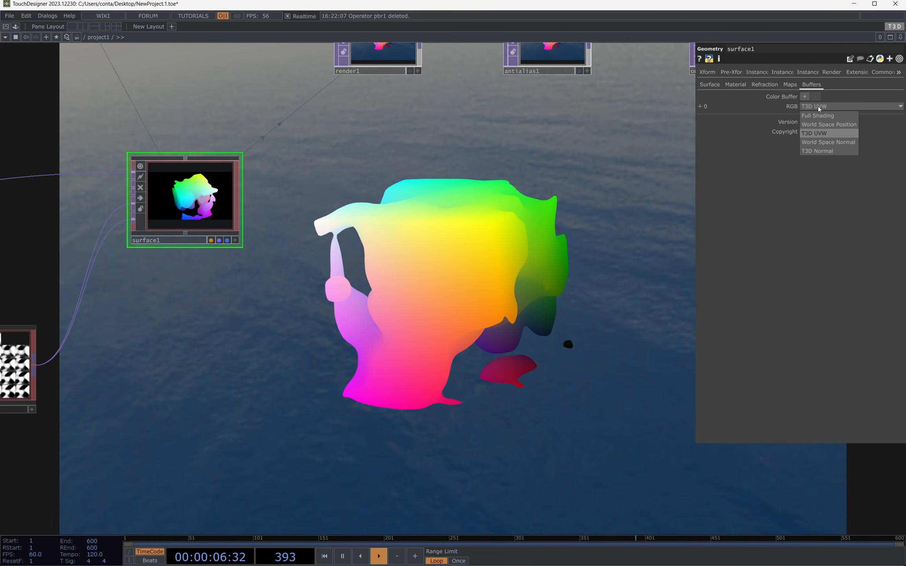
click(823, 143)
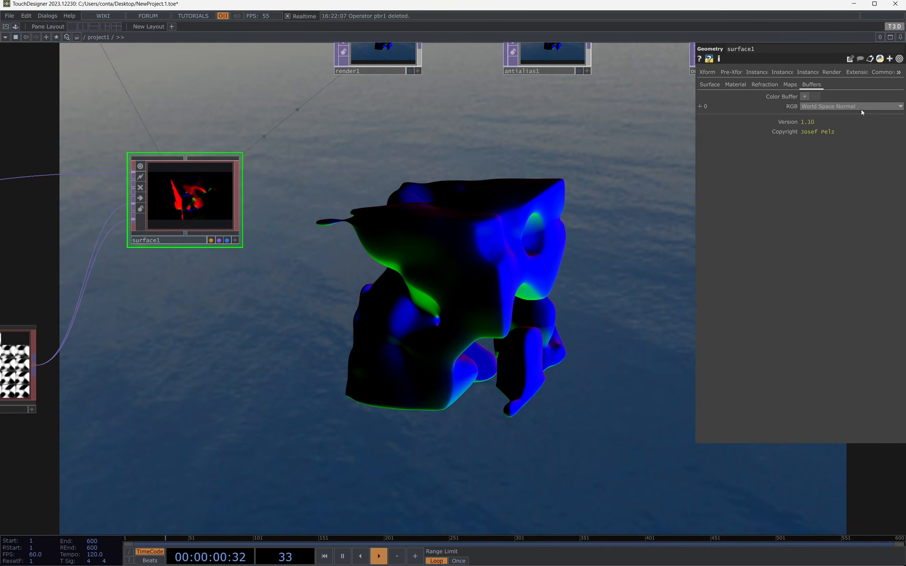
Step: Try rotating surface1 around Y to test the World Space Normal output, and reset the Y rotation to 0
click(703, 71)
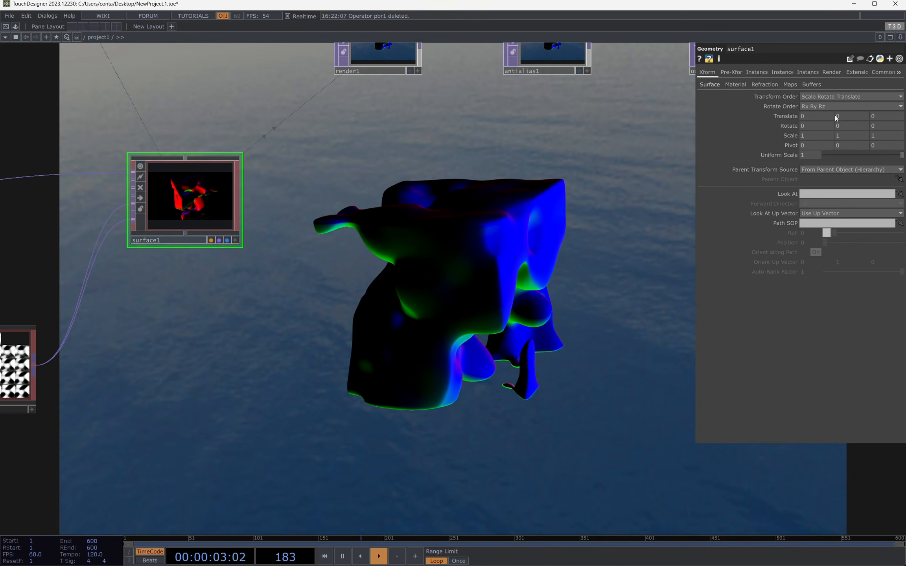
click(809, 85)
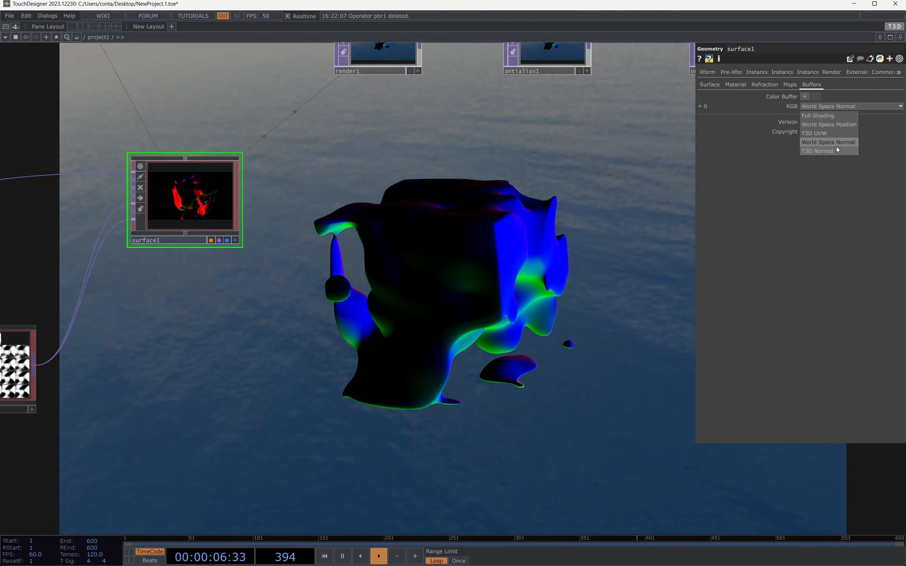
click(707, 73)
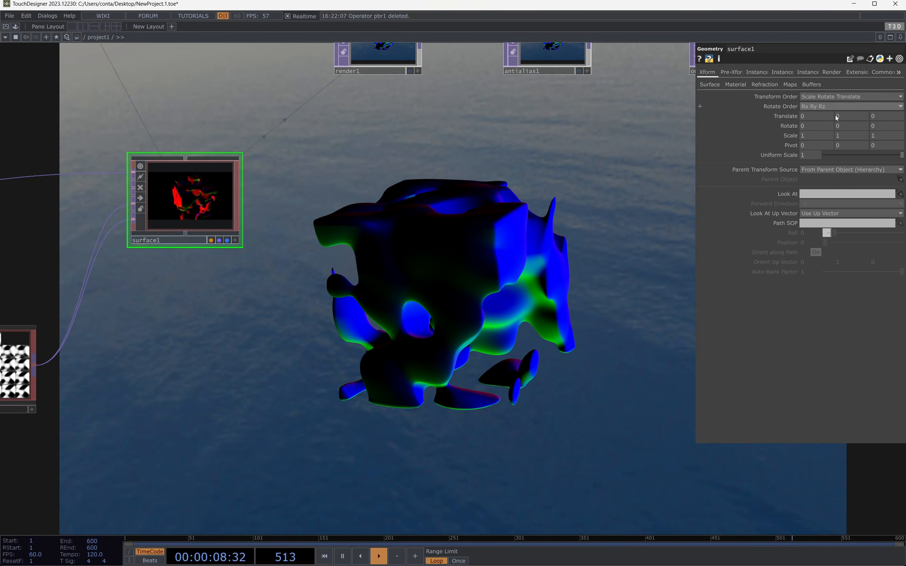
middle_drag(842, 126, 842, 113)
middle_drag(806, 156, 586, 200)
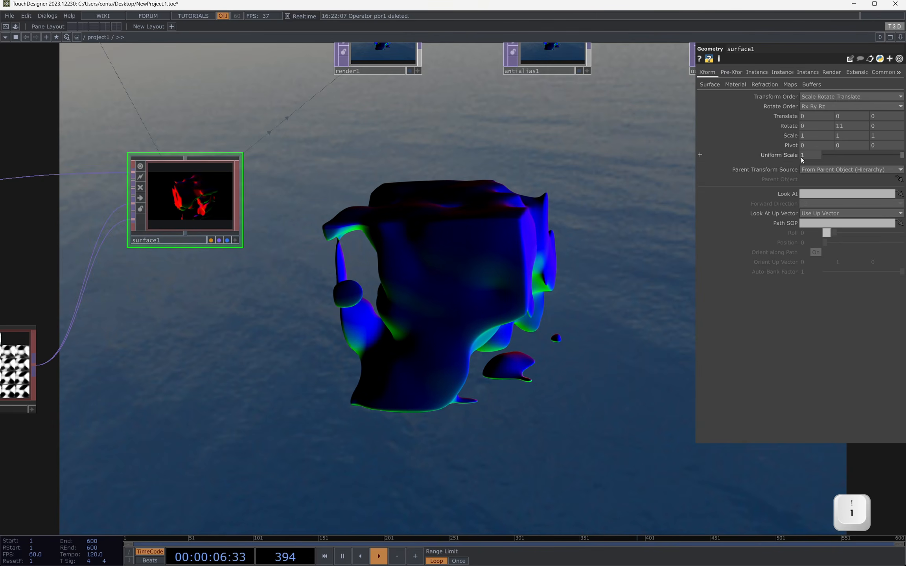
key(0)
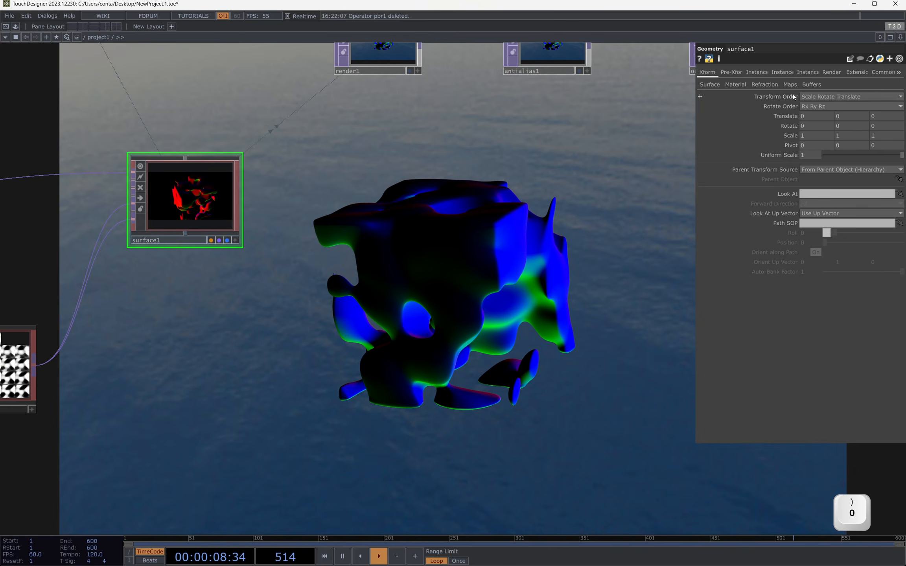
Step: Try T3D Normal on surface1's buffer 0, test it with a Y rotation, and inspect the fullscreen render from another angle
click(811, 84)
click(827, 106)
click(826, 152)
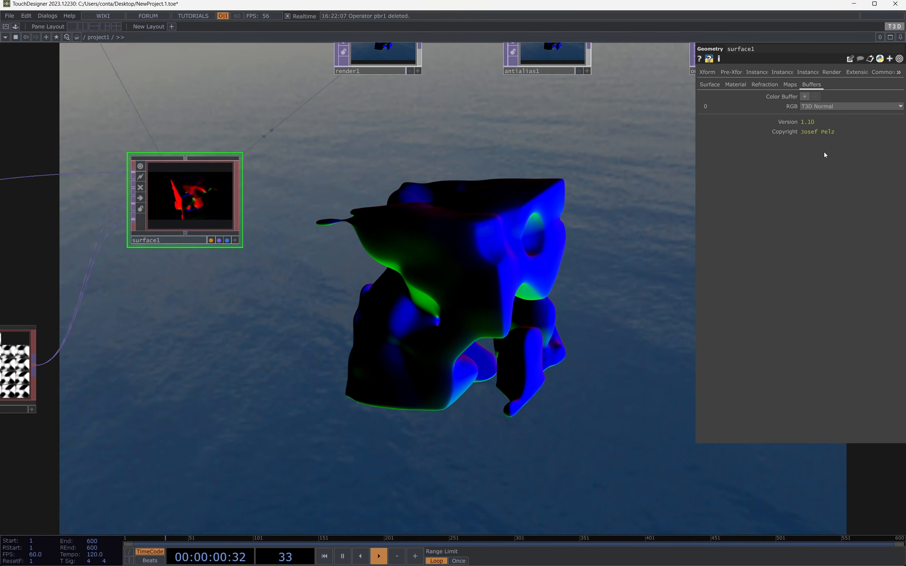
click(708, 72)
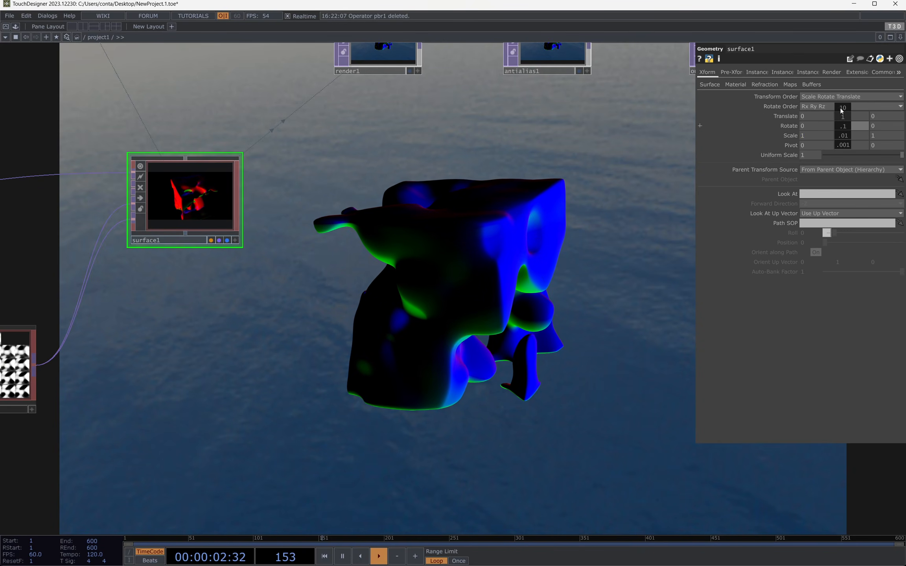
middle_drag(841, 111, 847, 114)
key(F1)
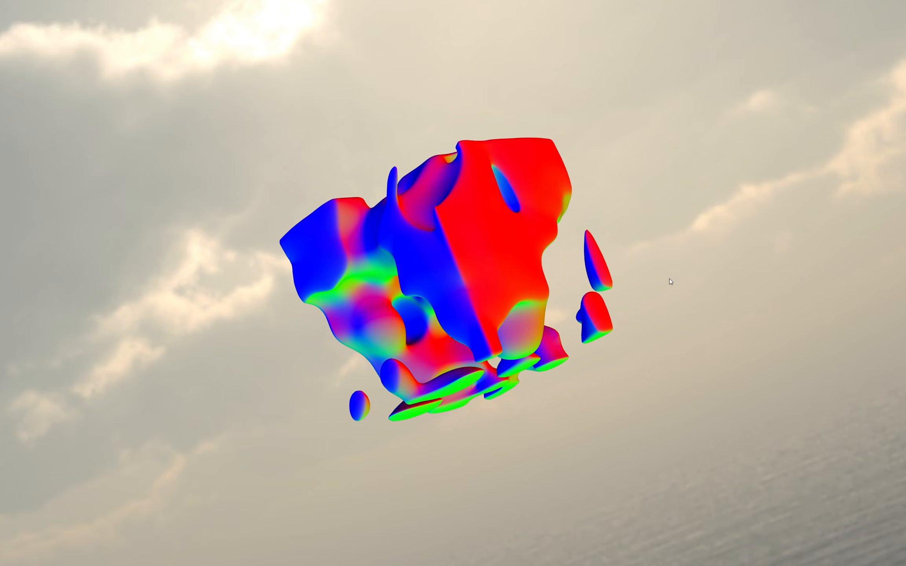
key(Escape)
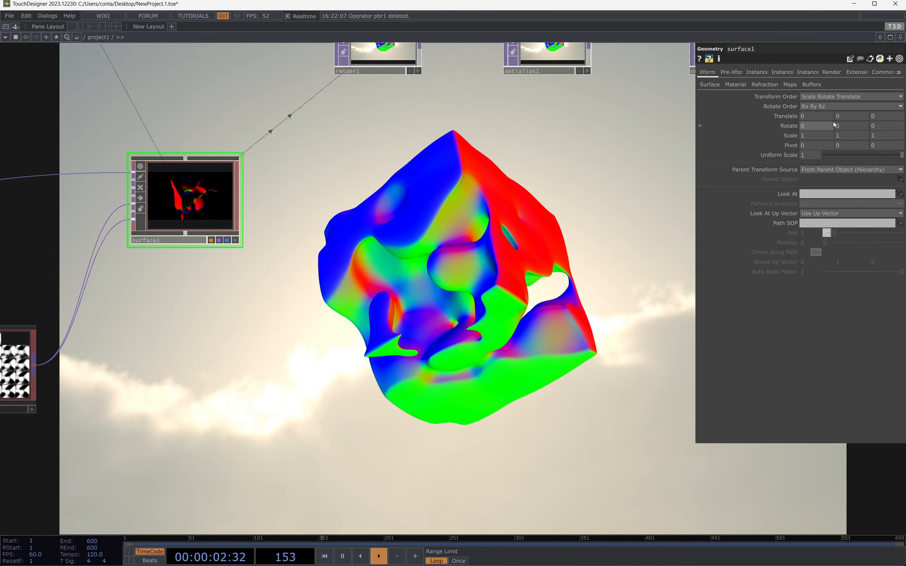
Step: Set surface1's buffer 0 to Full Shading and add a second color buffer with RGB set to World Space Position
drag(476, 242, 476, 368)
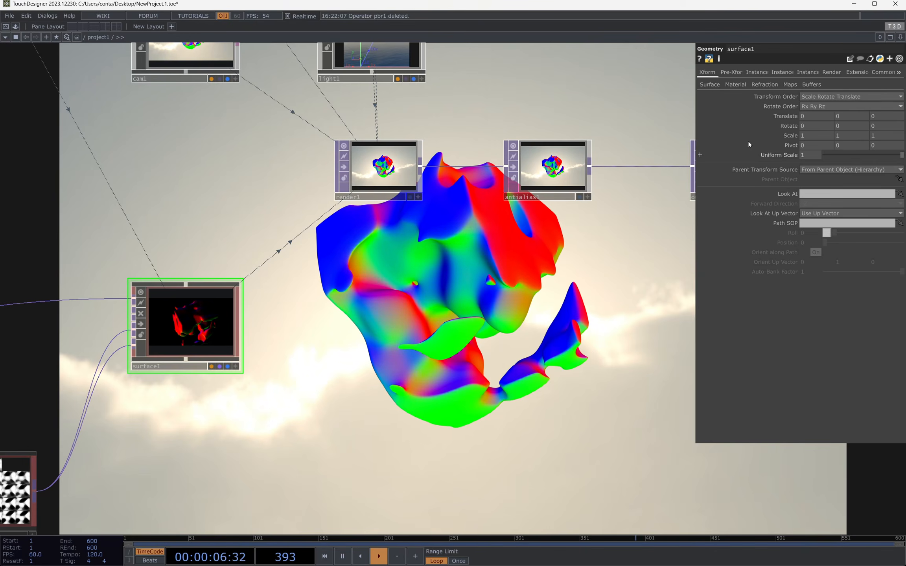
click(812, 85)
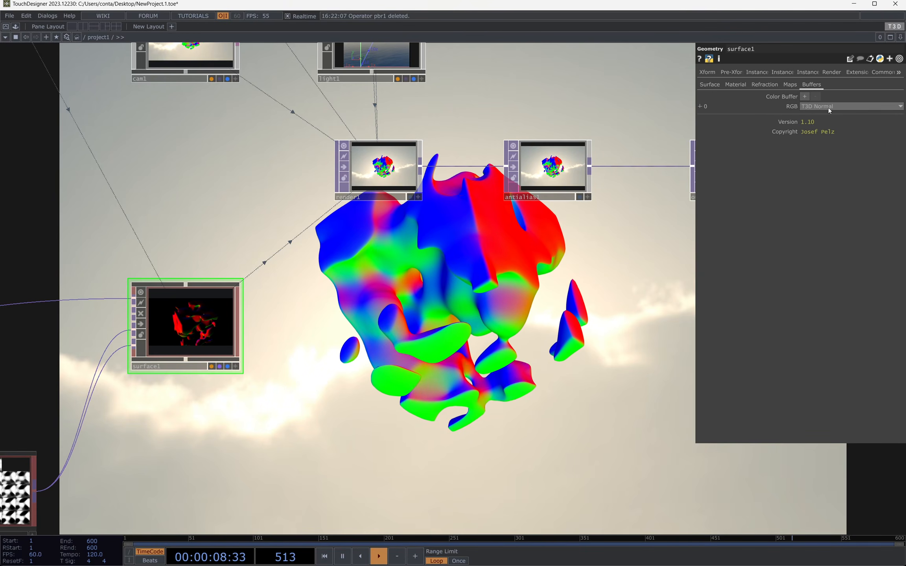
click(827, 108)
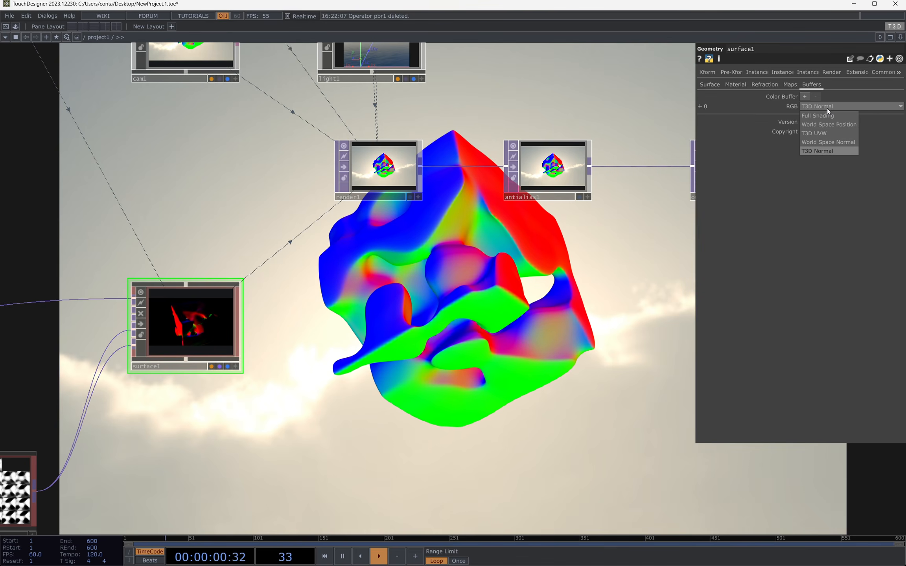
click(818, 112)
click(805, 97)
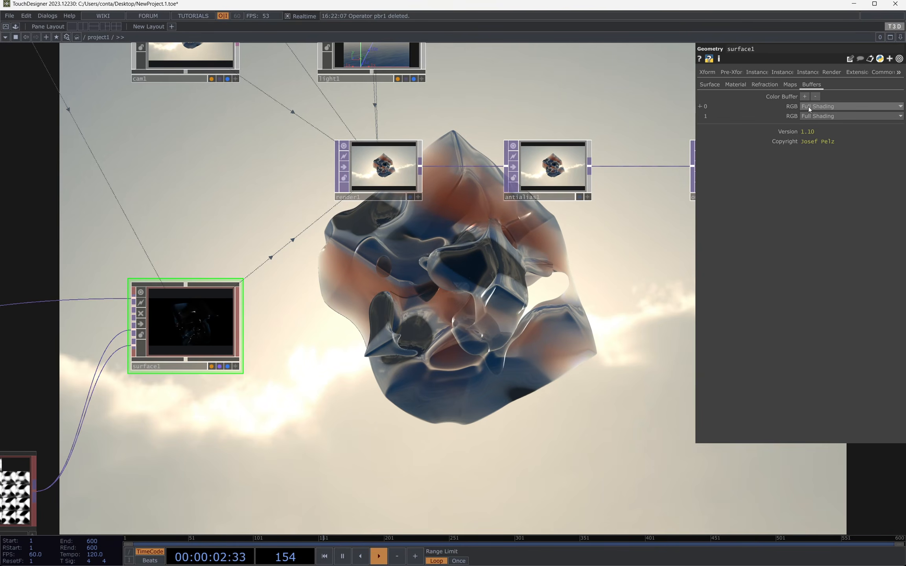
click(820, 117)
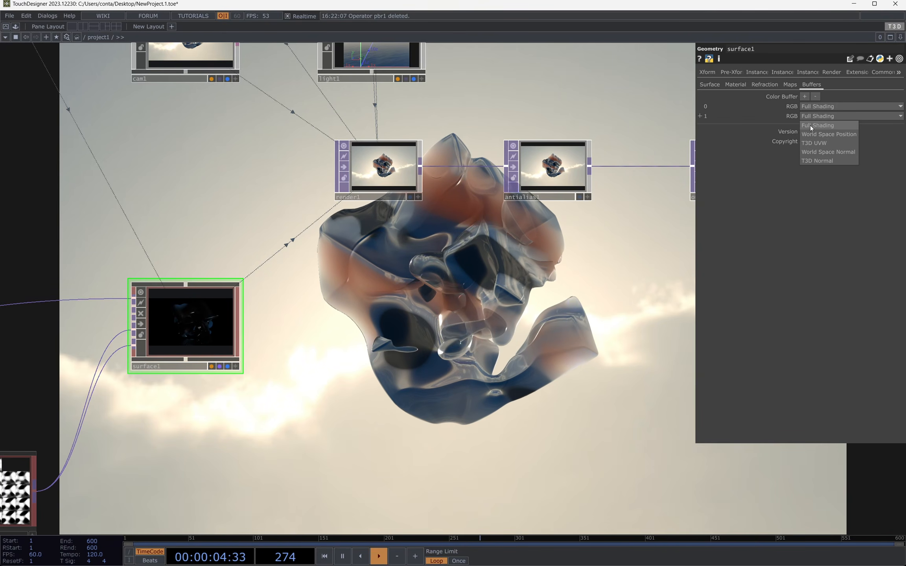
click(836, 136)
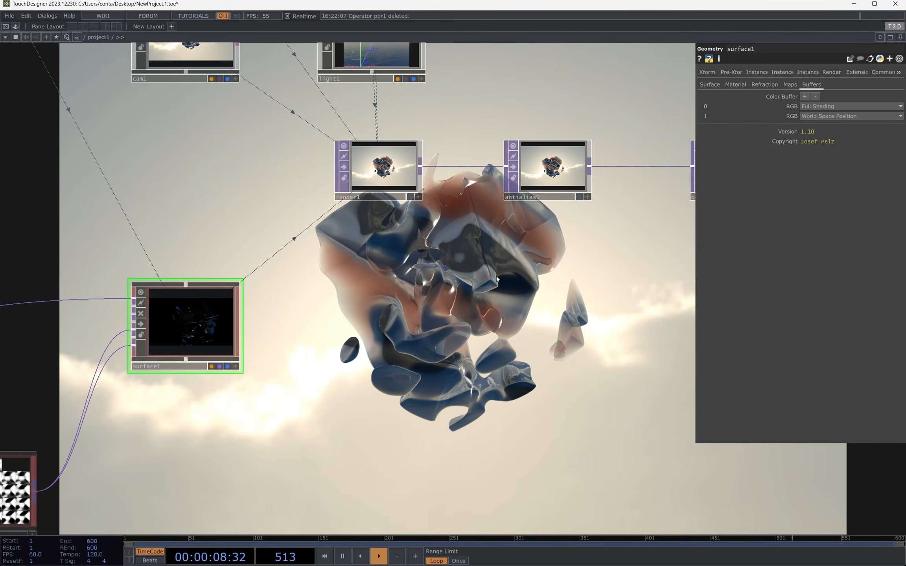
Step: Add a Render Select TOP below render1 and assign render1 as its source TOP
key(Tab)
click(371, 158)
text(re)
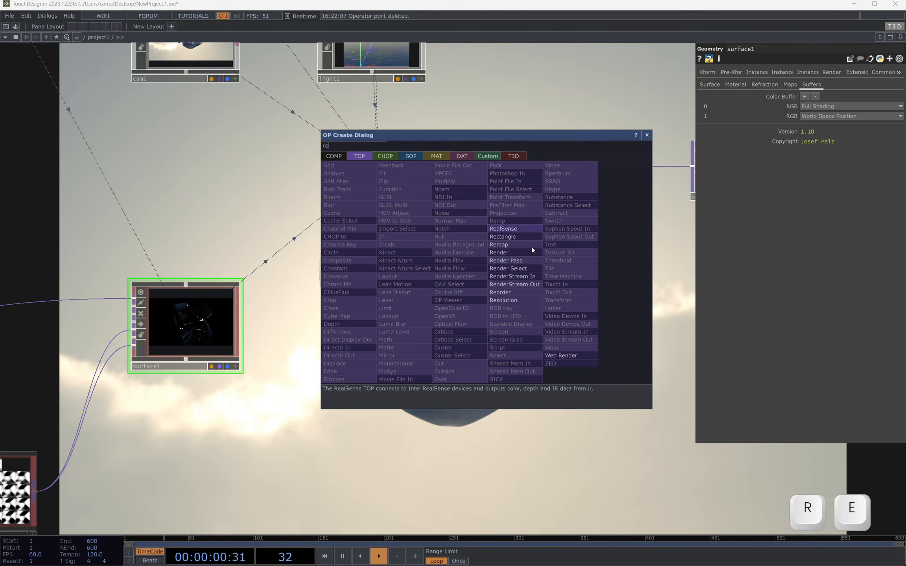
click(529, 269)
click(447, 252)
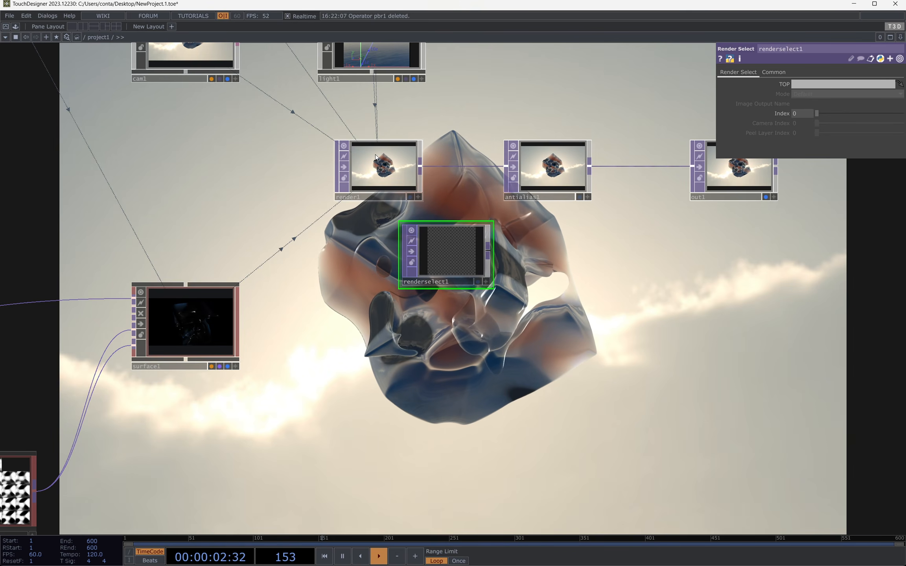
drag(389, 184, 442, 252)
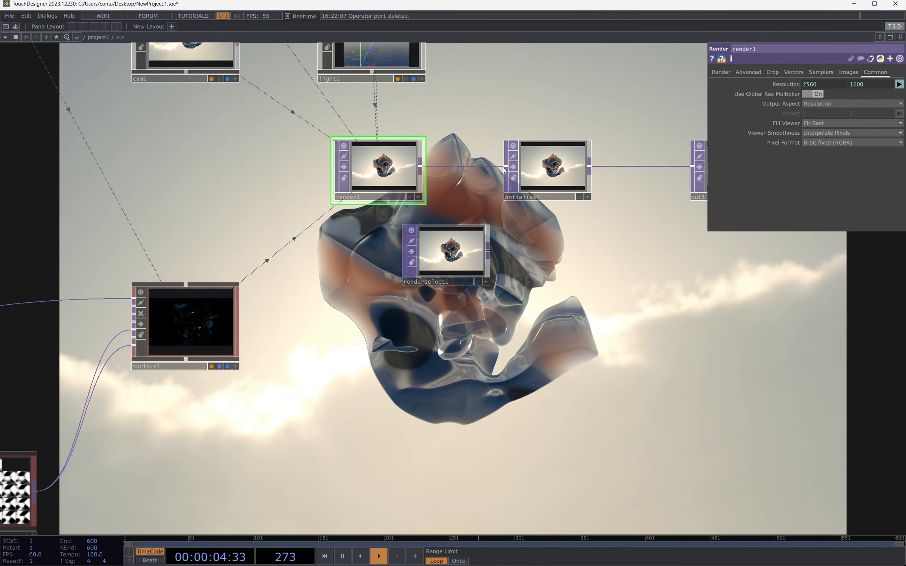
Step: Set the number of color buffers on render1 to 2 in its advanced settings
click(744, 74)
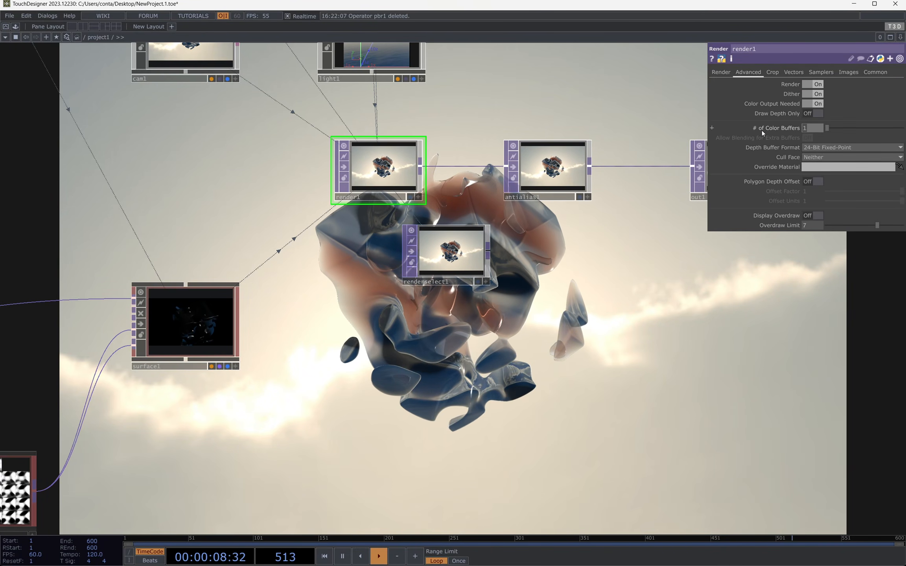
text(2)
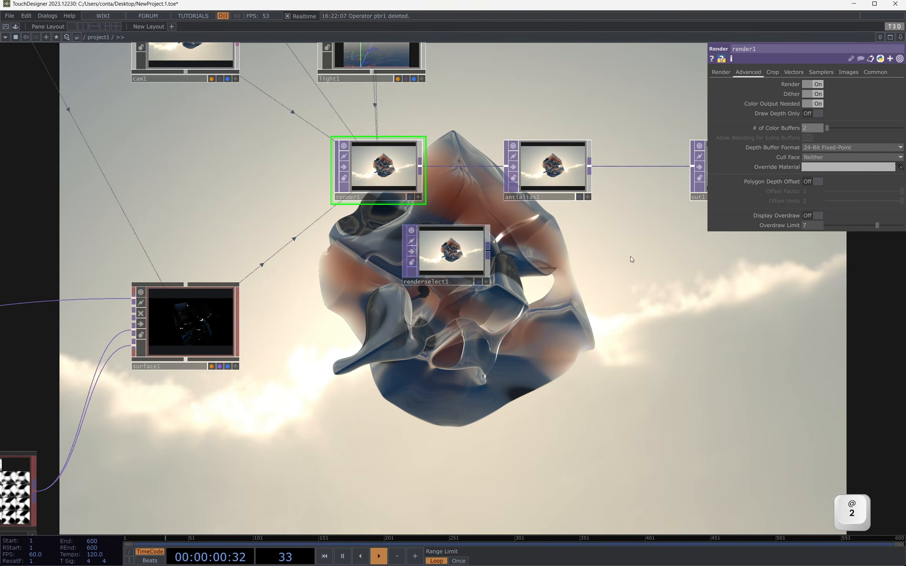
click(861, 104)
Step: Set renderselect1's Index to 1 and align the node directly beneath render1
click(467, 246)
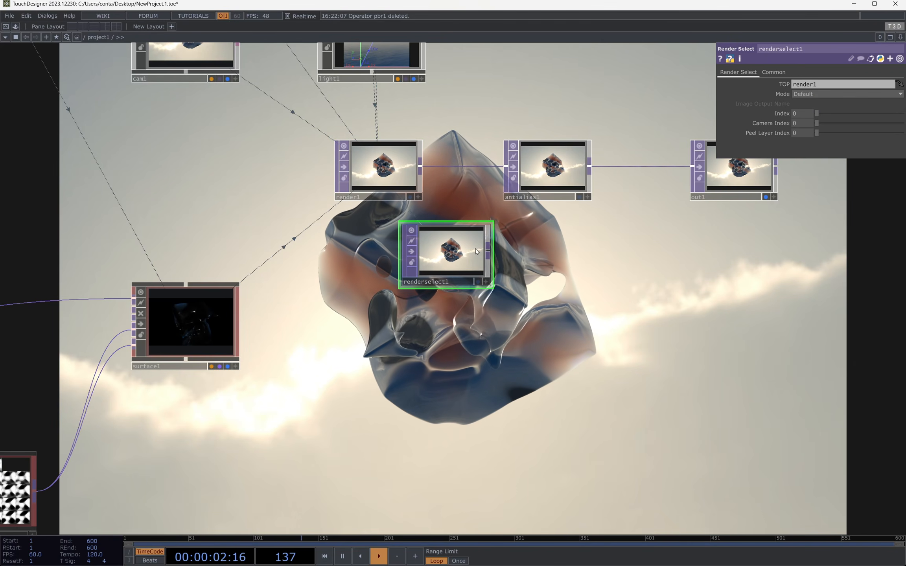
scroll(455, 278, up, 5)
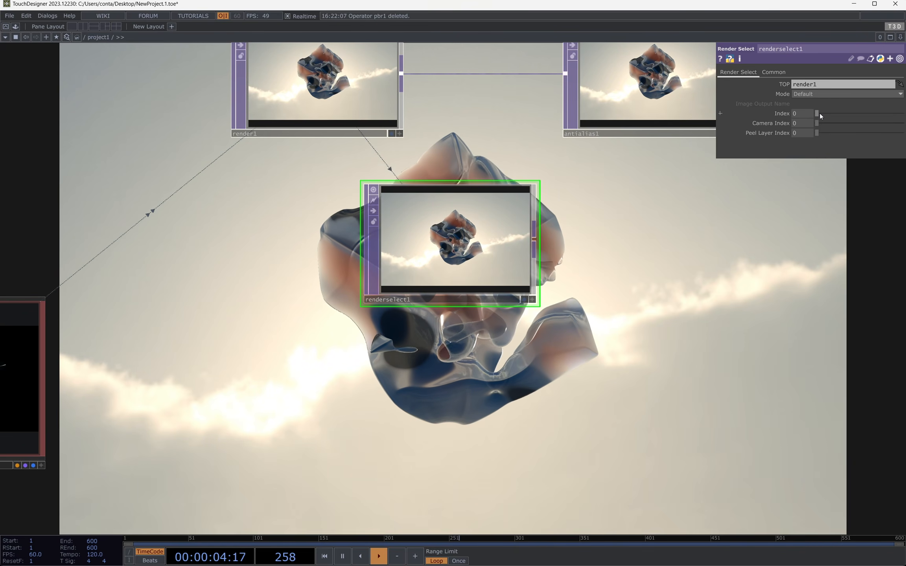
click(823, 114)
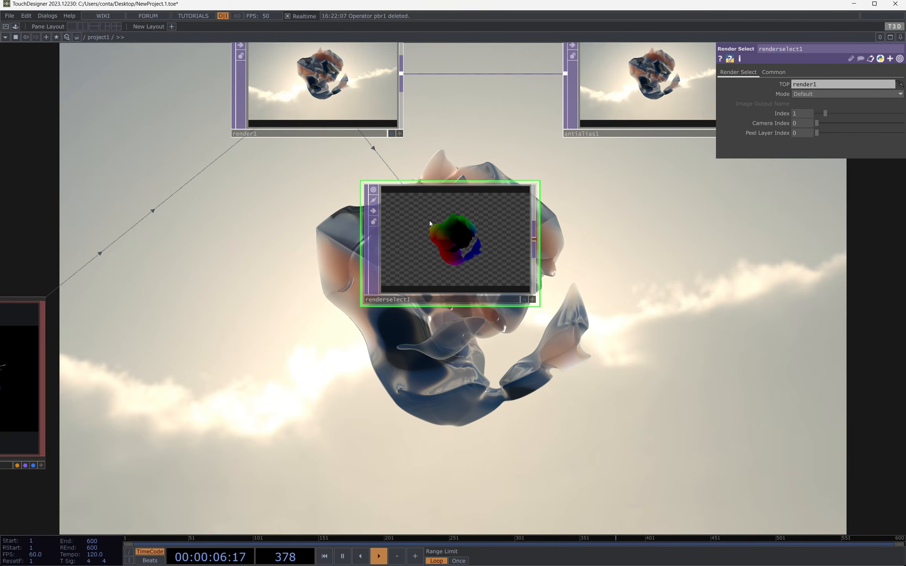
drag(433, 299, 299, 266)
scroll(230, 78, up, 3)
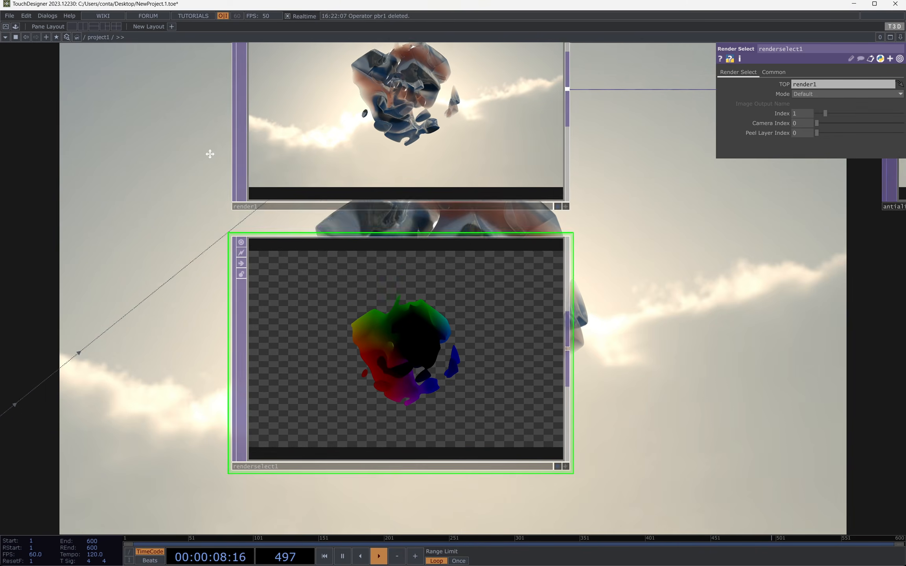
Step: Review surface1's buffer settings and the whole network, and view the final render fullscreen from a new angle
scroll(434, 145, down, 2)
scroll(434, 144, down, 1)
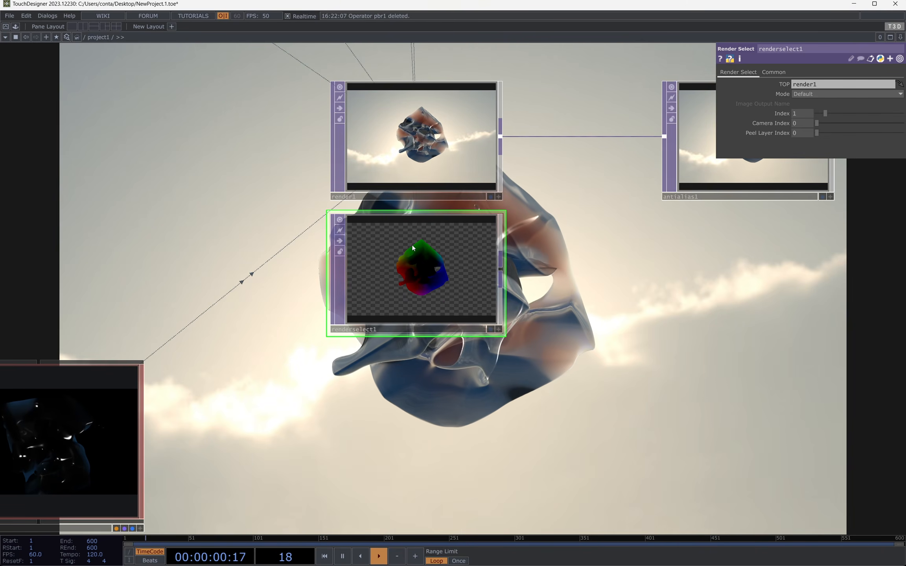
click(51, 393)
scroll(400, 287, down, 6)
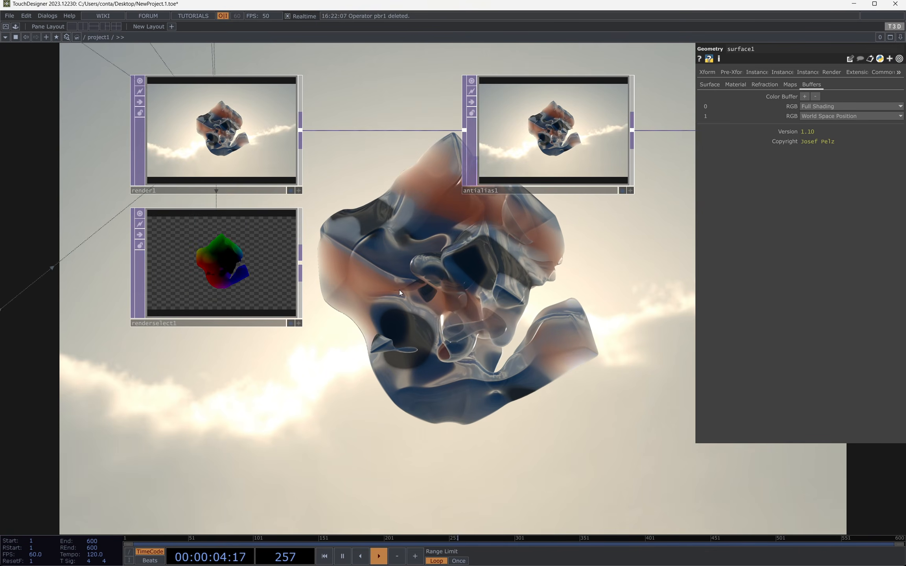
drag(206, 256, 293, 293)
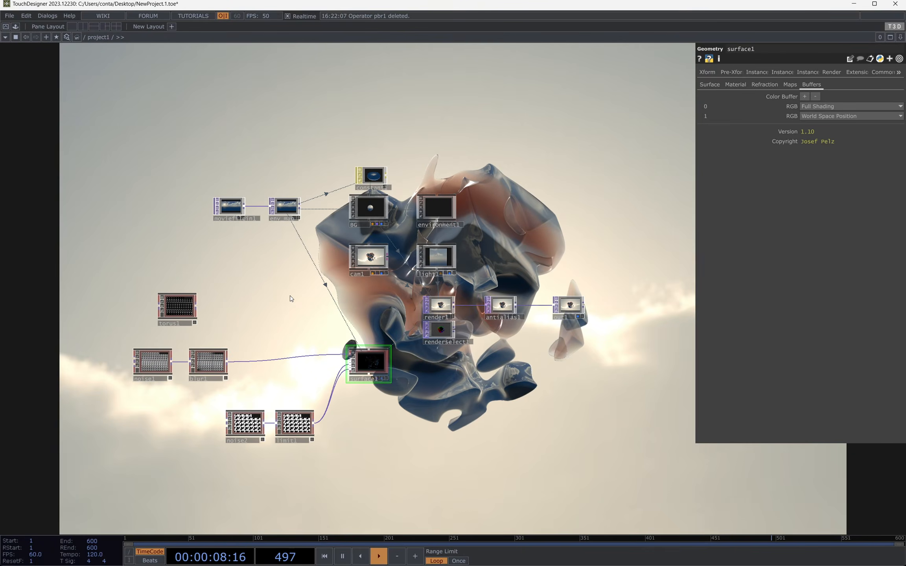
key(F1)
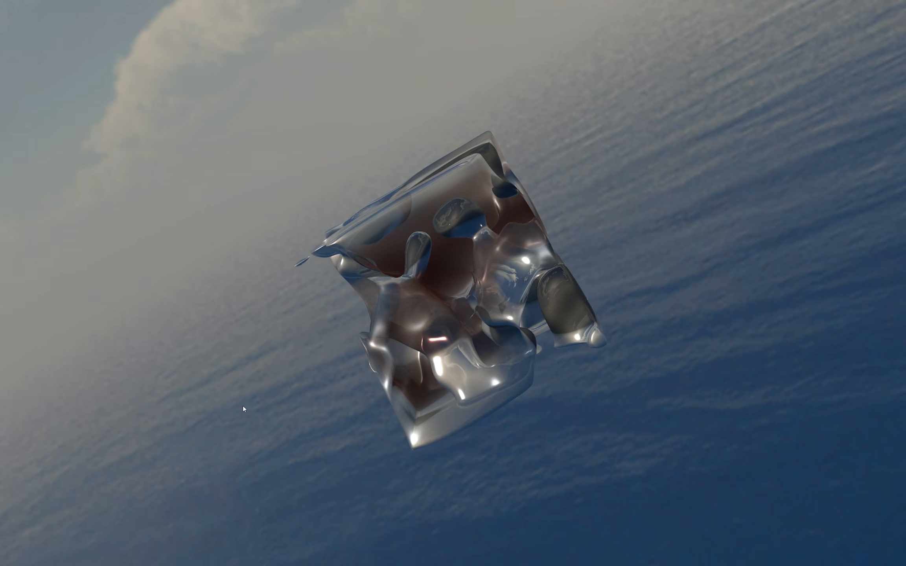